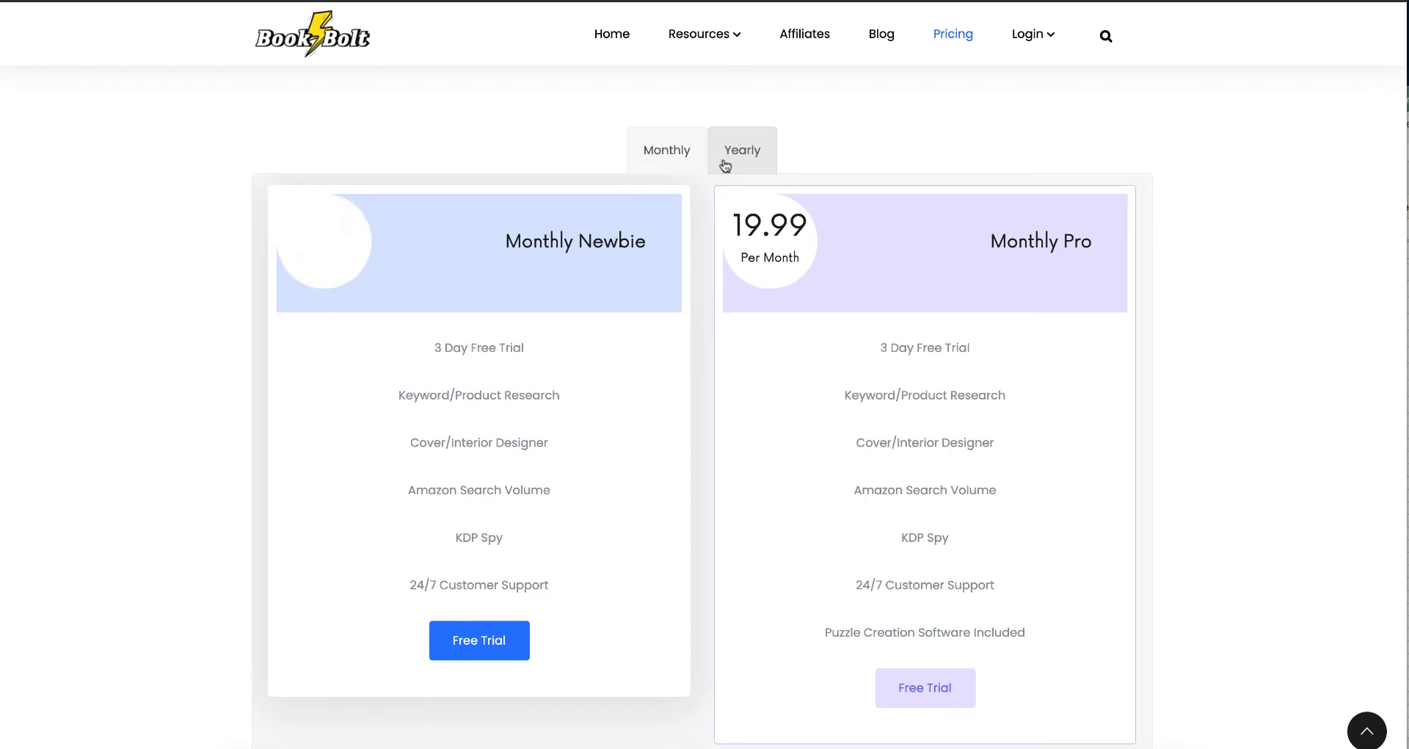
- Check the yearly plans on the Book Bolt pricing page and switch to the BookBolt Products Search window
{"action": "left_click", "coordinate": [761, 150]}
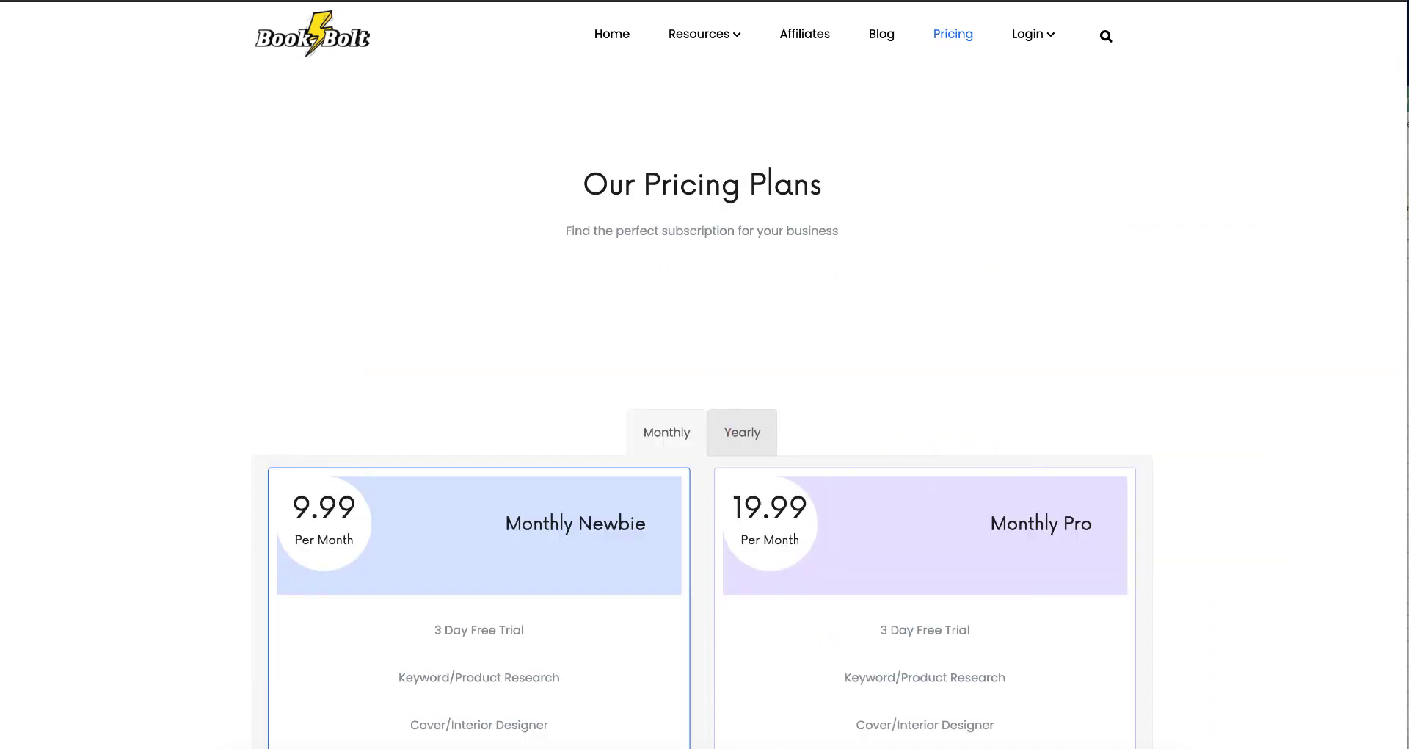
{"action": "left_click", "coordinate": [425, 1]}
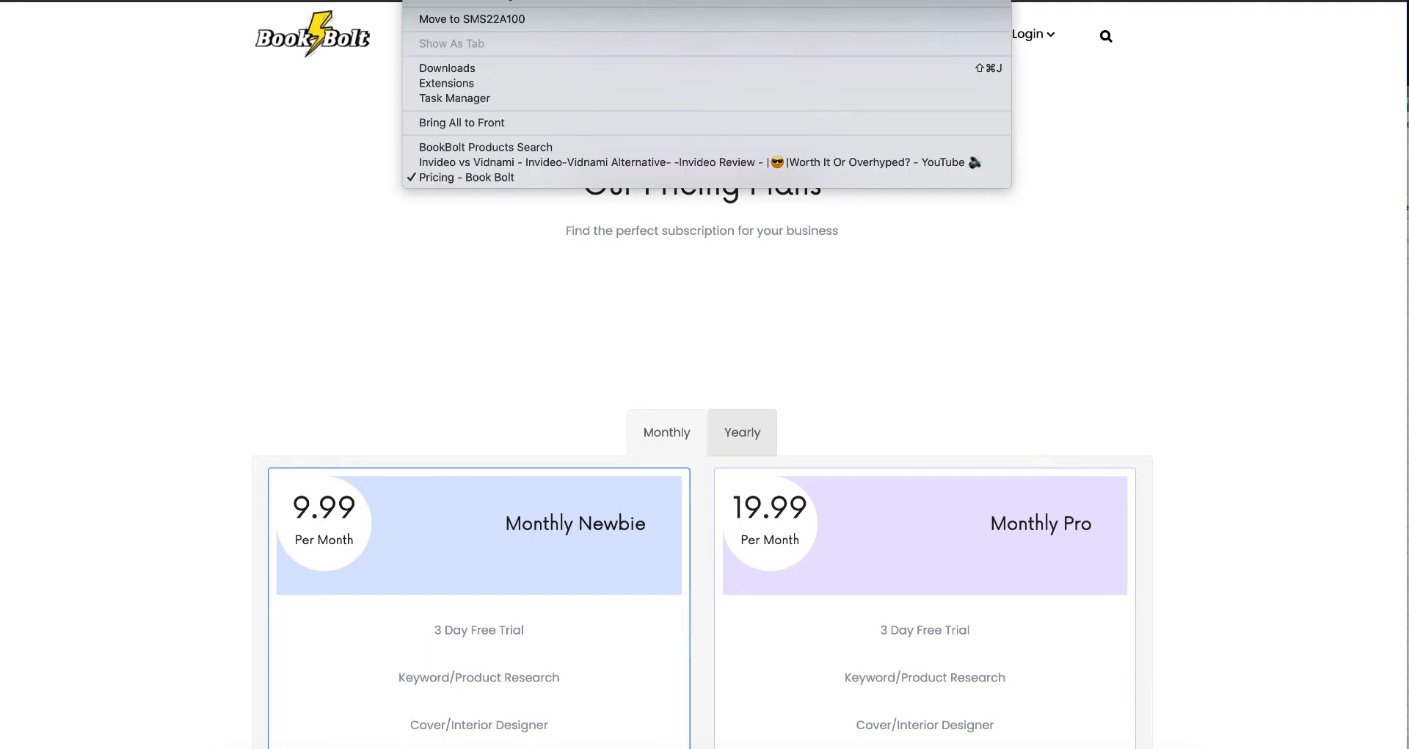
{"action": "left_click", "coordinate": [535, 148]}
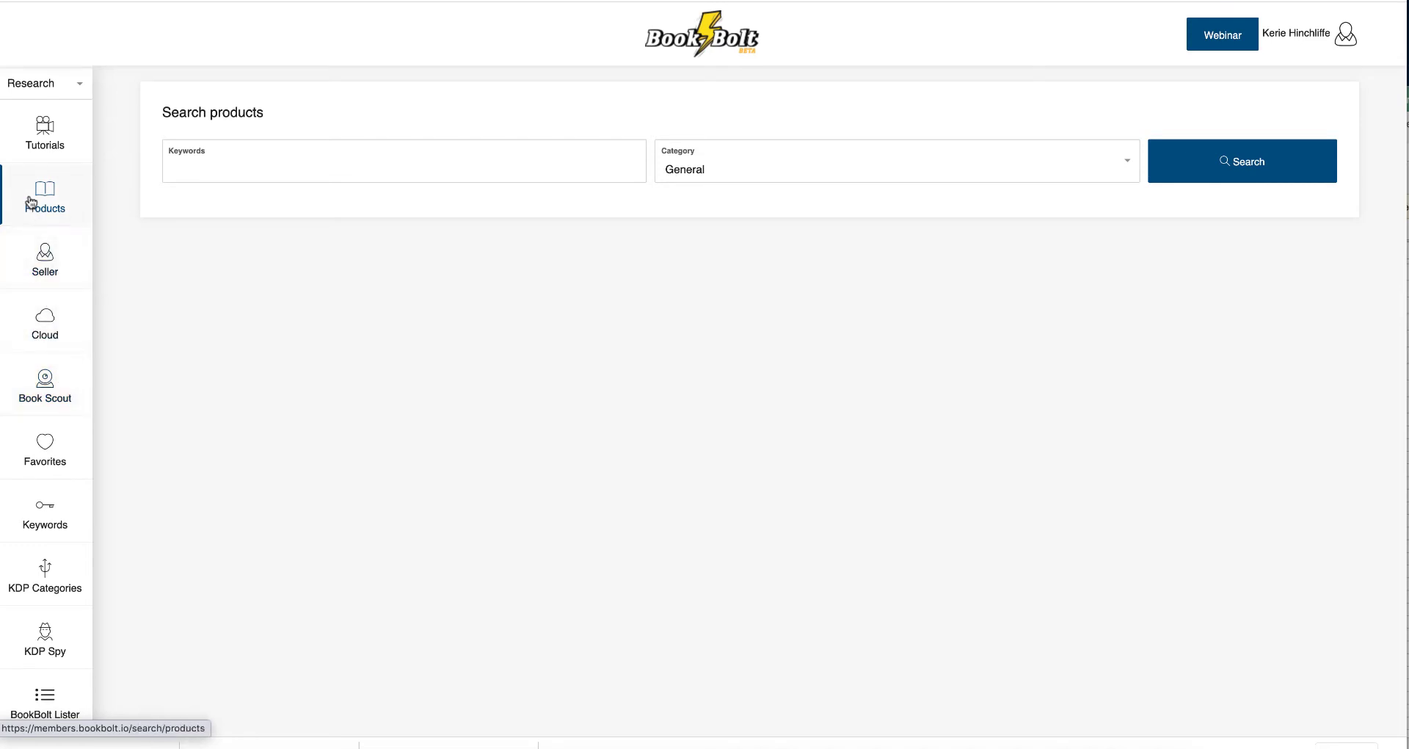
- Search products in the General category for the keywords "Halloween Activity Books"
{"action": "left_click", "coordinate": [291, 175]}
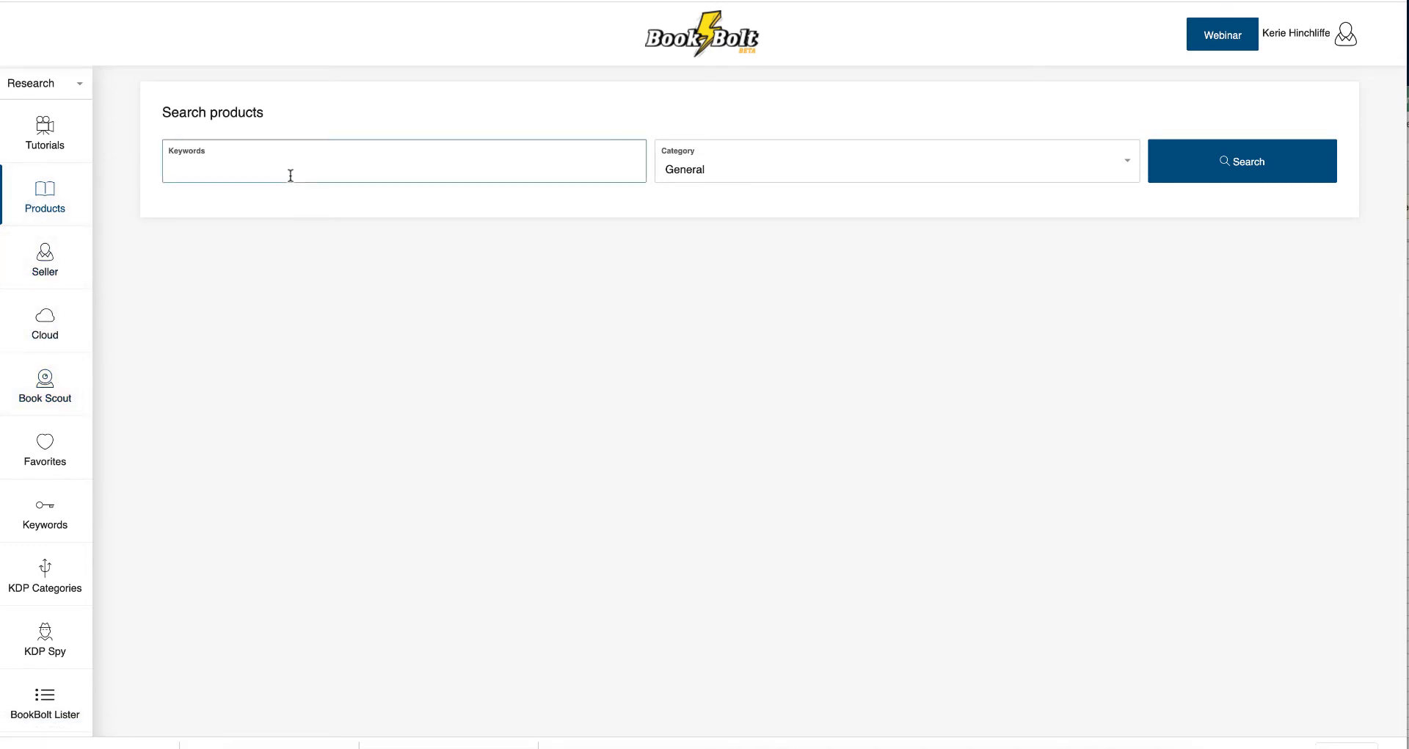
{"action": "type", "text": "Halloween Activity Books"}
{"action": "left_click", "coordinate": [1179, 174]}
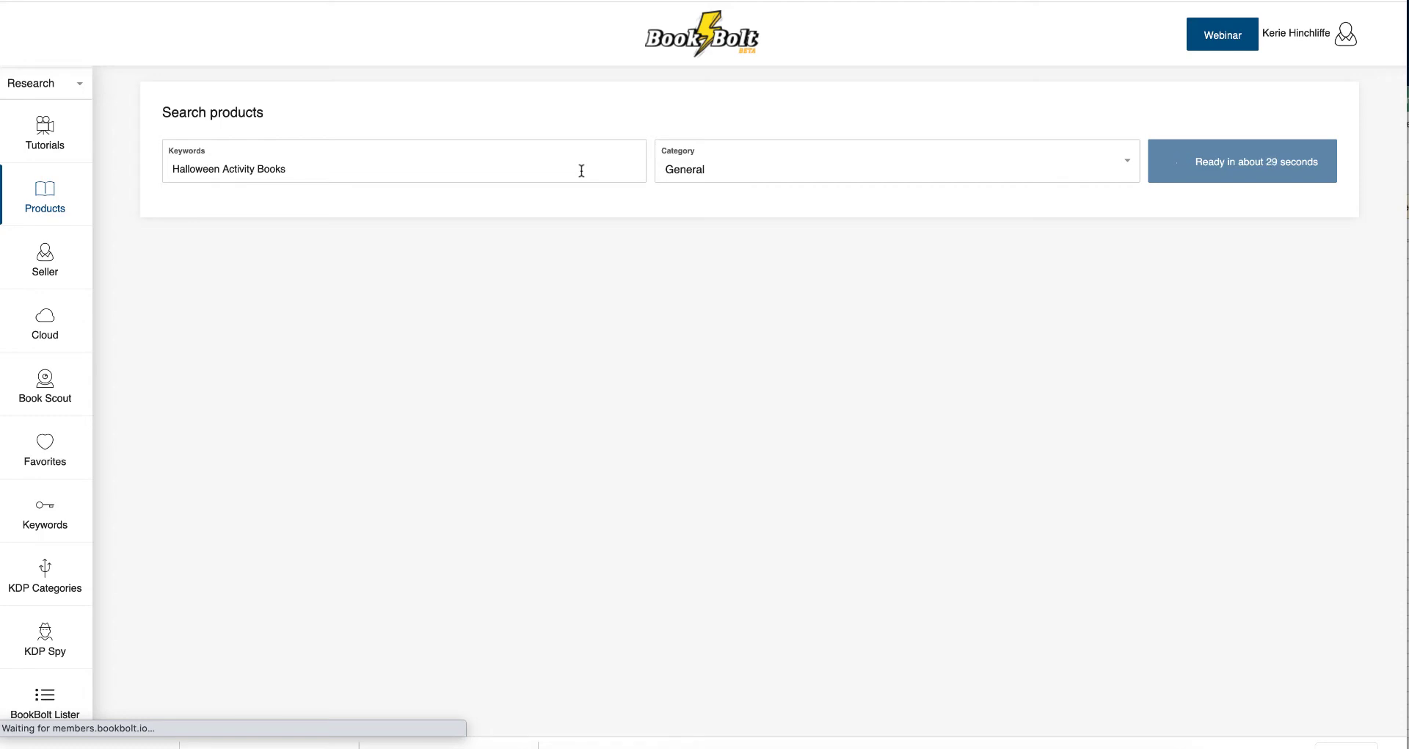
- Review the book results for Halloween activity books, comparing covers, prices, ratings, BSR and estimated sales
{"action": "scroll", "coordinate": [737, 283], "scroll_direction": "down", "scroll_amount": 1}
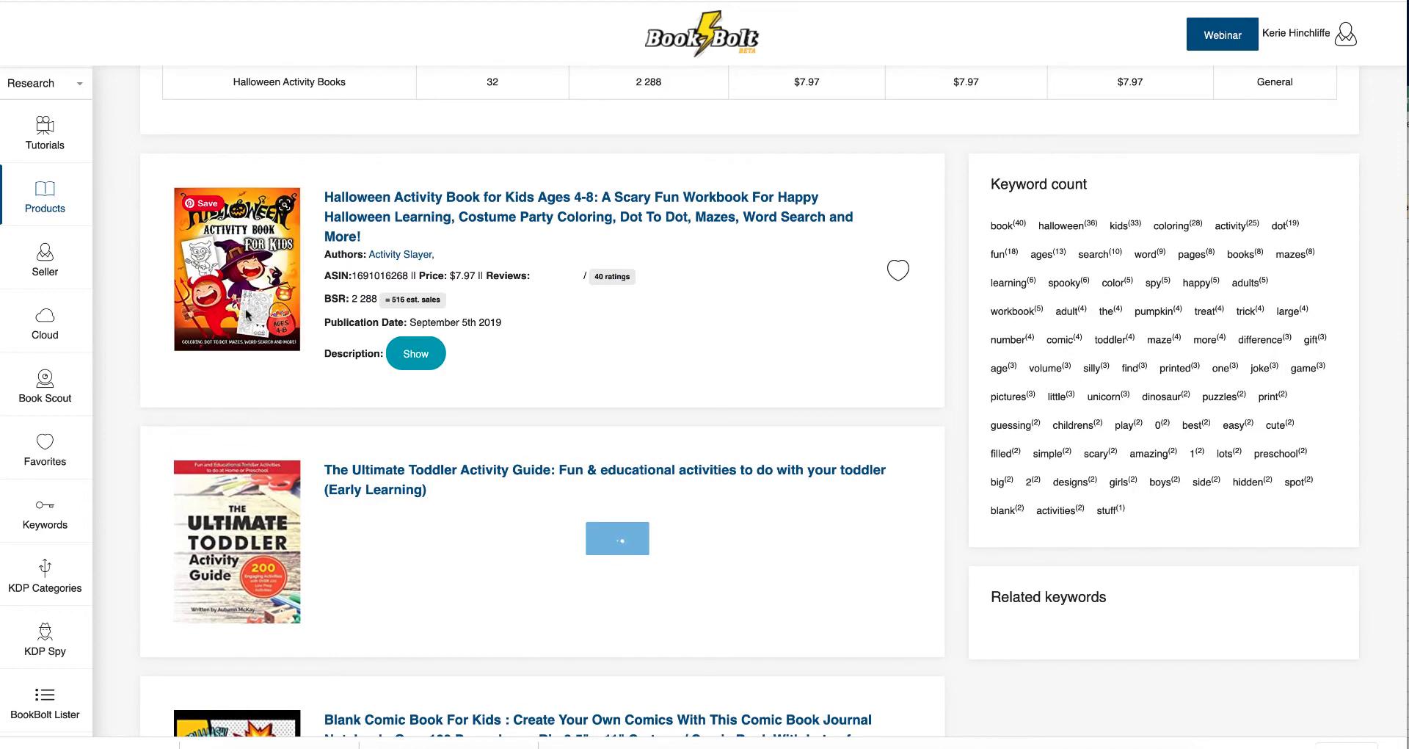
{"action": "scroll", "coordinate": [247, 315], "scroll_direction": "down", "scroll_amount": 5}
{"action": "scroll", "coordinate": [285, 237], "scroll_direction": "up", "scroll_amount": 4}
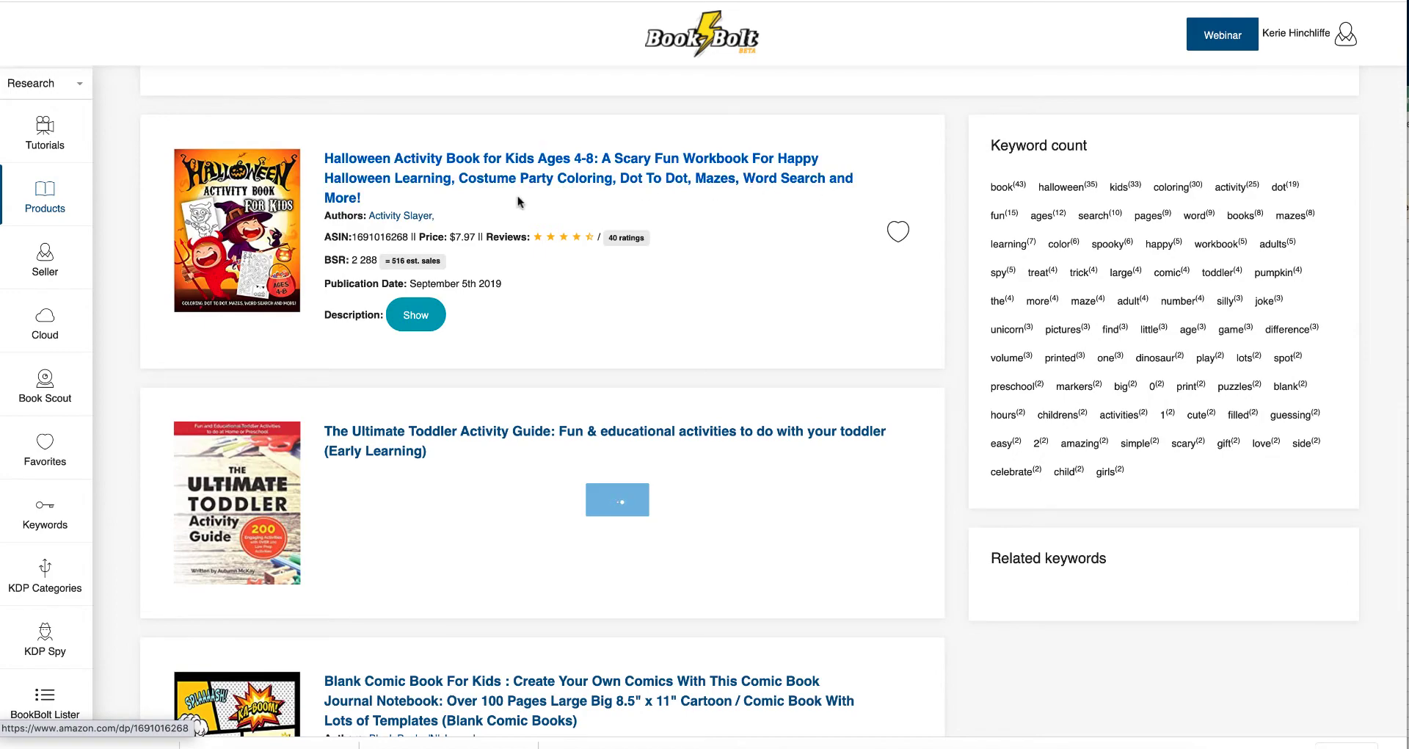
{"action": "scroll", "coordinate": [447, 197], "scroll_direction": "down", "scroll_amount": 4}
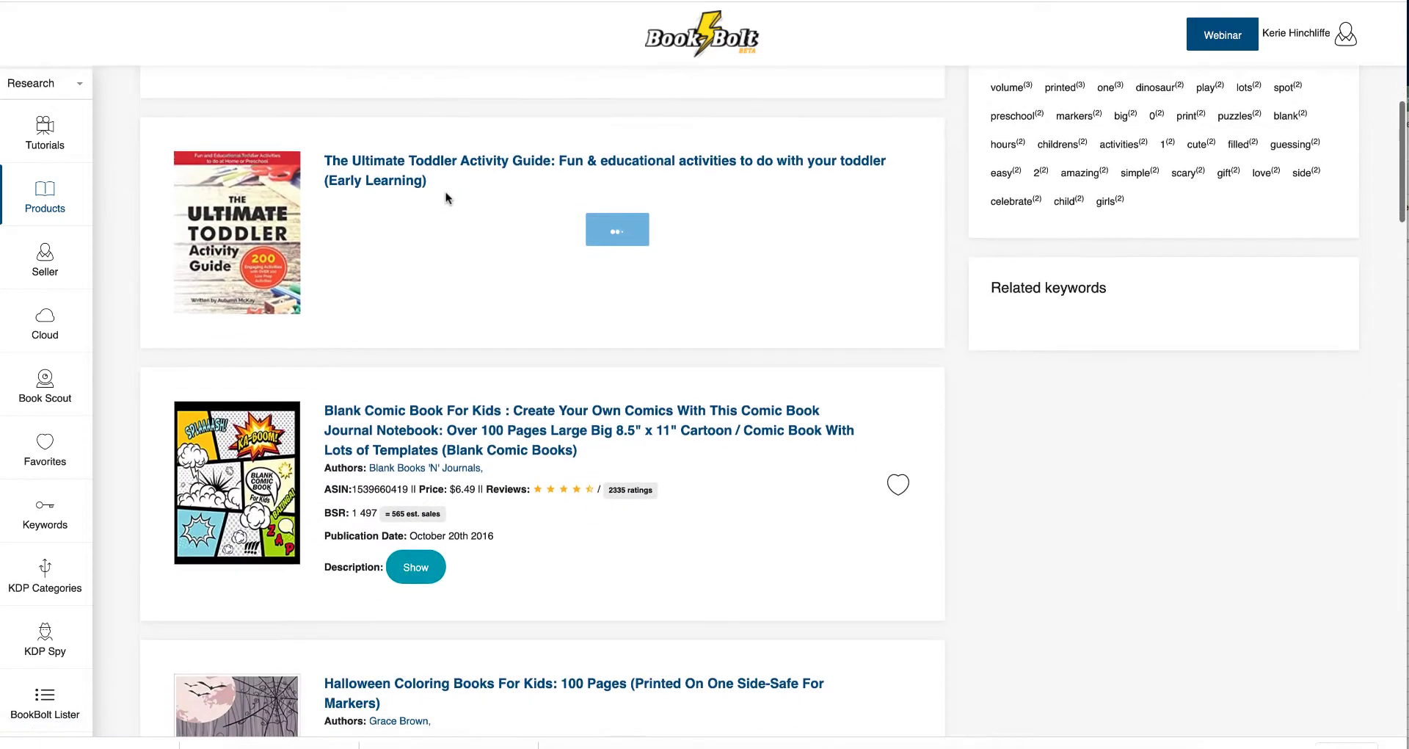
{"action": "scroll", "coordinate": [446, 193], "scroll_direction": "down", "scroll_amount": 8}
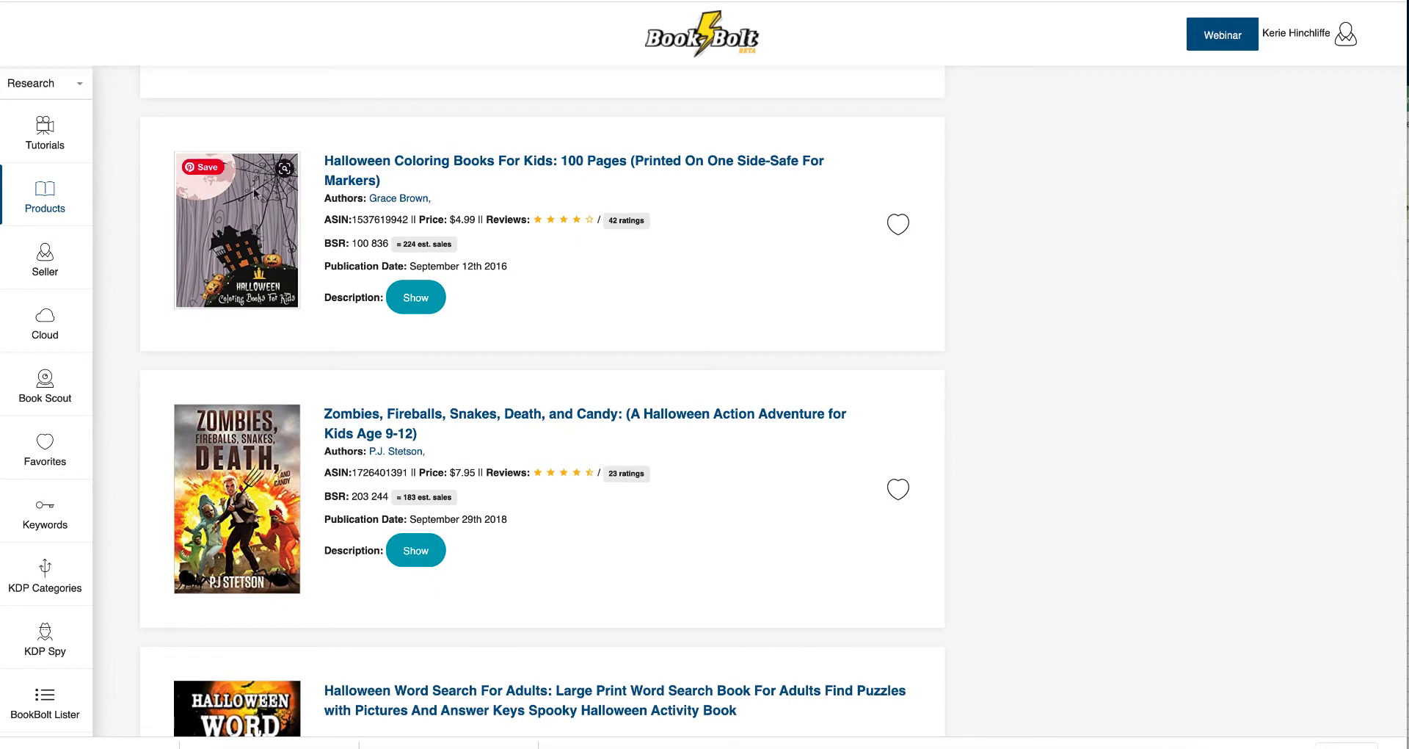
{"action": "scroll", "coordinate": [254, 192], "scroll_direction": "down", "scroll_amount": 1}
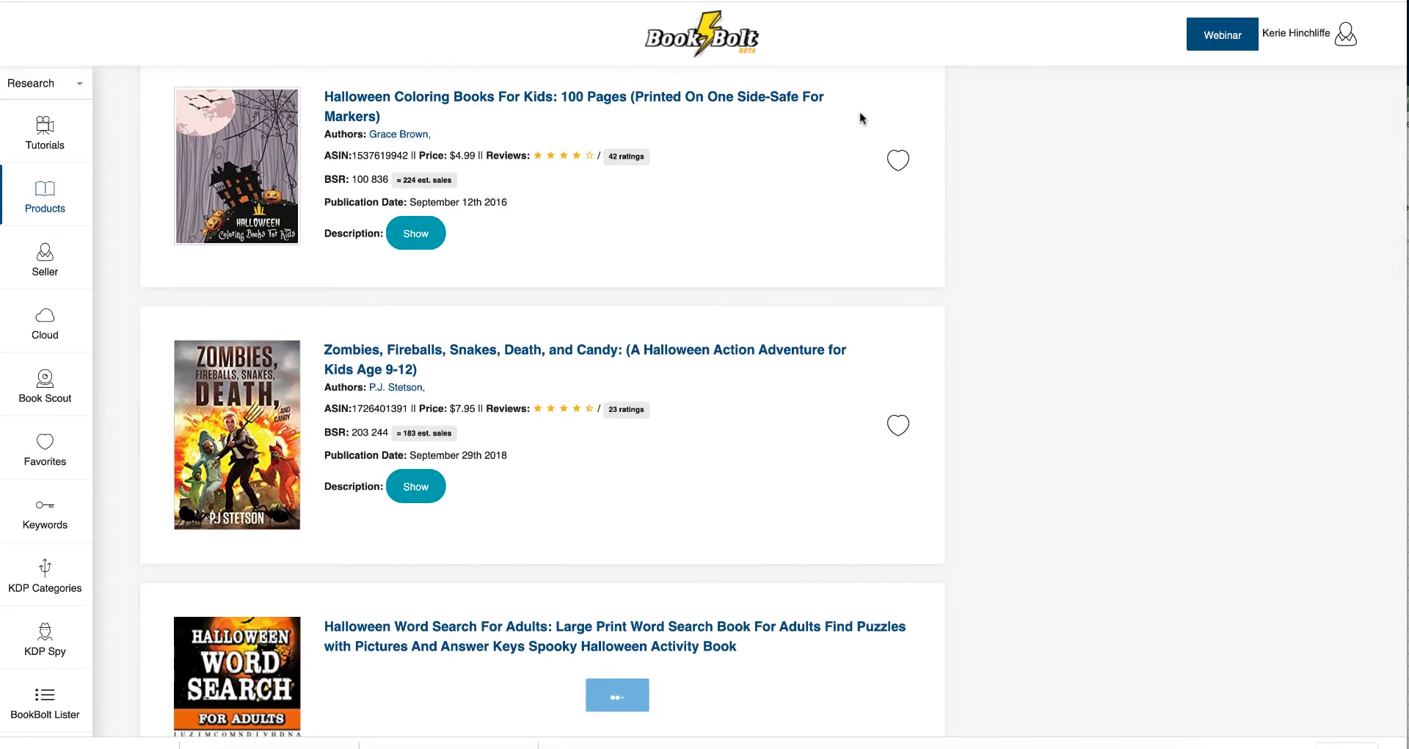
{"action": "scroll", "coordinate": [258, 265], "scroll_direction": "down", "scroll_amount": 3}
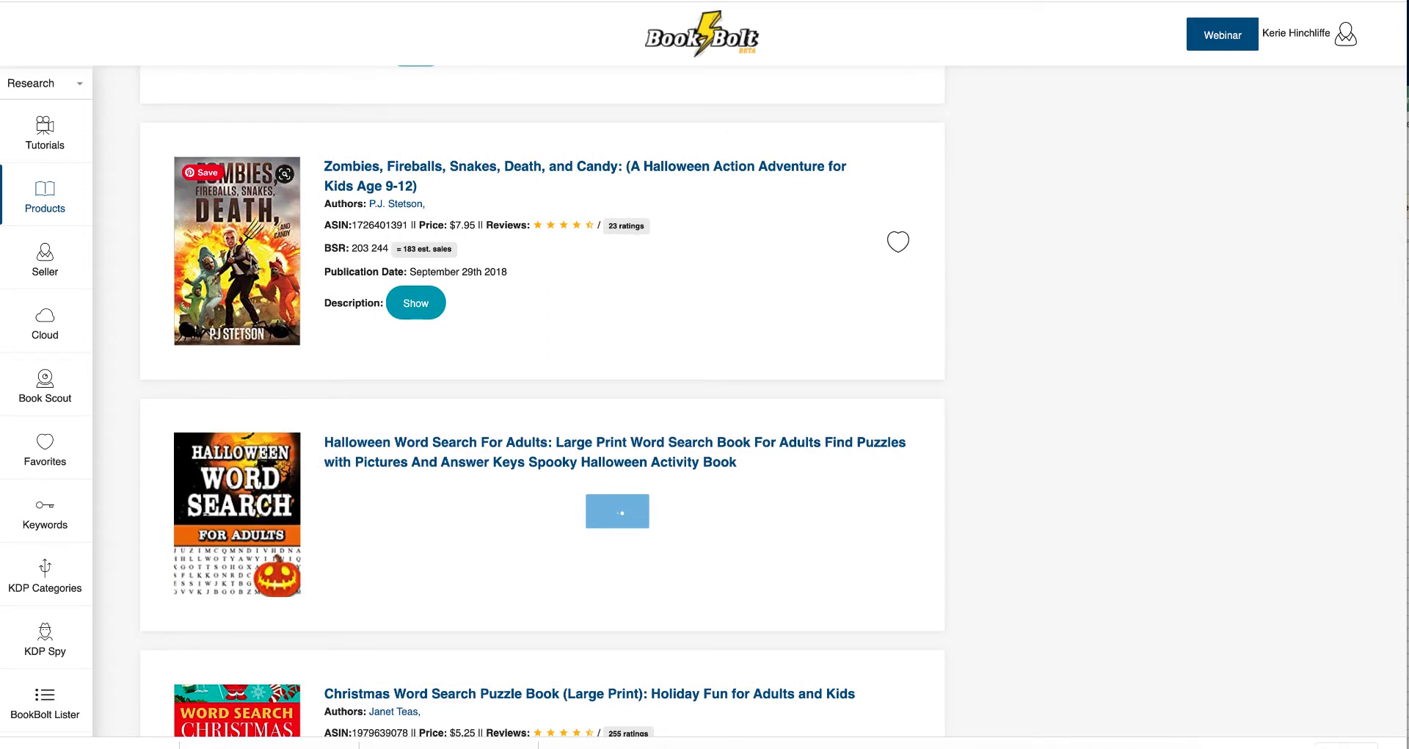
{"action": "scroll", "coordinate": [252, 262], "scroll_direction": "down", "scroll_amount": 1}
{"action": "scroll", "coordinate": [252, 262], "scroll_direction": "down", "scroll_amount": 2}
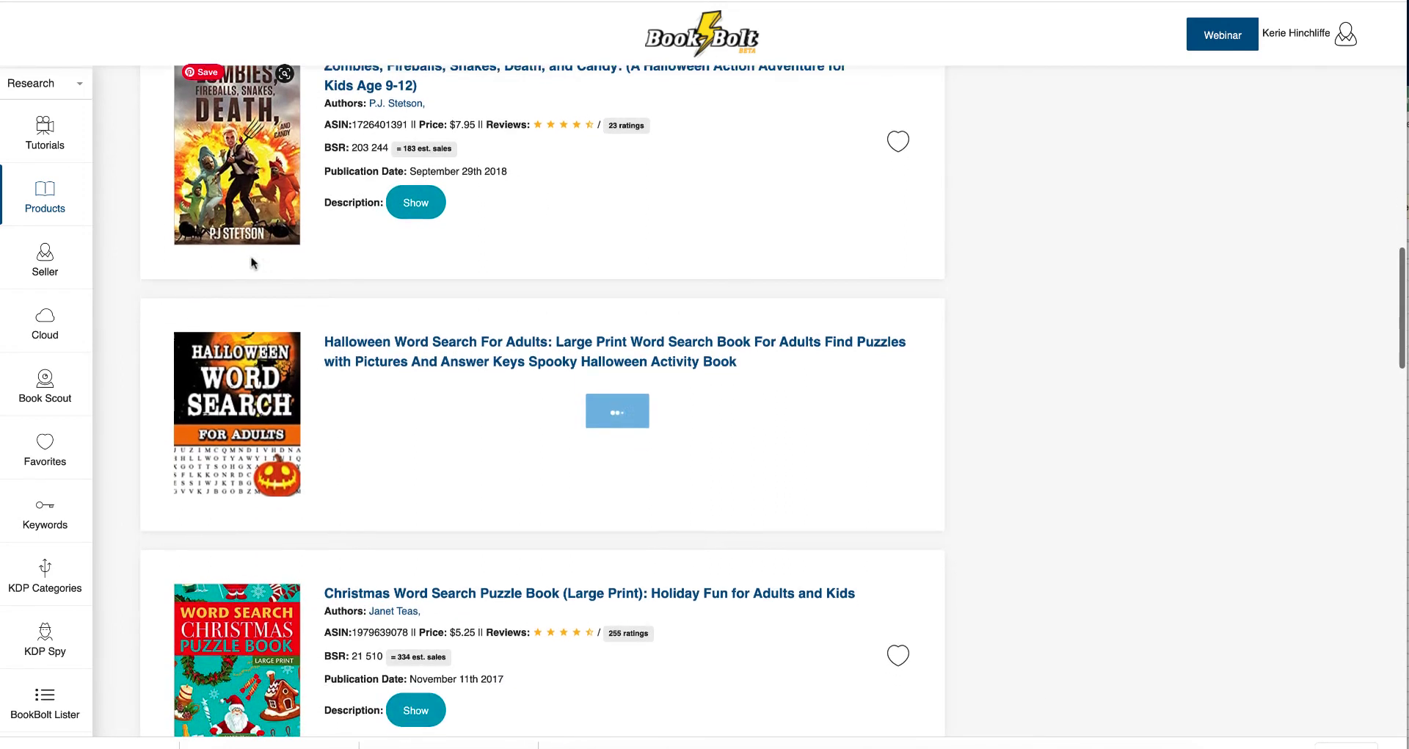
{"action": "scroll", "coordinate": [252, 262], "scroll_direction": "up", "scroll_amount": 1}
{"action": "scroll", "coordinate": [257, 199], "scroll_direction": "down", "scroll_amount": 2}
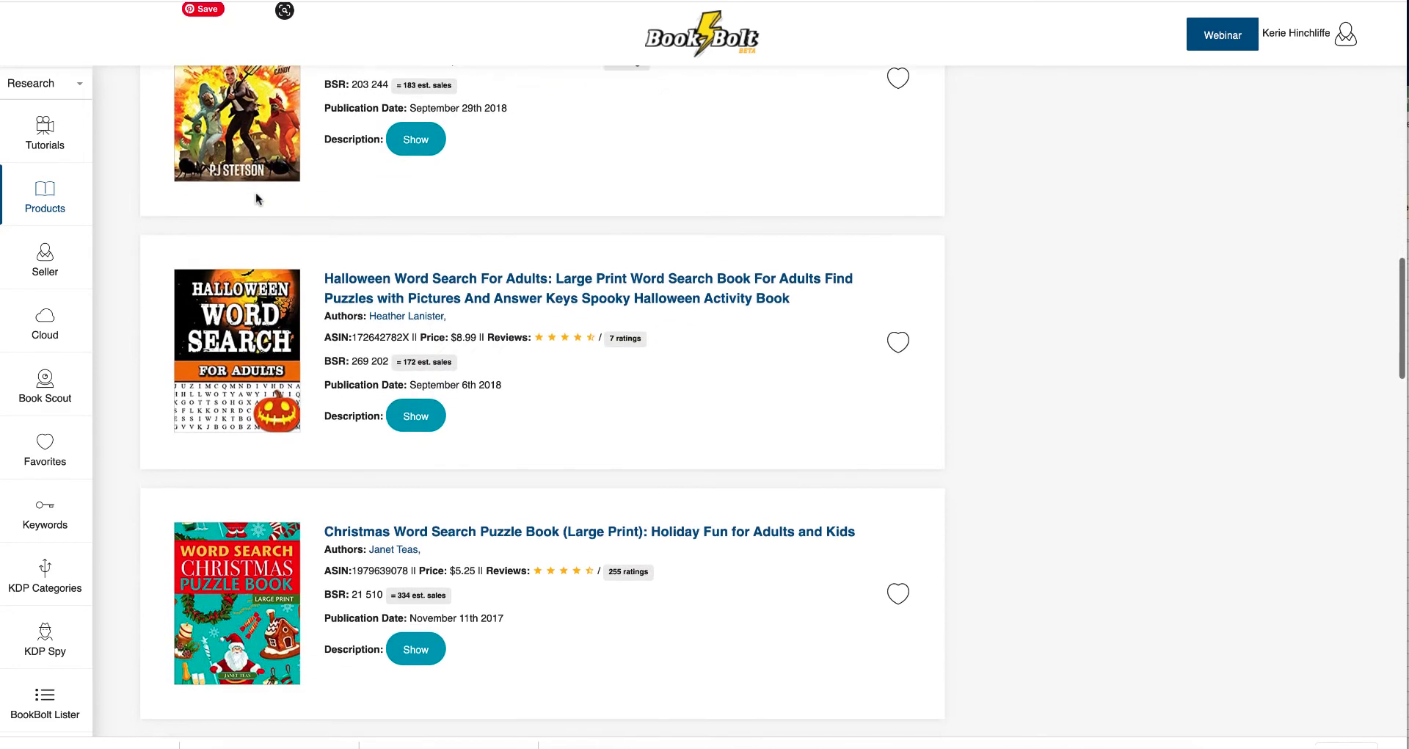
{"action": "scroll", "coordinate": [259, 217], "scroll_direction": "down", "scroll_amount": 3}
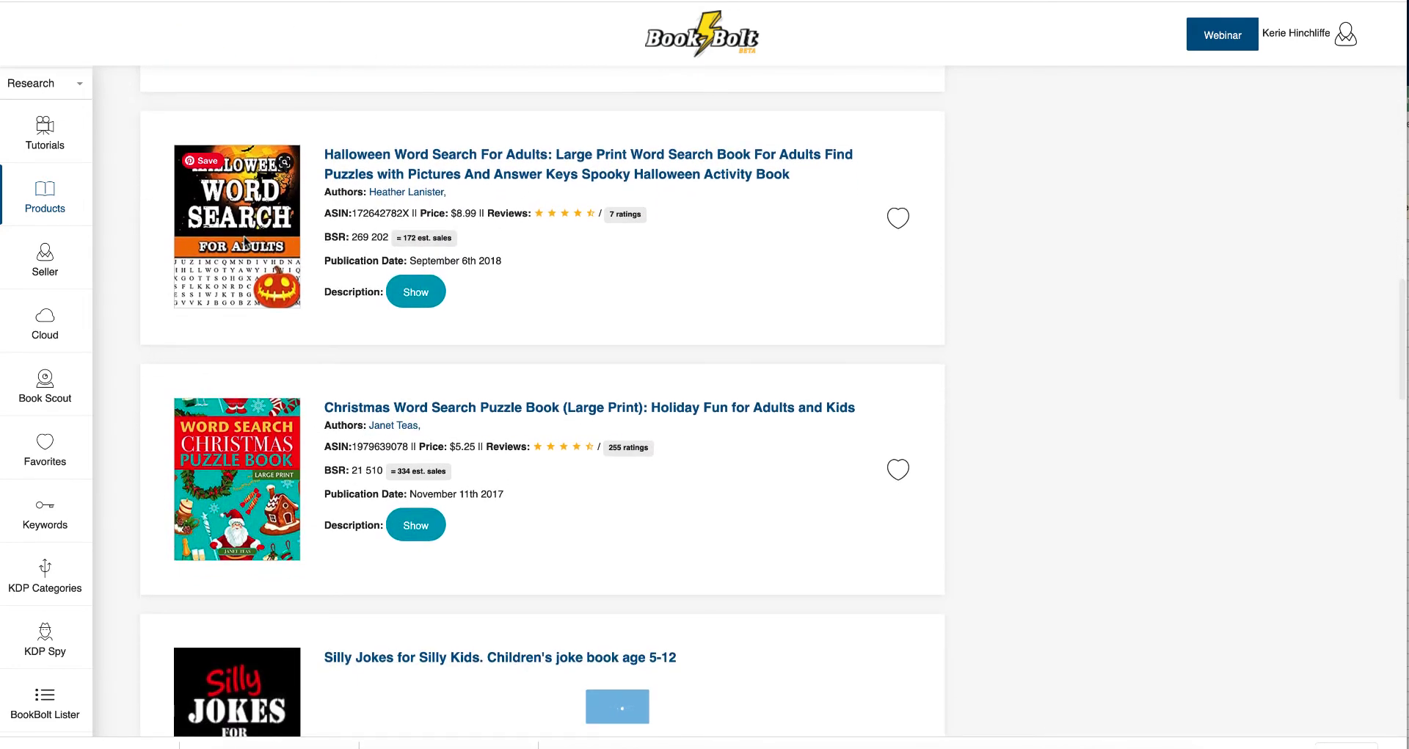
{"action": "scroll", "coordinate": [246, 243], "scroll_direction": "down", "scroll_amount": 5}
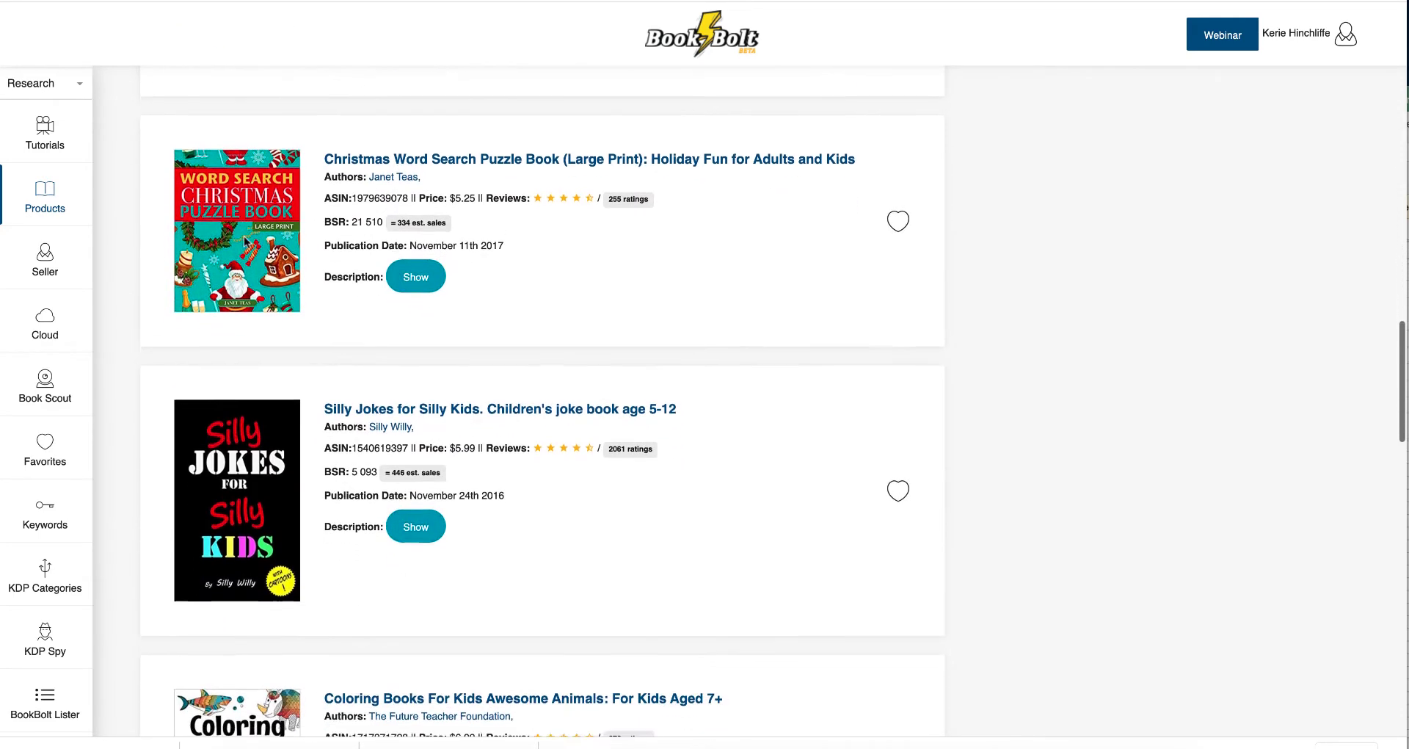
{"action": "scroll", "coordinate": [246, 243], "scroll_direction": "down", "scroll_amount": 8}
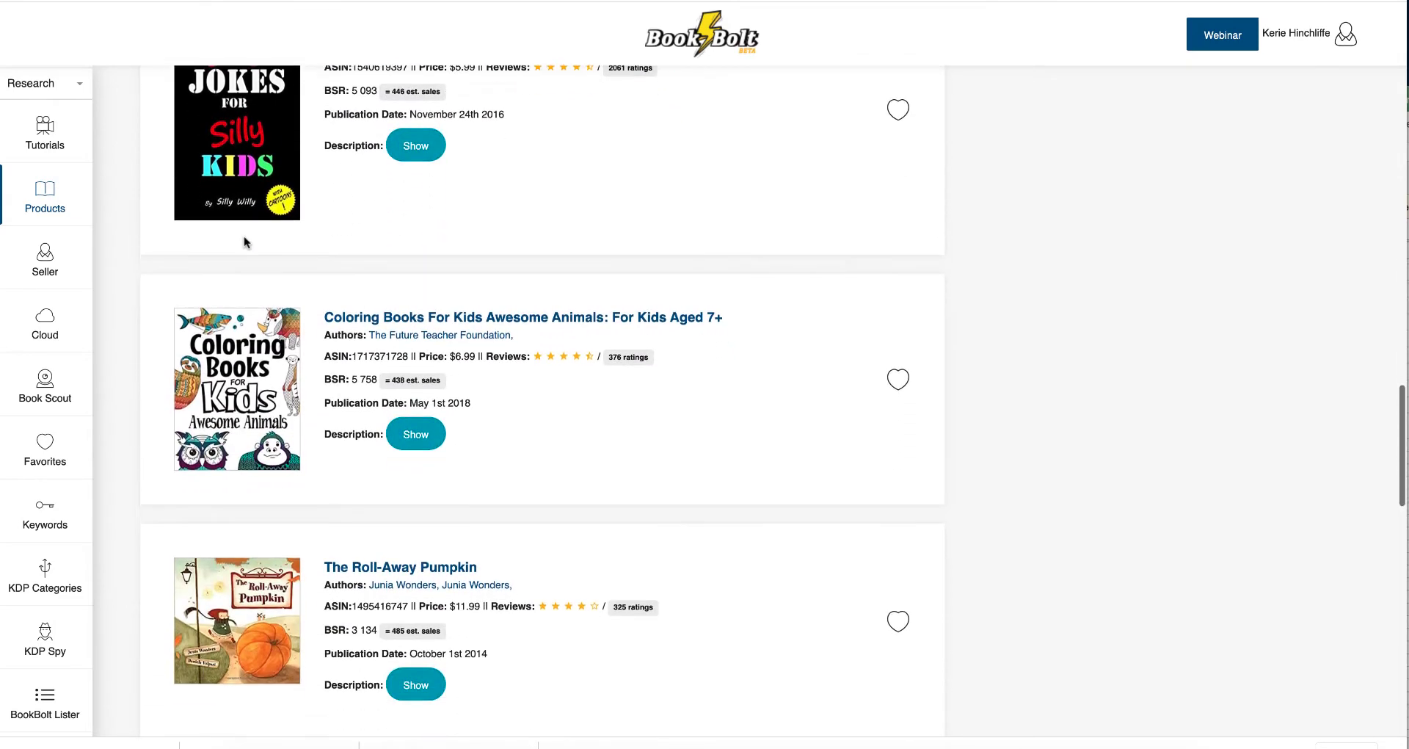
{"action": "scroll", "coordinate": [245, 243], "scroll_direction": "down", "scroll_amount": 12}
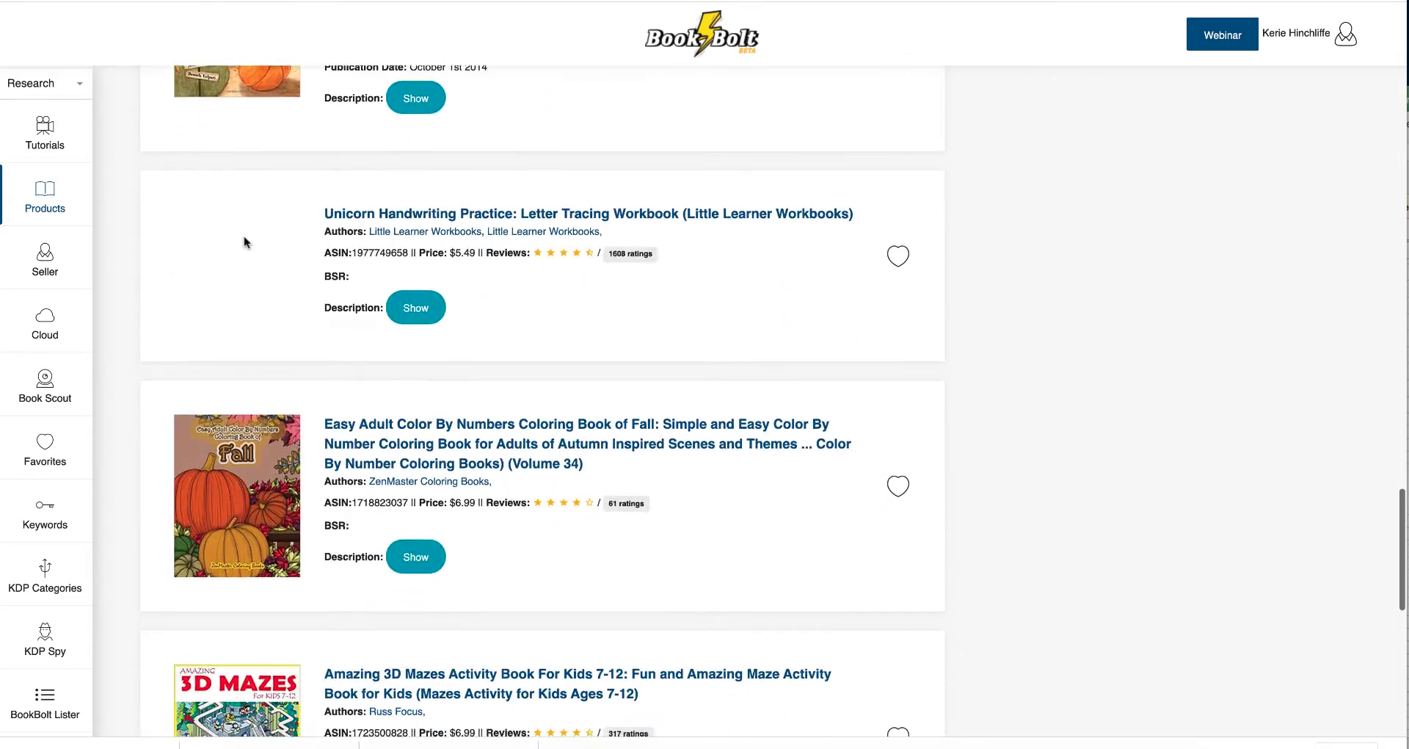
{"action": "scroll", "coordinate": [244, 242], "scroll_direction": "down", "scroll_amount": 7}
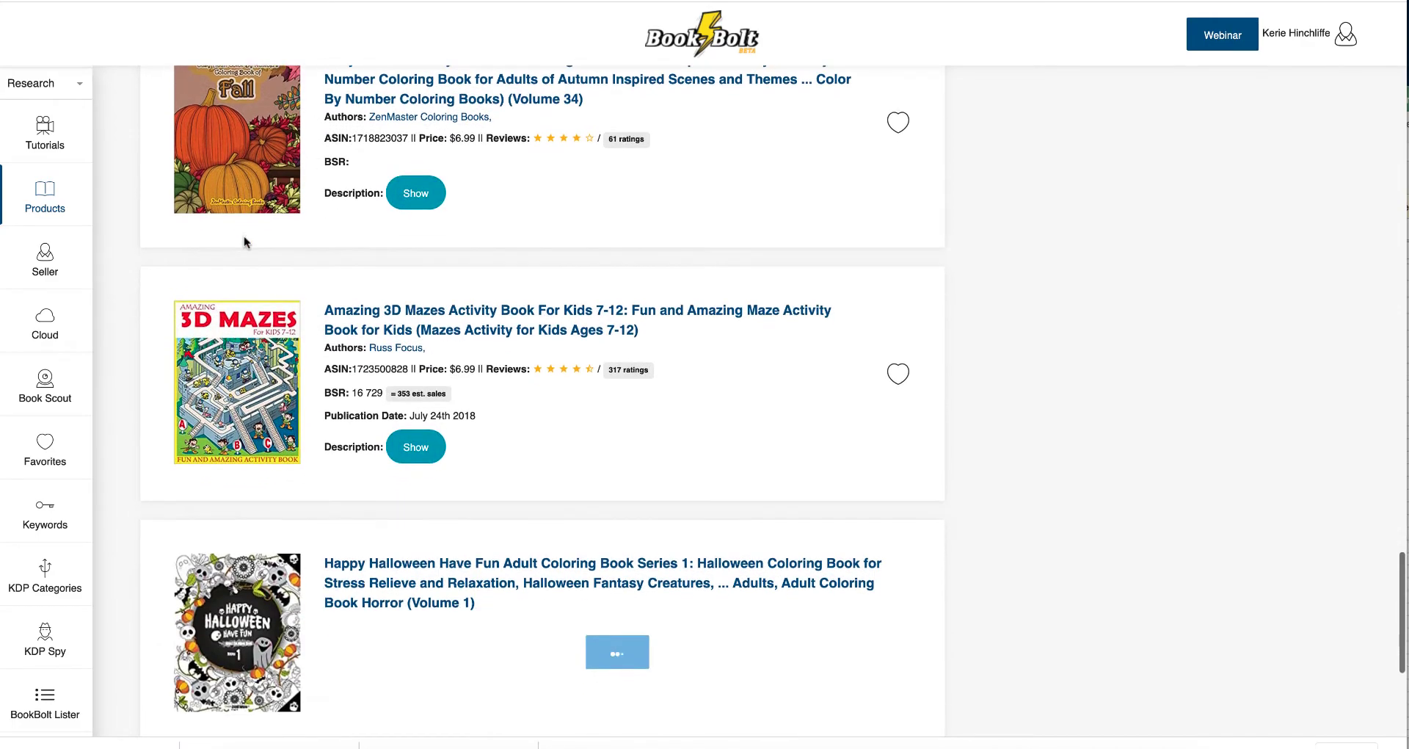
{"action": "scroll", "coordinate": [246, 242], "scroll_direction": "up", "scroll_amount": 20}
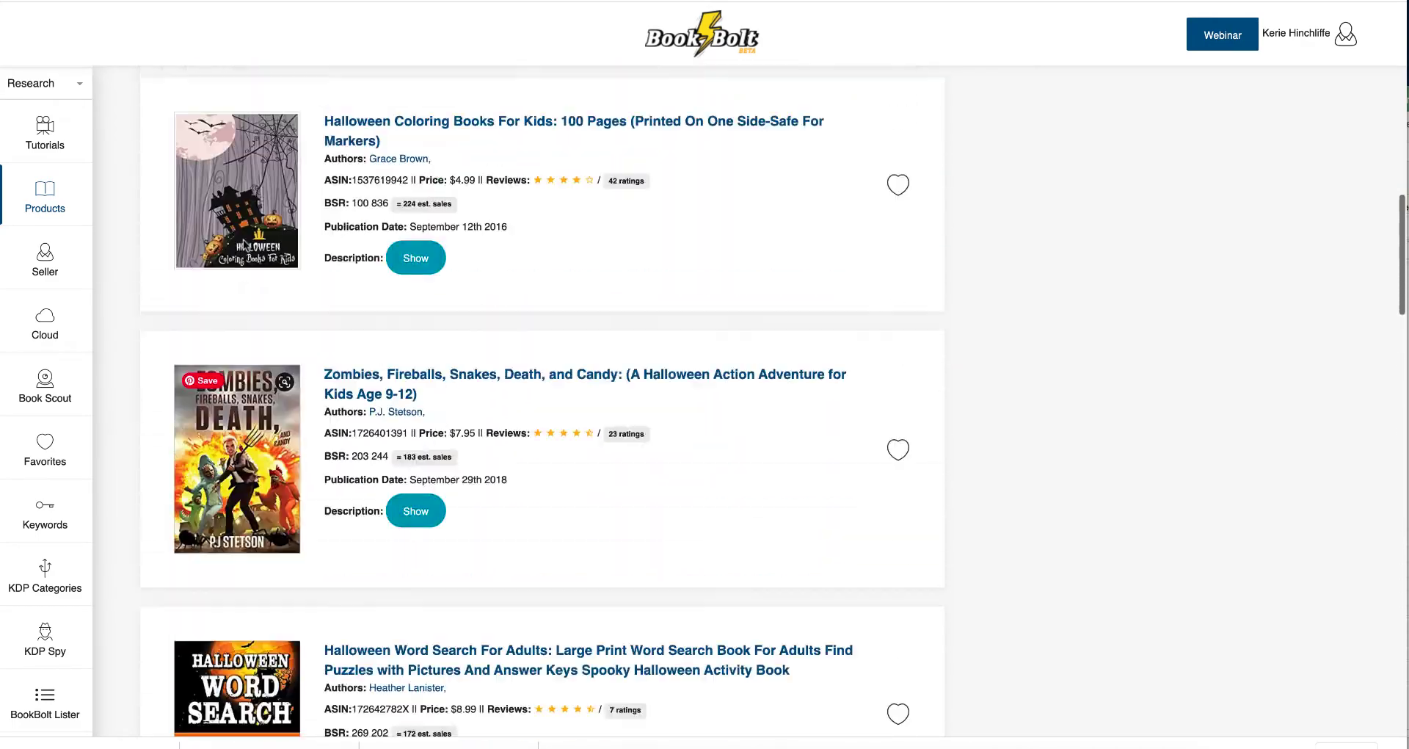
{"action": "scroll", "coordinate": [246, 243], "scroll_direction": "up", "scroll_amount": 10}
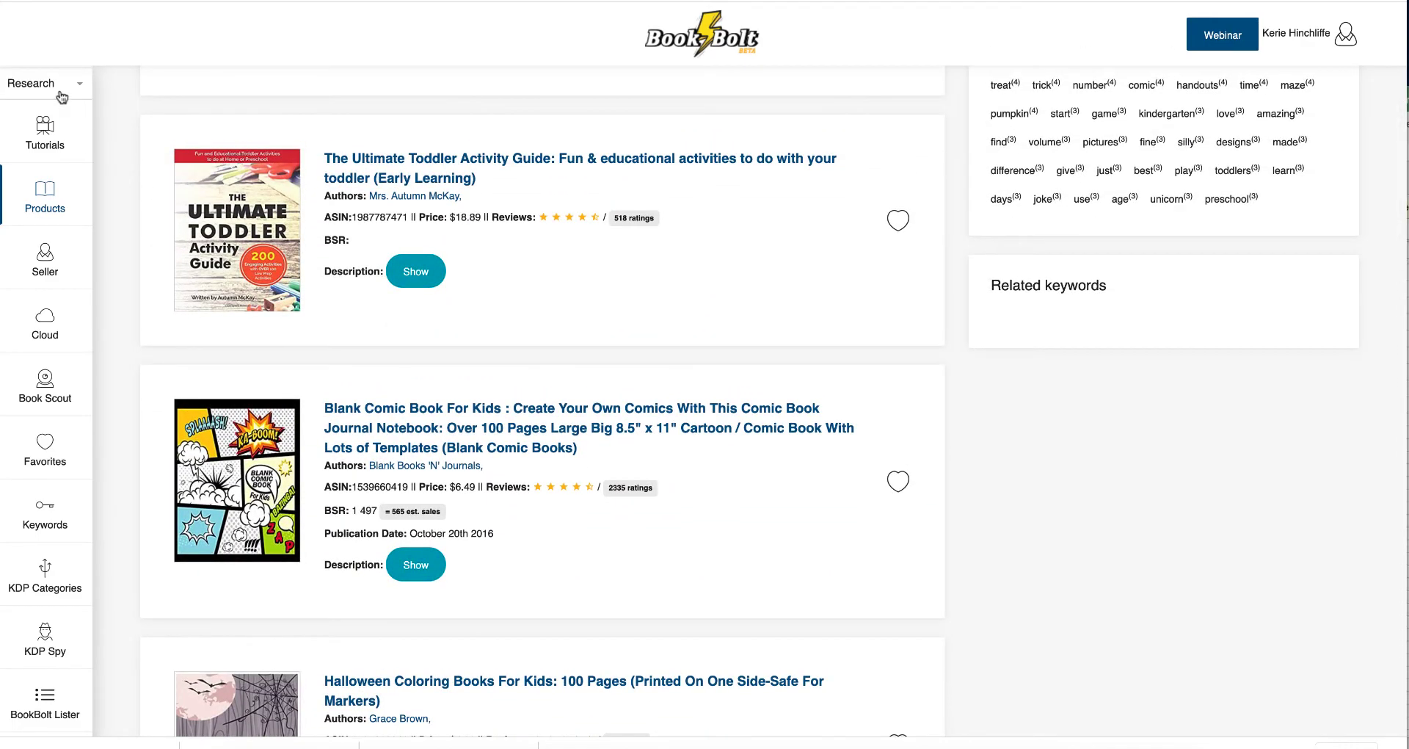
- Switch from the Research tools to the Create tools and open the crossword generator in PuzzleWiz
{"action": "left_click", "coordinate": [61, 94]}
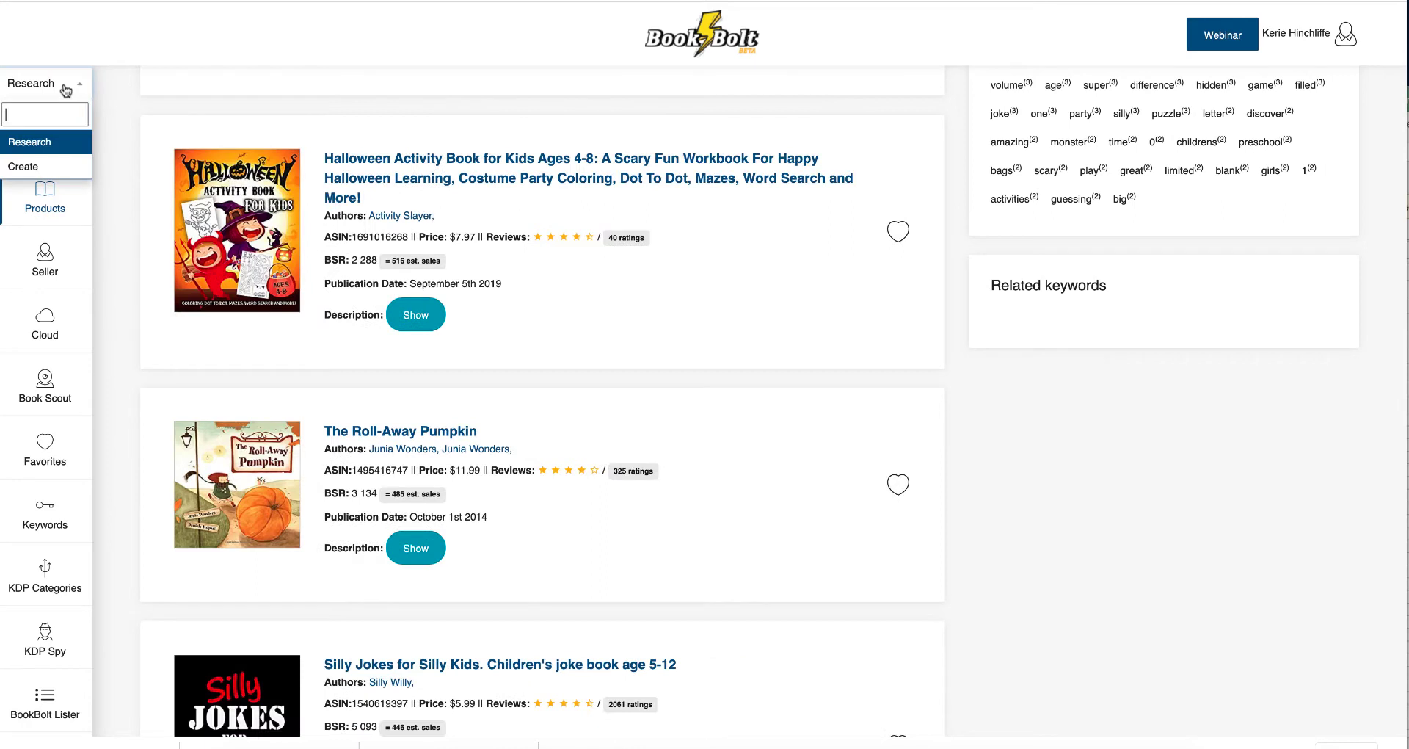
{"action": "left_click", "coordinate": [46, 175]}
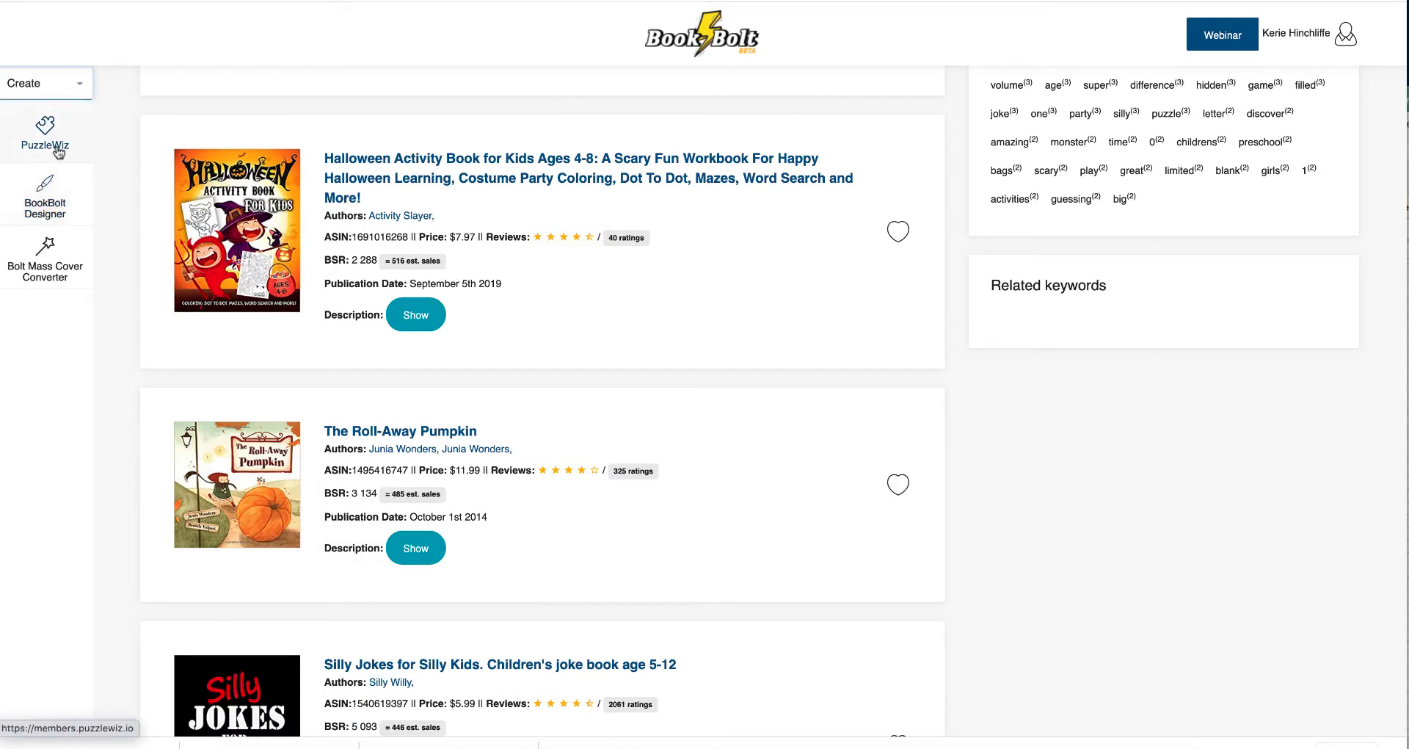
{"action": "left_click", "coordinate": [55, 140]}
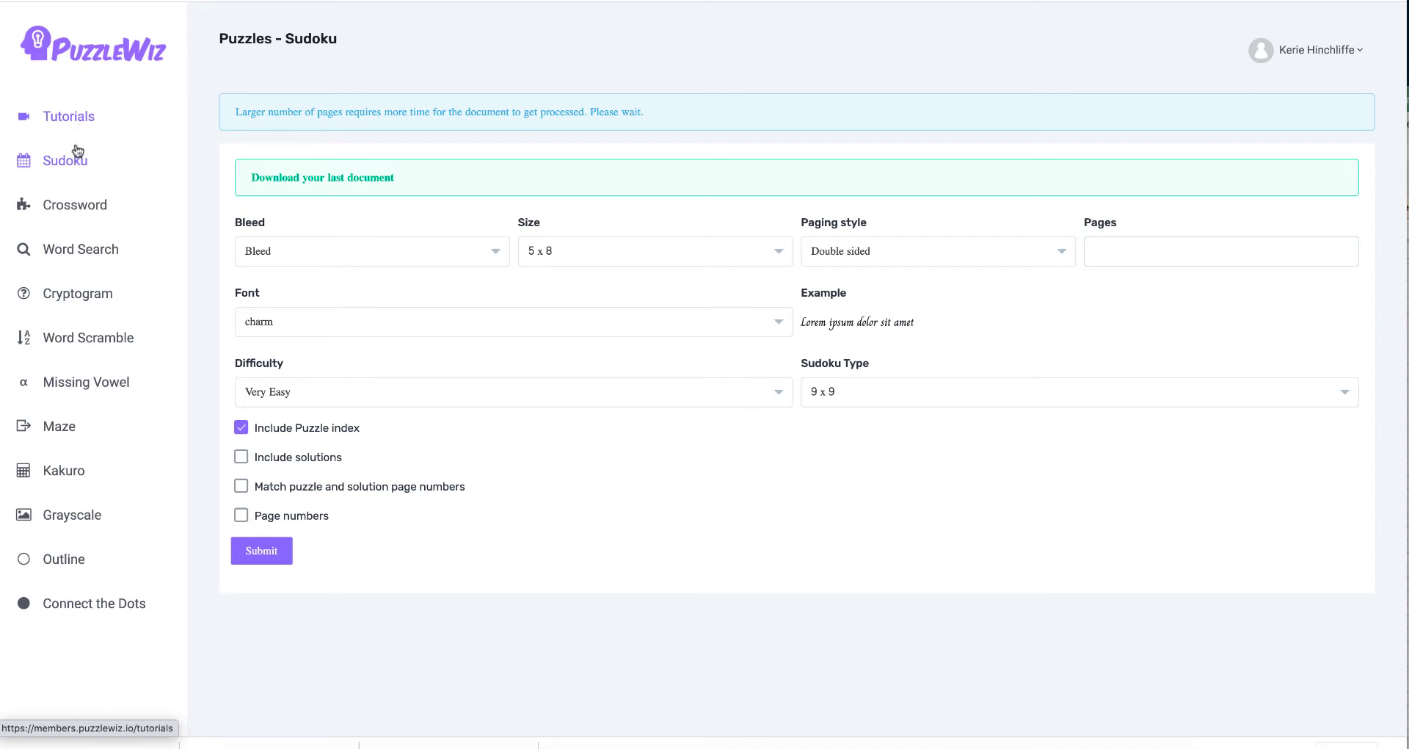
{"action": "left_click", "coordinate": [92, 212]}
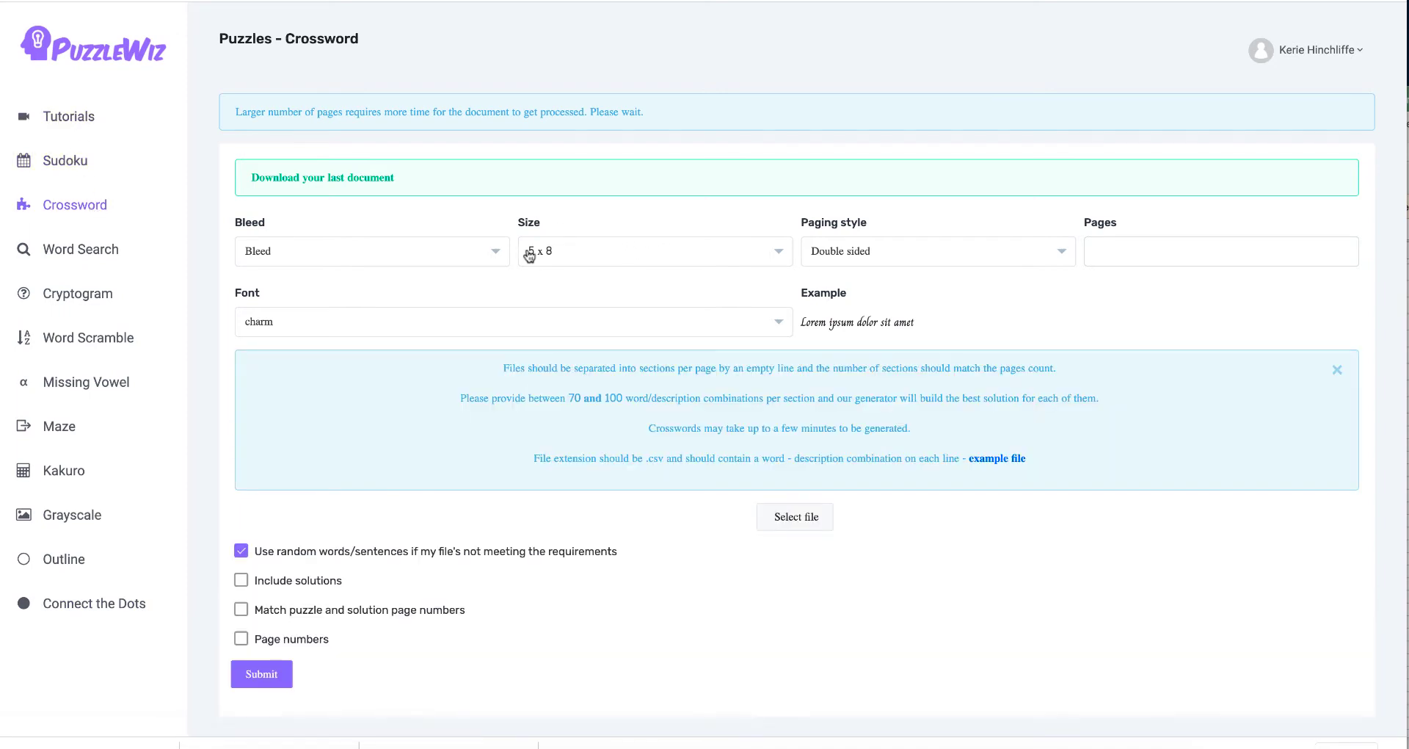
- Set the crossword document to size 8.5 x 11, single sided, with 1 page
{"action": "left_click", "coordinate": [685, 263]}
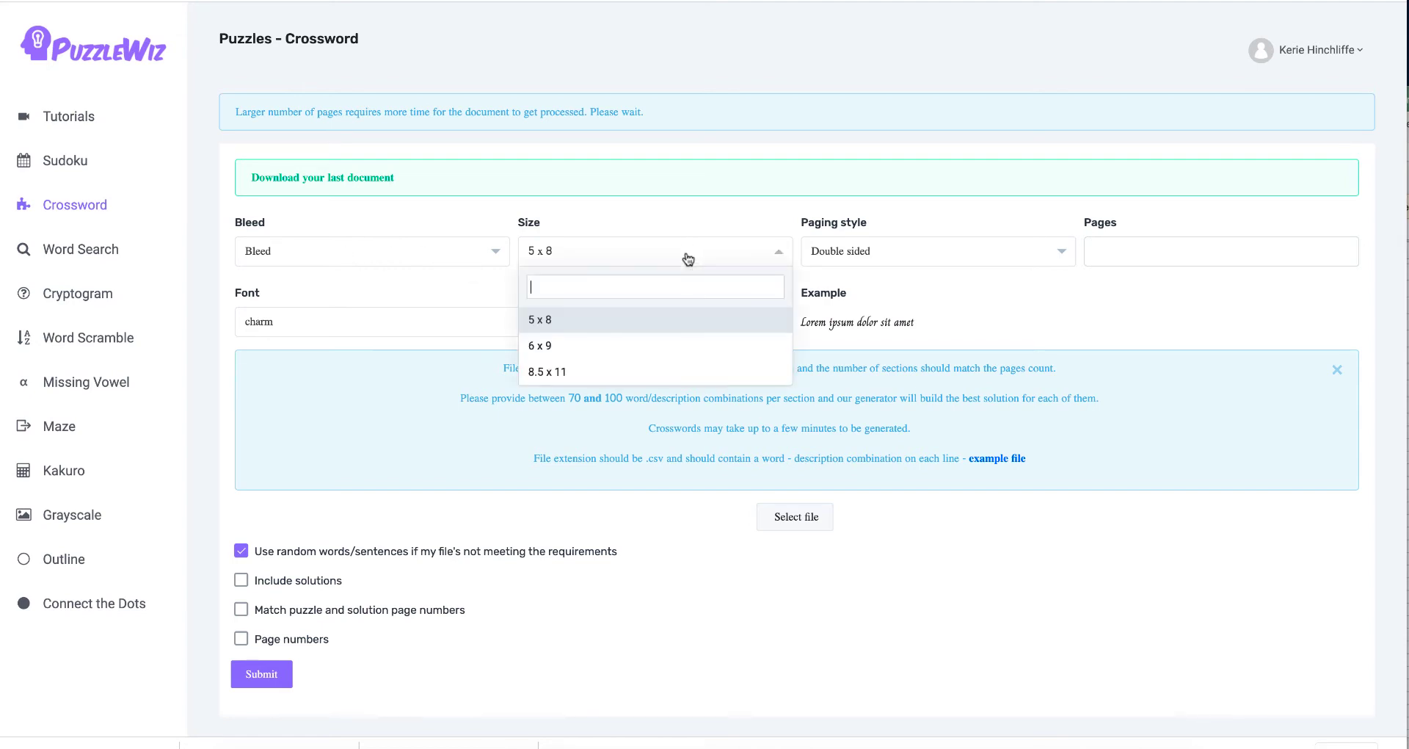
{"action": "left_click", "coordinate": [627, 372]}
{"action": "left_click", "coordinate": [974, 258]}
{"action": "left_click", "coordinate": [940, 343]}
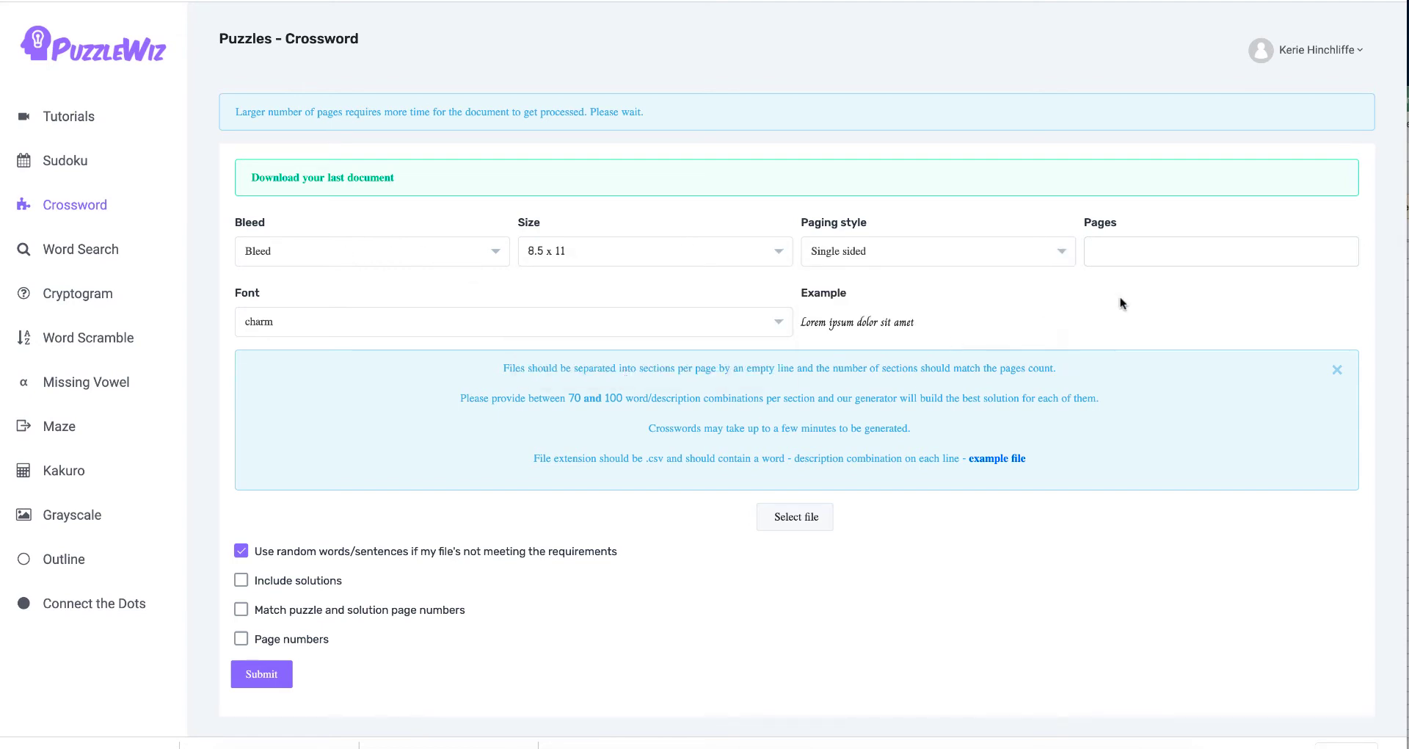
{"action": "left_click", "coordinate": [1134, 249]}
{"action": "type", "text": "1"}
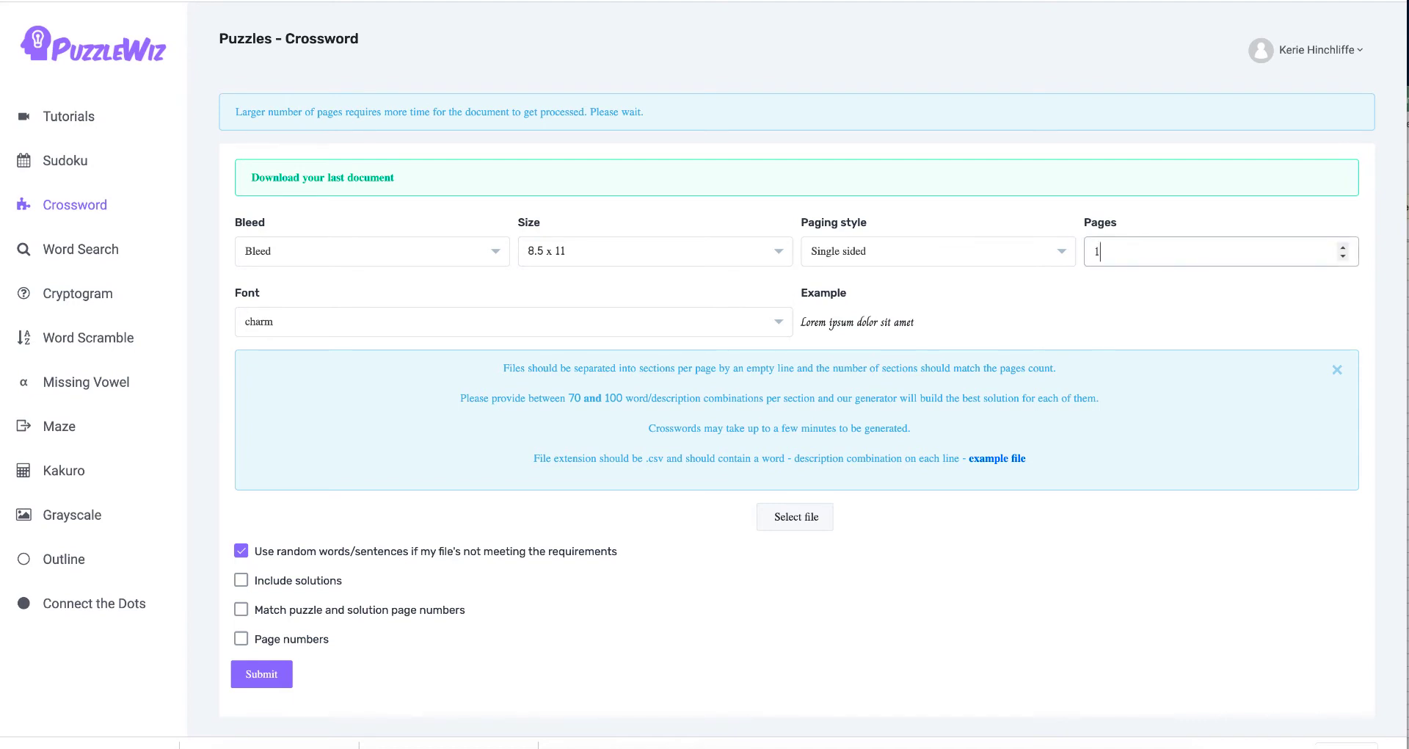
- Change the crossword font to andika
{"action": "left_click", "coordinate": [400, 325]}
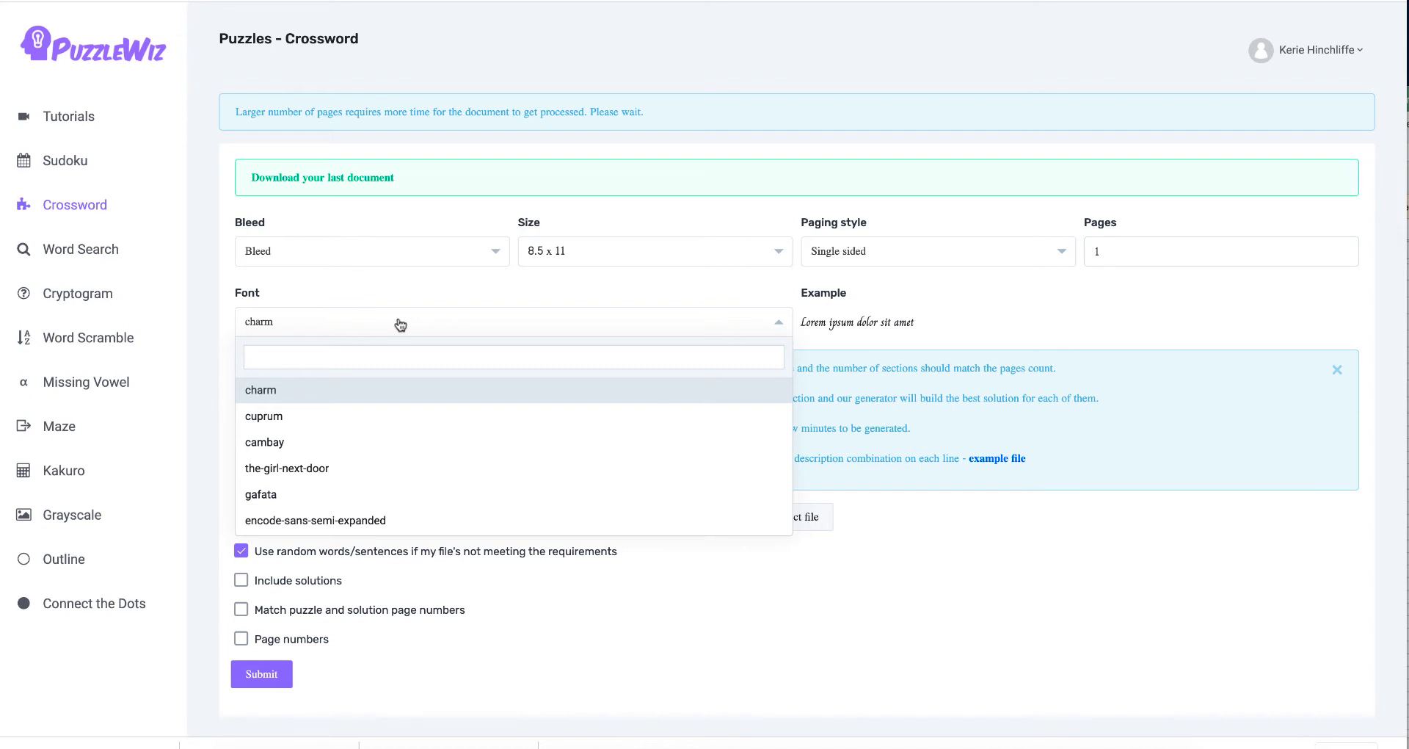
{"action": "type", "text": "andi"}
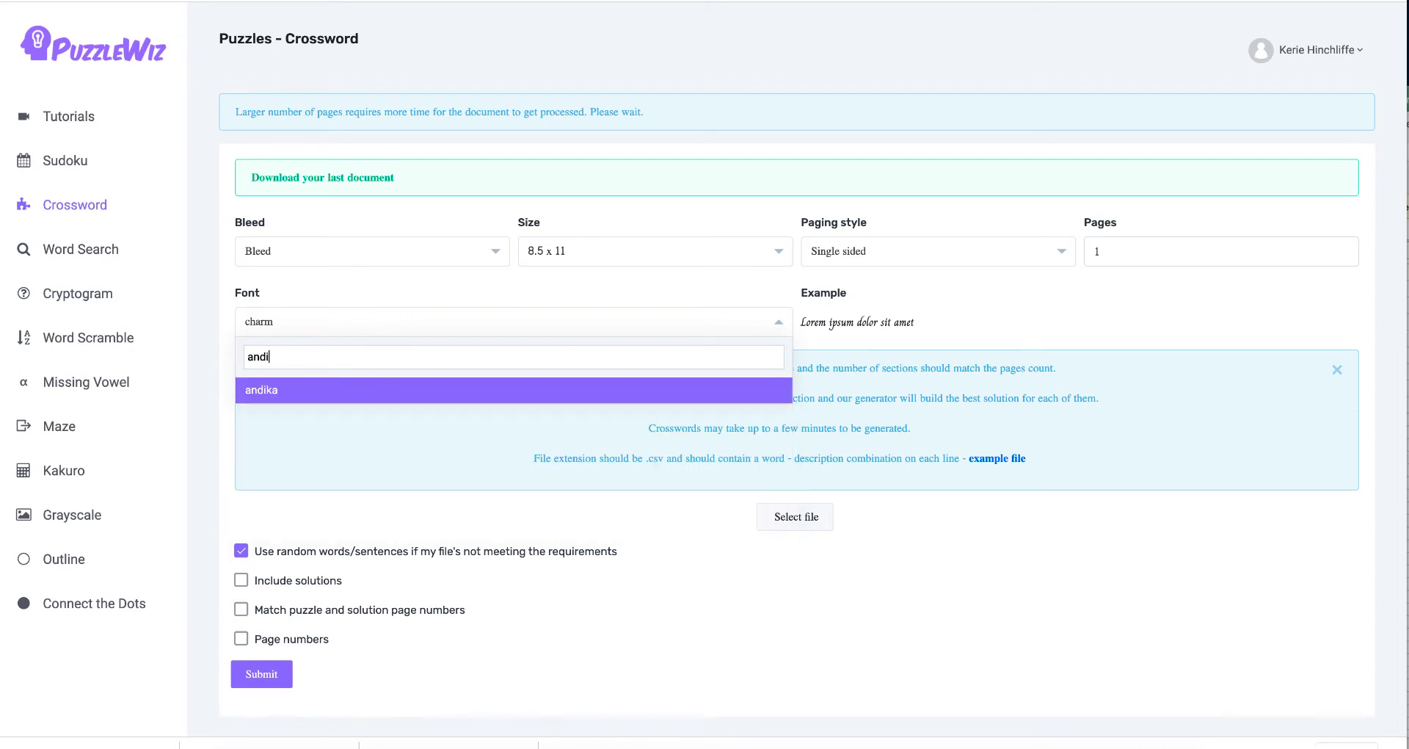
{"action": "type", "text": "ka"}
{"action": "left_click", "coordinate": [434, 387]}
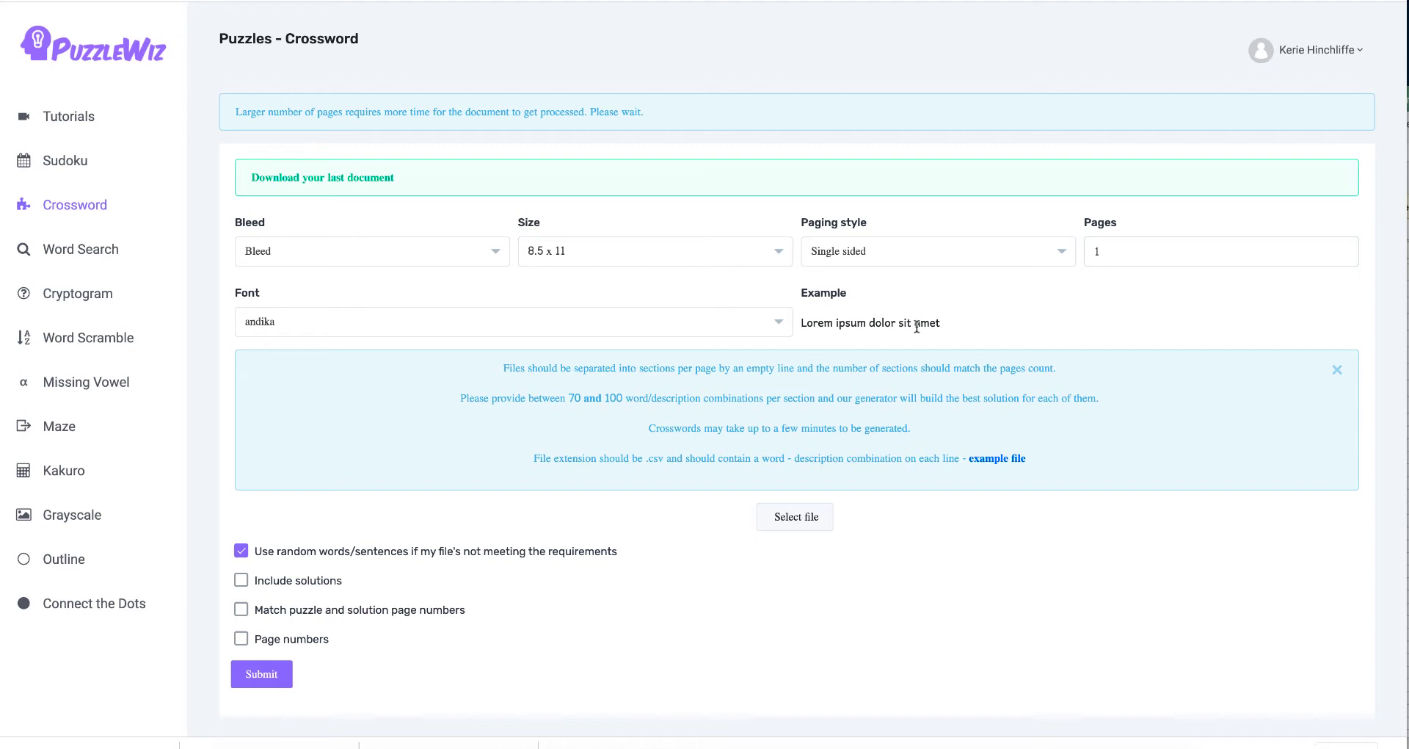
- Disable the use of random words/sentences and enable Include solutions for the crossword
{"action": "left_click", "coordinate": [243, 554]}
{"action": "left_click", "coordinate": [241, 581]}
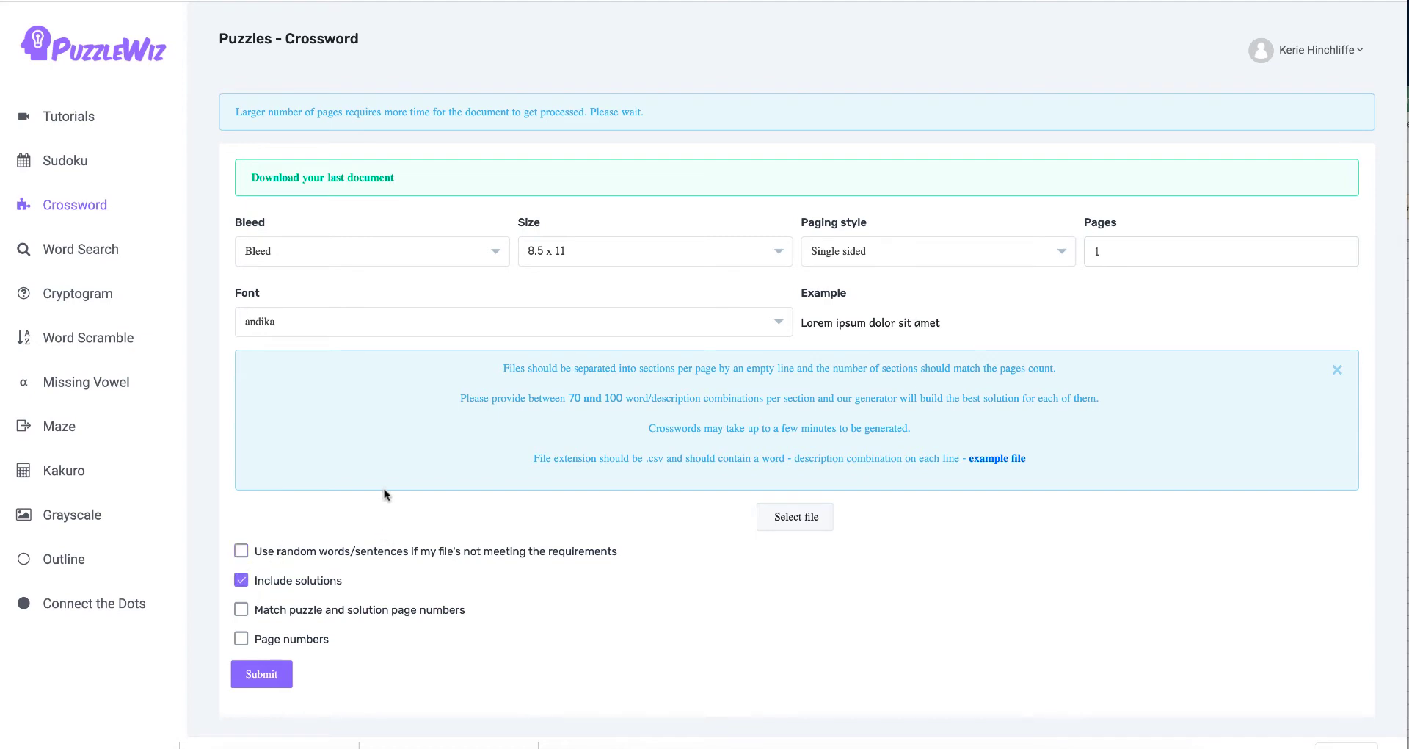
- Load halloweencrossword.csv from the Desktop as the crossword's word and description file
{"action": "left_click", "coordinate": [793, 518]}
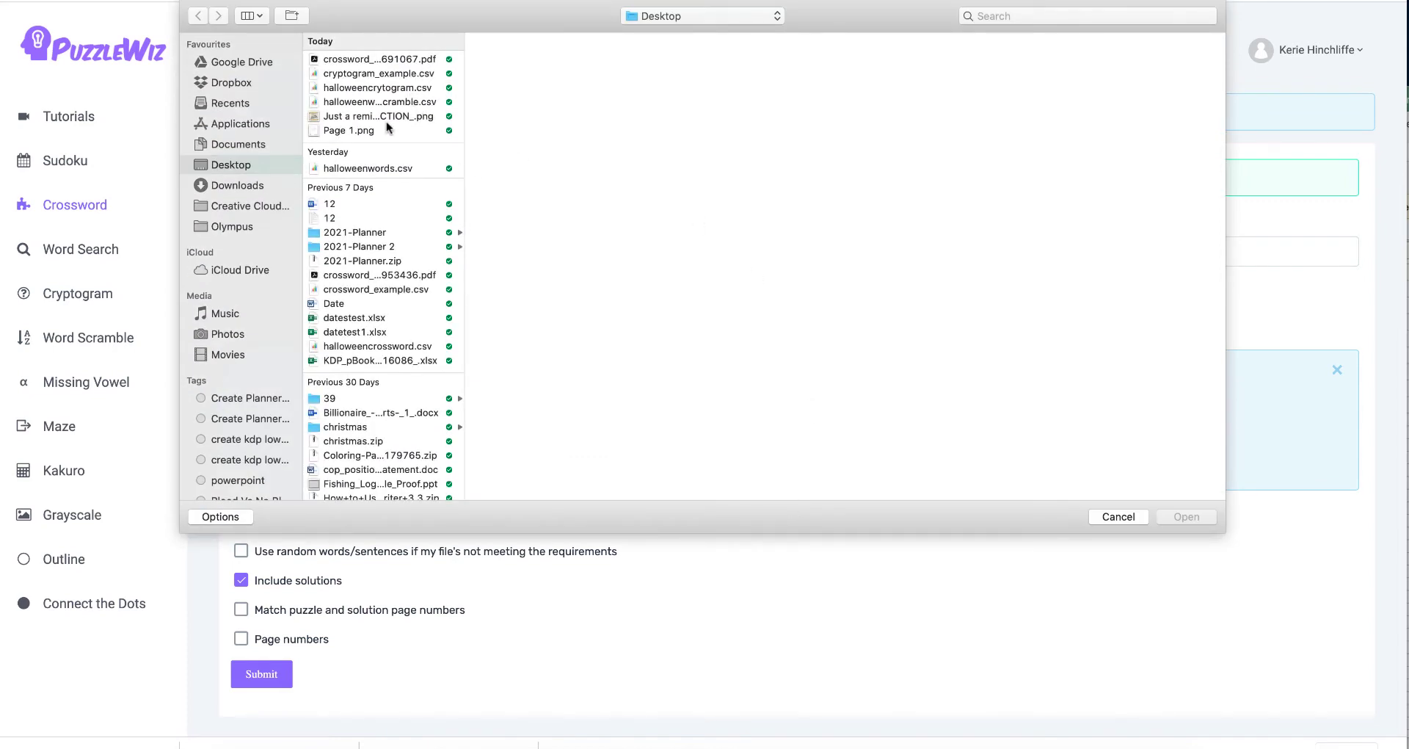
{"action": "left_click", "coordinate": [392, 171]}
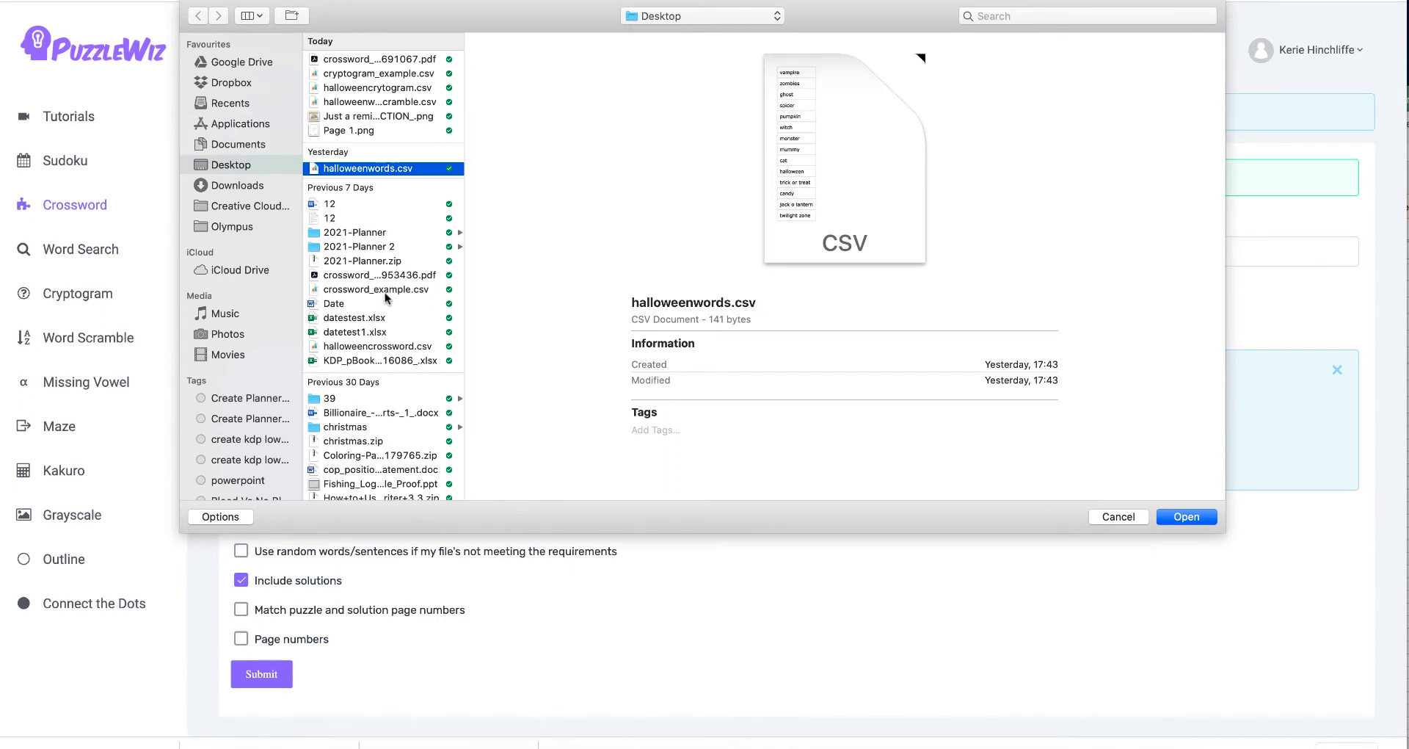
{"action": "left_click", "coordinate": [386, 347]}
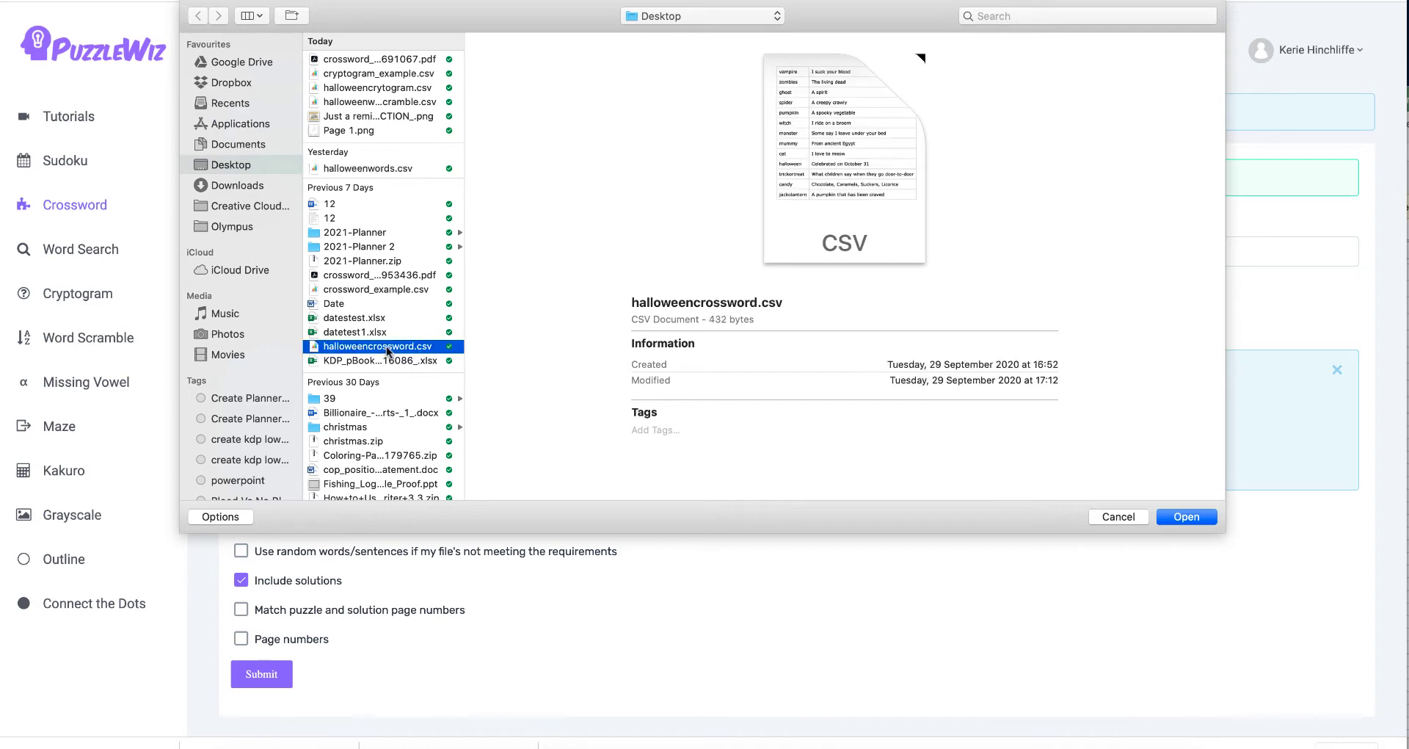
{"action": "left_click", "coordinate": [1186, 516]}
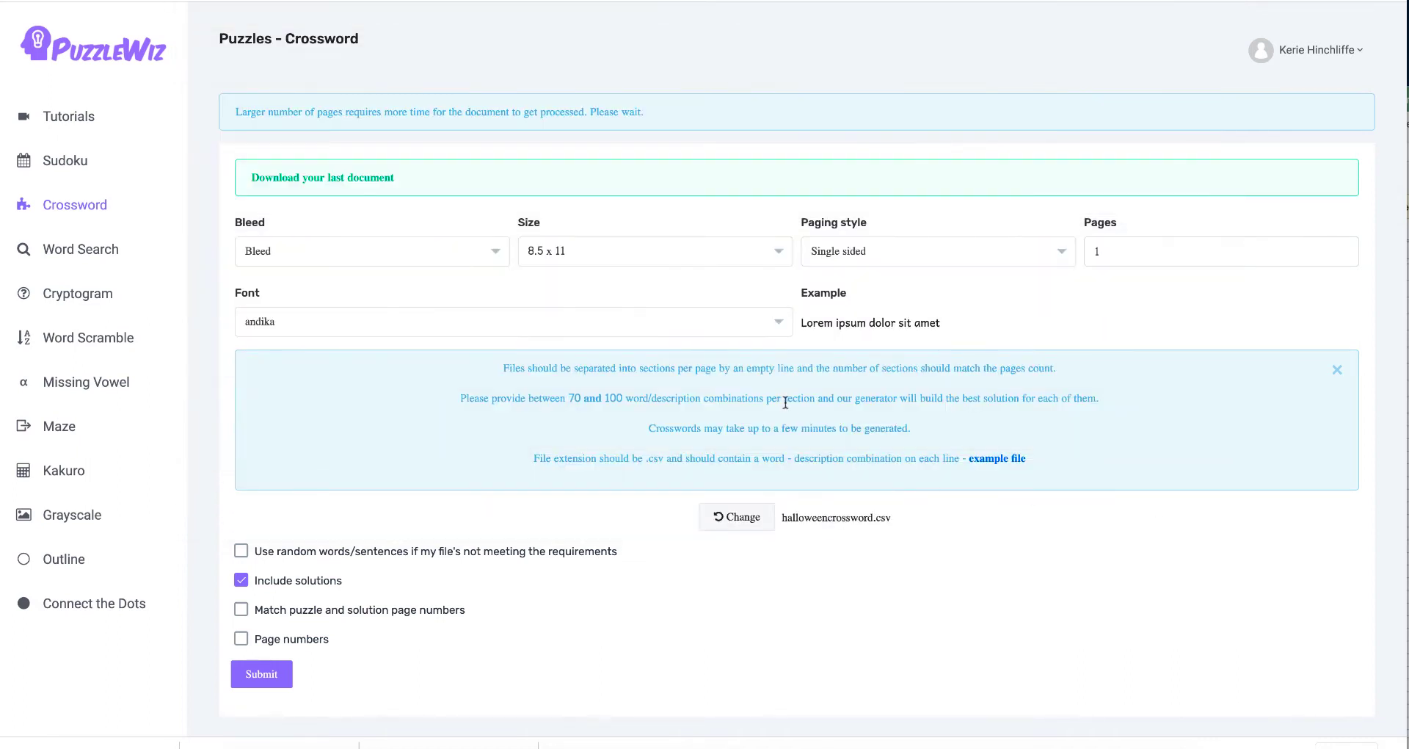
- Generate the crossword document, open the resulting PDF and review its puzzle page and clues
{"action": "left_click", "coordinate": [246, 674]}
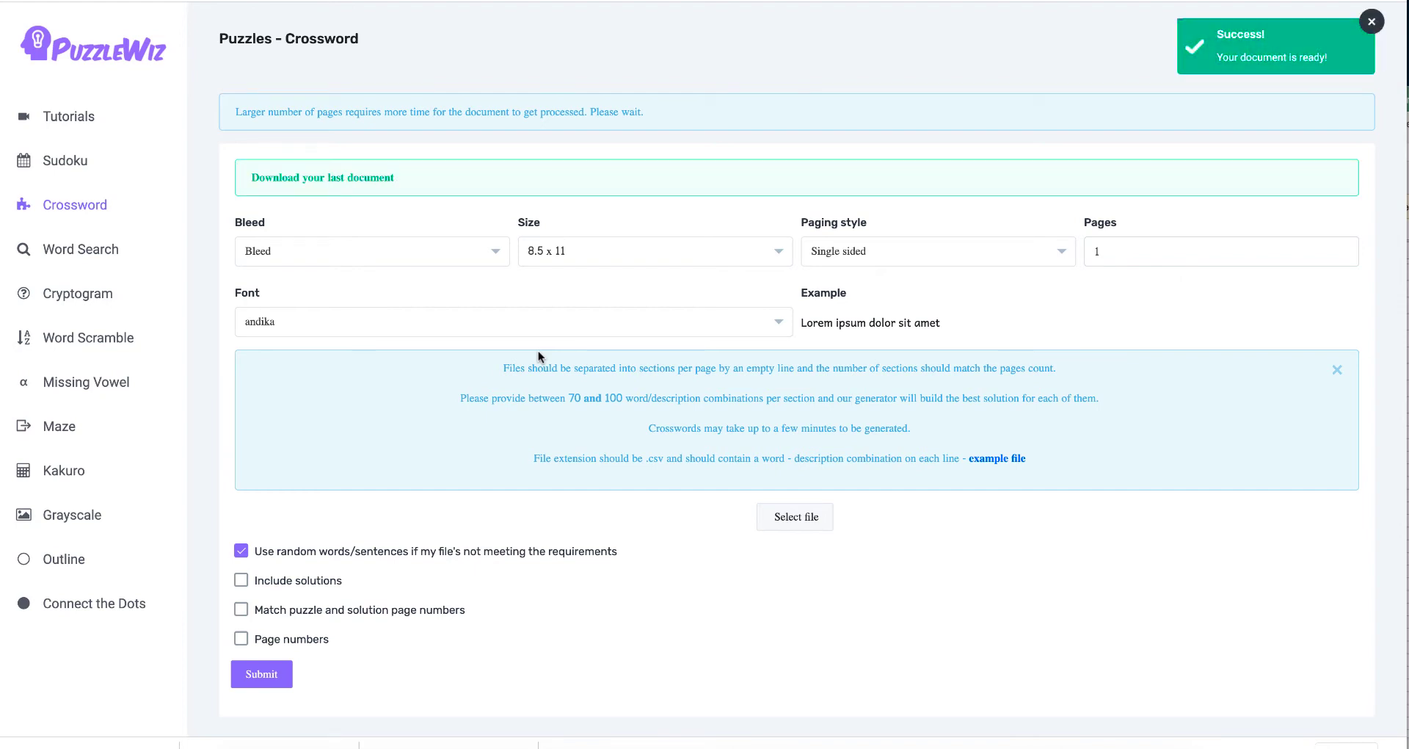
{"action": "left_click", "coordinate": [361, 180]}
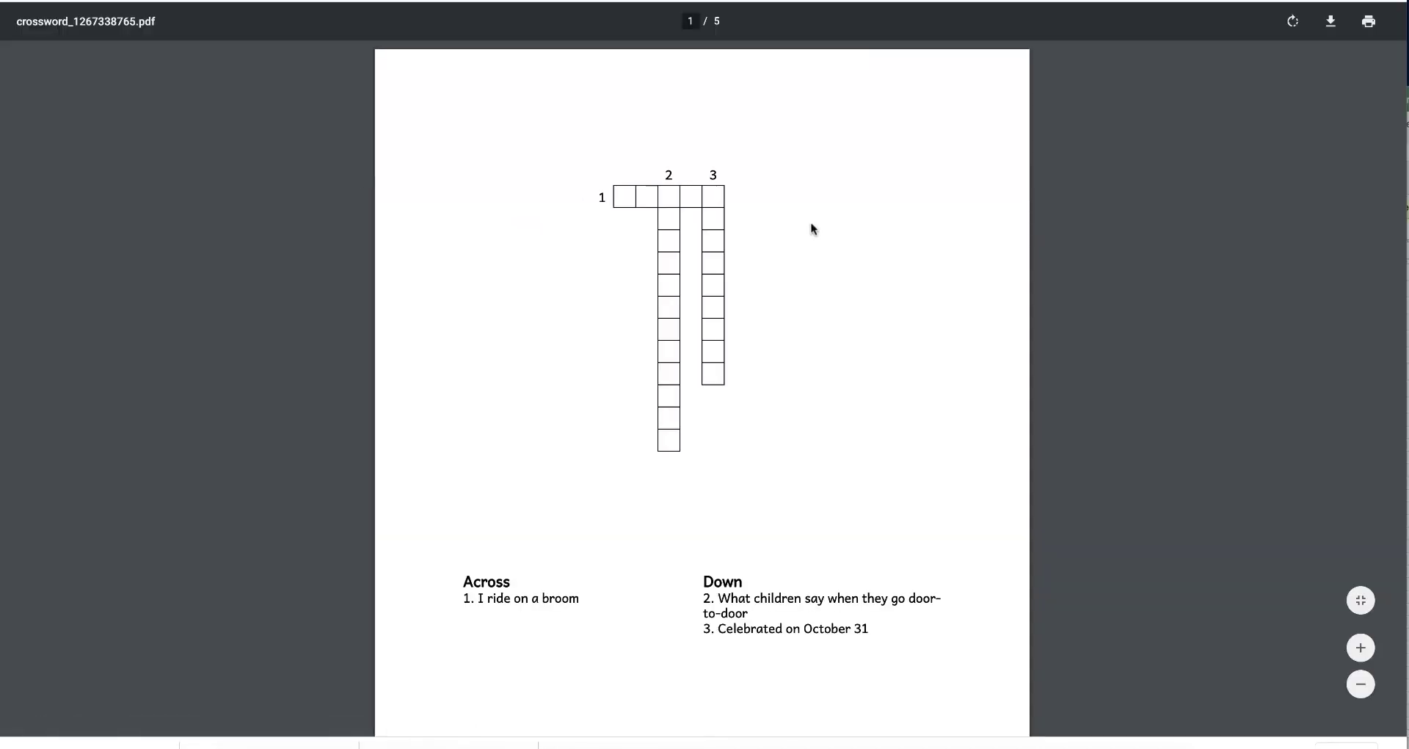
{"action": "scroll", "coordinate": [811, 224], "scroll_direction": "down", "scroll_amount": 4}
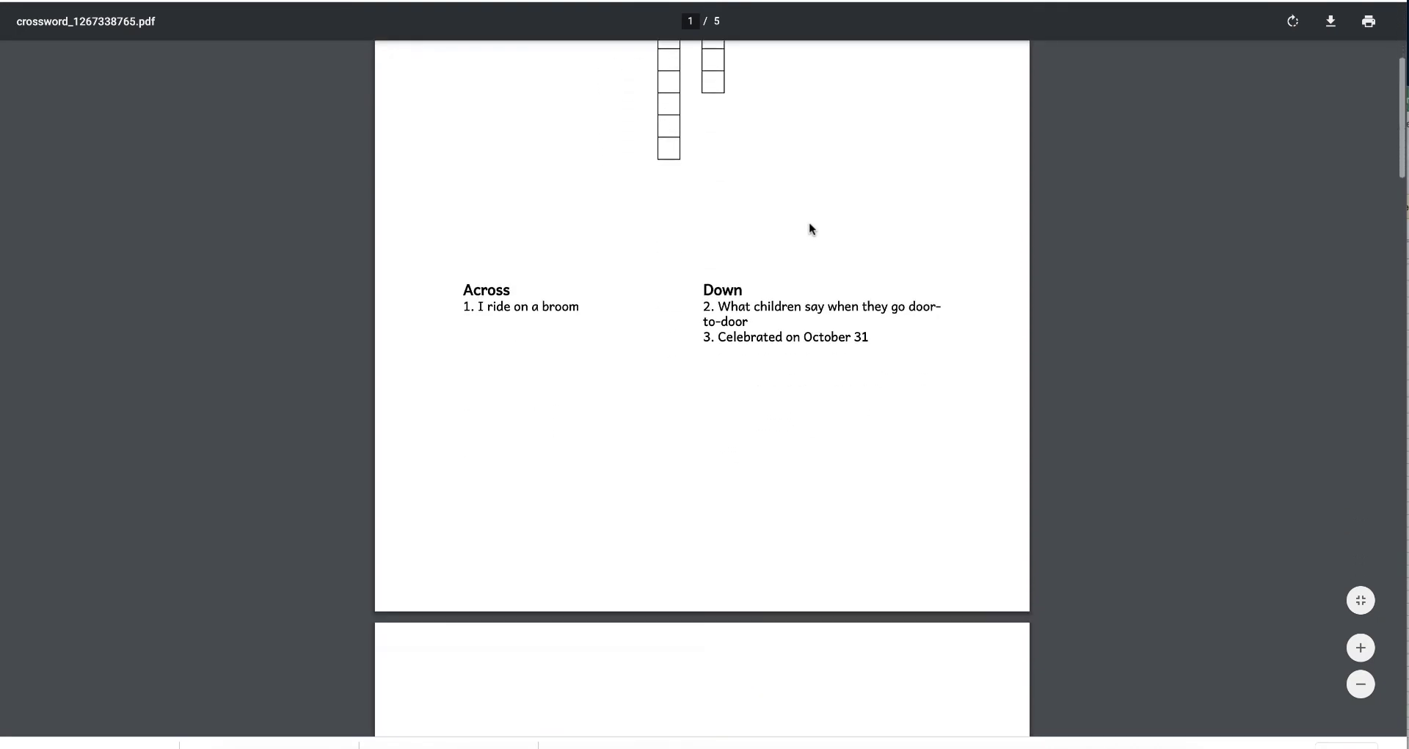
{"action": "scroll", "coordinate": [810, 229], "scroll_direction": "down", "scroll_amount": 1}
{"action": "scroll", "coordinate": [810, 229], "scroll_direction": "up", "scroll_amount": 5}
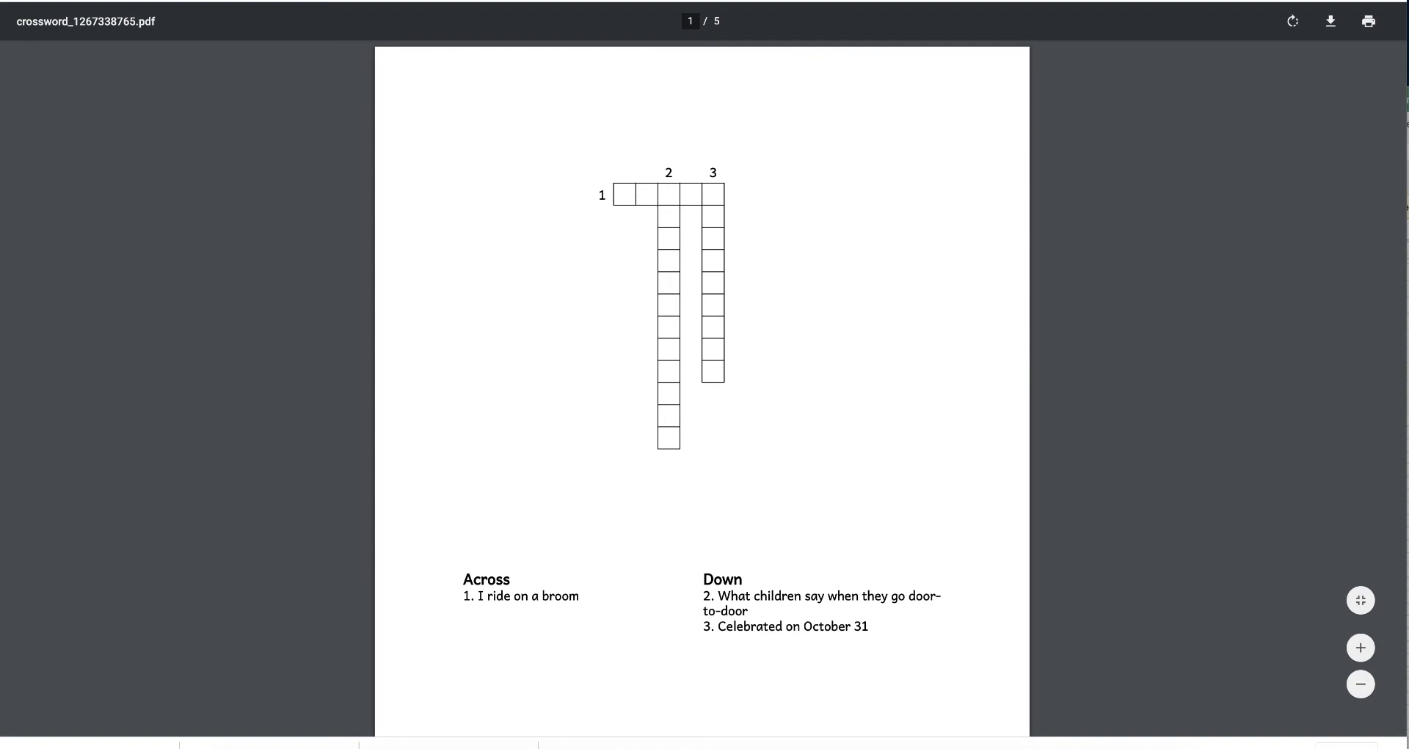
- Compare the new crossword PDF with the earlier crossword_681691067.pdf
{"action": "key", "text": "ctrl+Tab"}
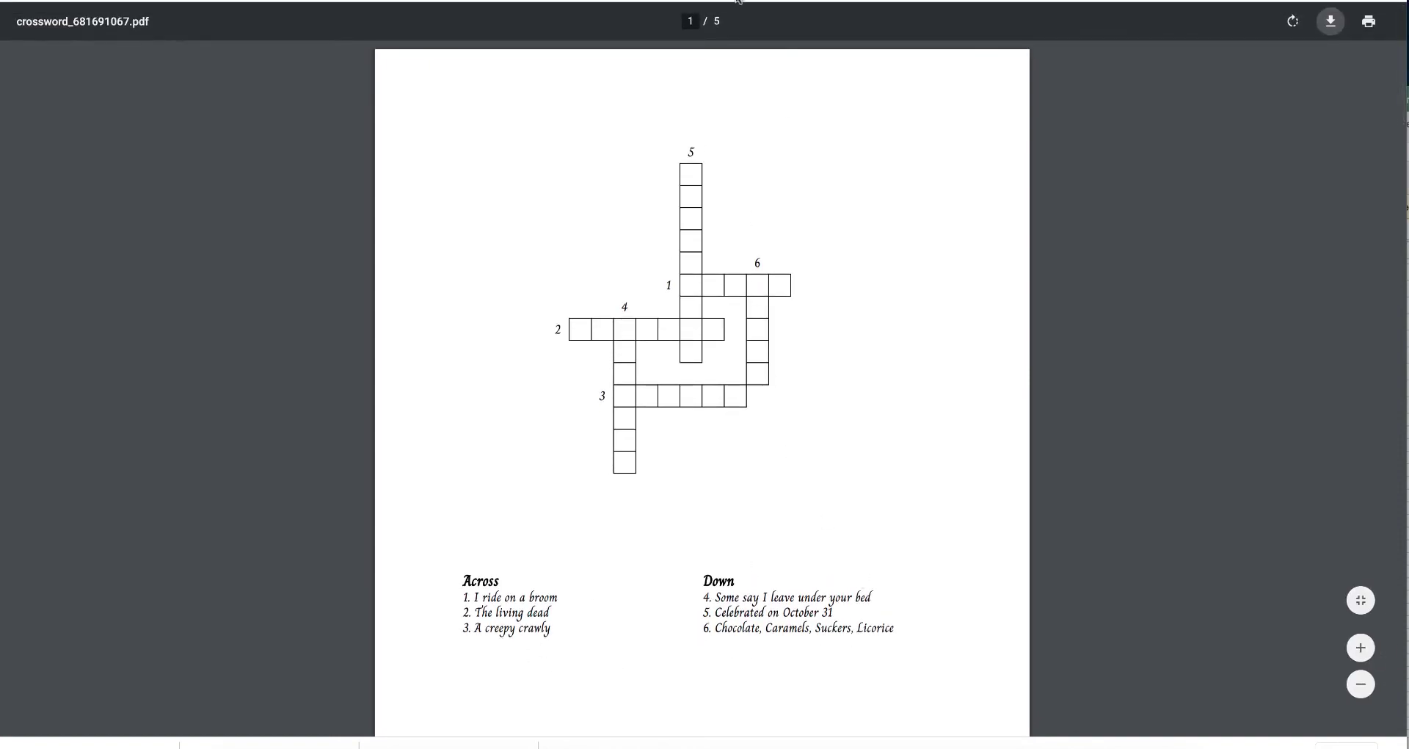
{"action": "key", "text": "ctrl+Tab"}
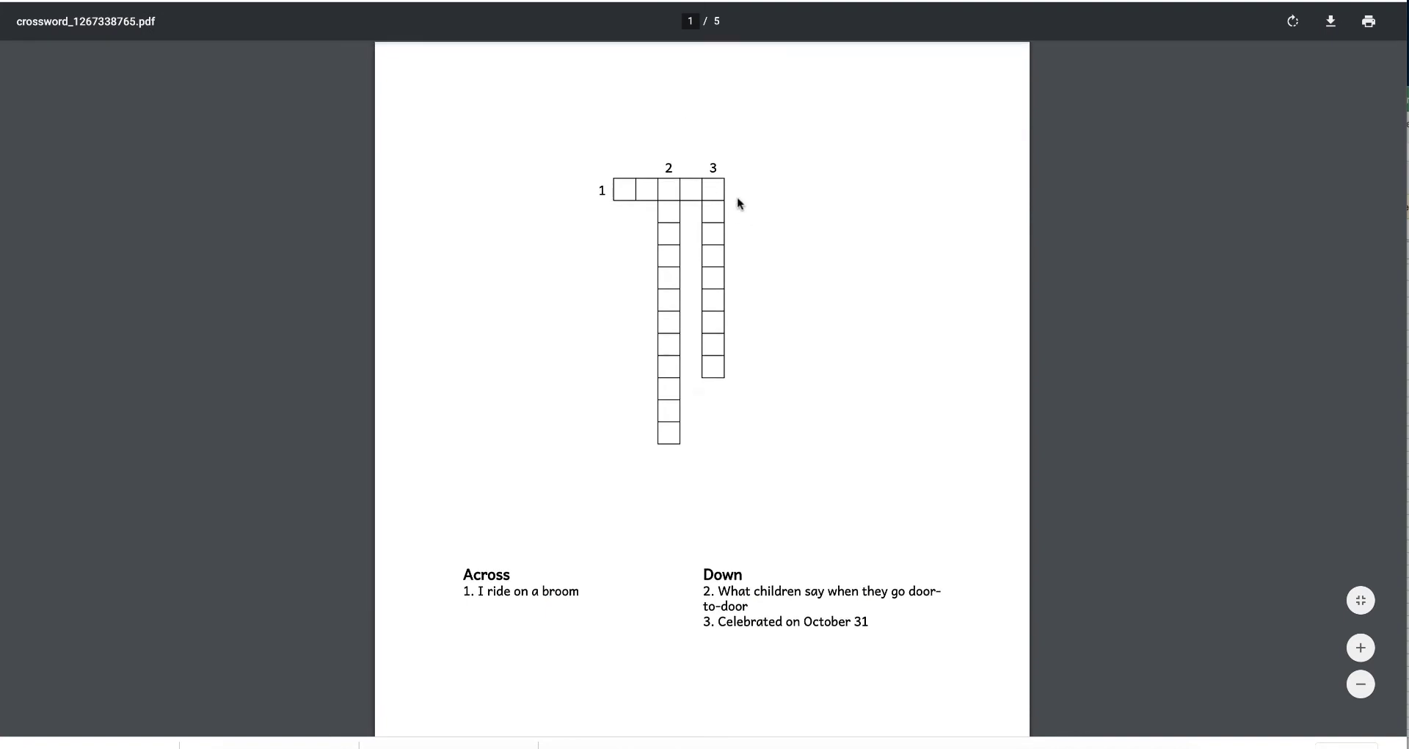
{"action": "scroll", "coordinate": [736, 201], "scroll_direction": "down", "scroll_amount": 1}
{"action": "scroll", "coordinate": [737, 202], "scroll_direction": "up", "scroll_amount": 1}
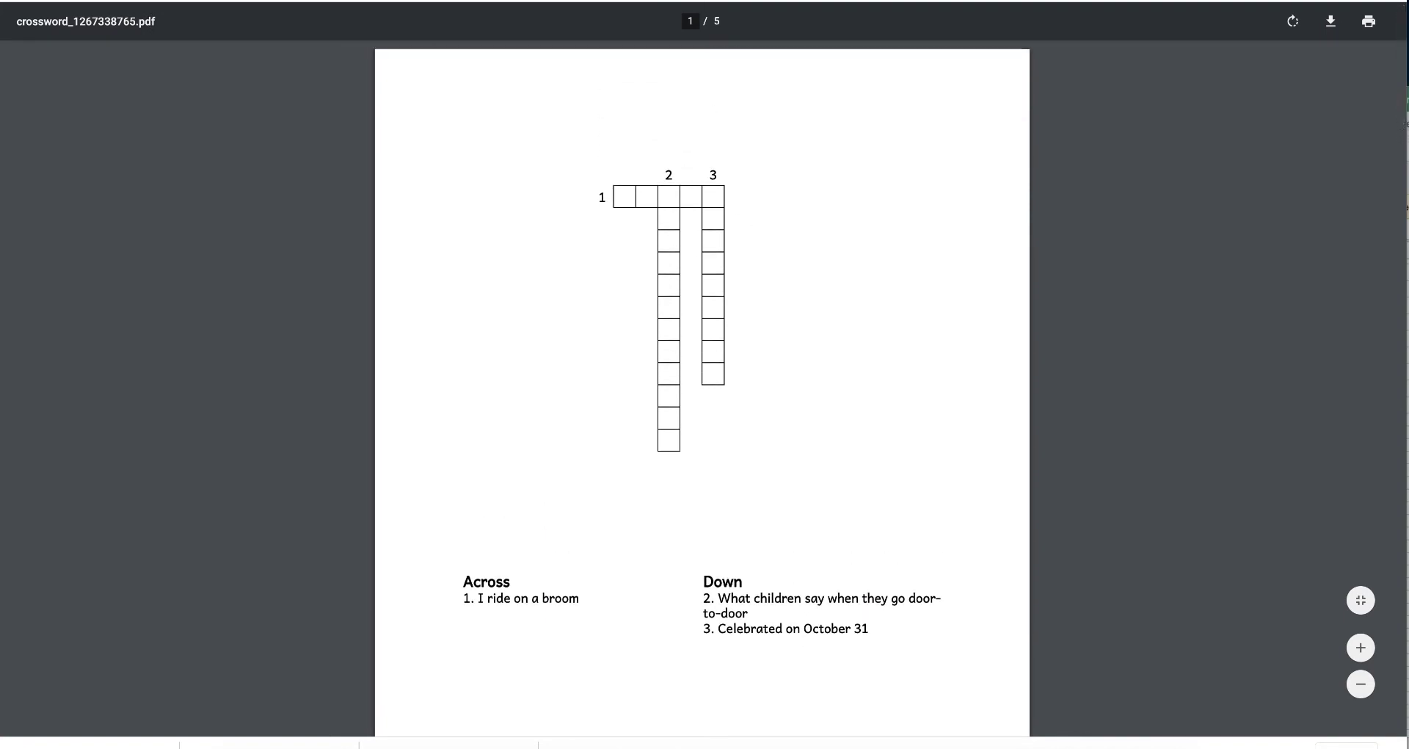
- Save the crossword PDF to the Desktop as crossword_pea
{"action": "left_click", "coordinate": [1345, 24]}
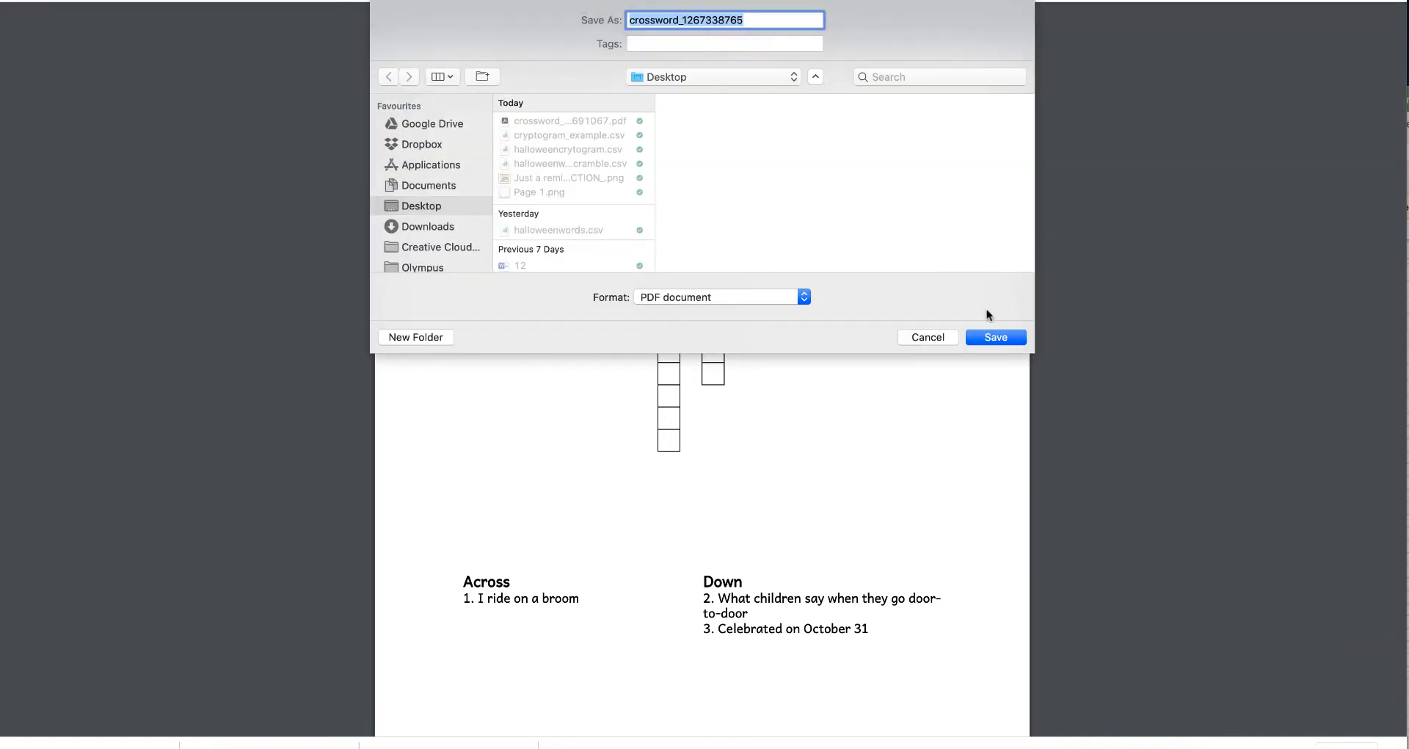
{"action": "left_click_drag", "start_coordinate": [745, 16], "coordinate": [679, 16]}
{"action": "type", "text": "pea"}
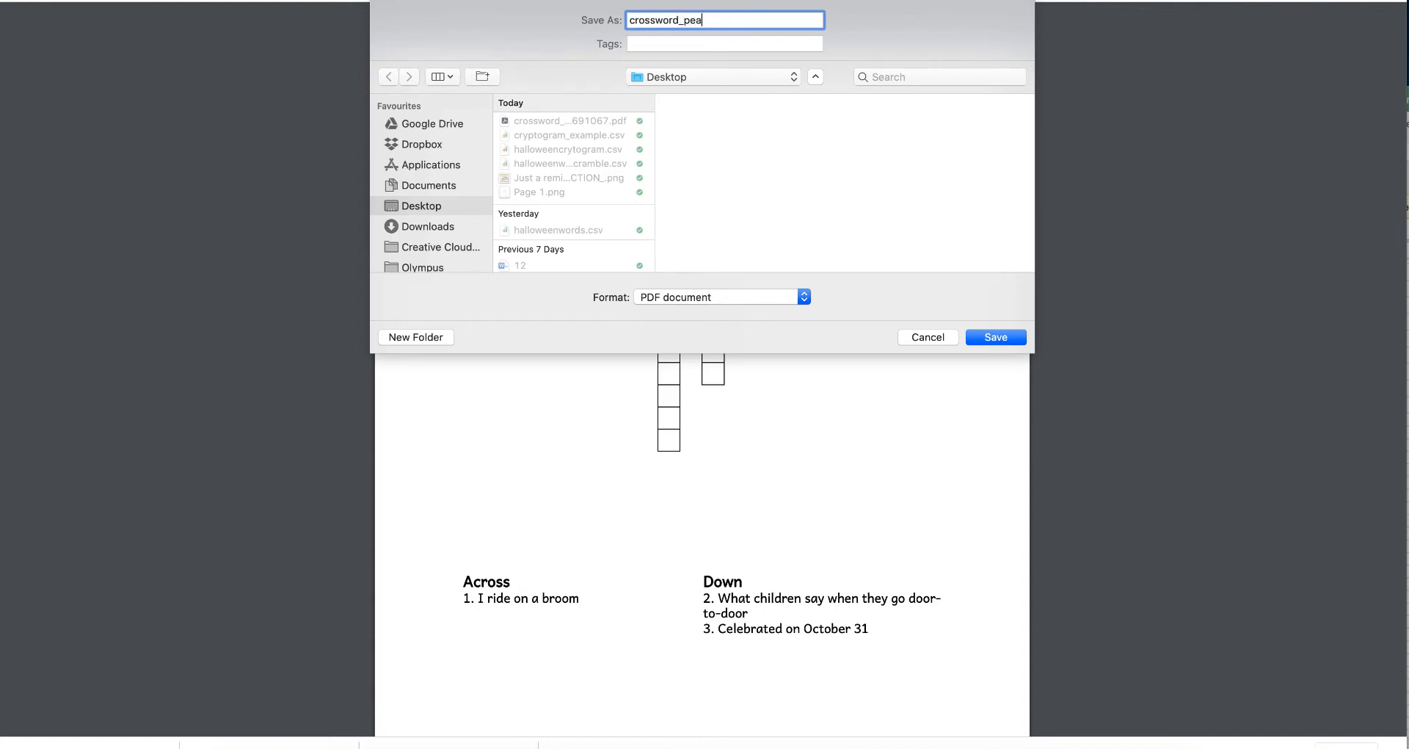
{"action": "key", "text": "Return"}
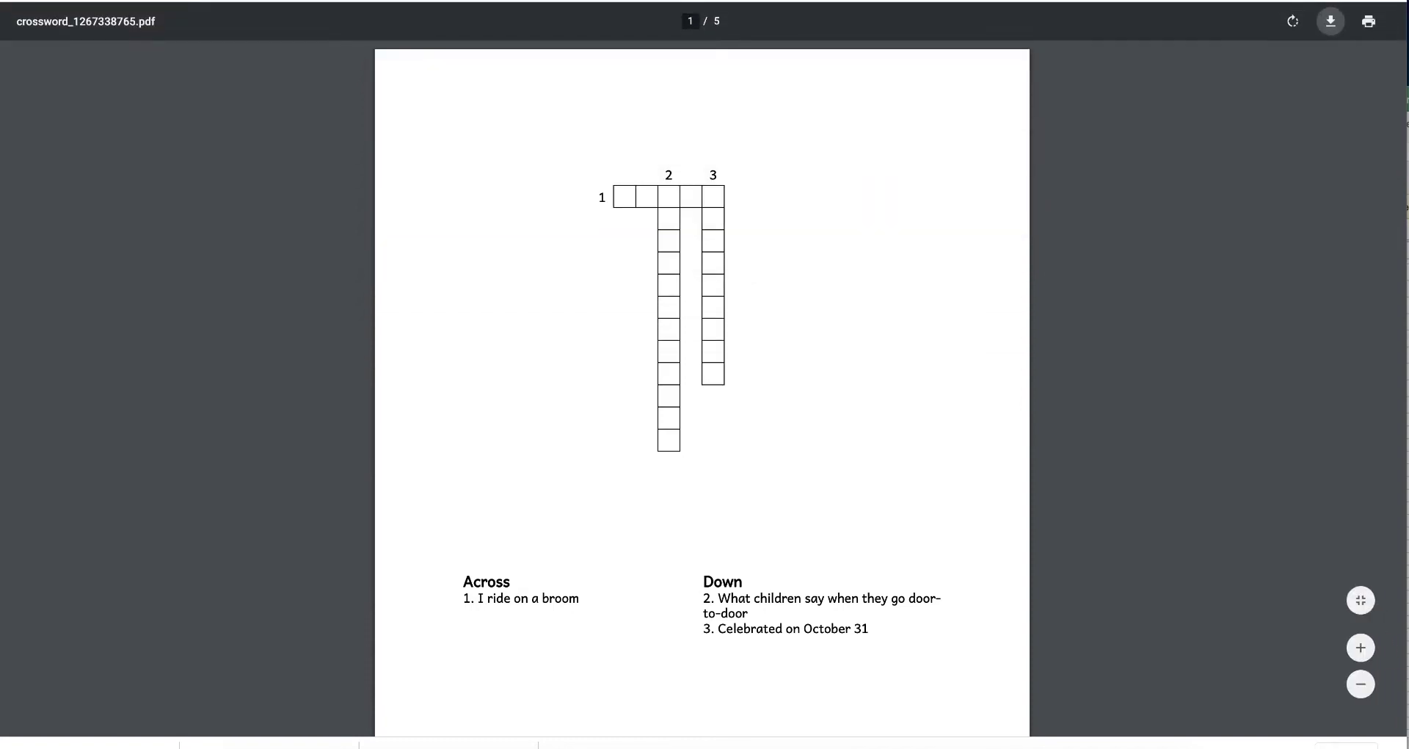
- Set up a Word Search document with bleed, size 8.5 x 11, single sided paging and 1 page
{"action": "key", "text": "ctrl+Tab"}
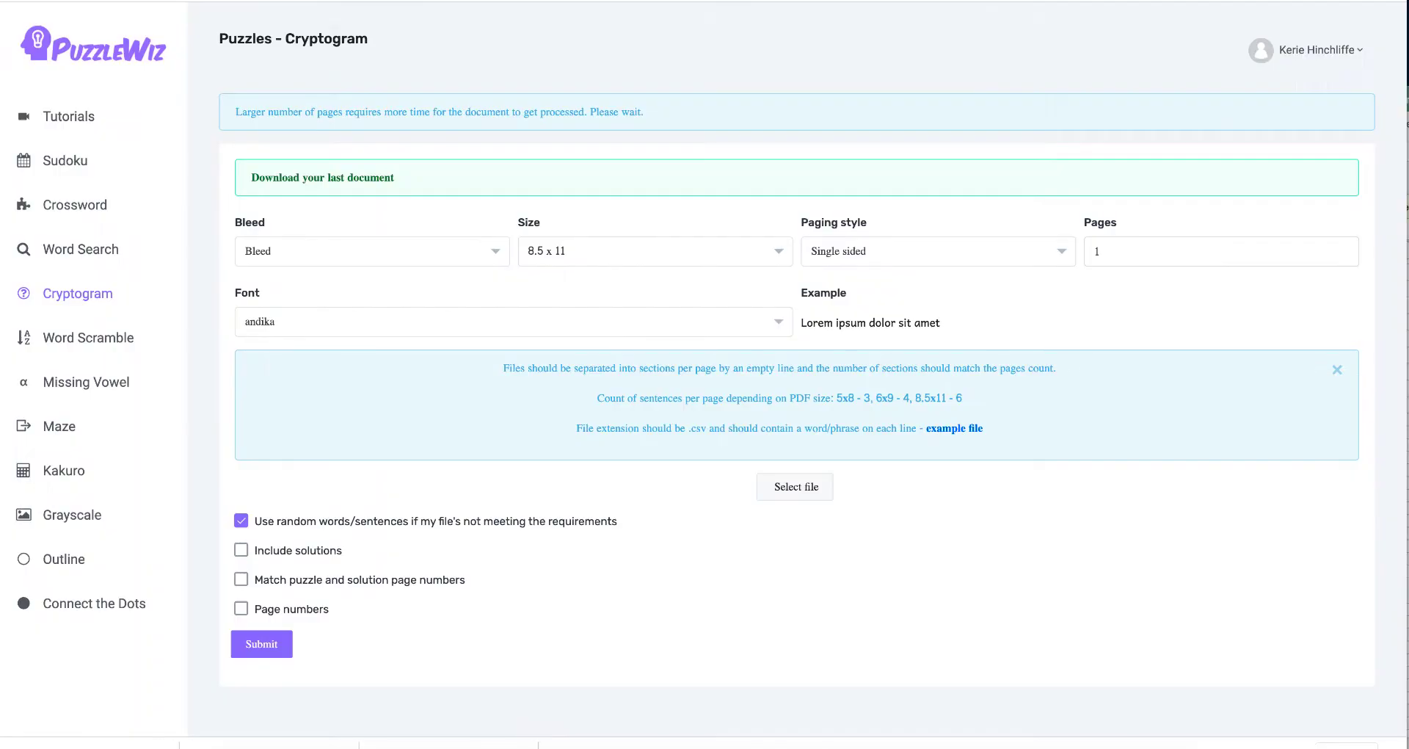
{"action": "left_click", "coordinate": [85, 249]}
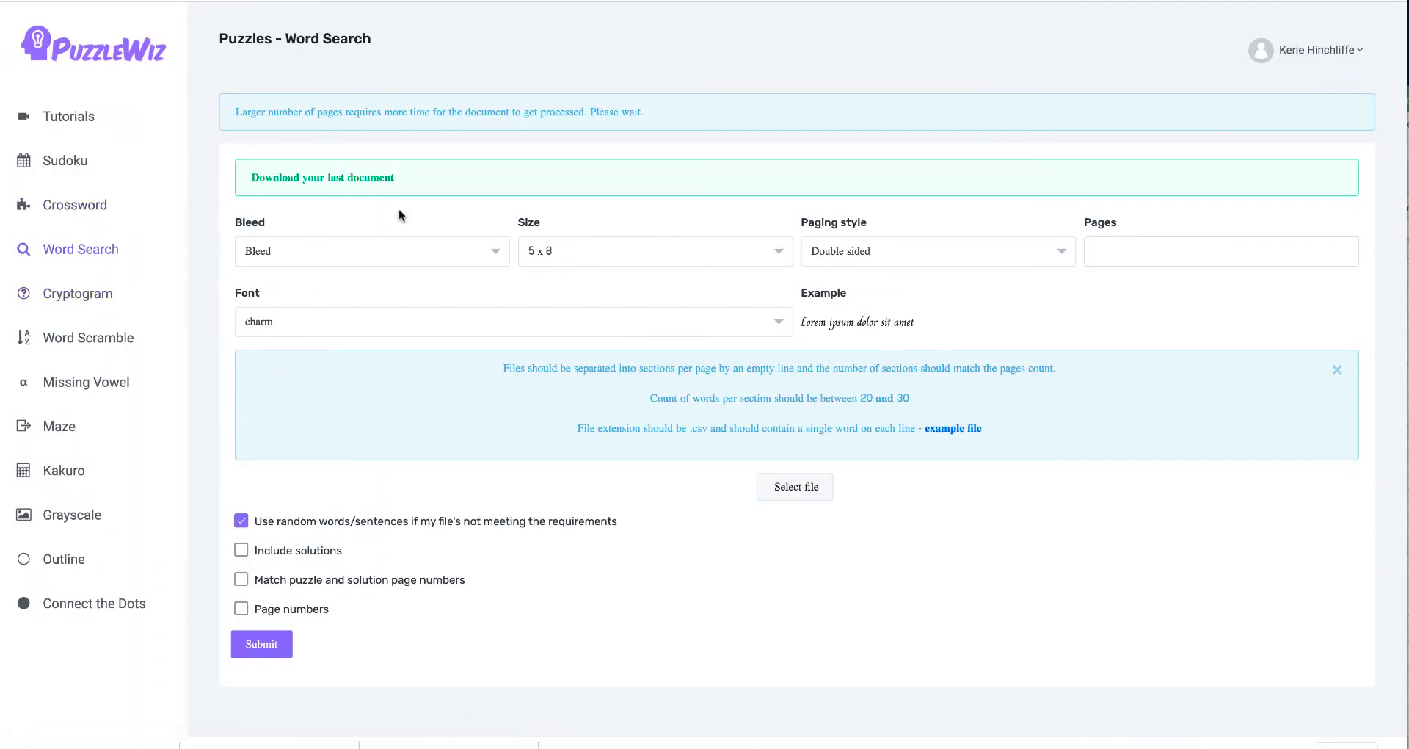
{"action": "left_click", "coordinate": [445, 258]}
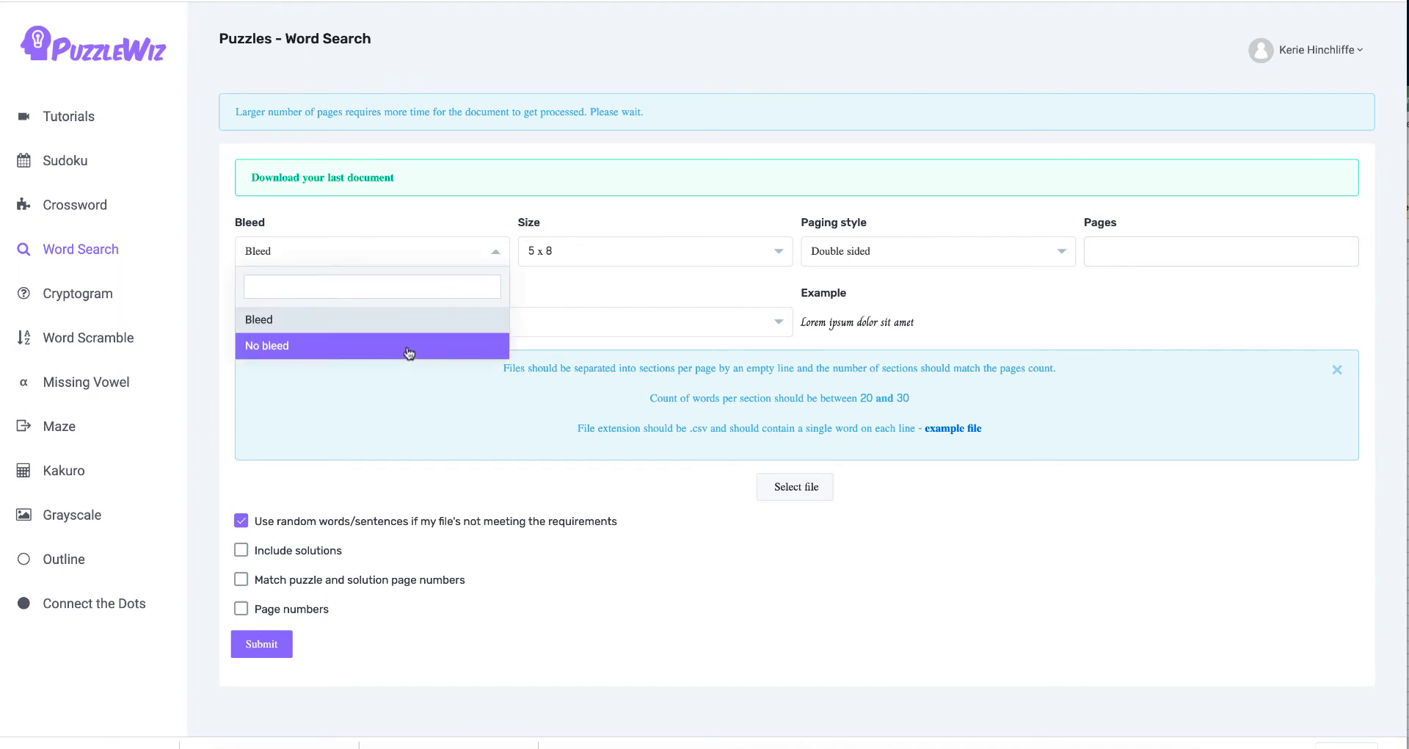
{"action": "left_click", "coordinate": [412, 318]}
{"action": "left_click", "coordinate": [596, 268]}
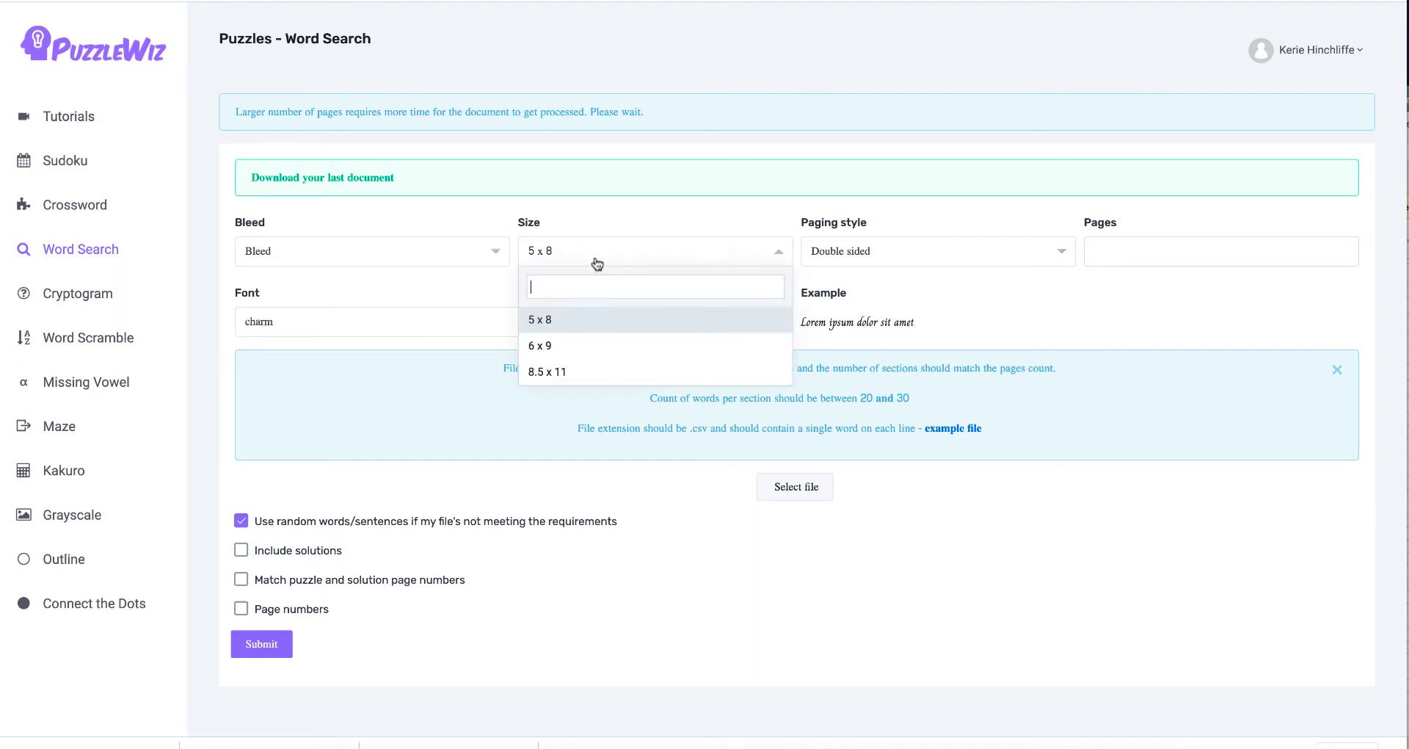
{"action": "left_click", "coordinate": [569, 368]}
{"action": "left_click", "coordinate": [895, 266]}
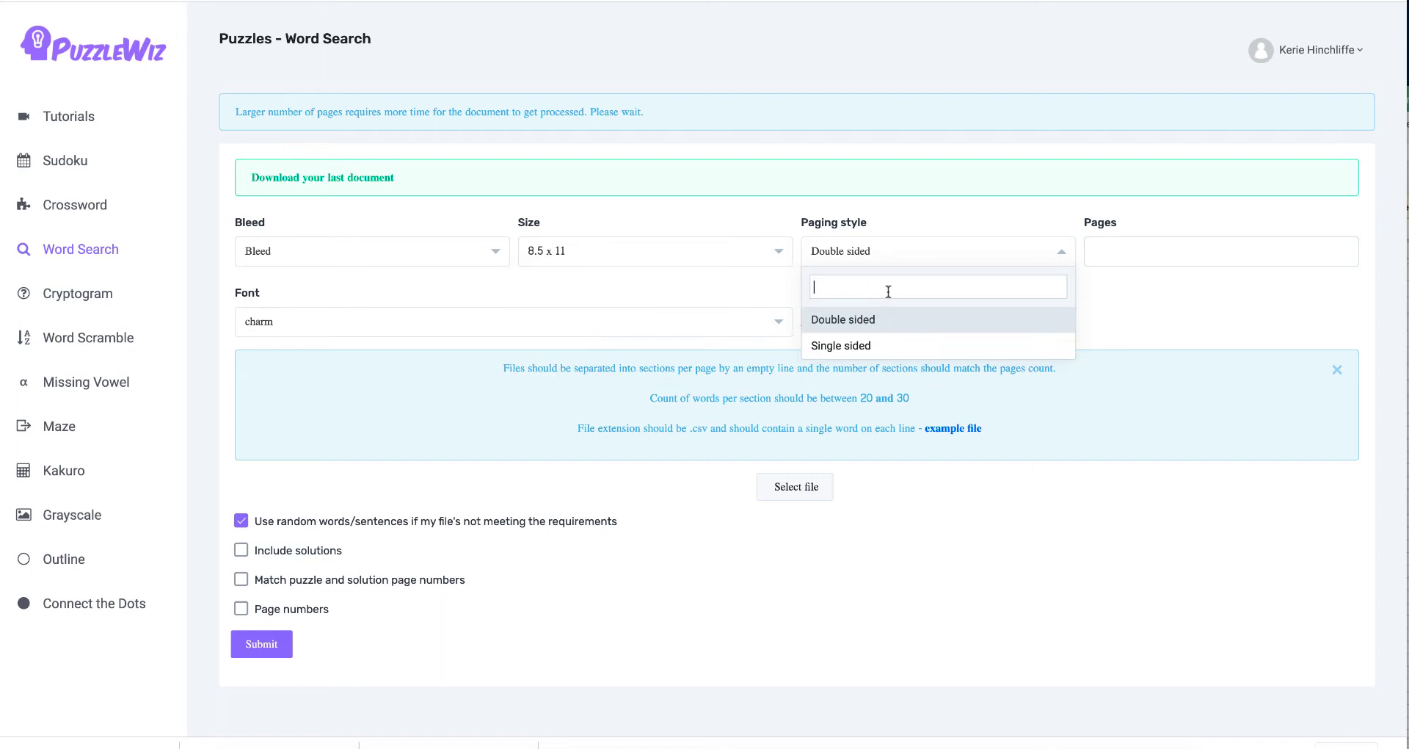
{"action": "left_click", "coordinate": [894, 345]}
{"action": "left_click", "coordinate": [1143, 251]}
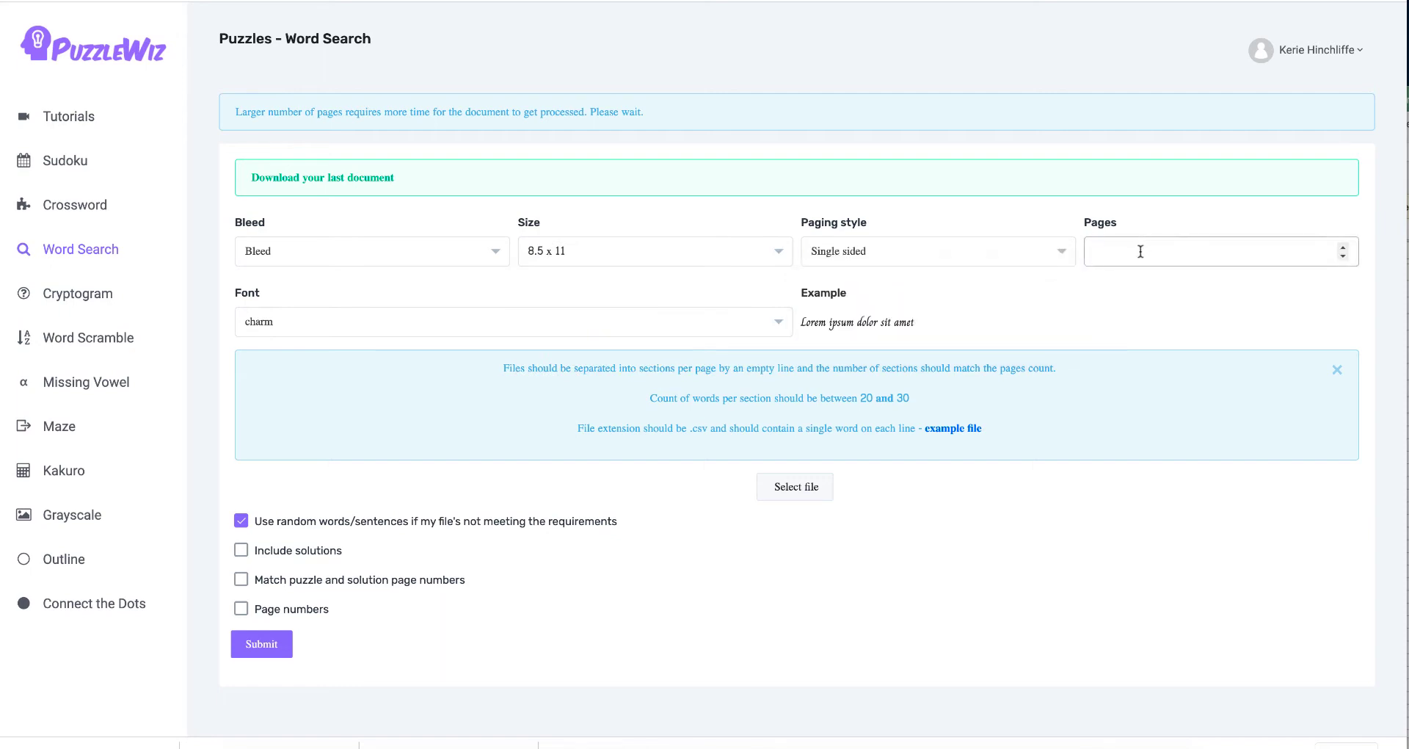
{"action": "type", "text": "1"}
- Change the word search font to andika
{"action": "left_click", "coordinate": [715, 324]}
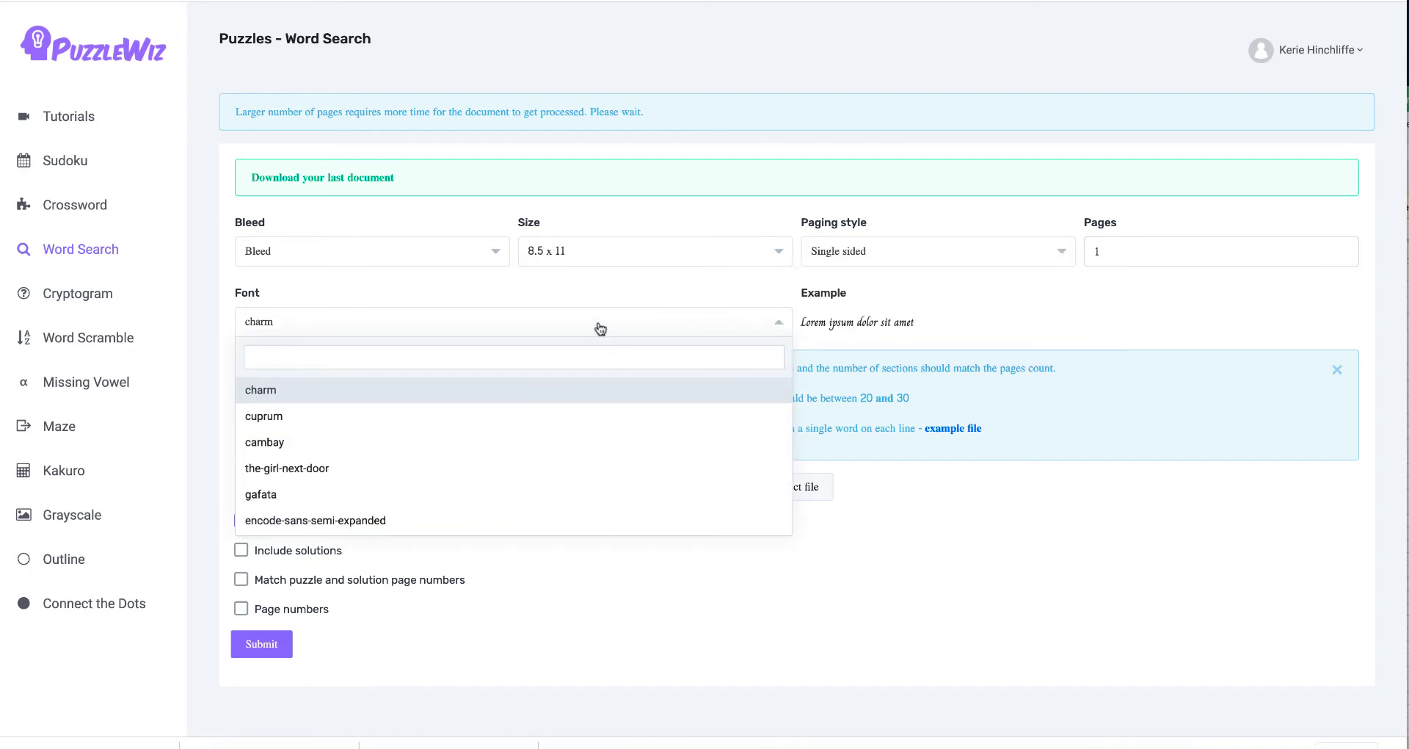
{"action": "type", "text": "ani"}
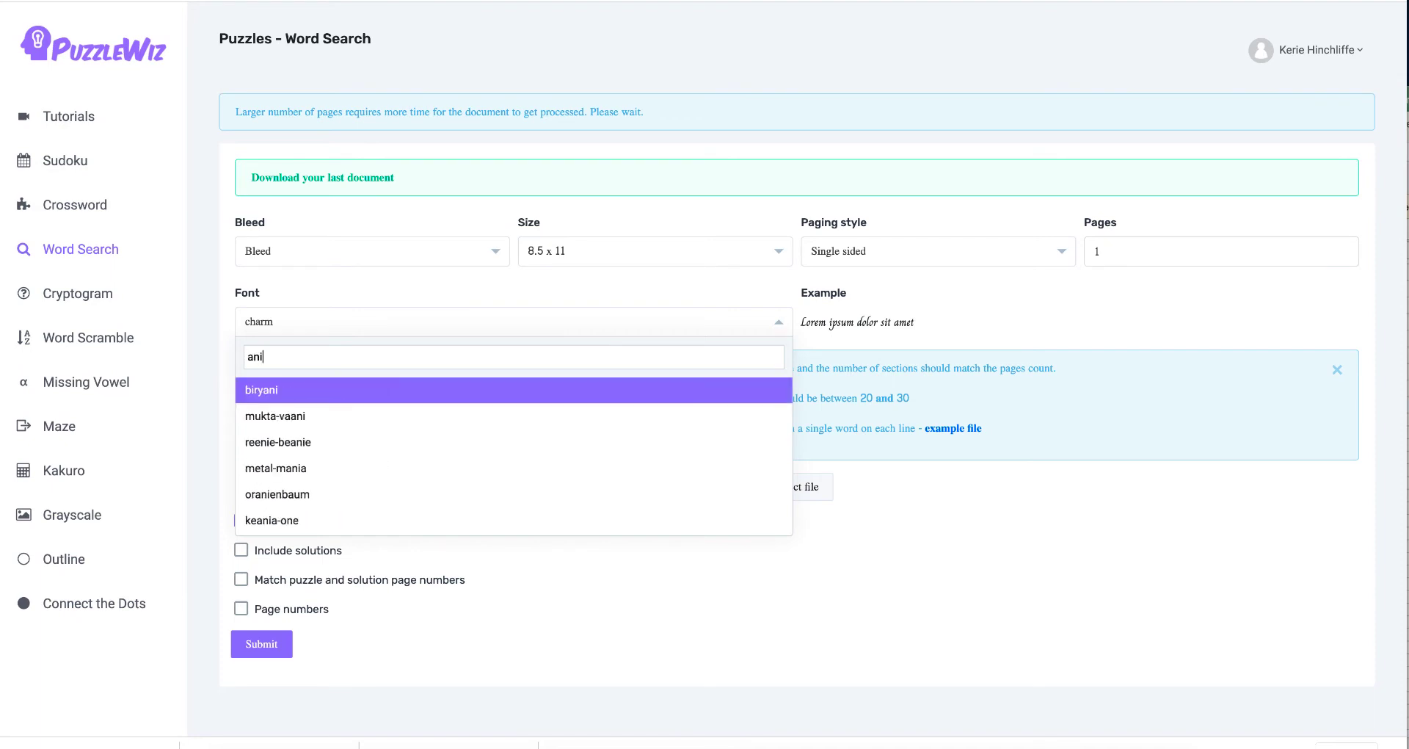
{"action": "key", "text": "BackSpace"}
{"action": "type", "text": "di"}
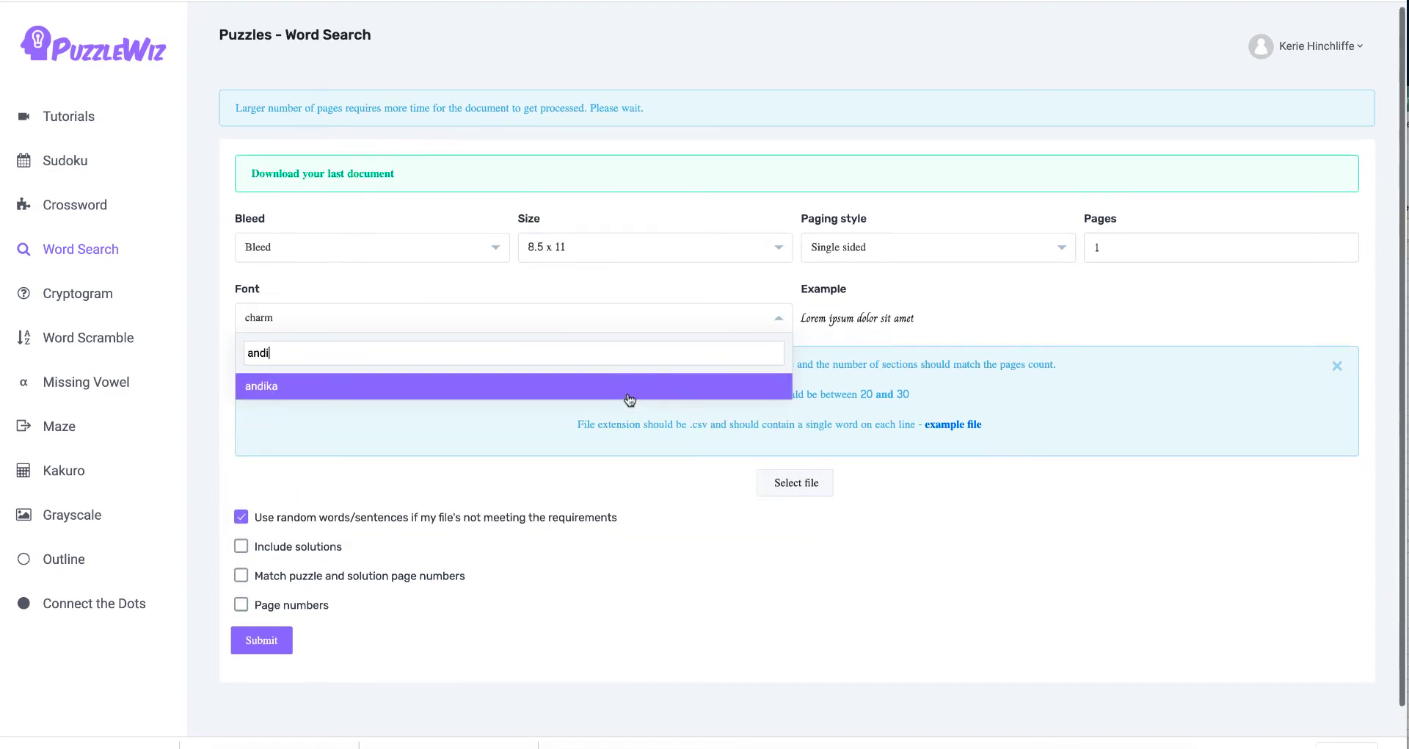
{"action": "left_click", "coordinate": [588, 383]}
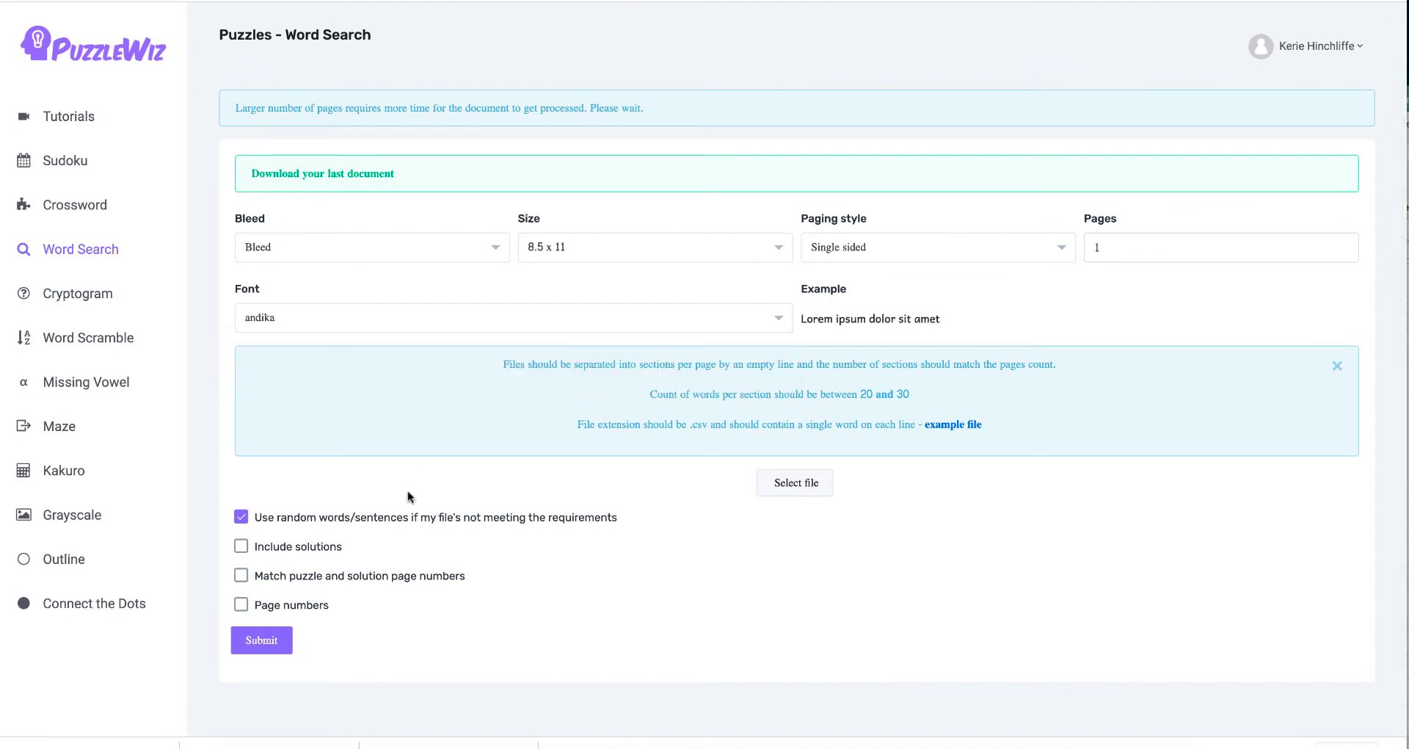
- Enable Include solutions for the word search and disable the use of random words/sentences
{"action": "left_click", "coordinate": [241, 546]}
{"action": "left_click", "coordinate": [242, 517]}
- Load halloweenwords.csv from the Desktop as the word search's word file
{"action": "left_click", "coordinate": [811, 485]}
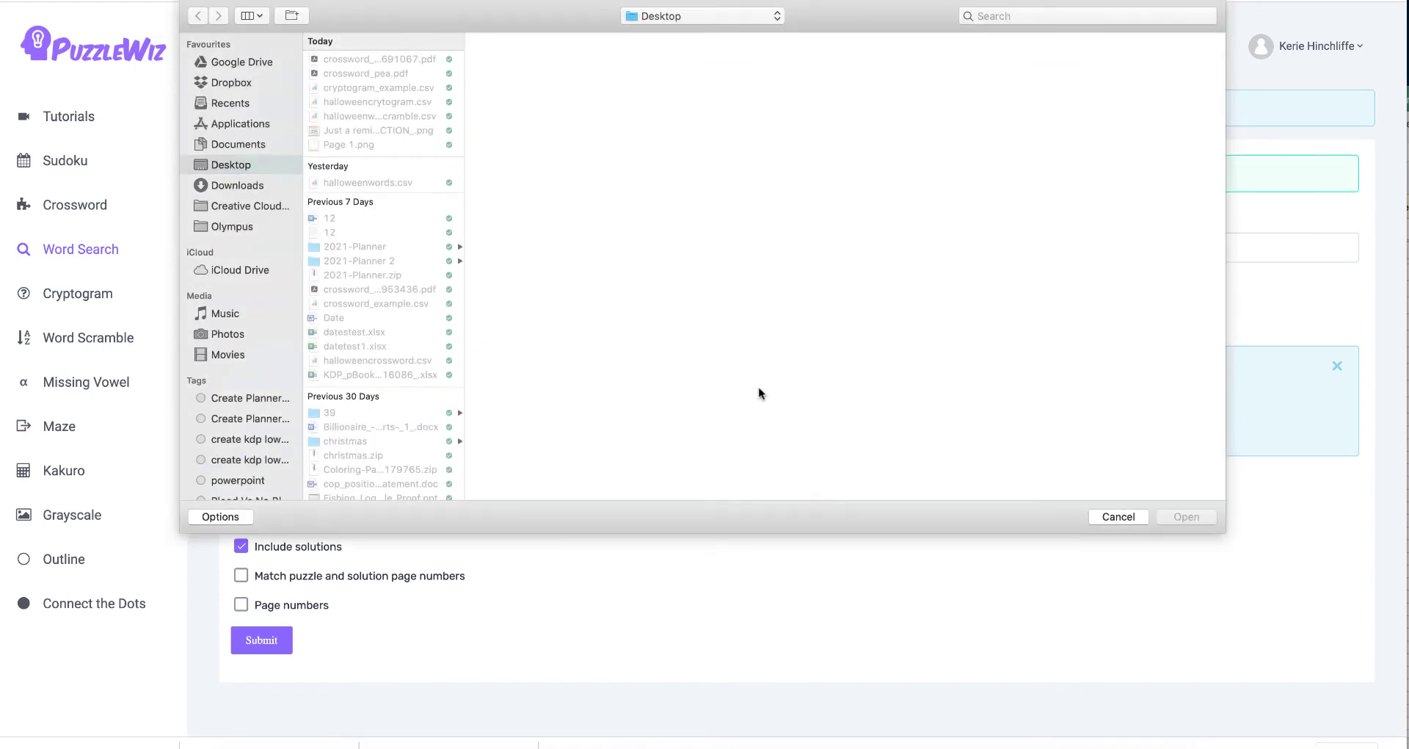
{"action": "left_click", "coordinate": [415, 116]}
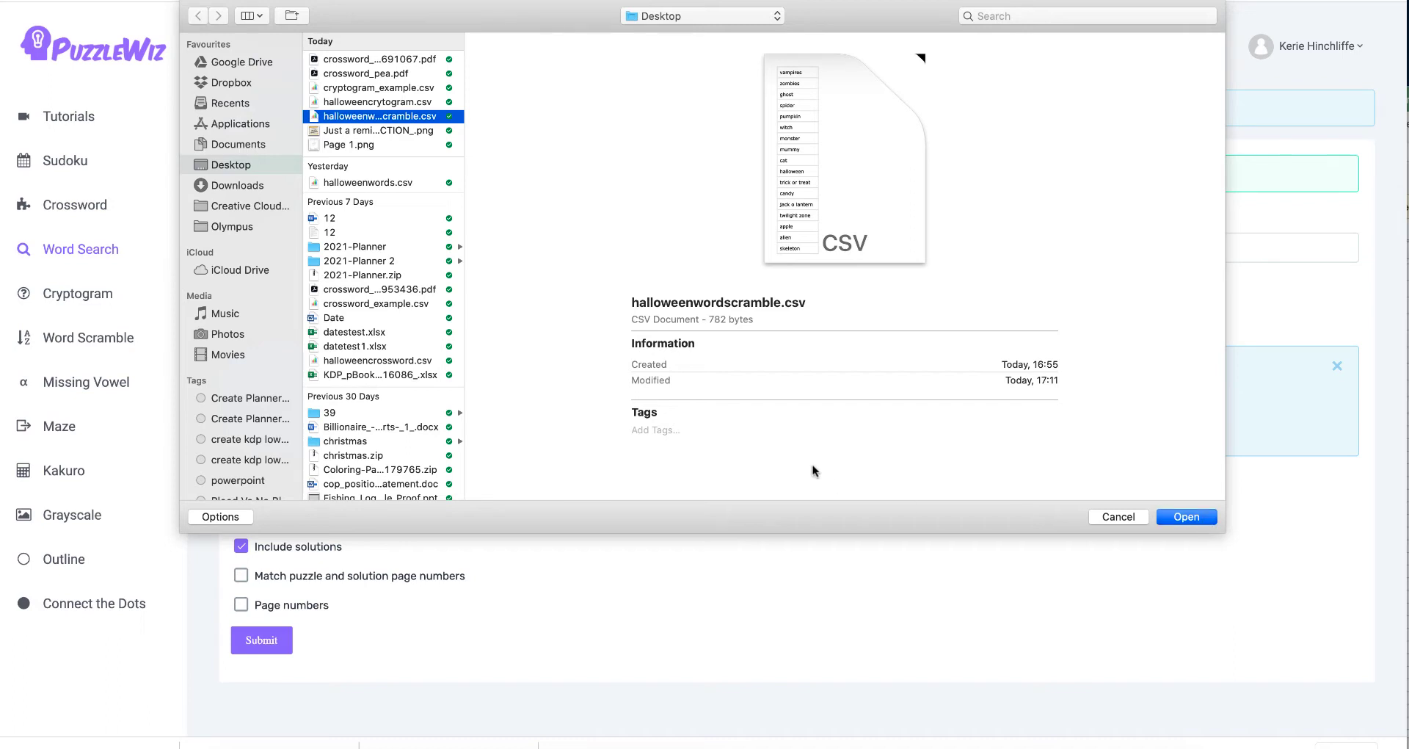
{"action": "left_click", "coordinate": [406, 184]}
{"action": "left_click", "coordinate": [1197, 517]}
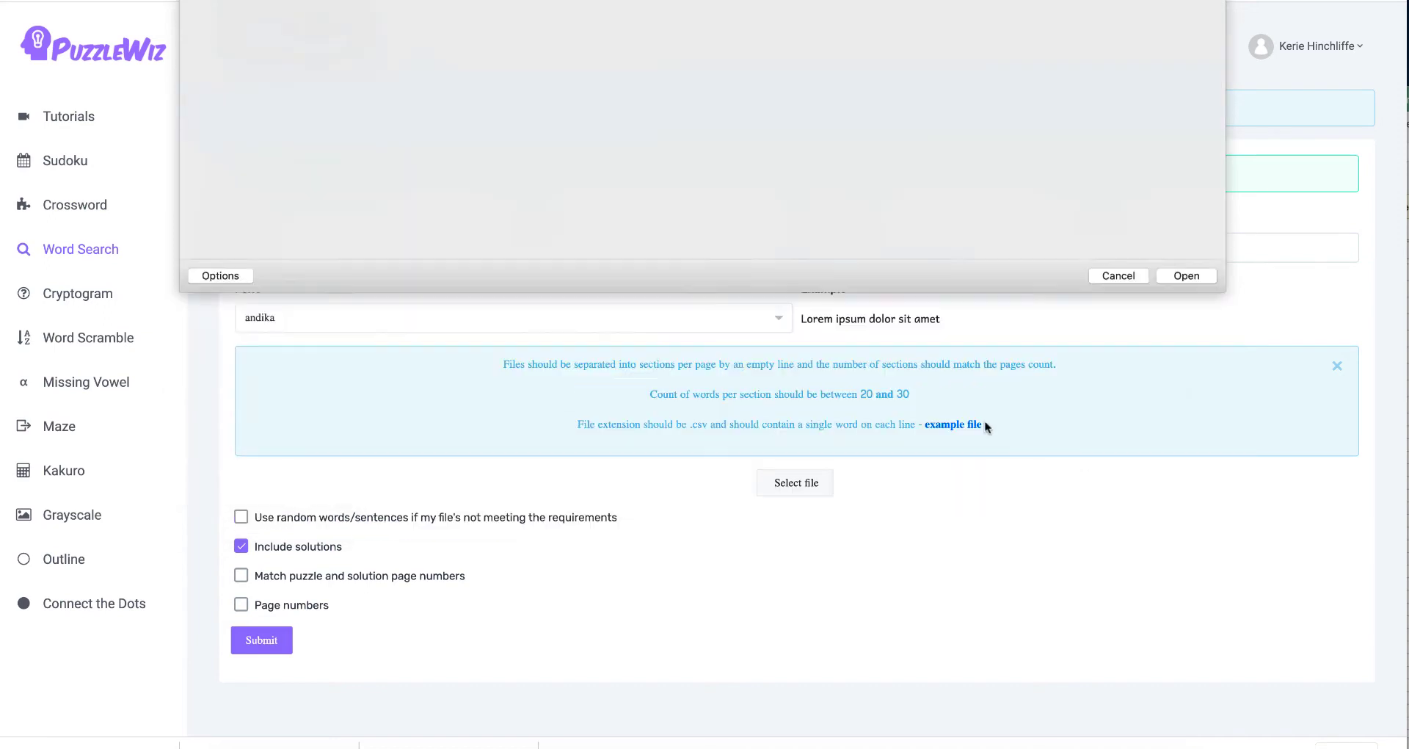
- Generate the word search document, open the resulting PDF and review its puzzle and solution pages
{"action": "left_click", "coordinate": [258, 641]}
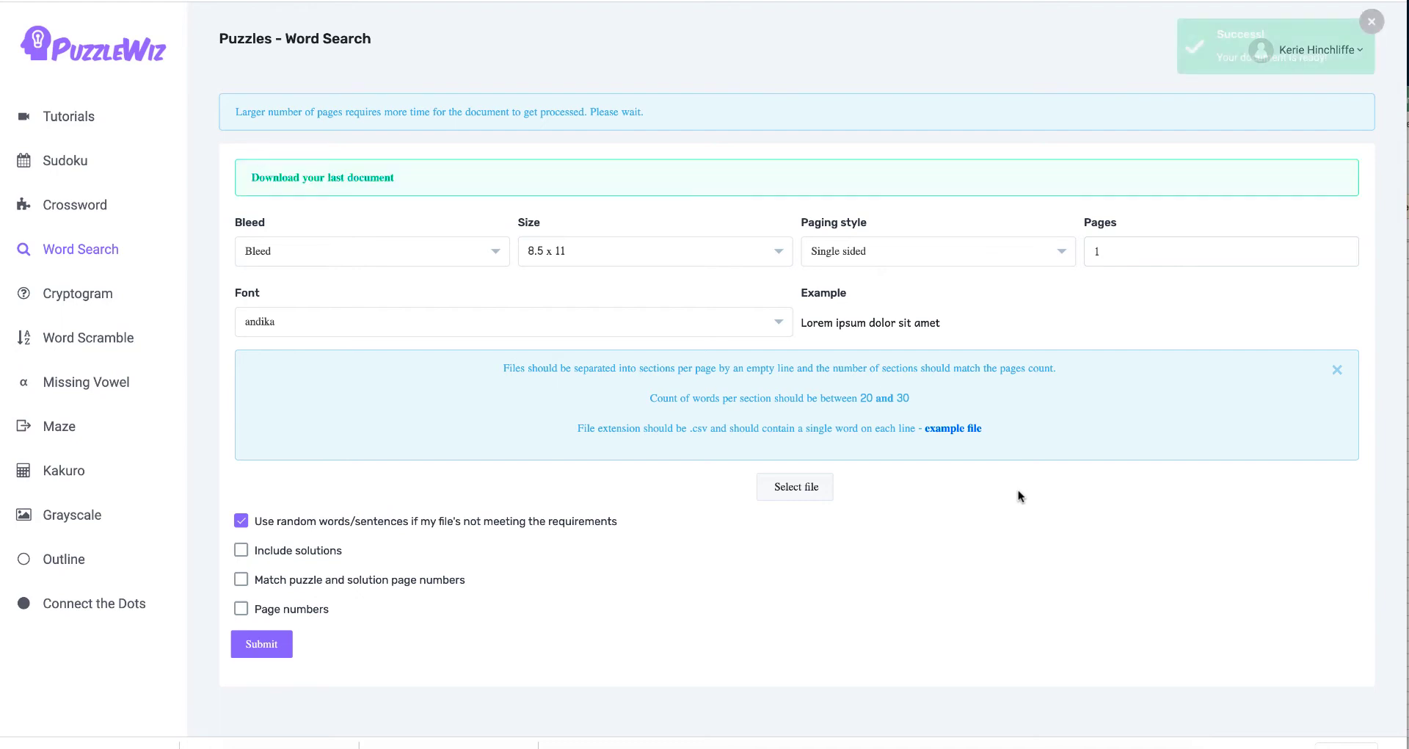
{"action": "left_click", "coordinate": [336, 179]}
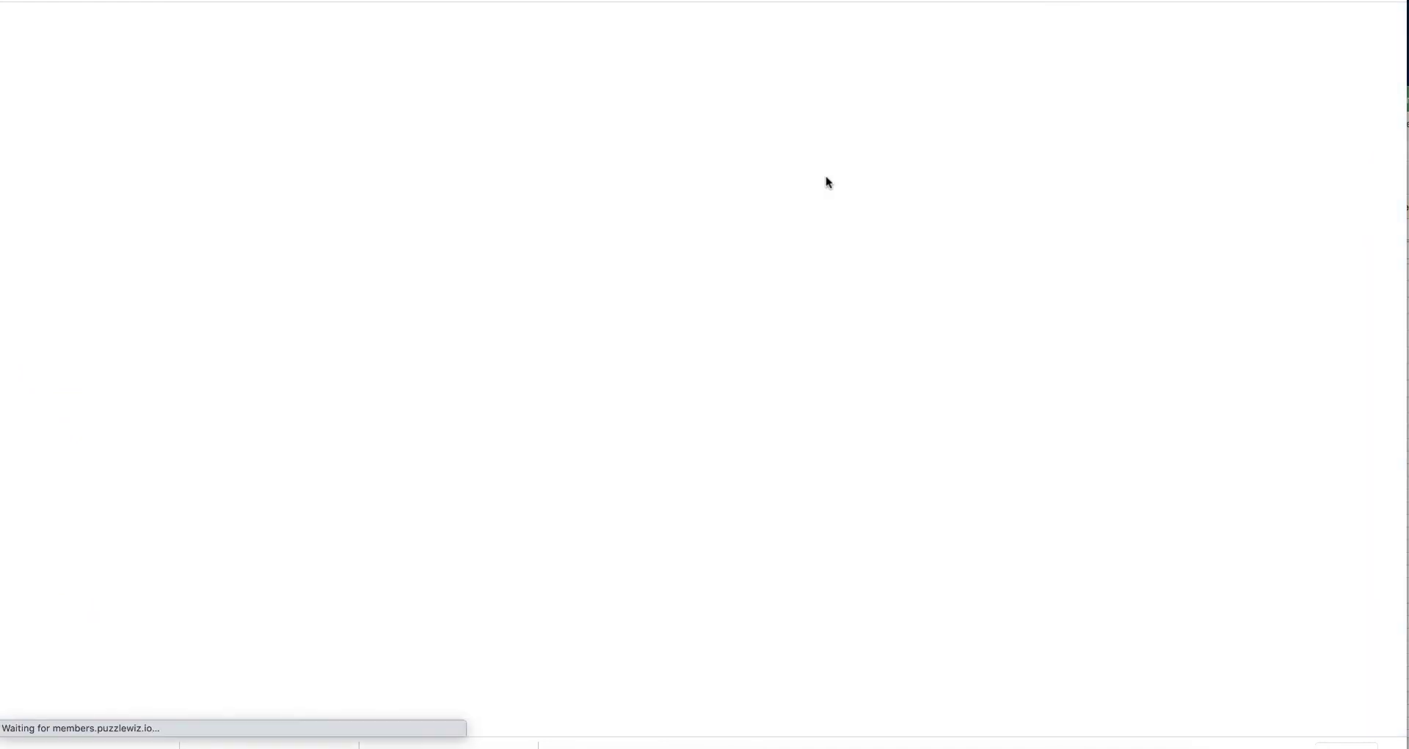
{"action": "scroll", "coordinate": [829, 198], "scroll_direction": "down", "scroll_amount": 8}
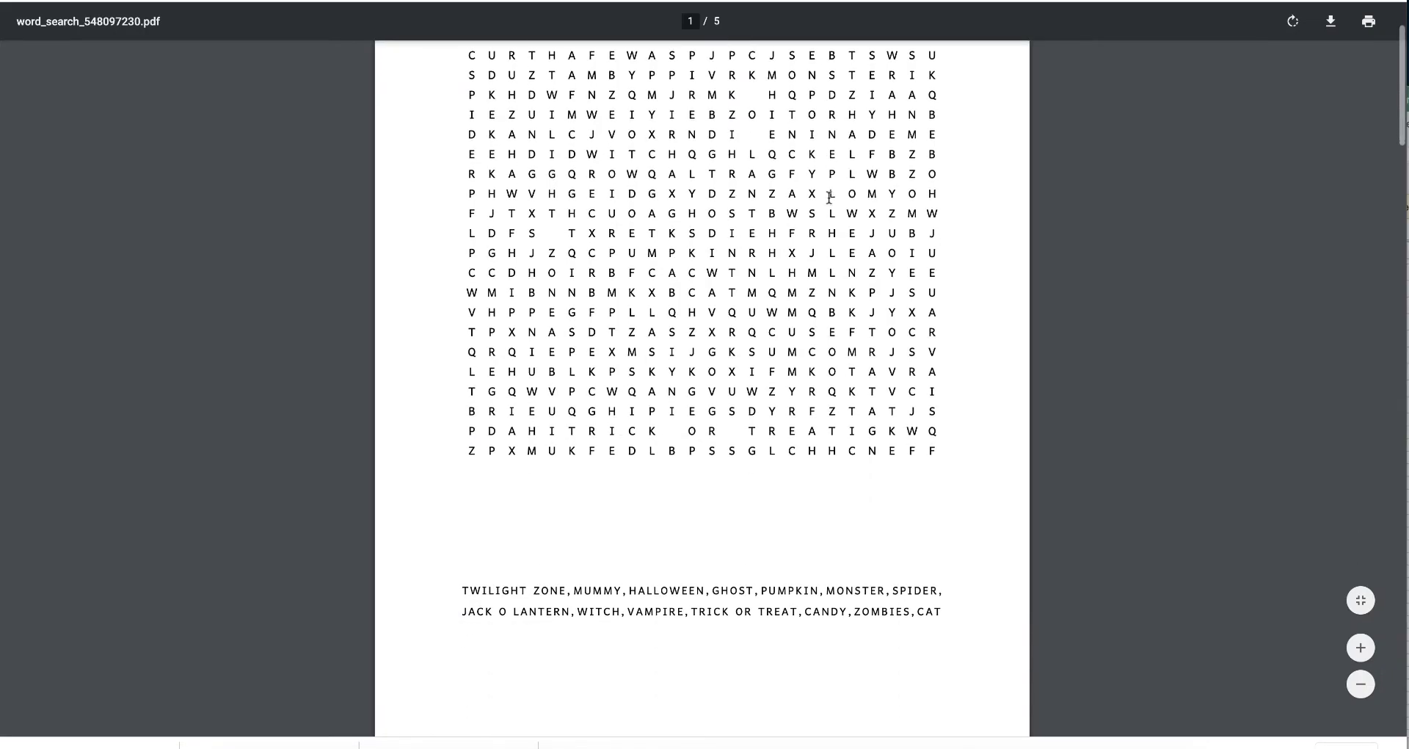
{"action": "scroll", "coordinate": [829, 198], "scroll_direction": "down", "scroll_amount": 12}
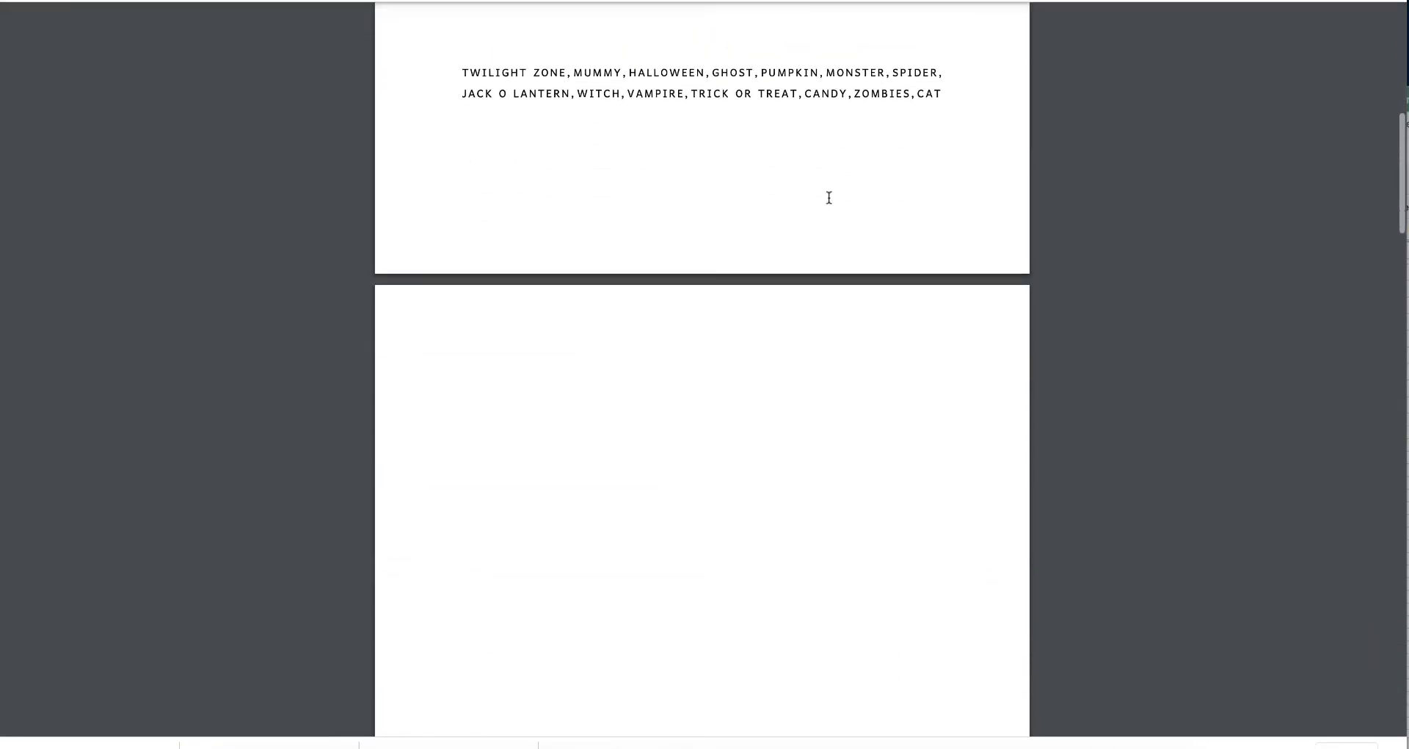
{"action": "scroll", "coordinate": [828, 198], "scroll_direction": "down", "scroll_amount": 12}
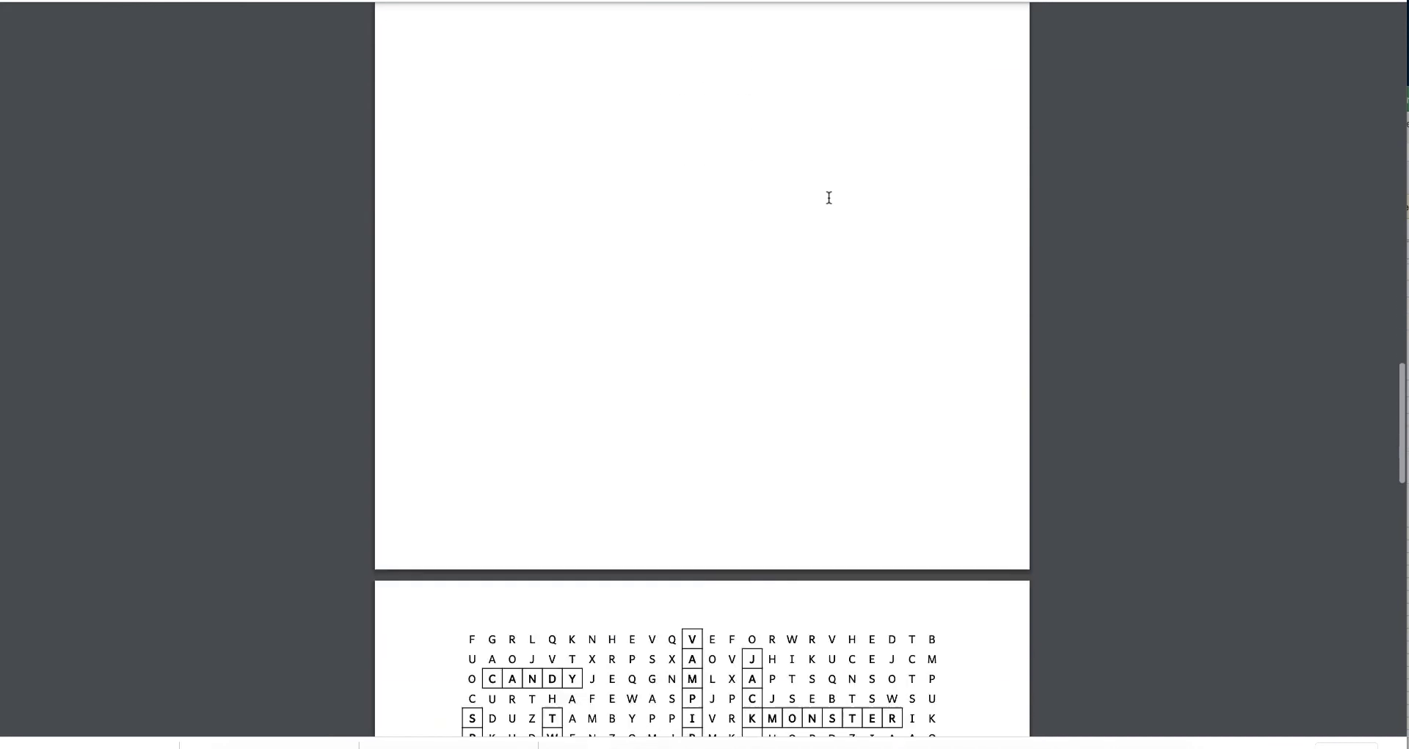
{"action": "scroll", "coordinate": [828, 199], "scroll_direction": "up", "scroll_amount": 8}
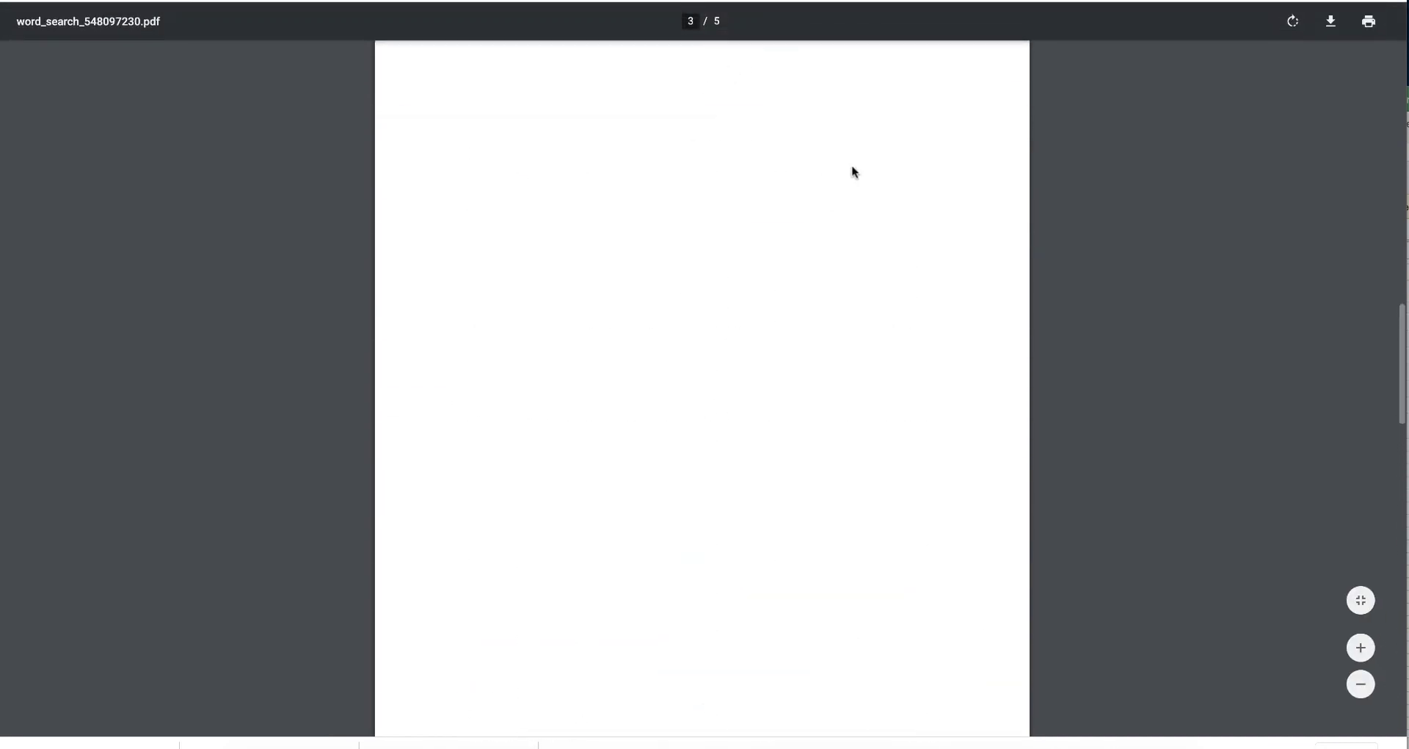
{"action": "scroll", "coordinate": [852, 170], "scroll_direction": "up", "scroll_amount": 5}
- Save the word search PDF to the Desktop as word_search_548097230_pea
{"action": "key", "text": "super+s"}
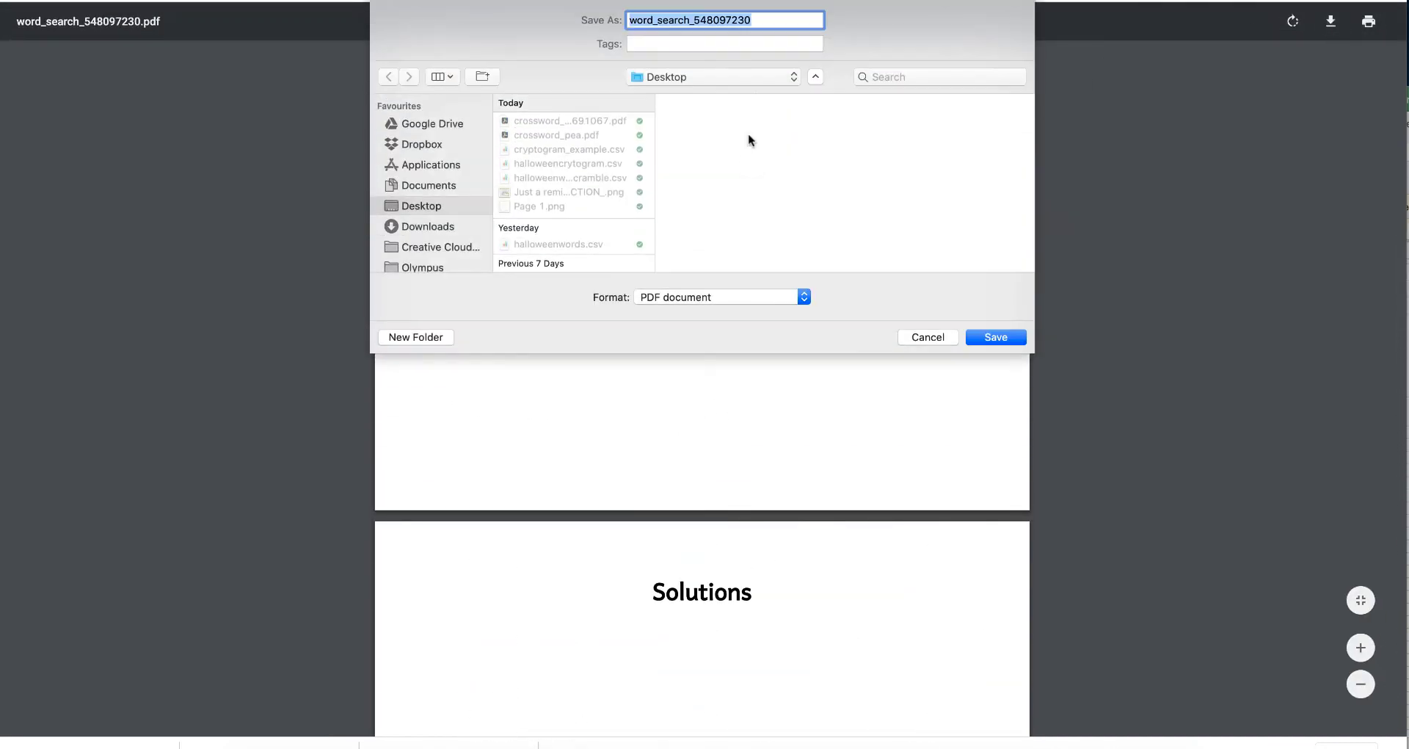
{"action": "left_click", "coordinate": [756, 22]}
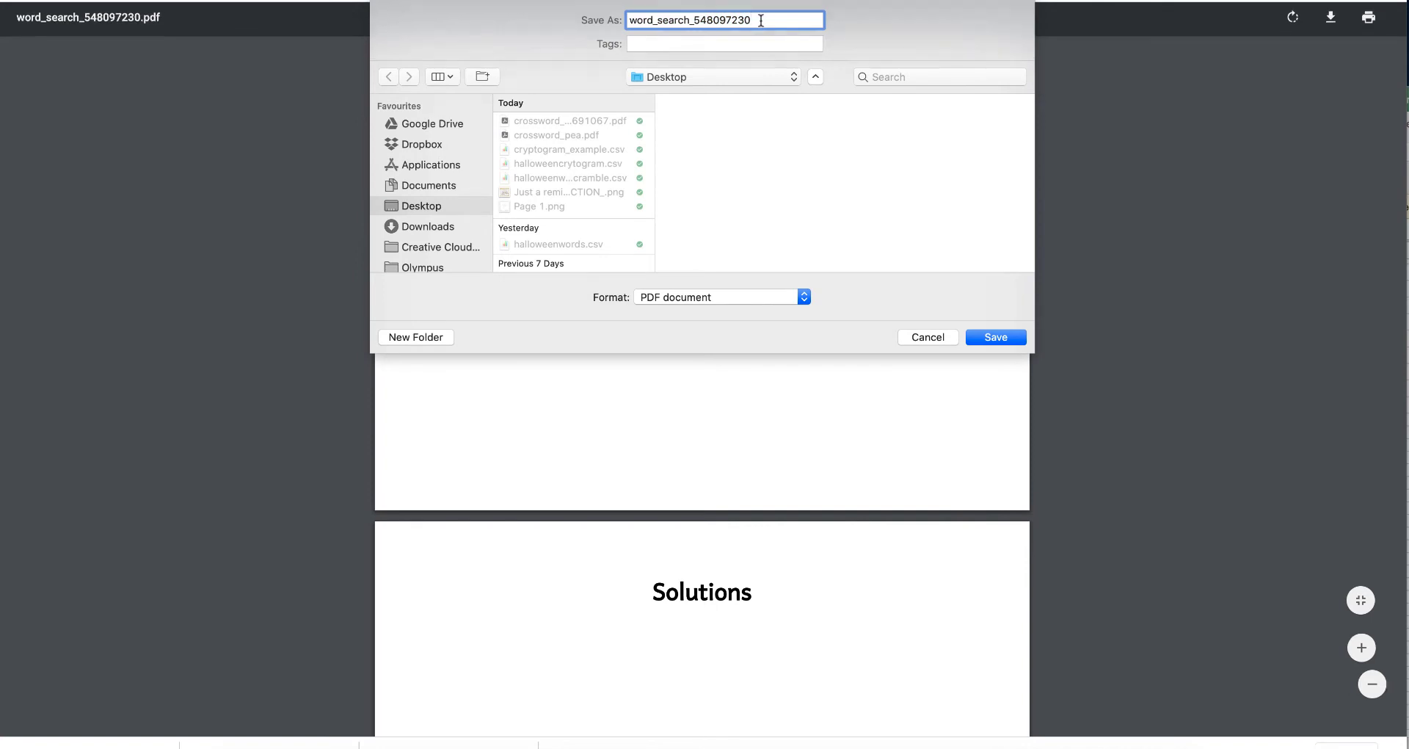
{"action": "type", "text": "_pe"}
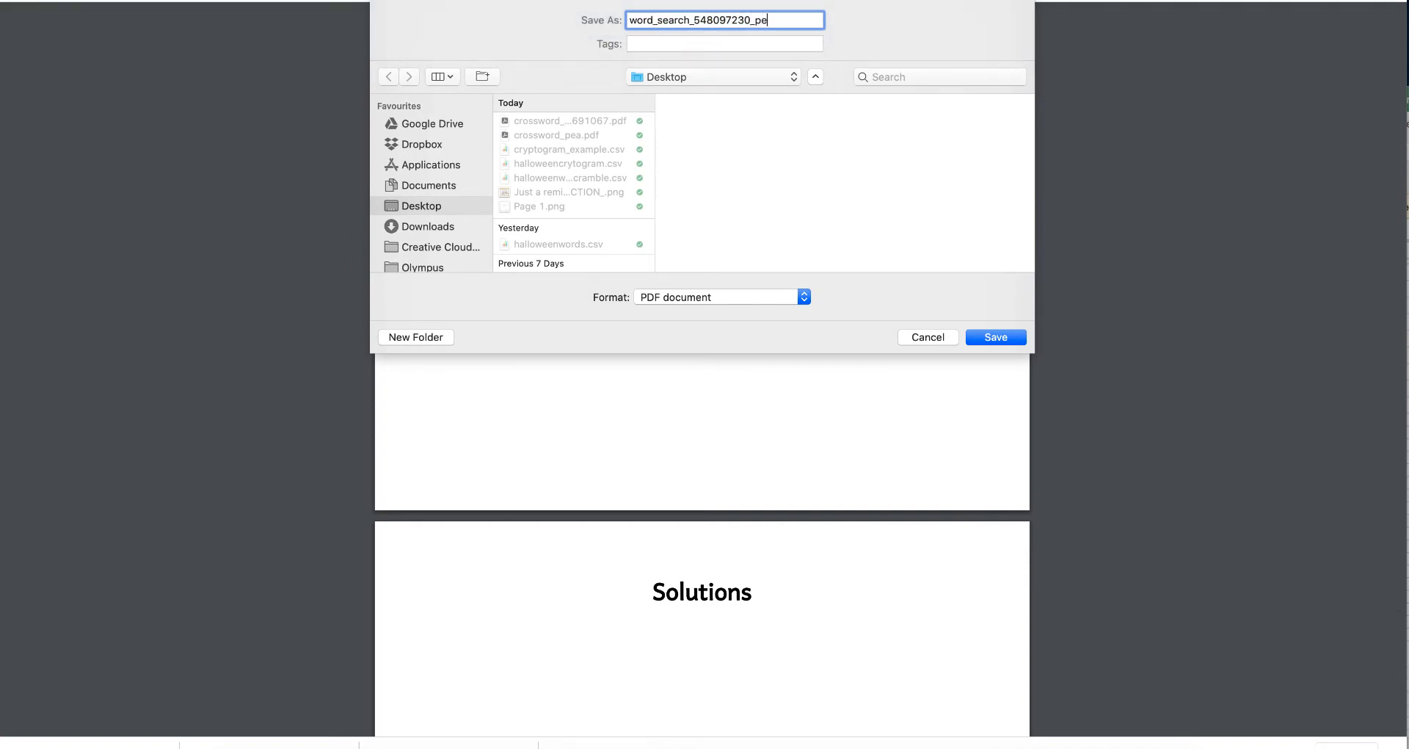
{"action": "type", "text": "a"}
{"action": "key", "text": "Return"}
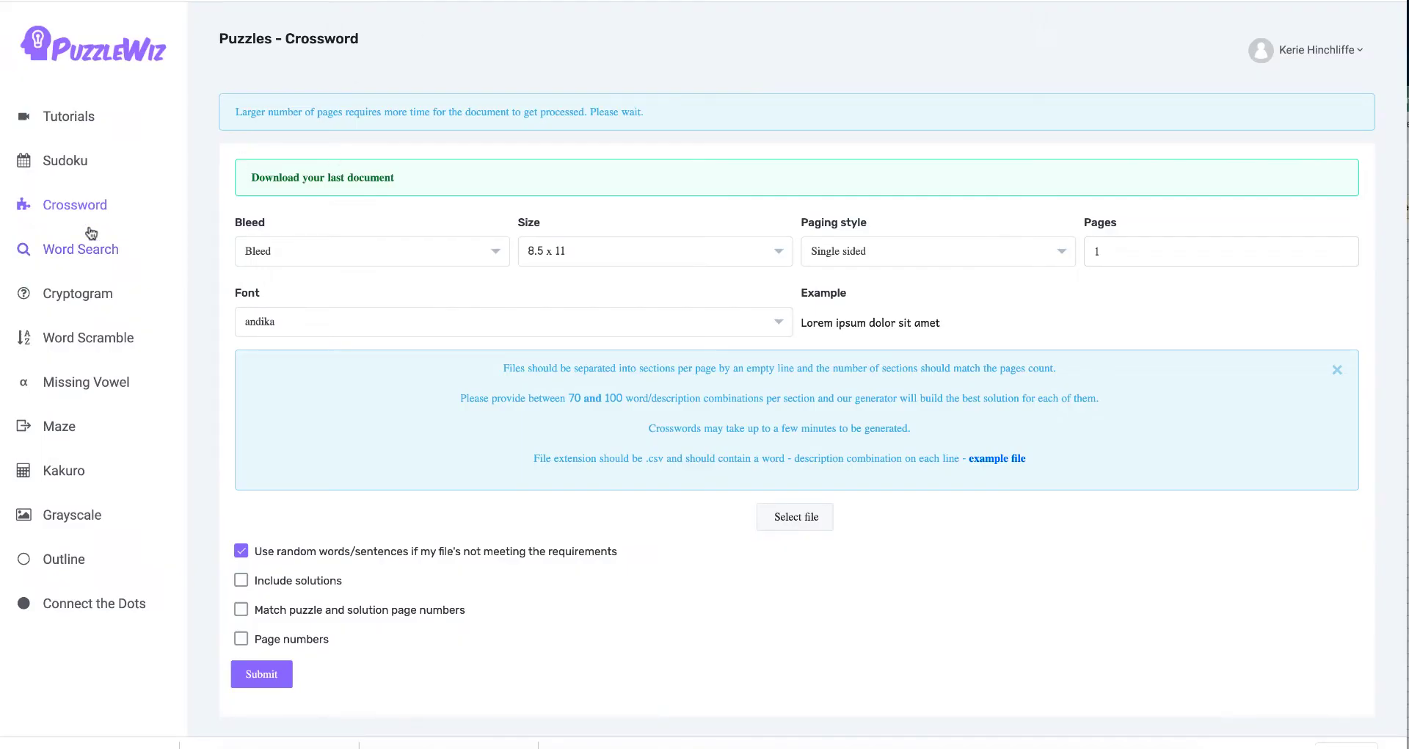
- Set up a new Sudoku document with 8.5 x 11 size, single-sided paging and 1 page
{"action": "left_click", "coordinate": [73, 162]}
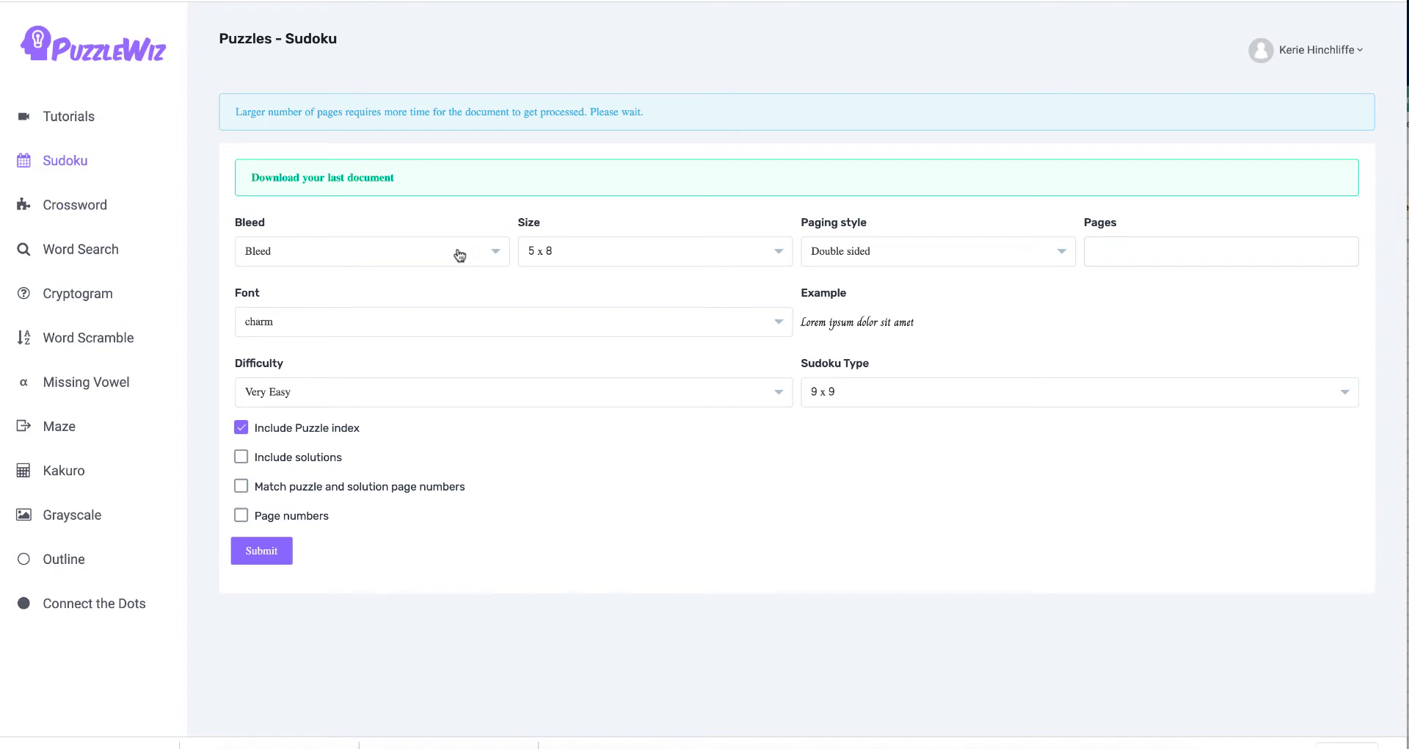
{"action": "left_click", "coordinate": [698, 253]}
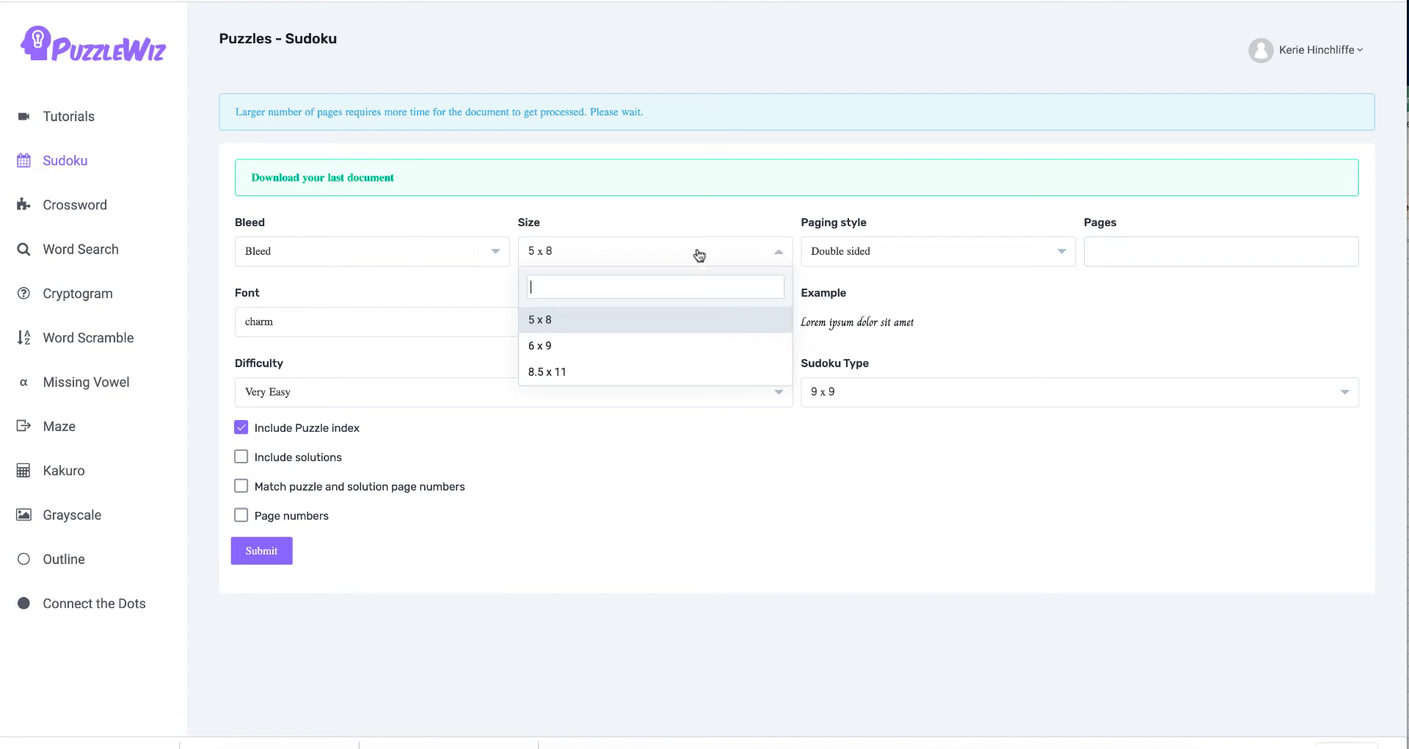
{"action": "left_click", "coordinate": [678, 367]}
{"action": "left_click", "coordinate": [904, 257]}
{"action": "left_click", "coordinate": [896, 347]}
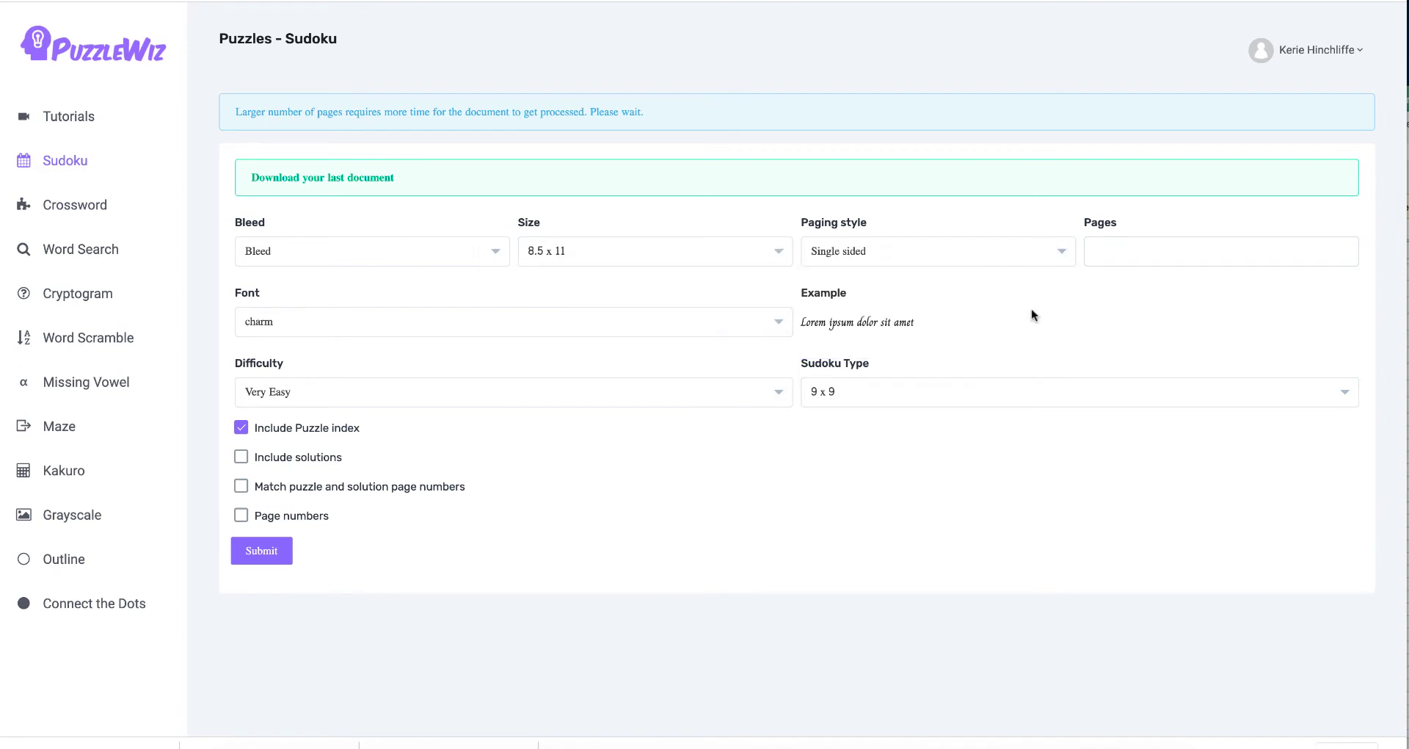
{"action": "left_click", "coordinate": [1123, 247]}
{"action": "type", "text": "1"}
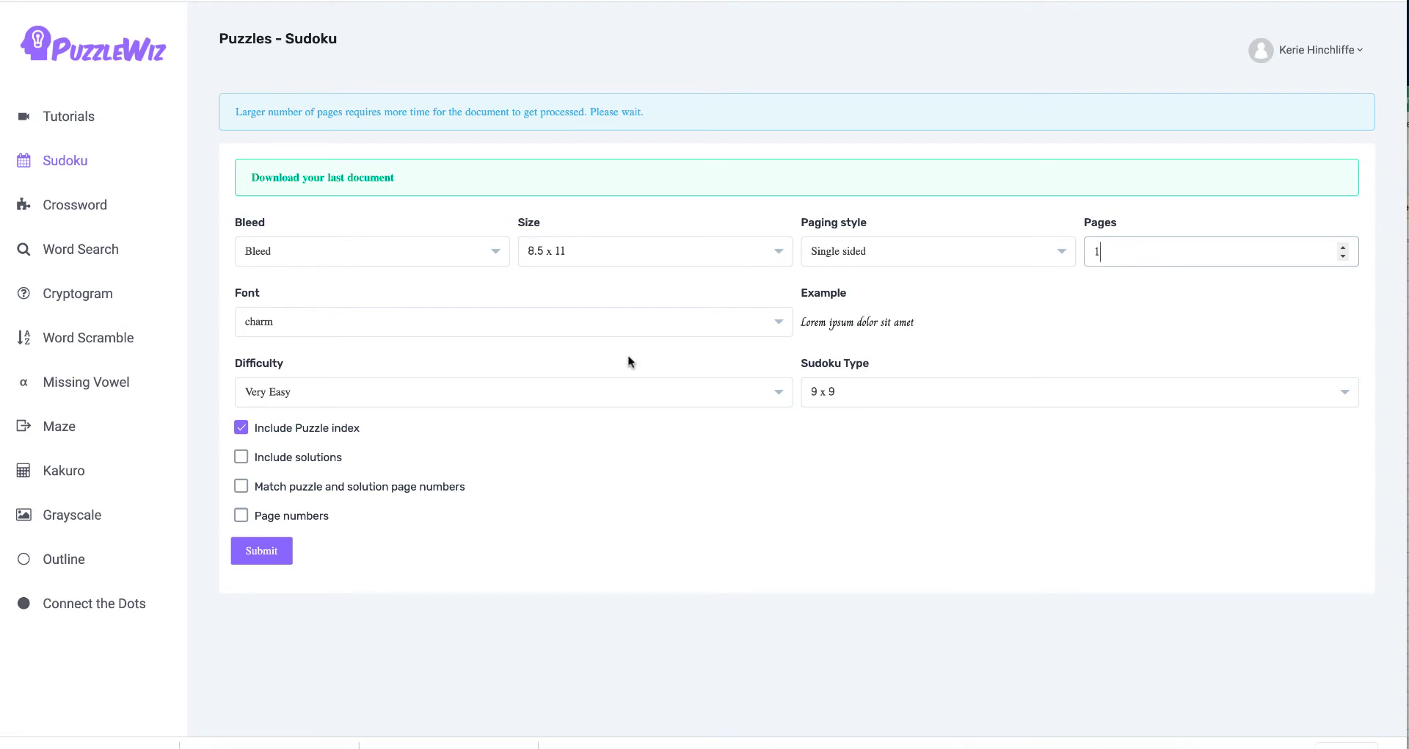
- Set the sudoku font to andika and choose the 9 x 9 sudoku type
{"action": "left_click", "coordinate": [585, 321]}
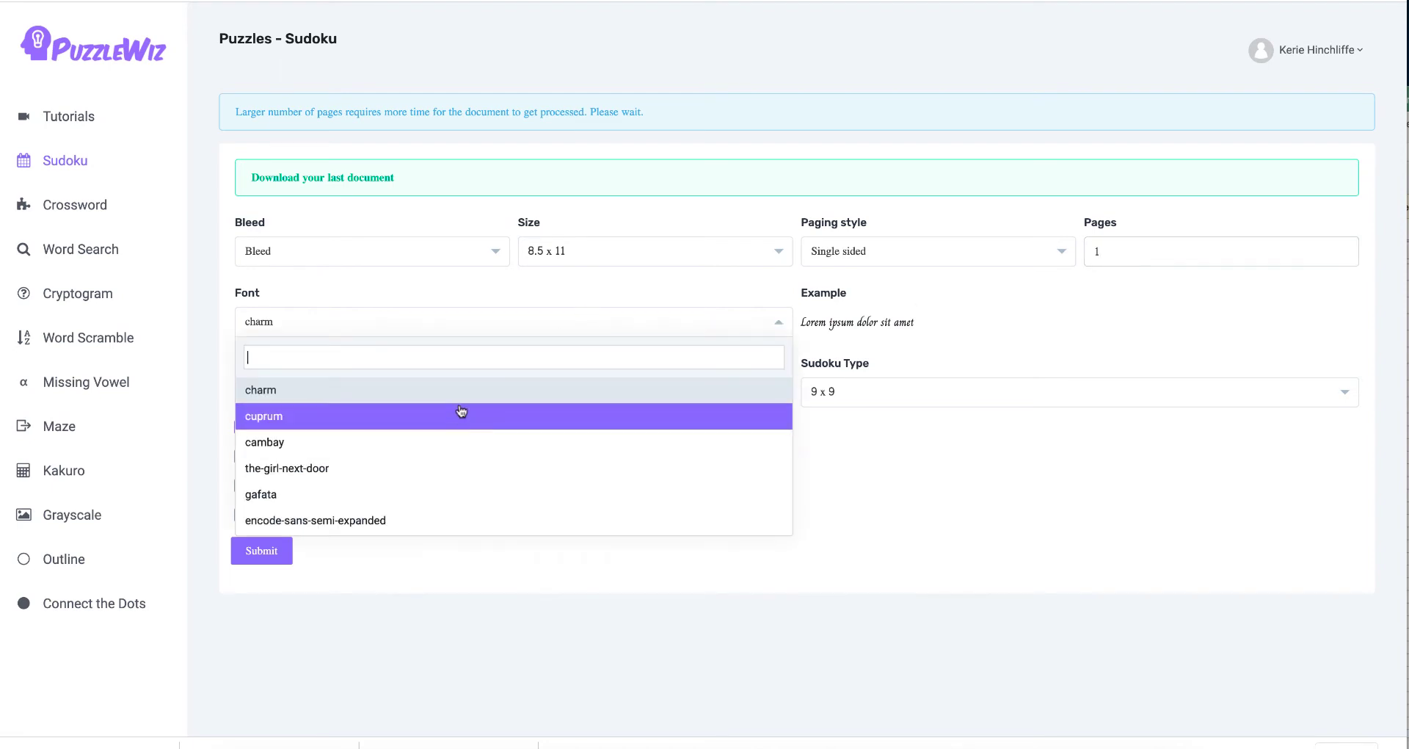
{"action": "type", "text": "andi"}
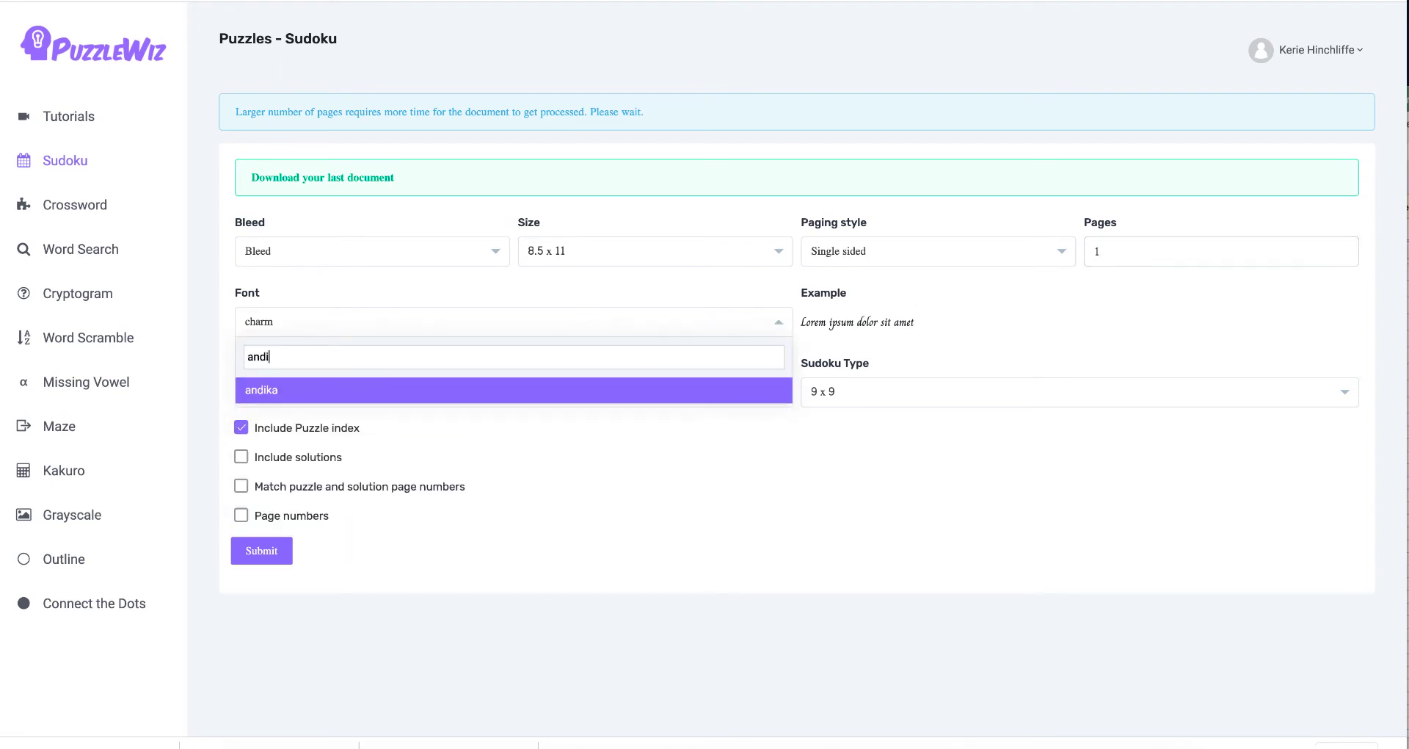
{"action": "left_click", "coordinate": [352, 391]}
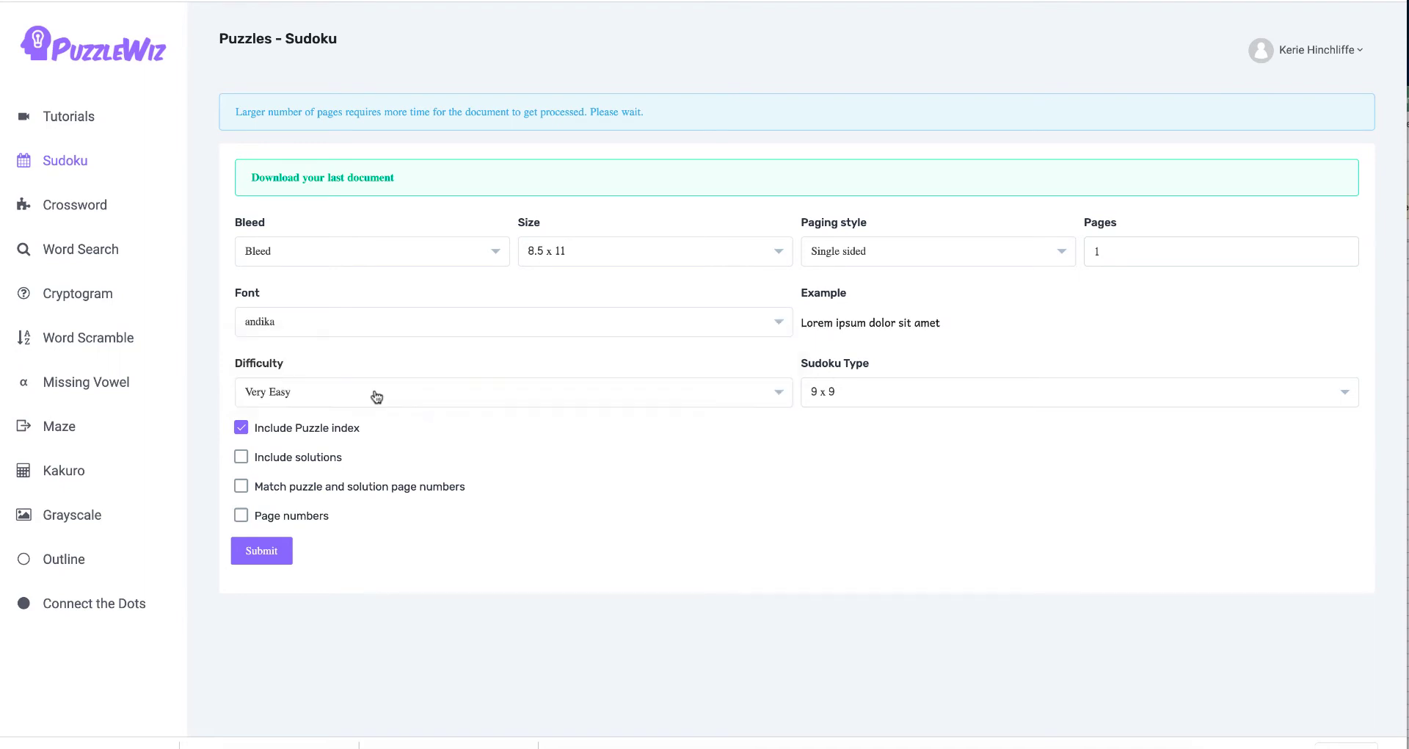
{"action": "left_click", "coordinate": [913, 401]}
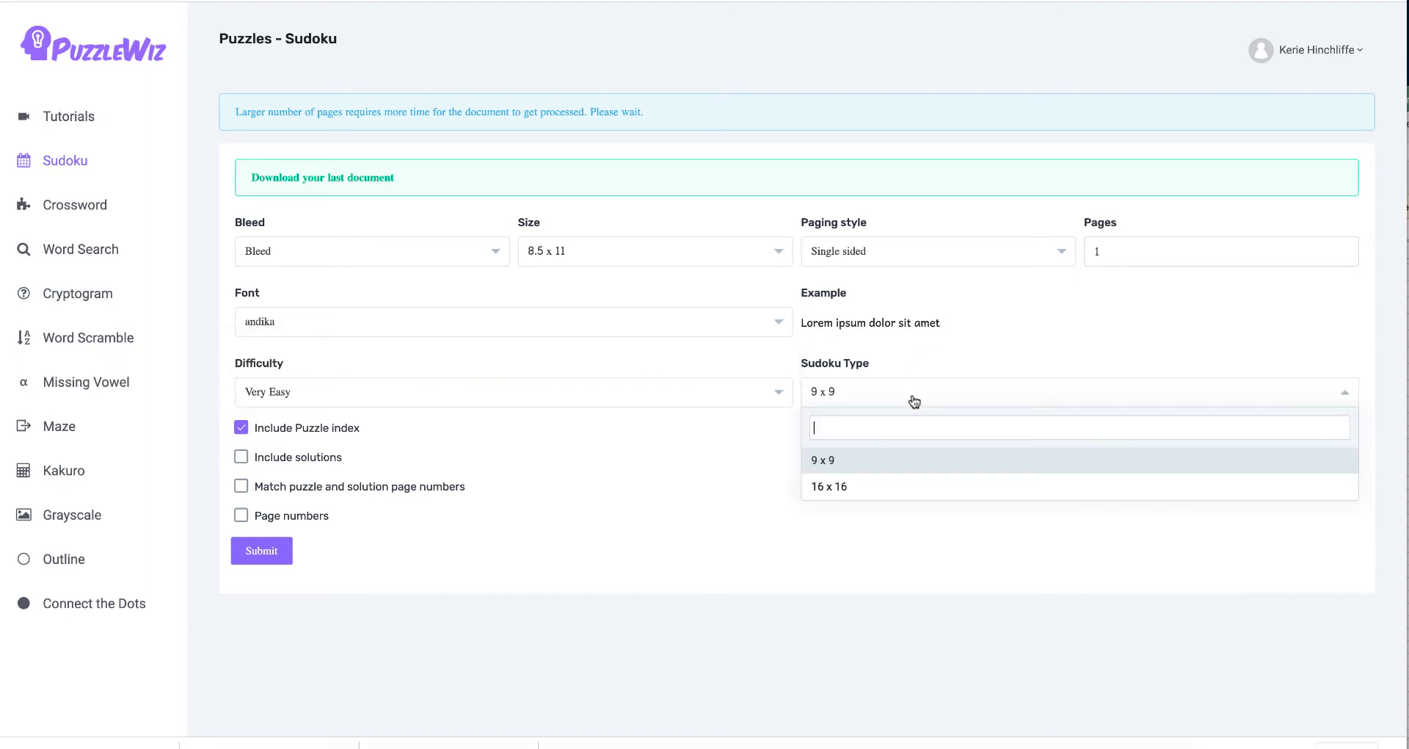
{"action": "left_click", "coordinate": [906, 460]}
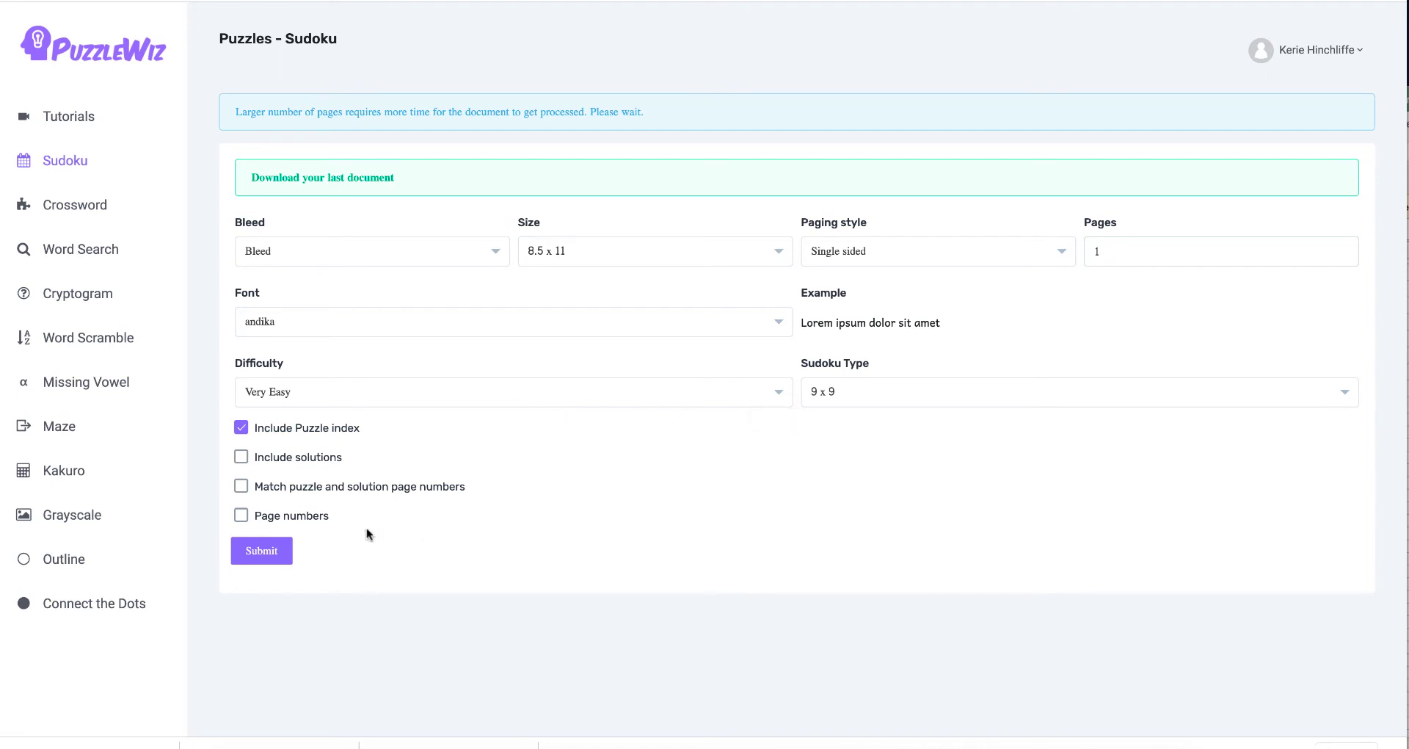
- Generate the sudoku document with solutions included, then open the resulting PDF and review its pages
{"action": "left_click", "coordinate": [241, 457]}
{"action": "left_click", "coordinate": [268, 556]}
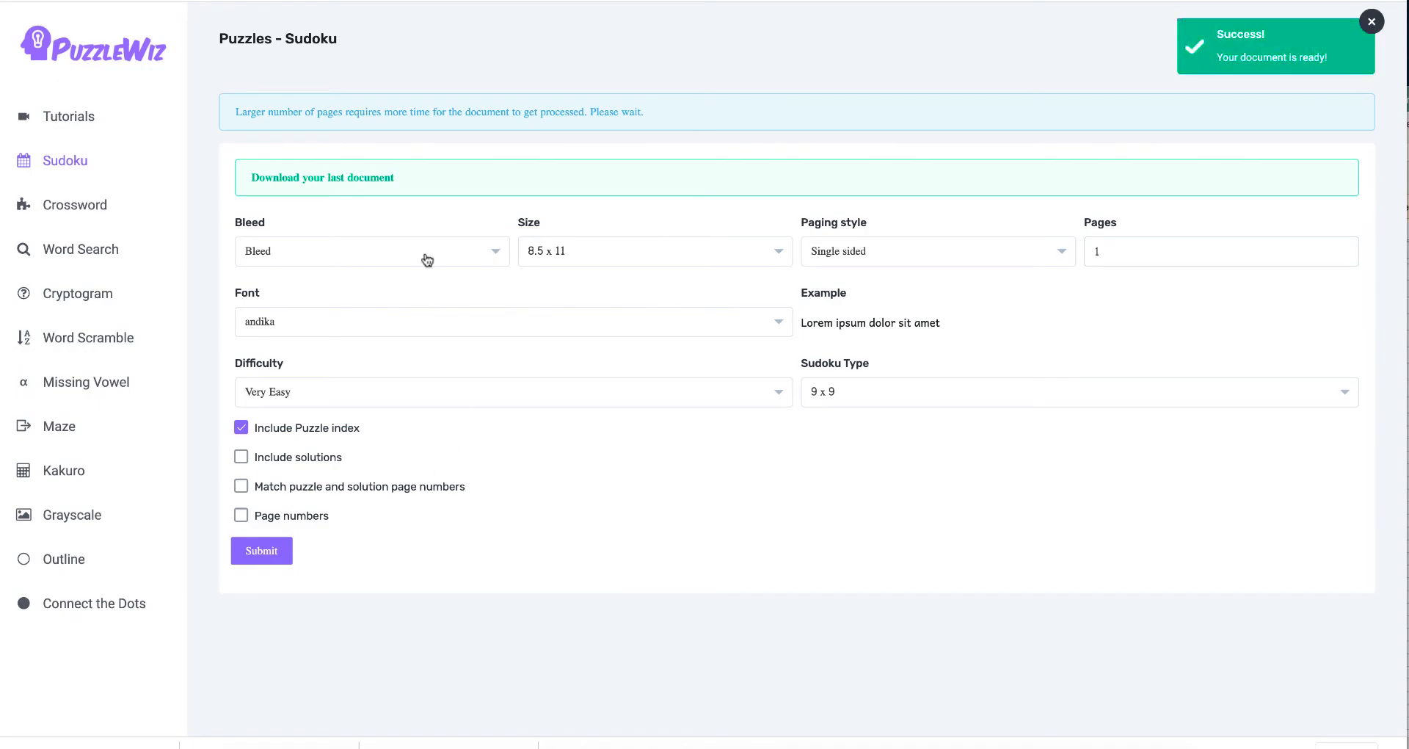
{"action": "left_click", "coordinate": [356, 182]}
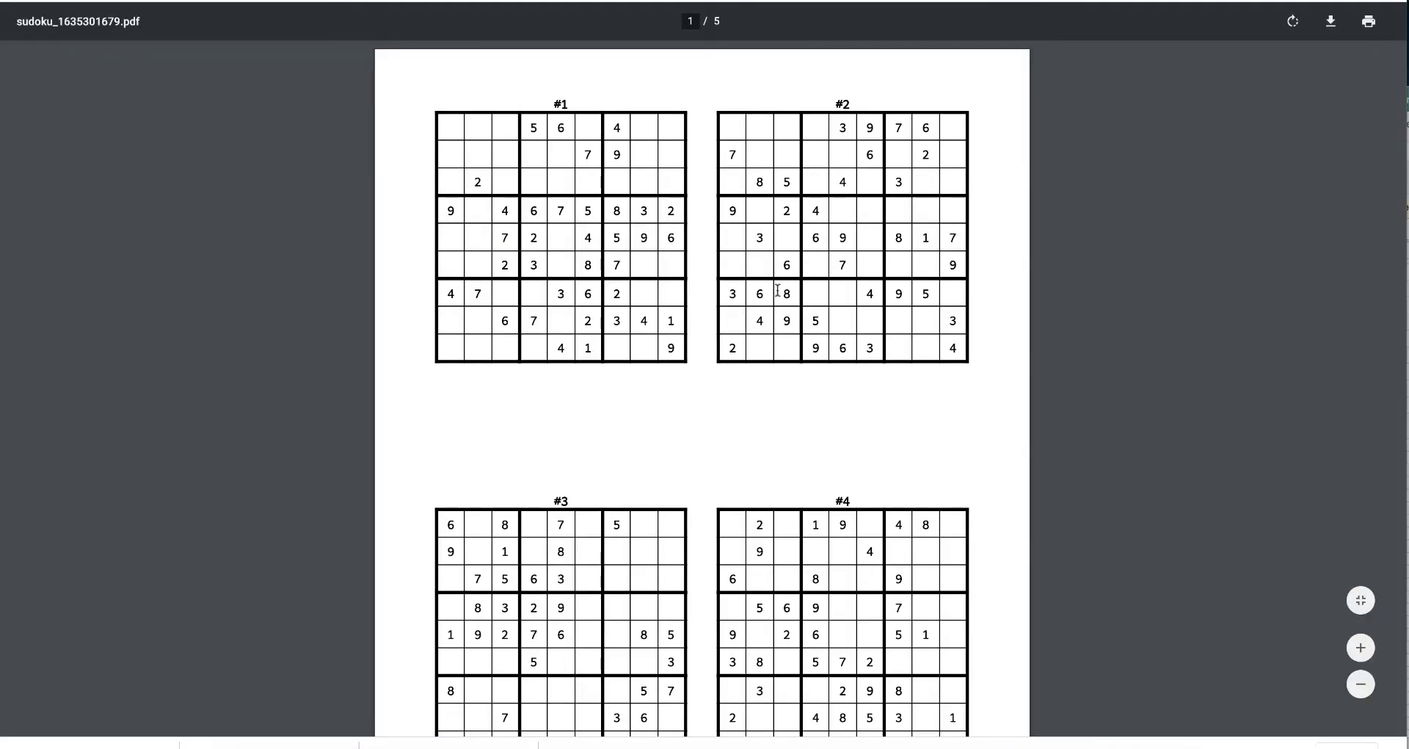
{"action": "scroll", "coordinate": [789, 294], "scroll_direction": "down", "scroll_amount": 2}
{"action": "scroll", "coordinate": [649, 308], "scroll_direction": "down", "scroll_amount": 5}
{"action": "scroll", "coordinate": [649, 309], "scroll_direction": "up", "scroll_amount": 8}
{"action": "left_click", "coordinate": [1331, 21]}
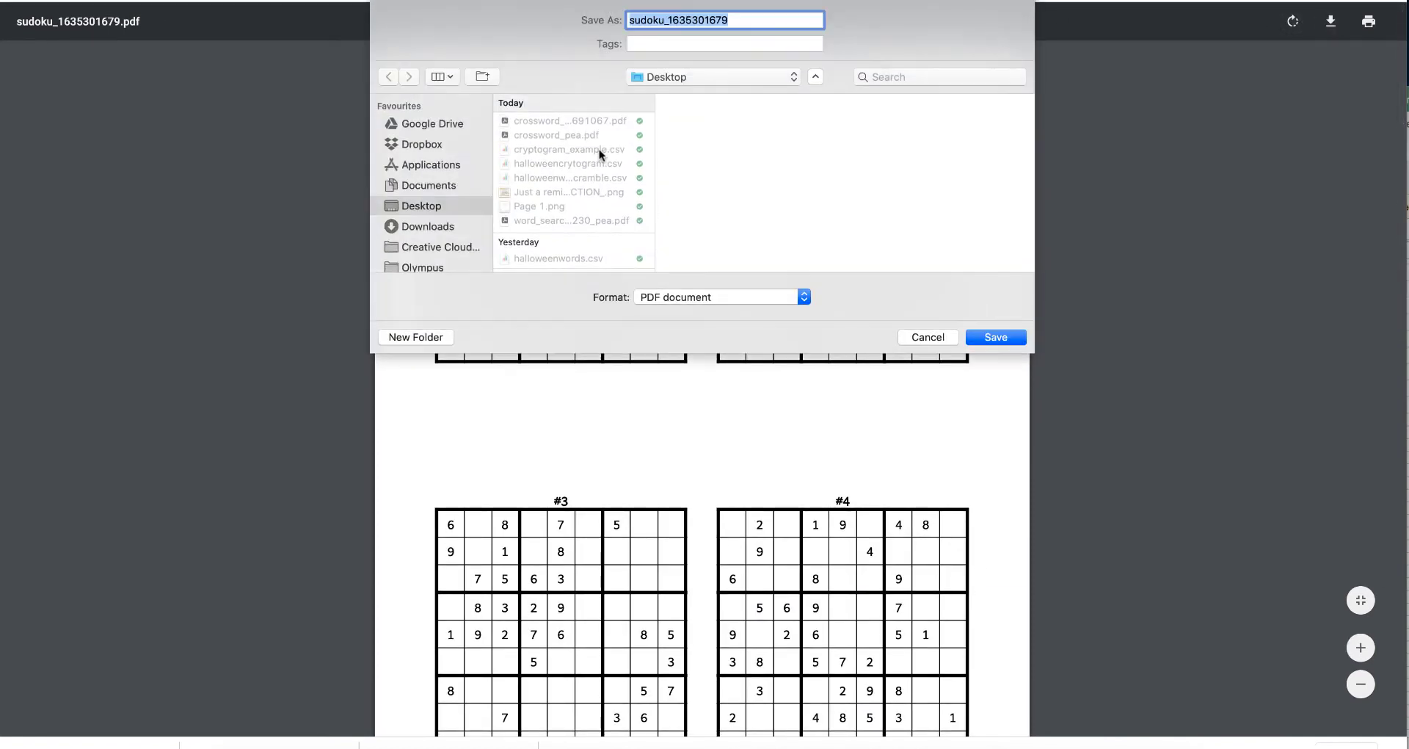
{"action": "left_click", "coordinate": [749, 23]}
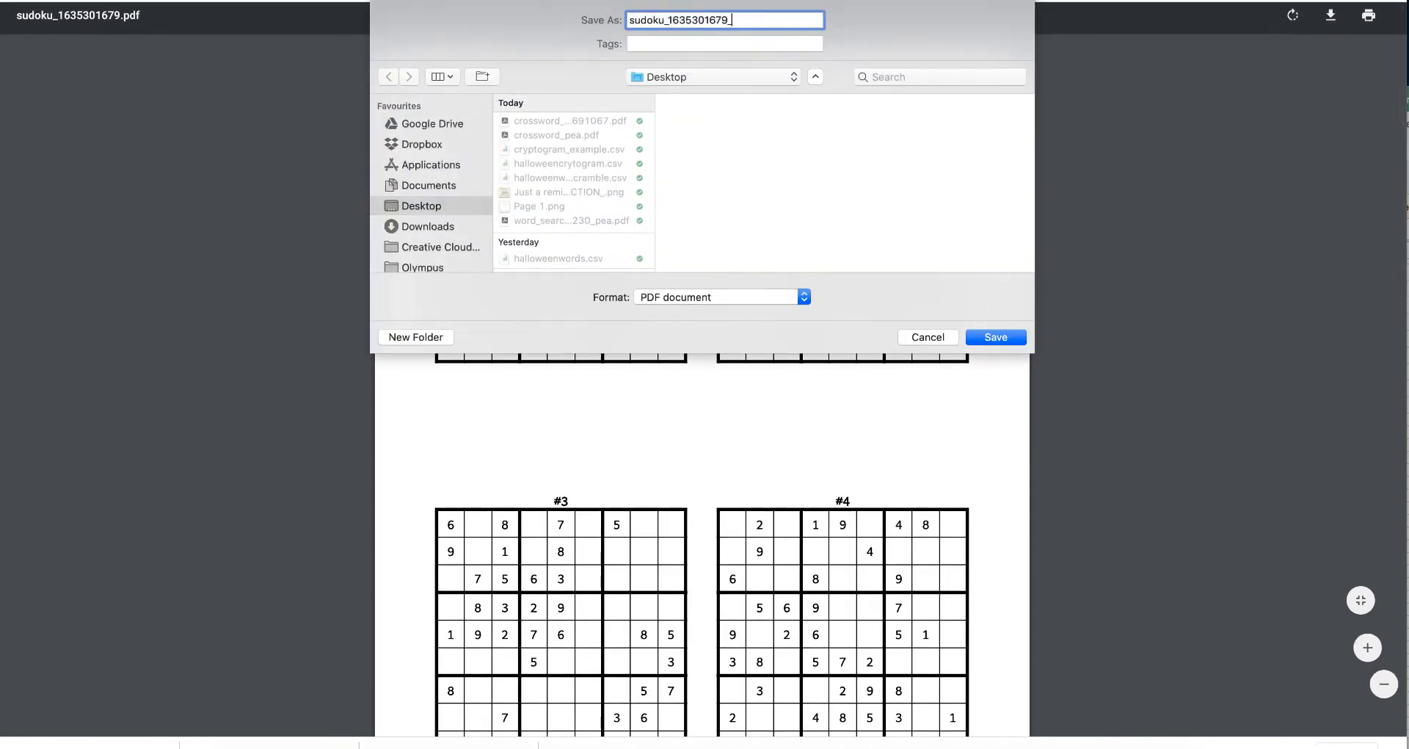
{"action": "type", "text": "_o"}
{"action": "key", "text": "Return"}
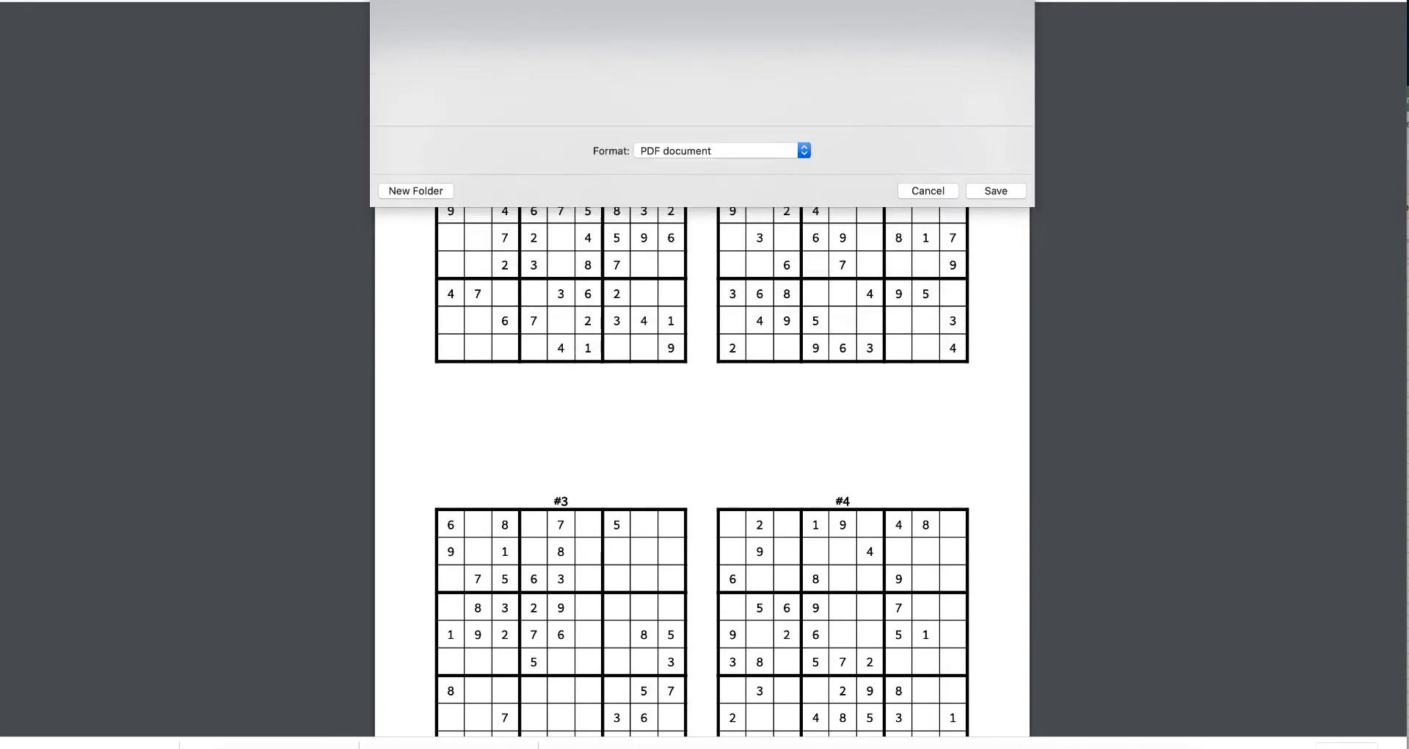
{"action": "key", "text": "super+Tab"}
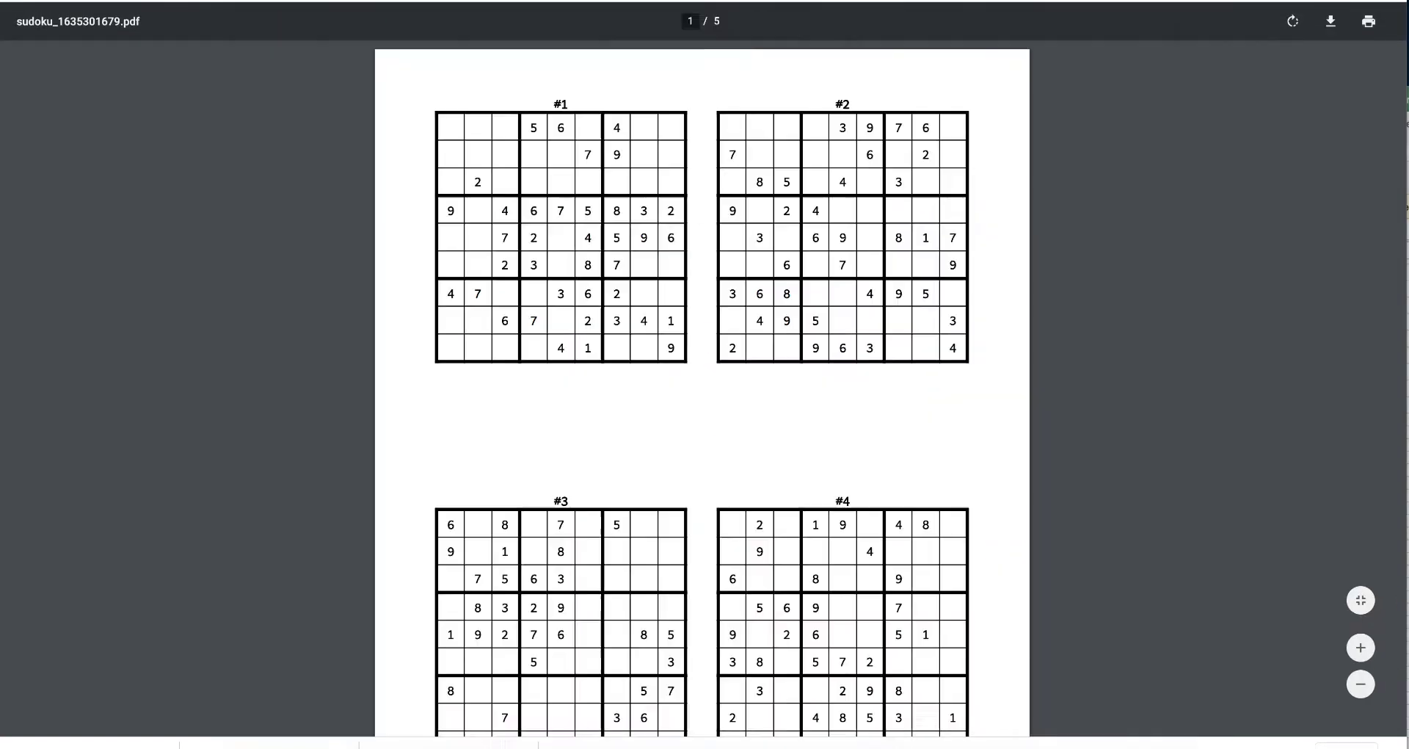
{"action": "key", "text": "super+w"}
- Set up a new Cryptogram document with 8.5 x 11 size, single-sided paging and 1 page
{"action": "left_click", "coordinate": [88, 293]}
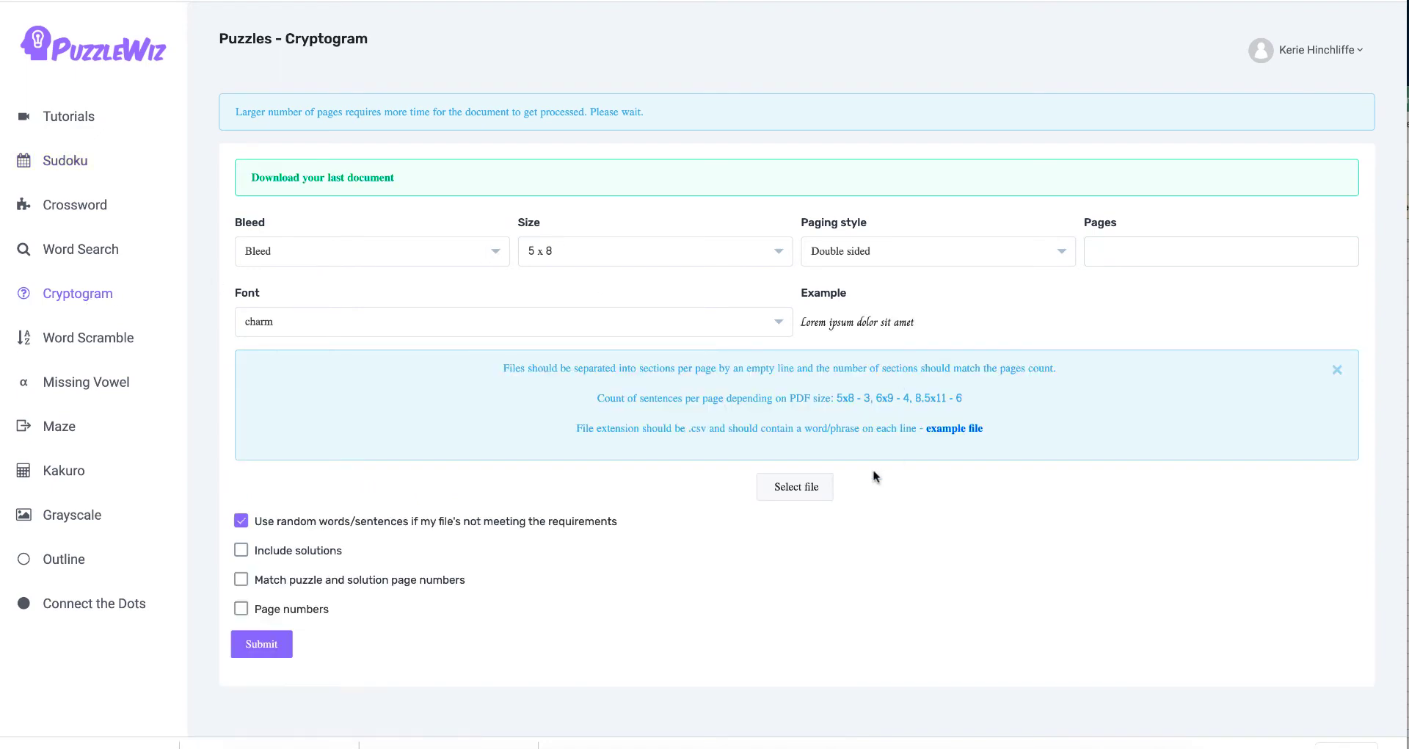
{"action": "left_click", "coordinate": [379, 251]}
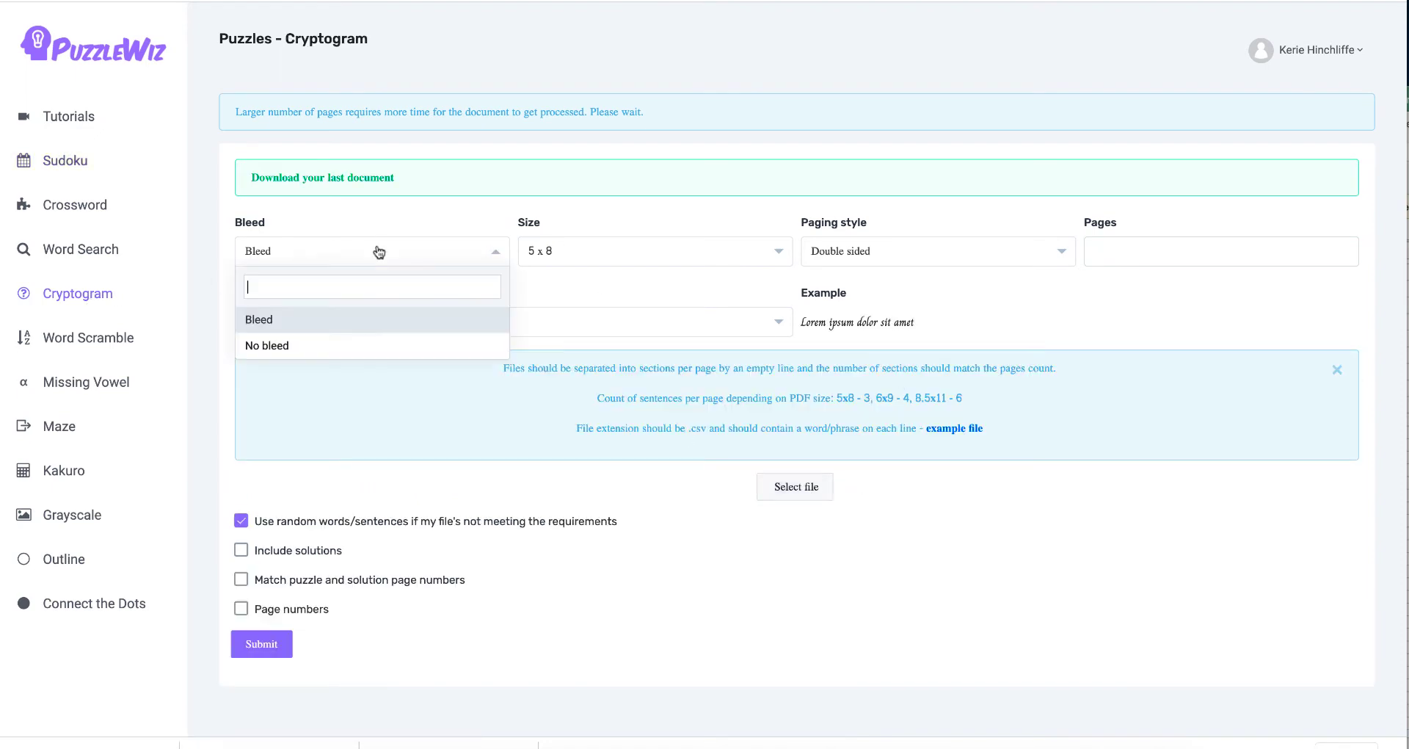
{"action": "left_click", "coordinate": [725, 250]}
{"action": "left_click", "coordinate": [690, 371]}
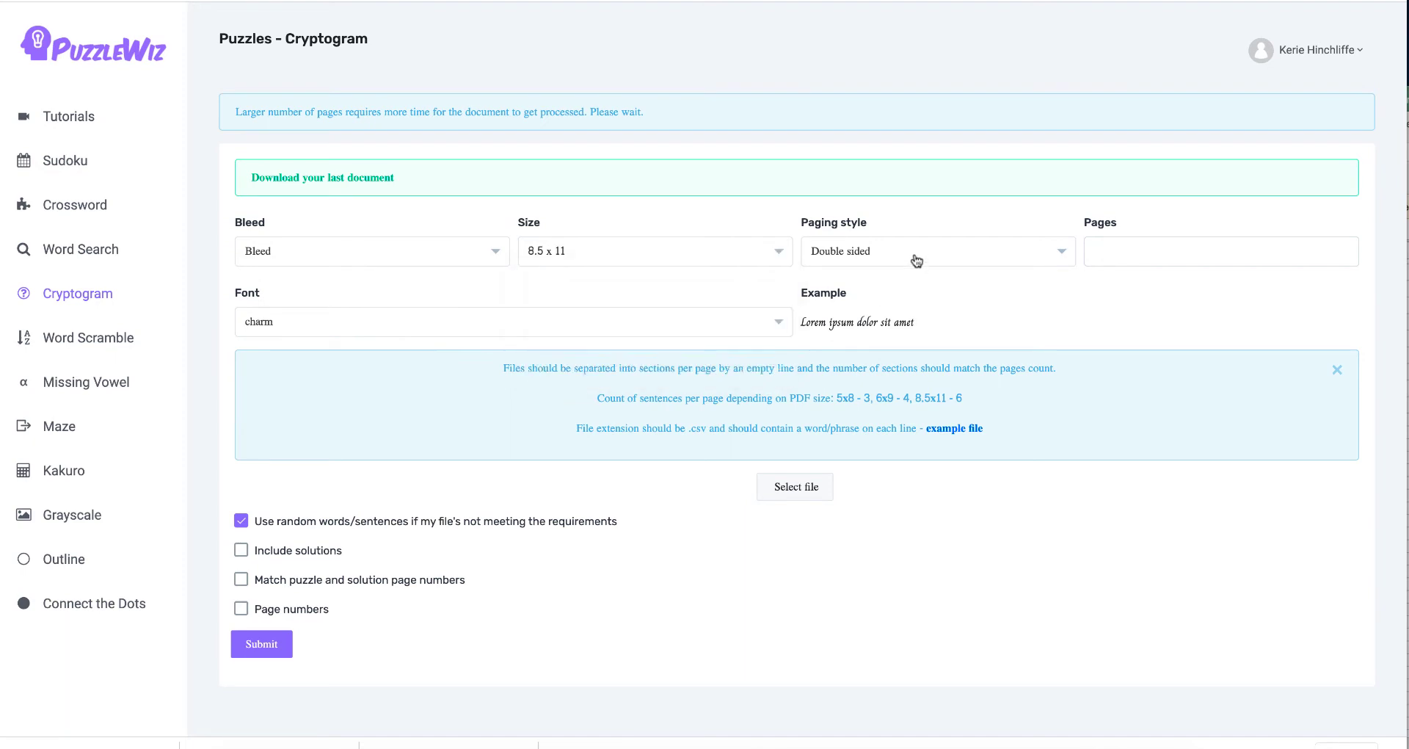
{"action": "left_click", "coordinate": [917, 261]}
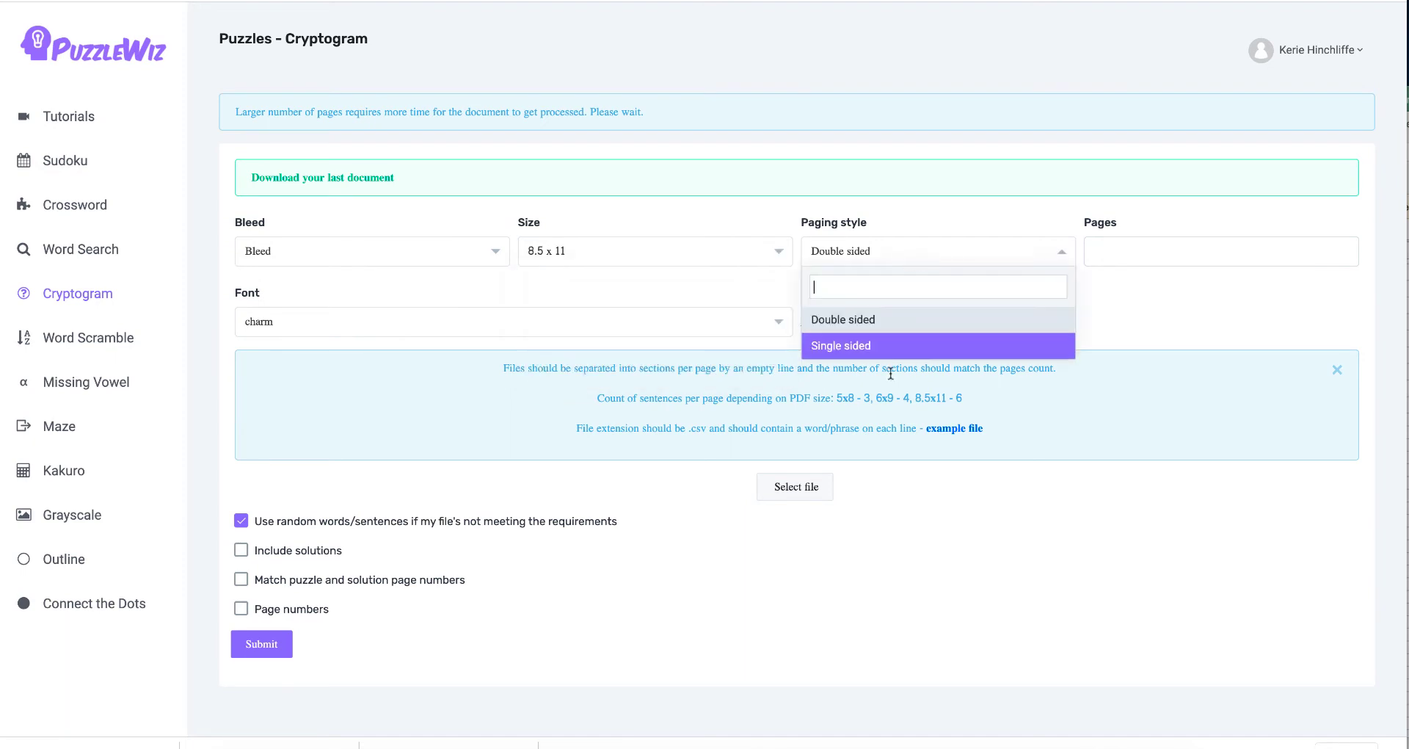
{"action": "left_click", "coordinate": [946, 354]}
{"action": "left_click", "coordinate": [1124, 245]}
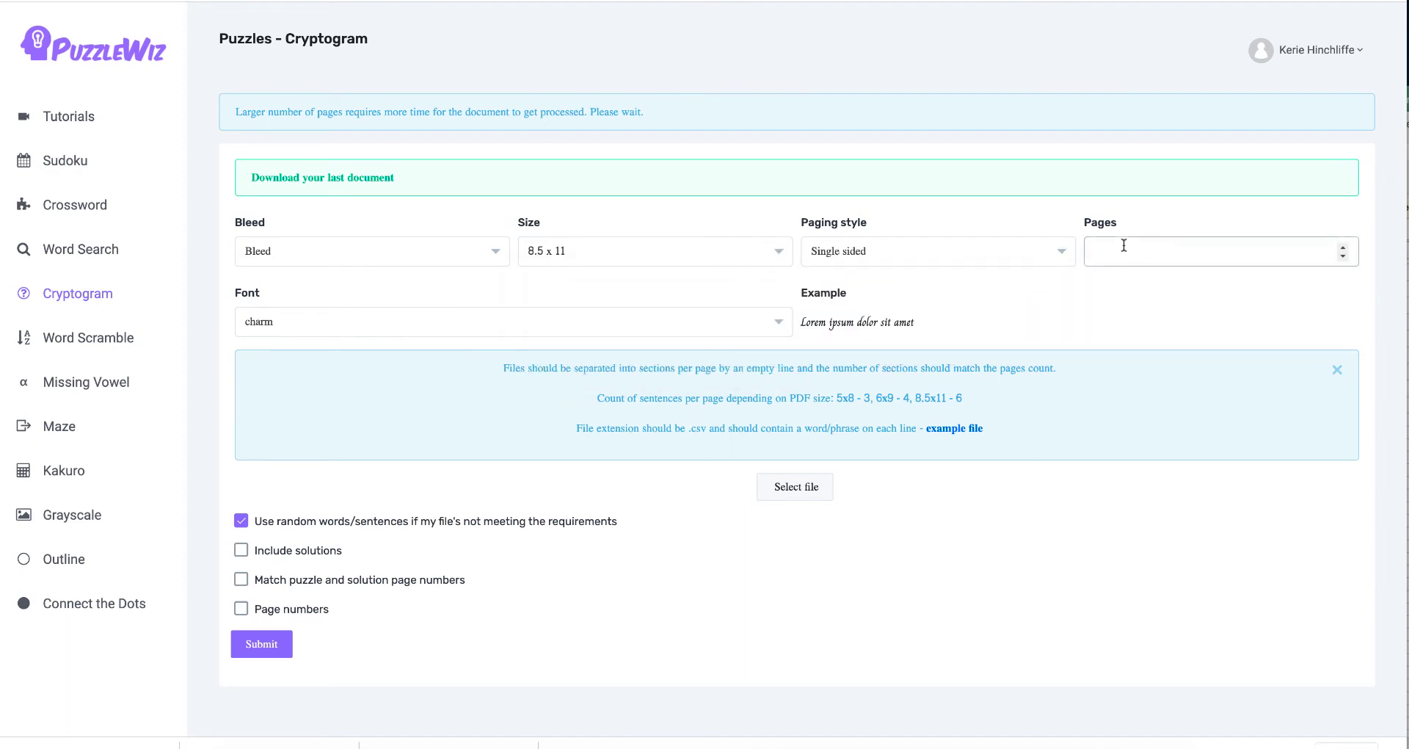
- Set the cryptogram font to andika
{"action": "left_click", "coordinate": [511, 323]}
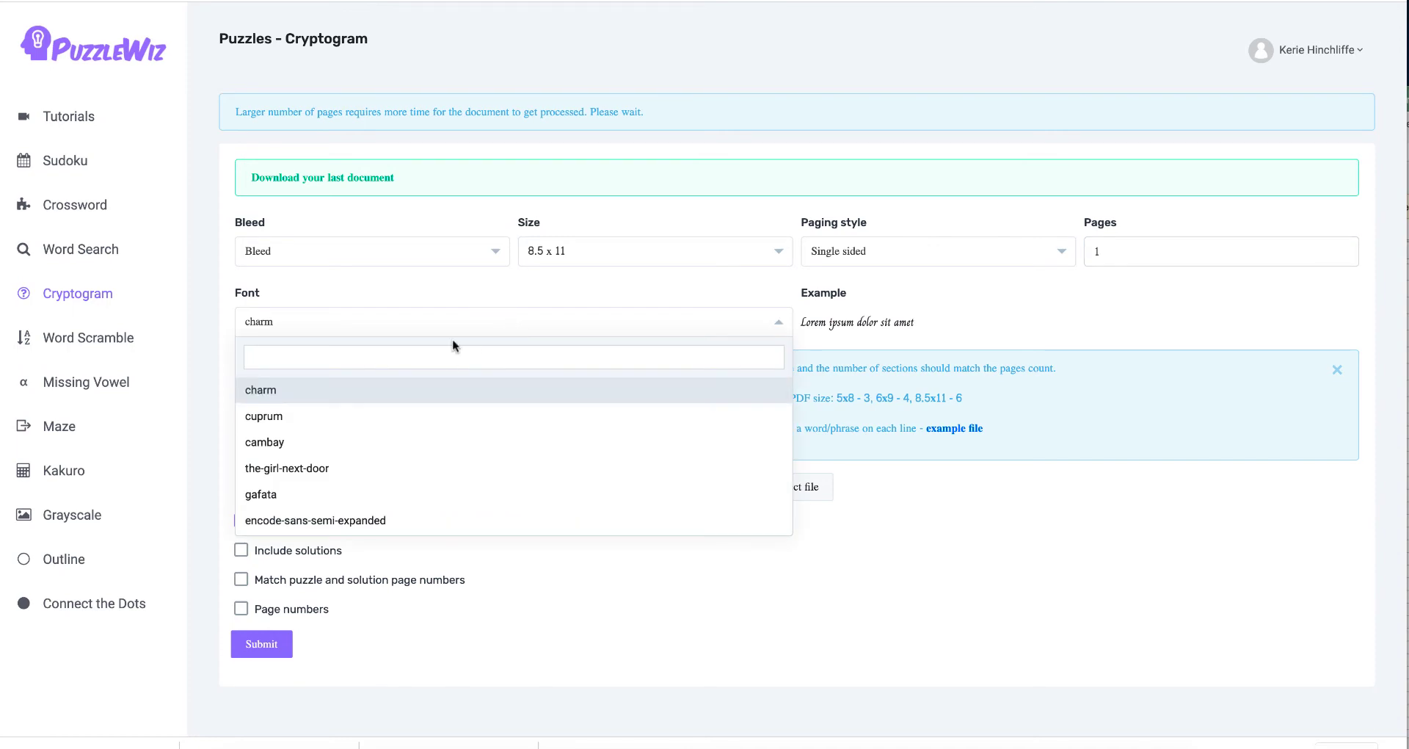
{"action": "scroll", "coordinate": [453, 345], "scroll_direction": "down", "scroll_amount": 1}
{"action": "type", "text": "ando"}
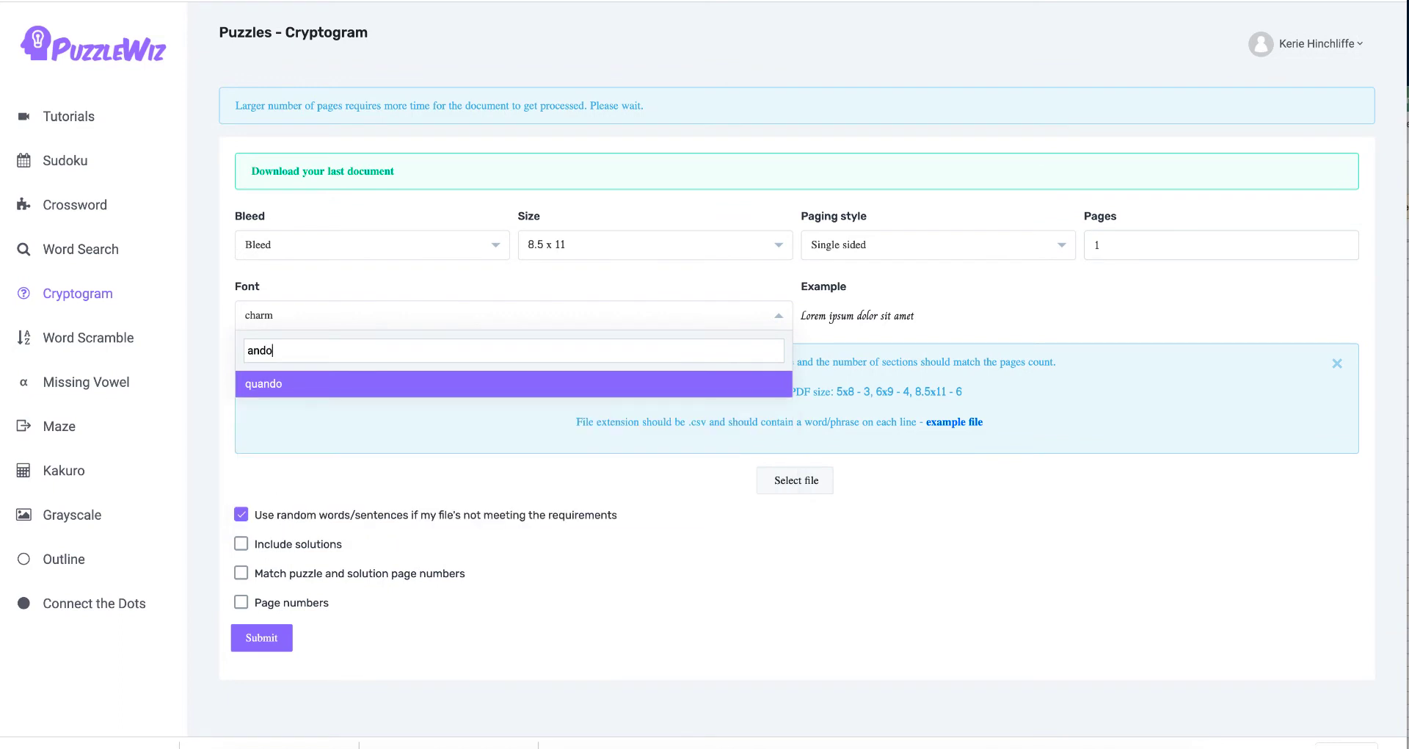
{"action": "key", "text": "BackSpace"}
{"action": "type", "text": "ika"}
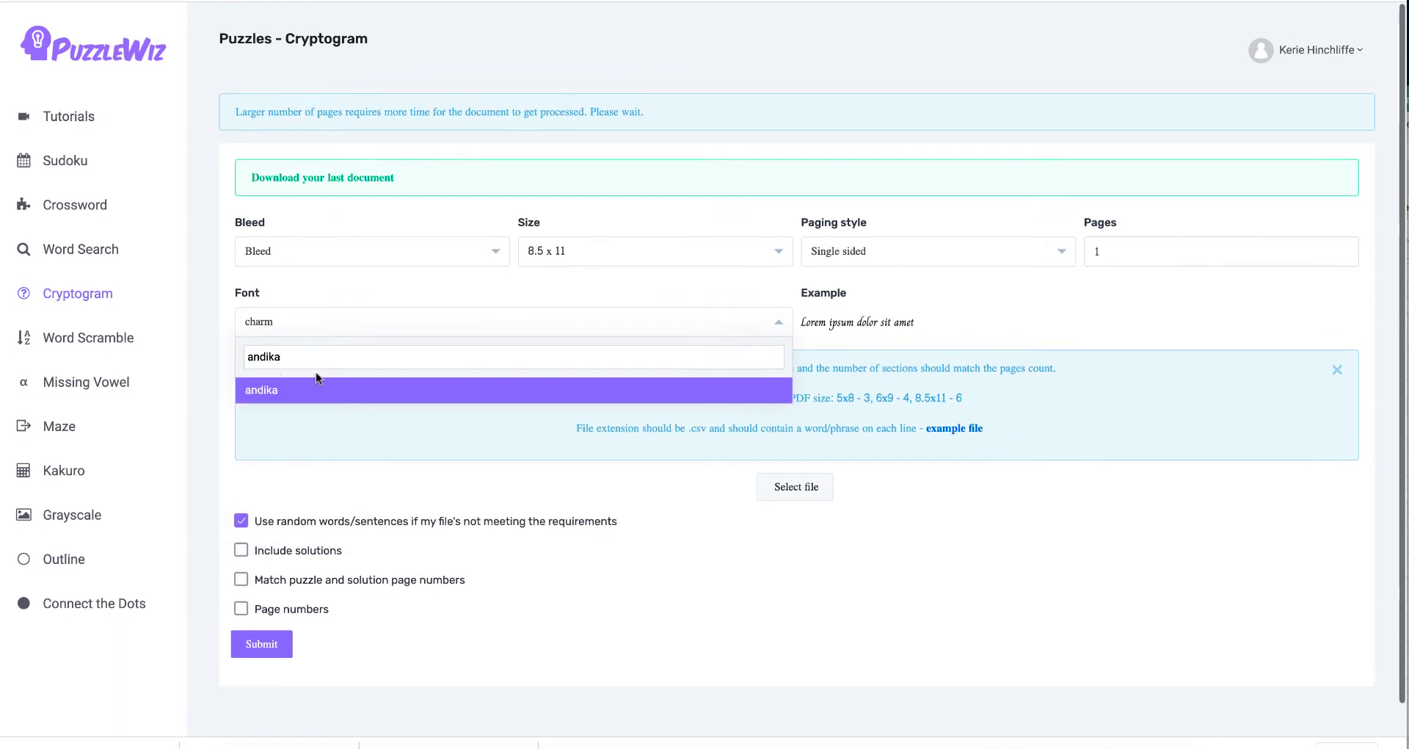
{"action": "left_click", "coordinate": [293, 385]}
- Disable random words/sentences, enable Include solutions, and load halloweencrytogram.csv from the Desktop as the cryptogram's phrase file
{"action": "scroll", "coordinate": [481, 363], "scroll_direction": "down", "scroll_amount": 1}
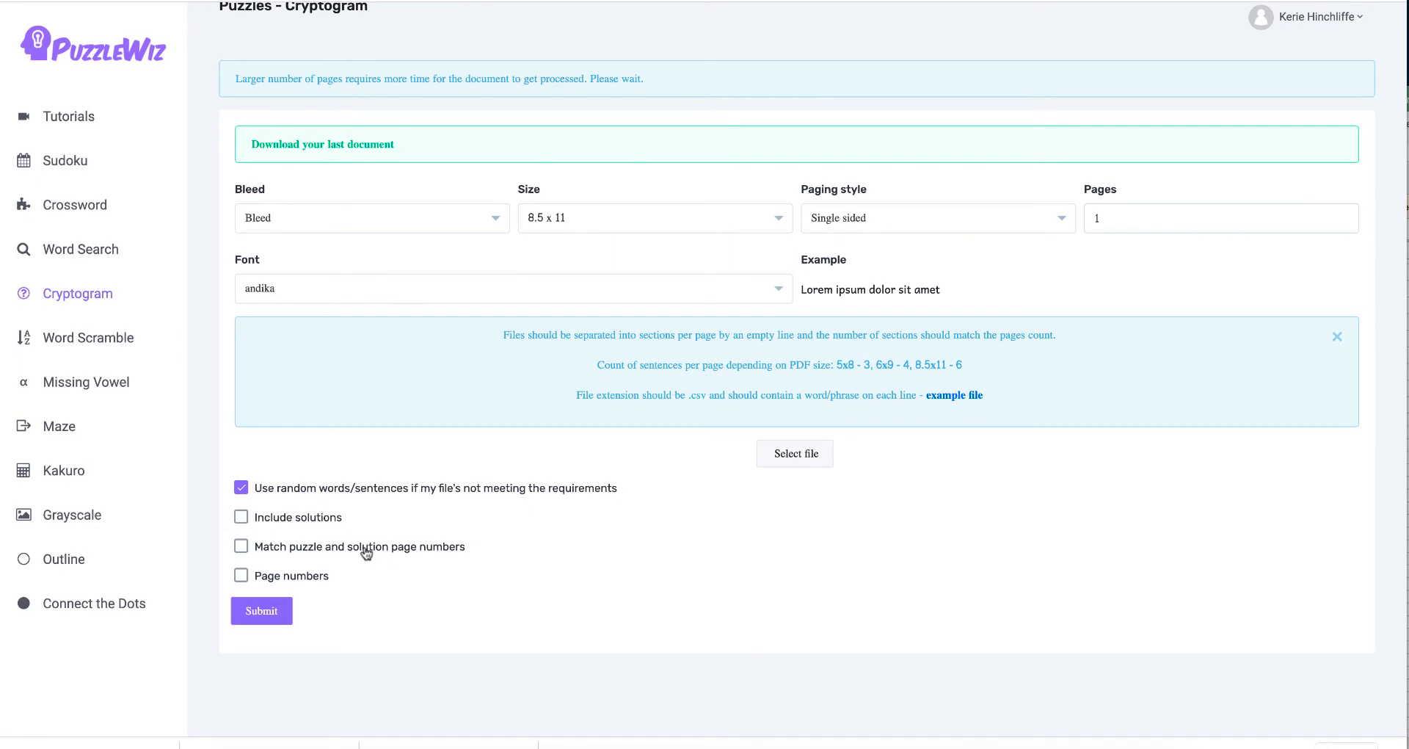
{"action": "left_click", "coordinate": [241, 487]}
{"action": "left_click", "coordinate": [240, 517]}
{"action": "left_click", "coordinate": [807, 461]}
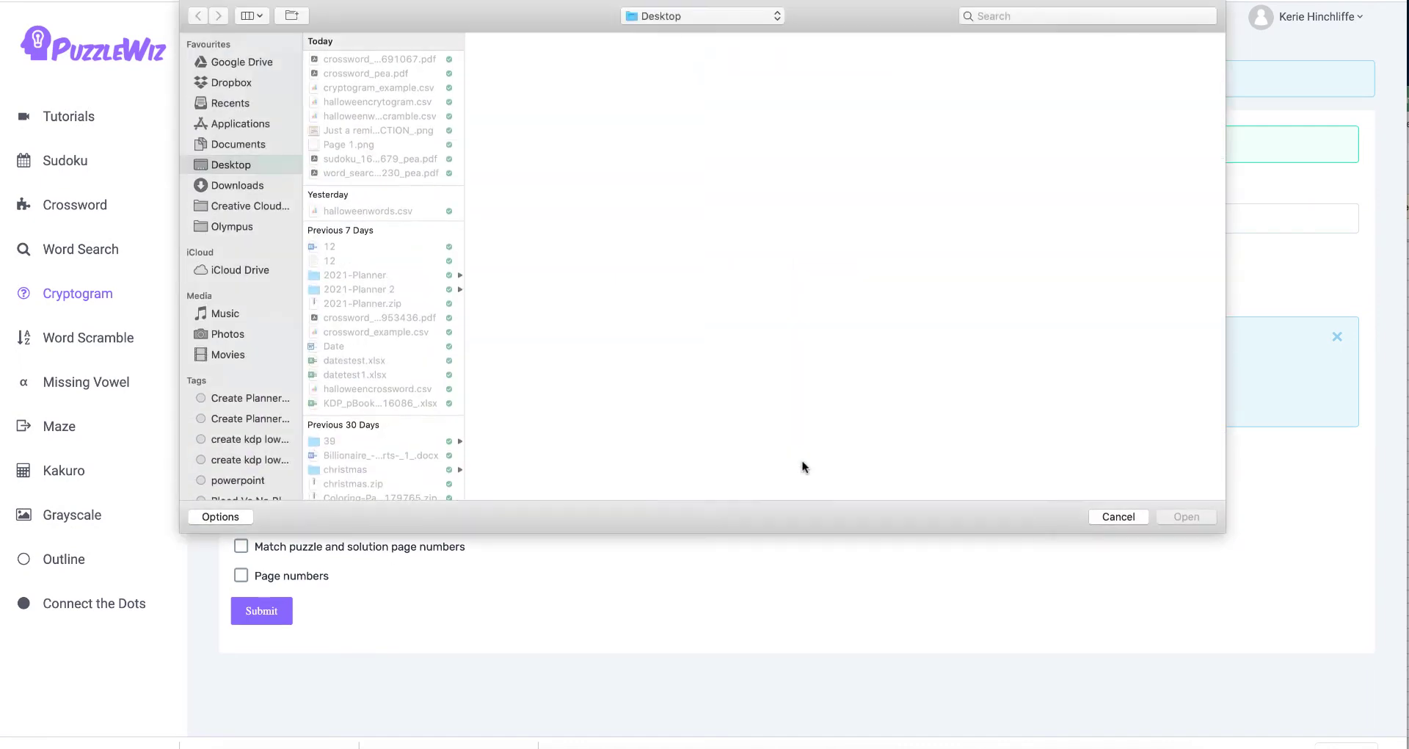
{"action": "left_click", "coordinate": [395, 105]}
{"action": "left_click", "coordinate": [1194, 515]}
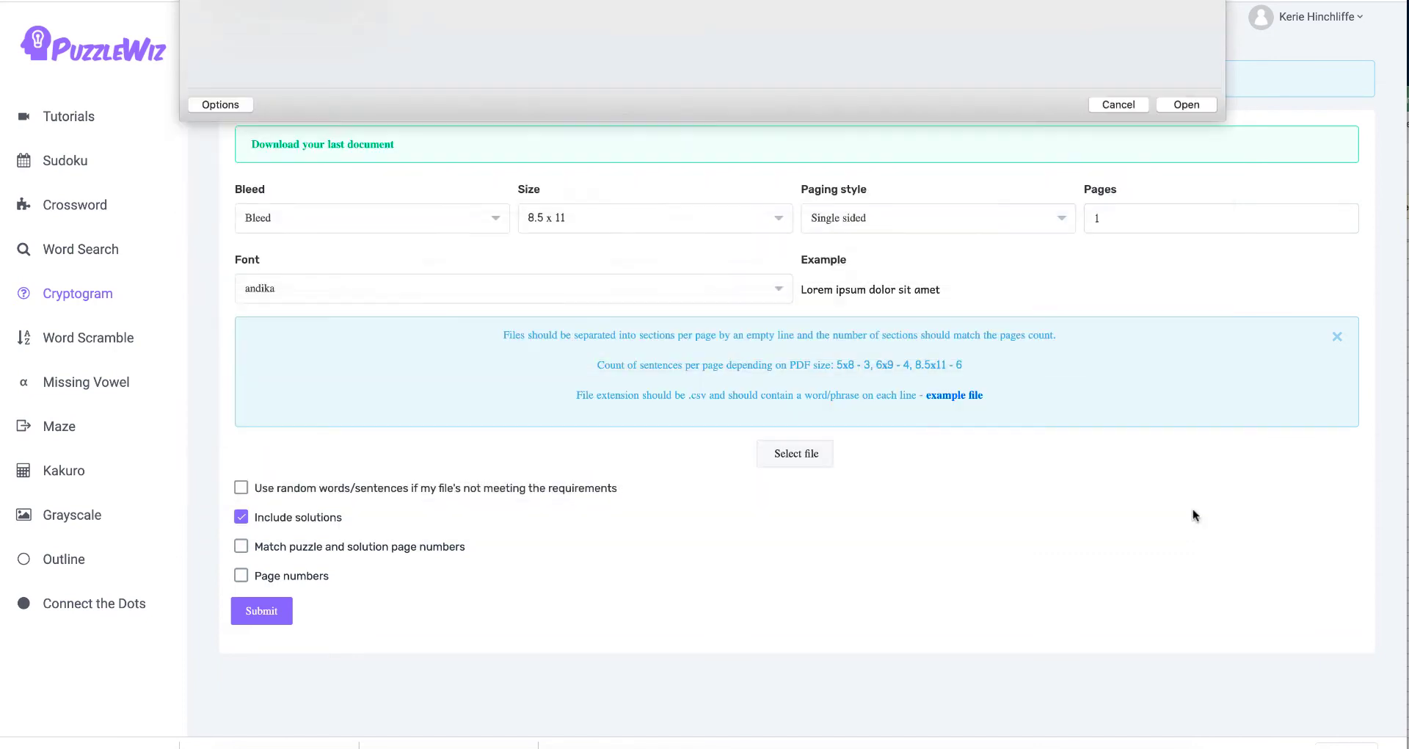
- Generate the cryptogram document, open the resulting PDF and review its pages
{"action": "left_click", "coordinate": [283, 614]}
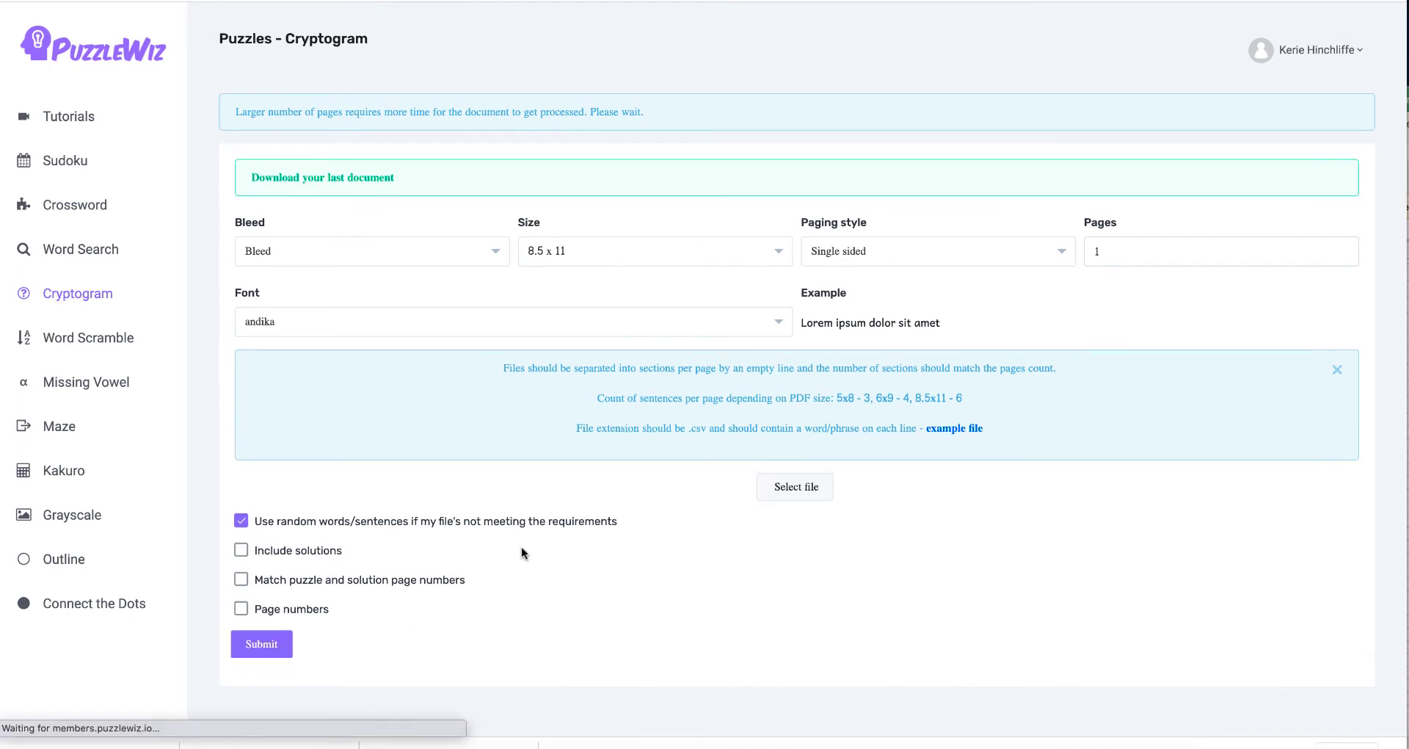
{"action": "left_click", "coordinate": [377, 177]}
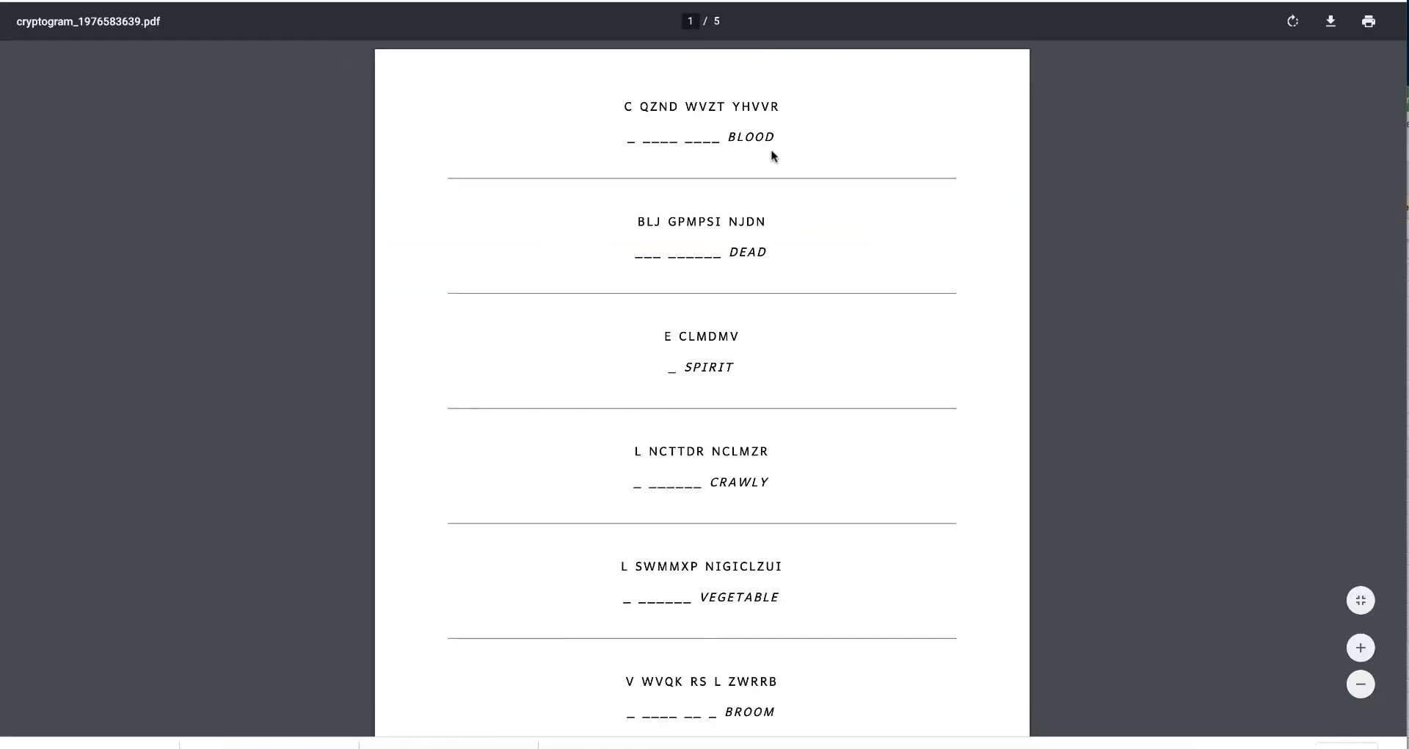
{"action": "scroll", "coordinate": [755, 205], "scroll_direction": "down", "scroll_amount": 12}
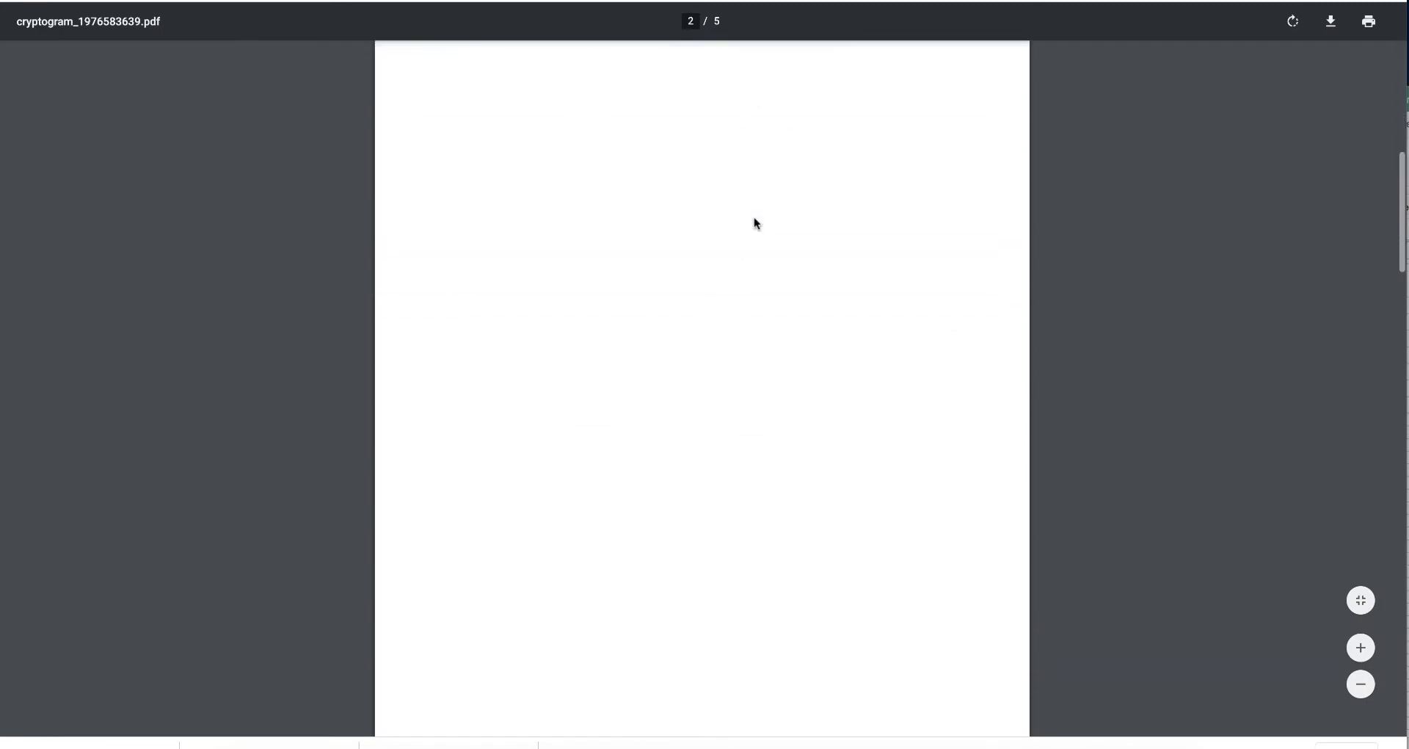
{"action": "scroll", "coordinate": [754, 221], "scroll_direction": "up", "scroll_amount": 8}
{"action": "scroll", "coordinate": [754, 217], "scroll_direction": "up", "scroll_amount": 4}
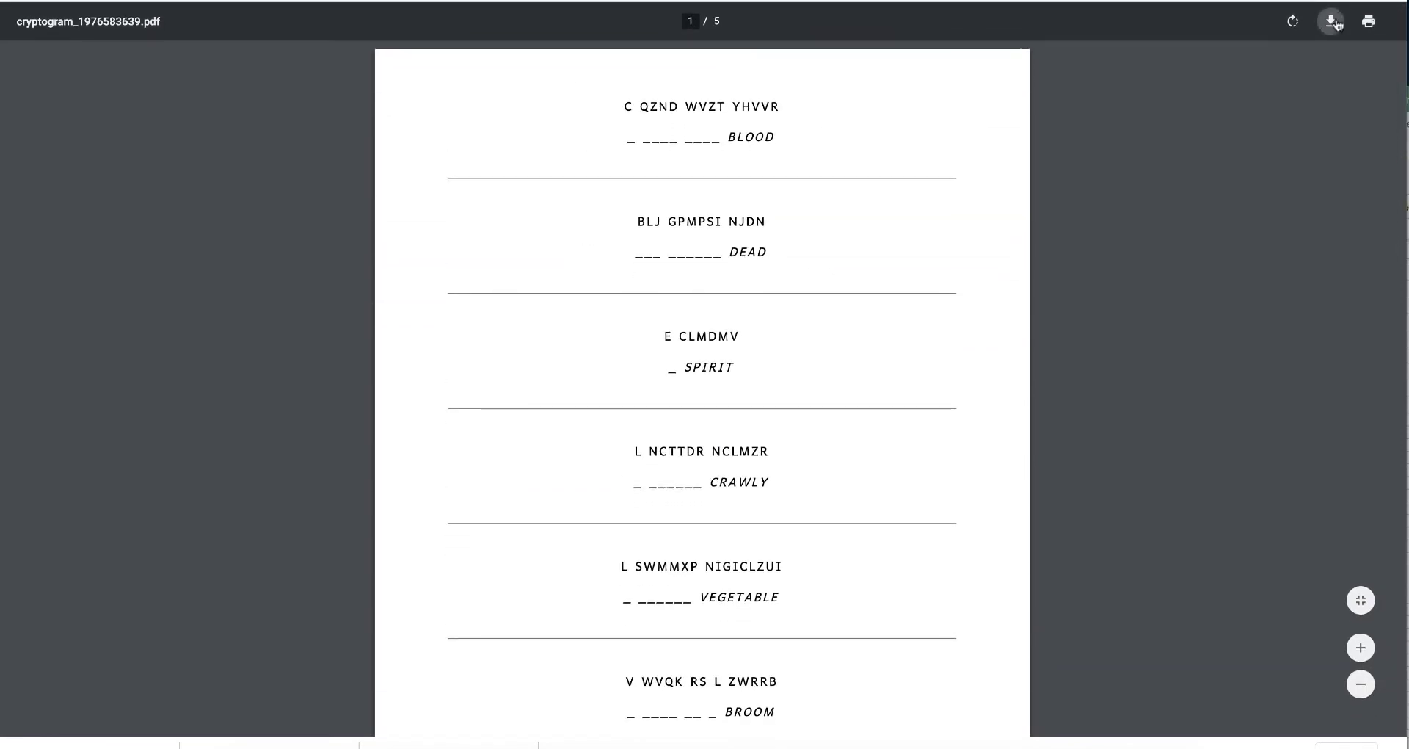
{"action": "left_click", "coordinate": [1331, 21]}
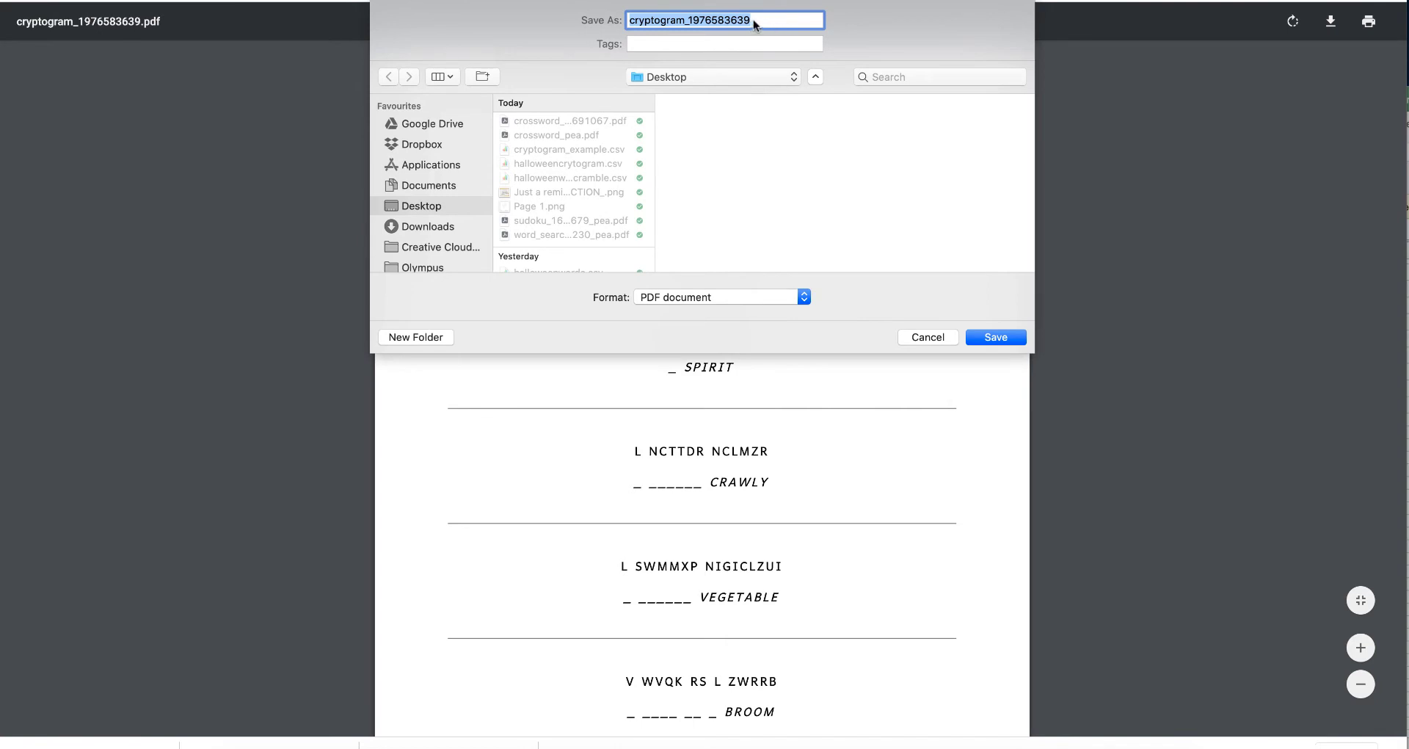
{"action": "left_click", "coordinate": [754, 22]}
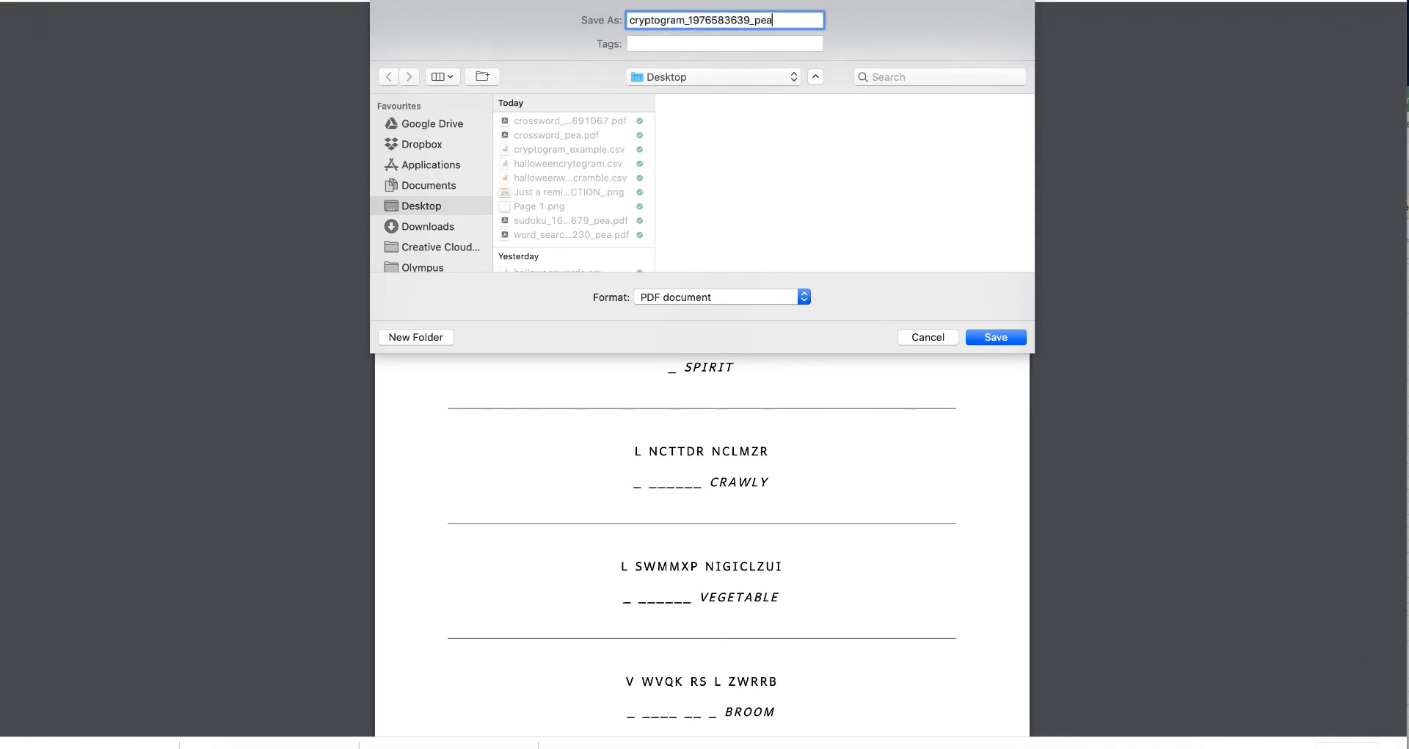
{"action": "type", "text": "_pea"}
{"action": "key", "text": "Return"}
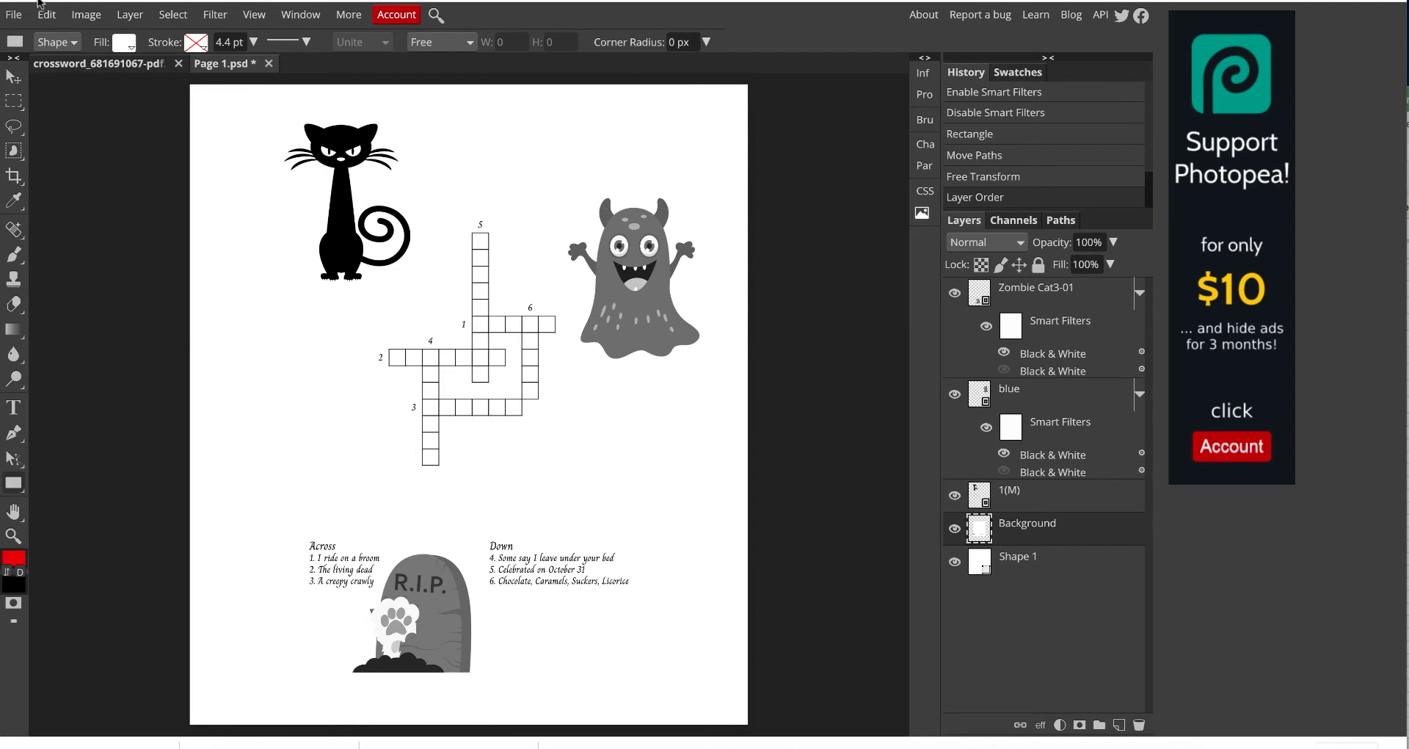
{"action": "left_click", "coordinate": [14, 18]}
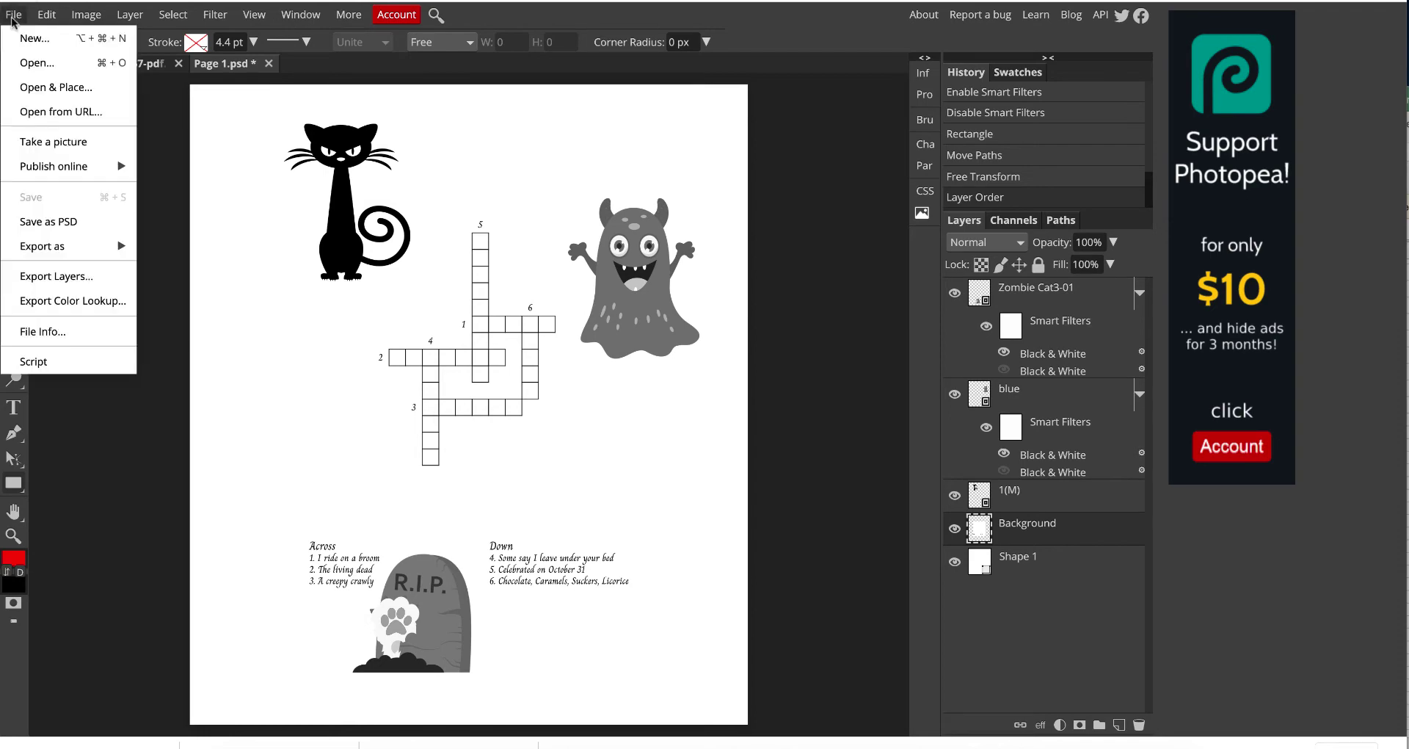
{"action": "left_click", "coordinate": [33, 65]}
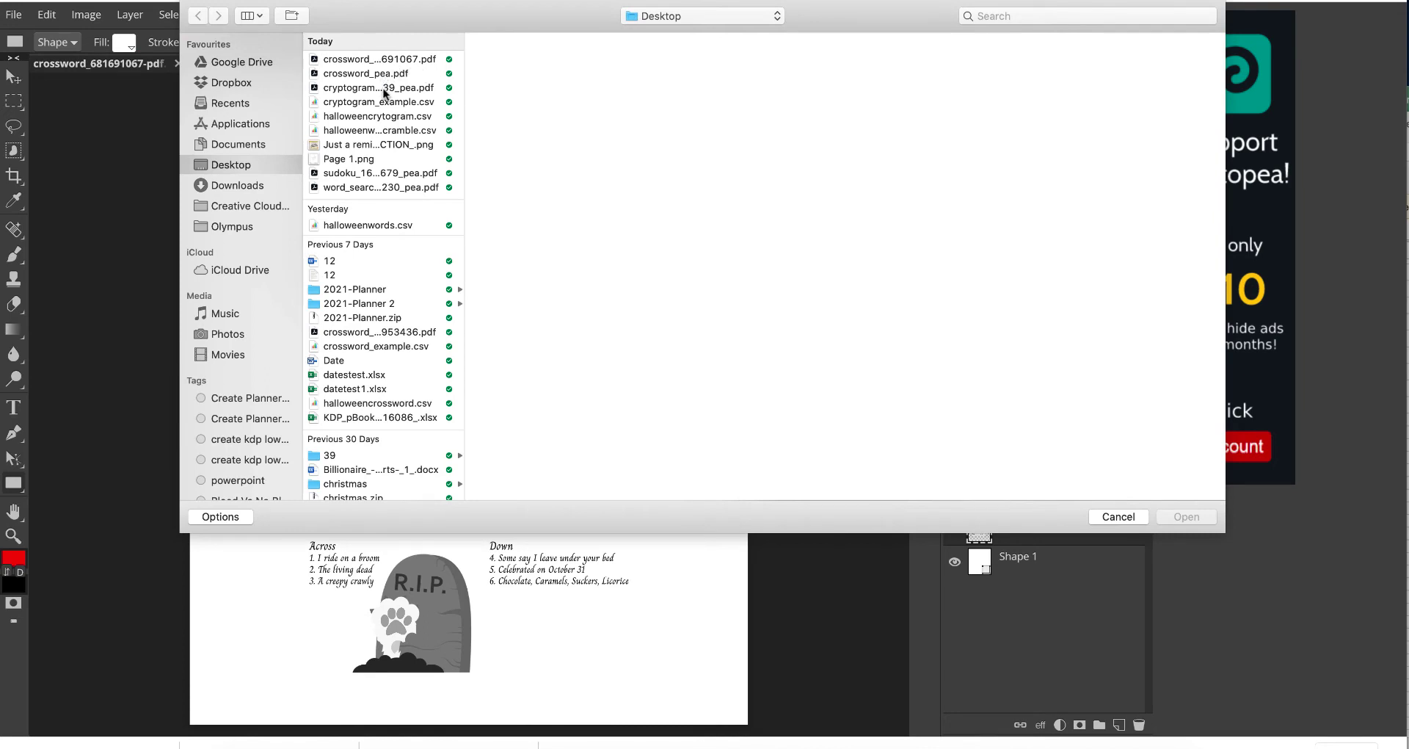
{"action": "left_click", "coordinate": [389, 88]}
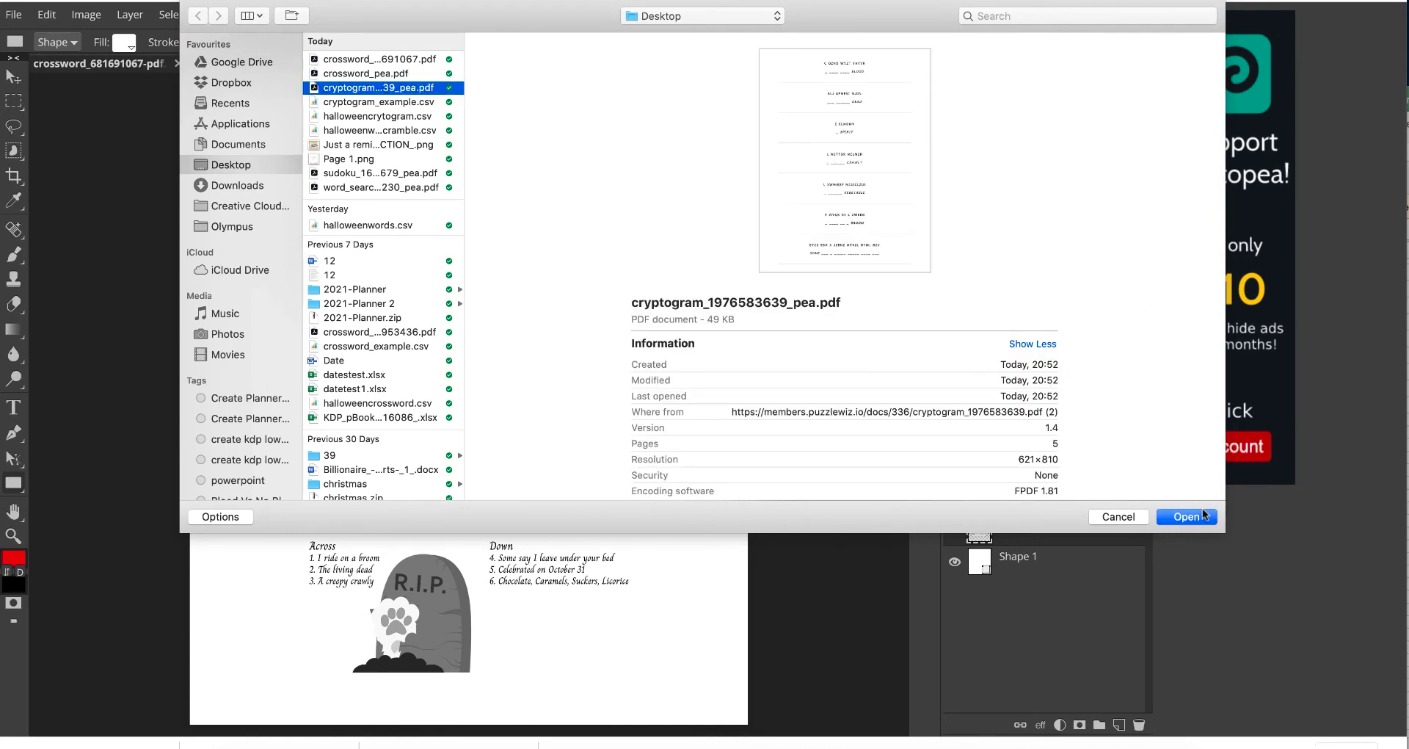
{"action": "left_click", "coordinate": [1204, 516]}
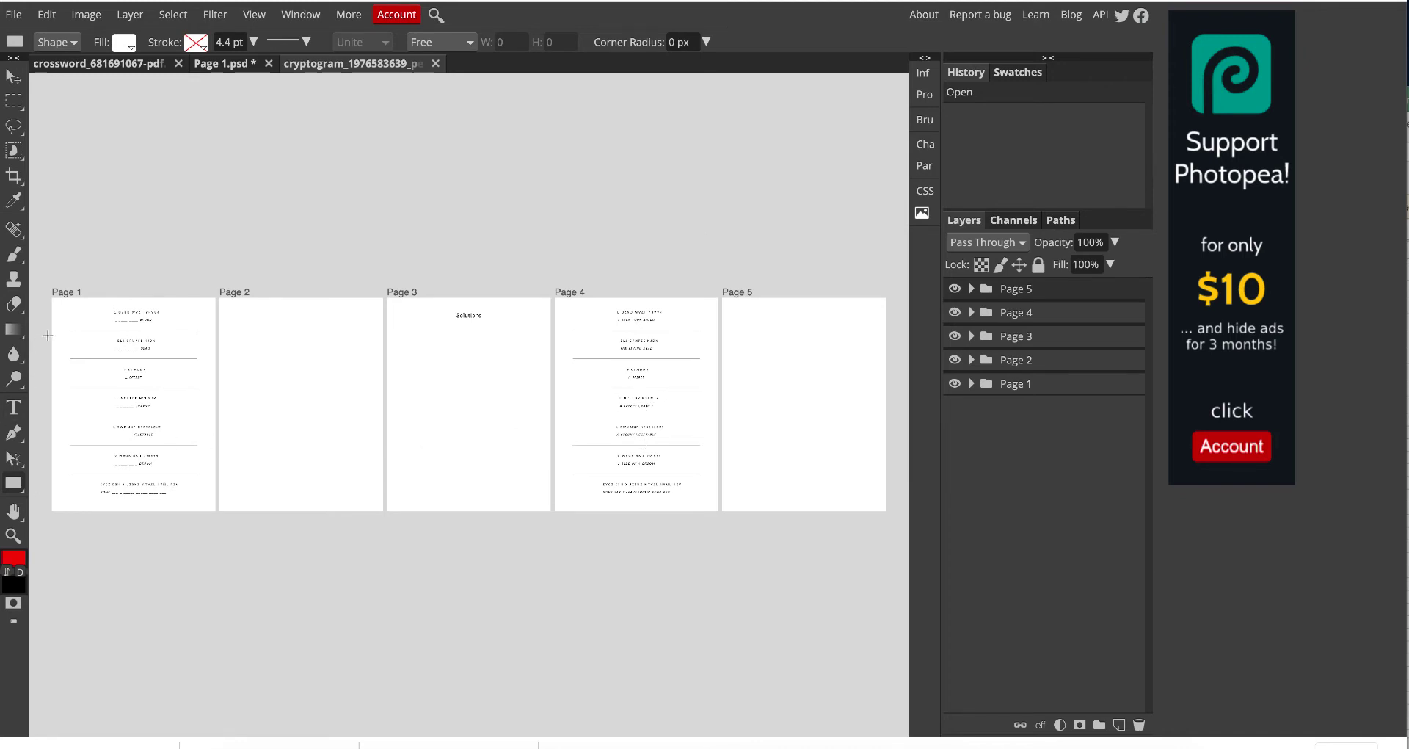
{"action": "left_click", "coordinate": [94, 331]}
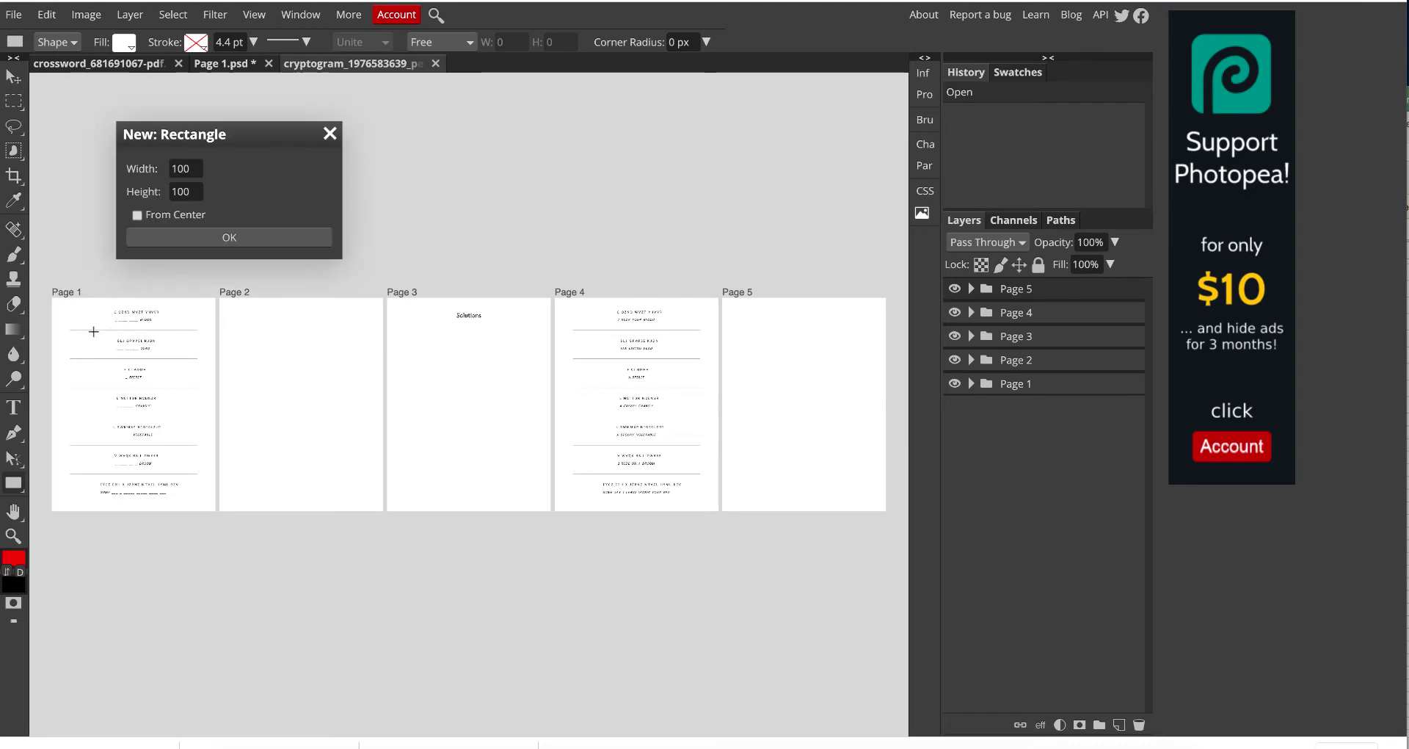
{"action": "key", "text": "Escape"}
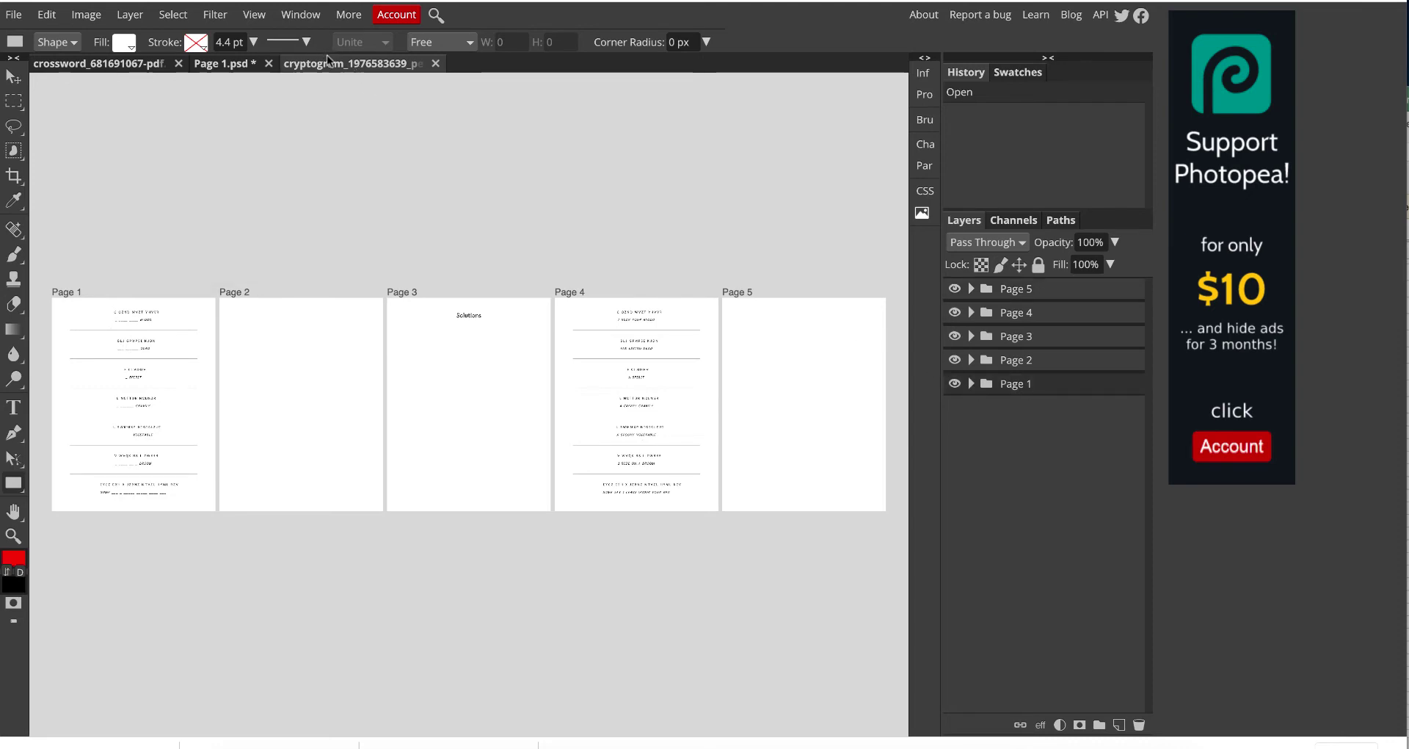
- Nudge Page 1 slightly downward with the Move tool and export it to the Desktop as a PNG image named cryptogram
{"action": "left_click", "coordinate": [14, 76]}
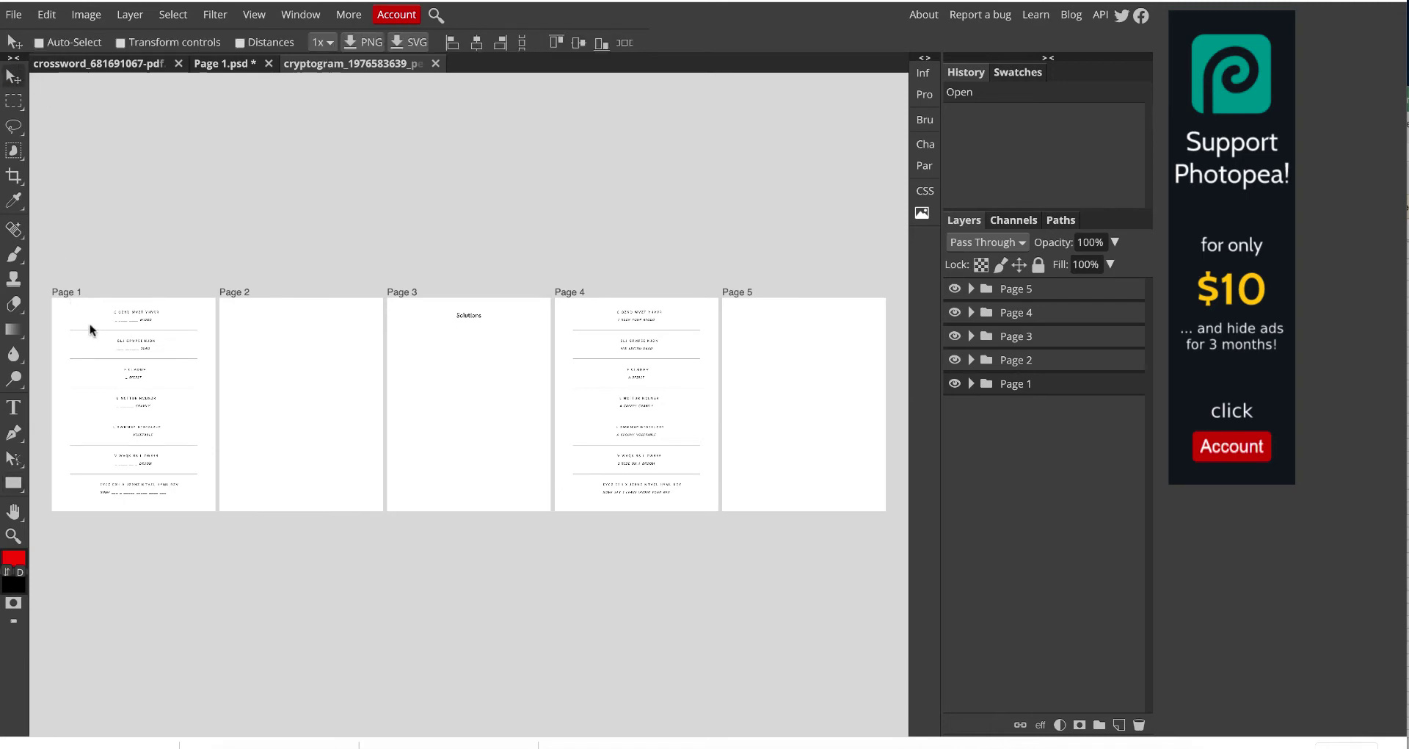
{"action": "key", "text": "Down"}
{"action": "key", "text": "Down"}
{"action": "key", "text": "Down"}
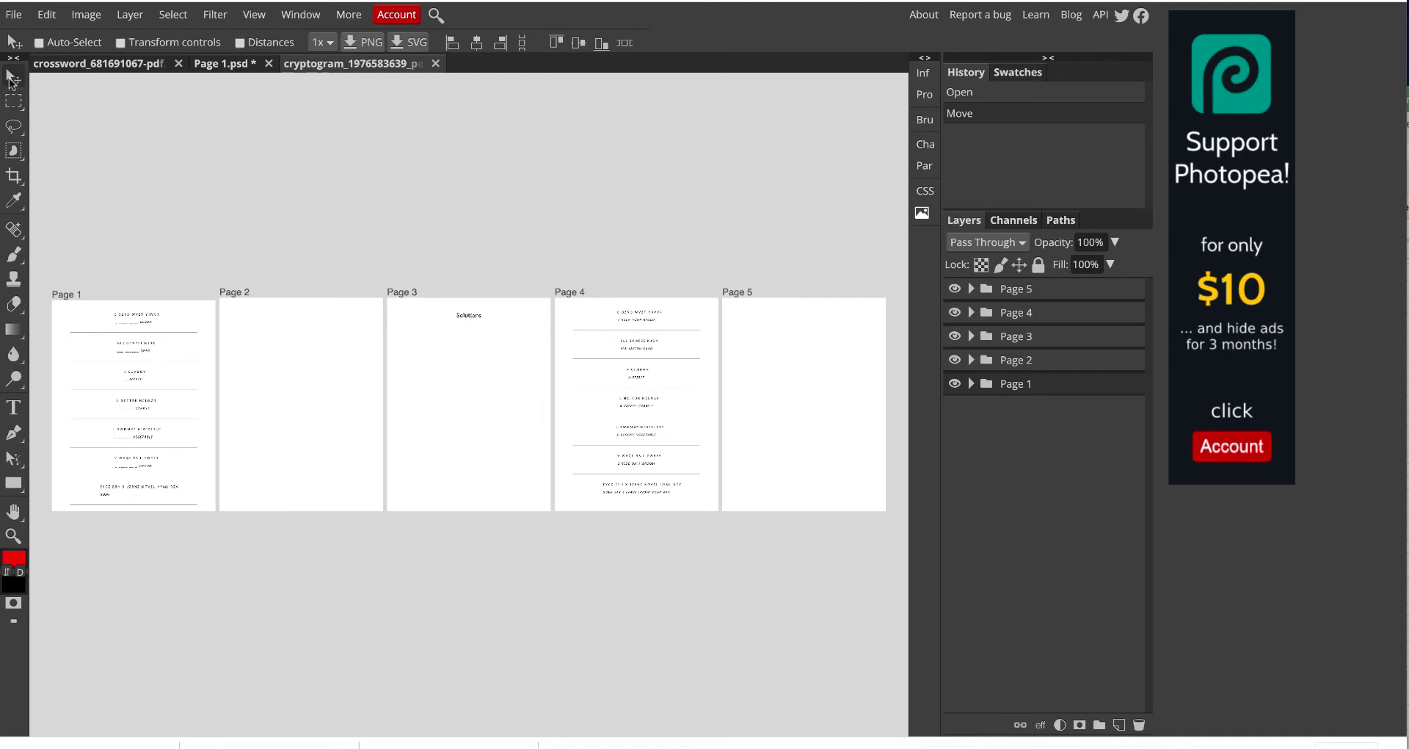
{"action": "left_click", "coordinate": [355, 41]}
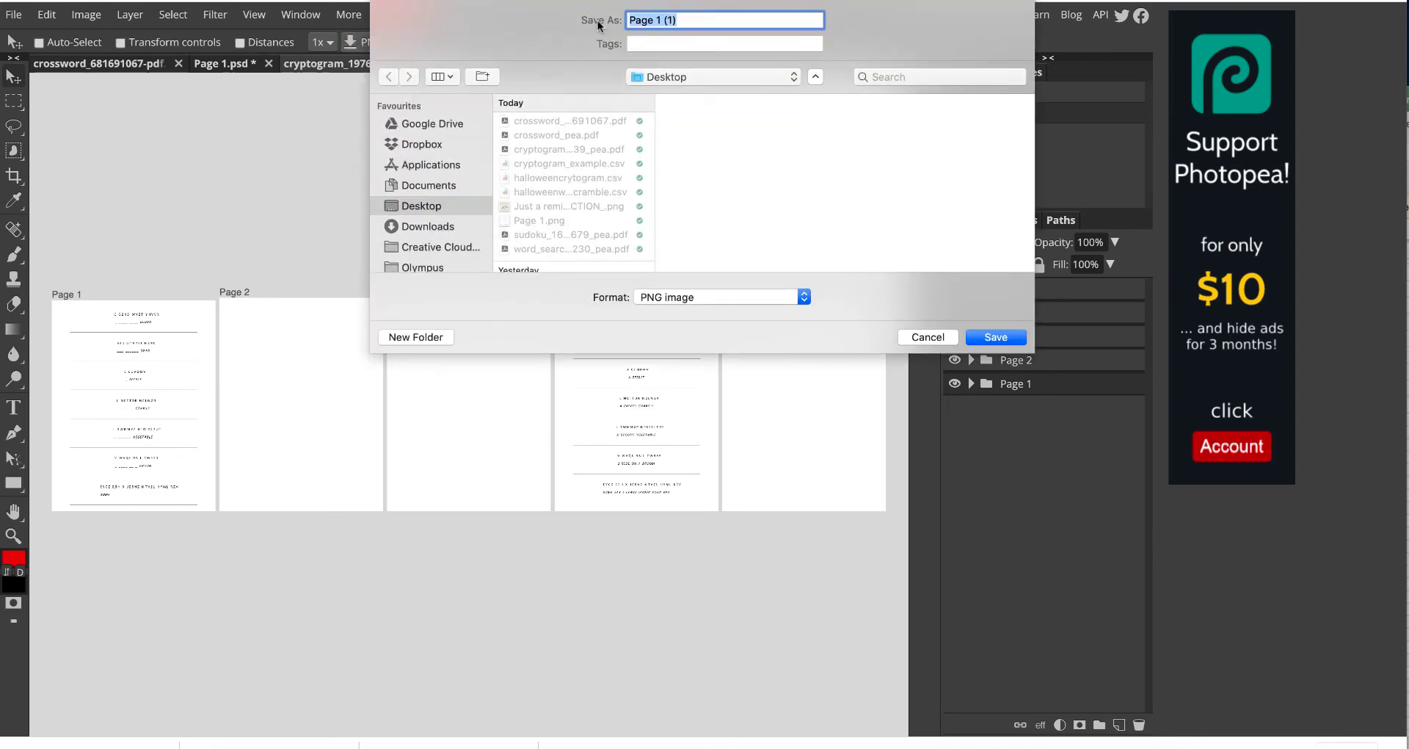
{"action": "type", "text": "sc"}
{"action": "key", "text": "BackSpace"}
{"action": "key", "text": "BackSpace"}
{"action": "type", "text": "c"}
{"action": "left_click", "coordinate": [1004, 338]}
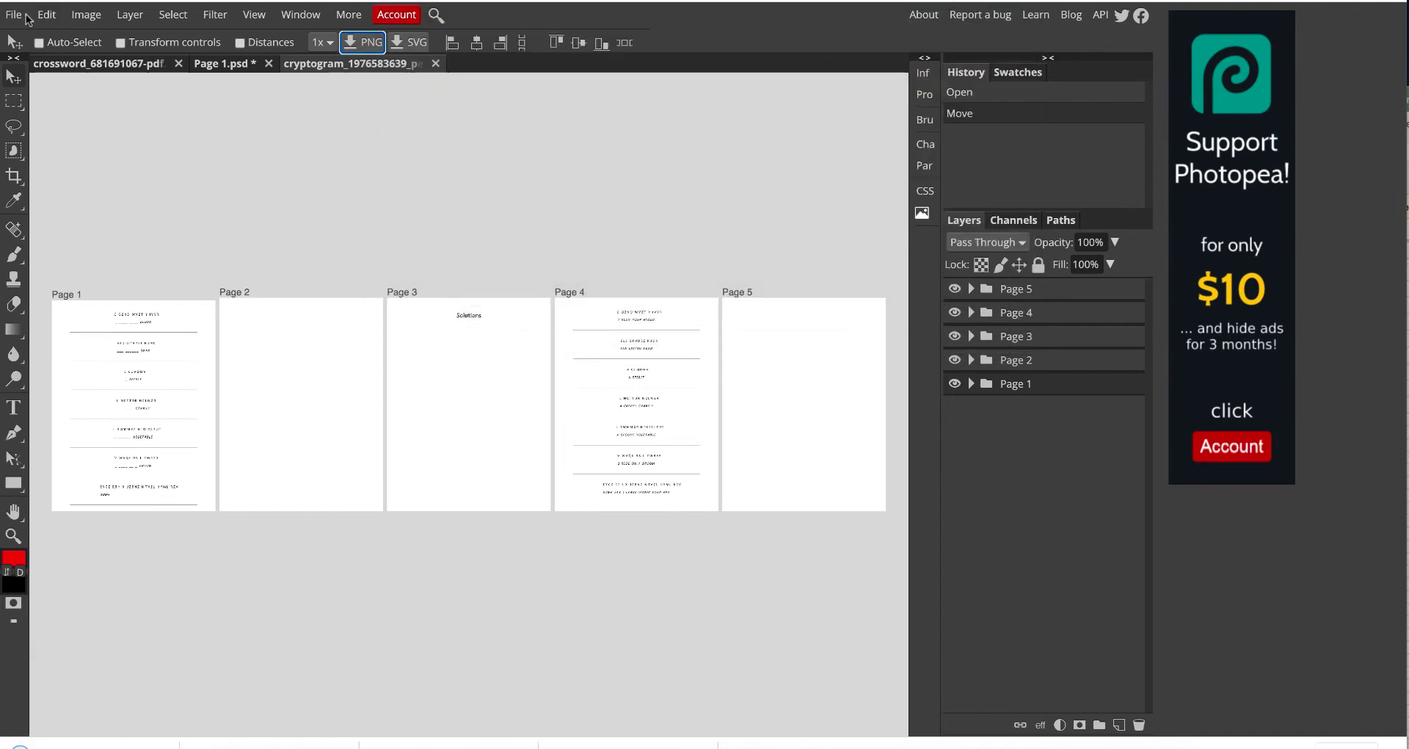
- Open the exported cryptogram.png from the Desktop as its own document
{"action": "left_click", "coordinate": [26, 19]}
{"action": "left_click", "coordinate": [45, 57]}
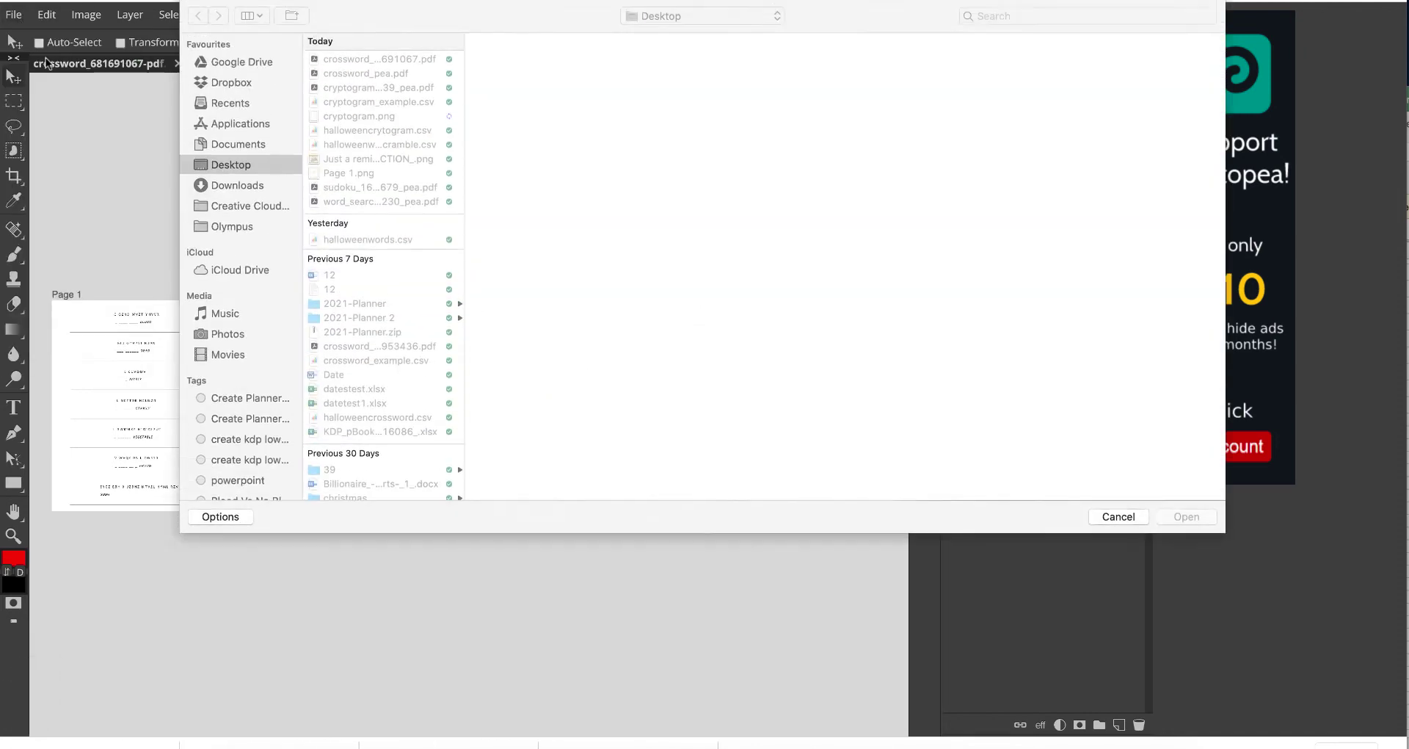
{"action": "left_click", "coordinate": [373, 117]}
{"action": "left_click", "coordinate": [1200, 517]}
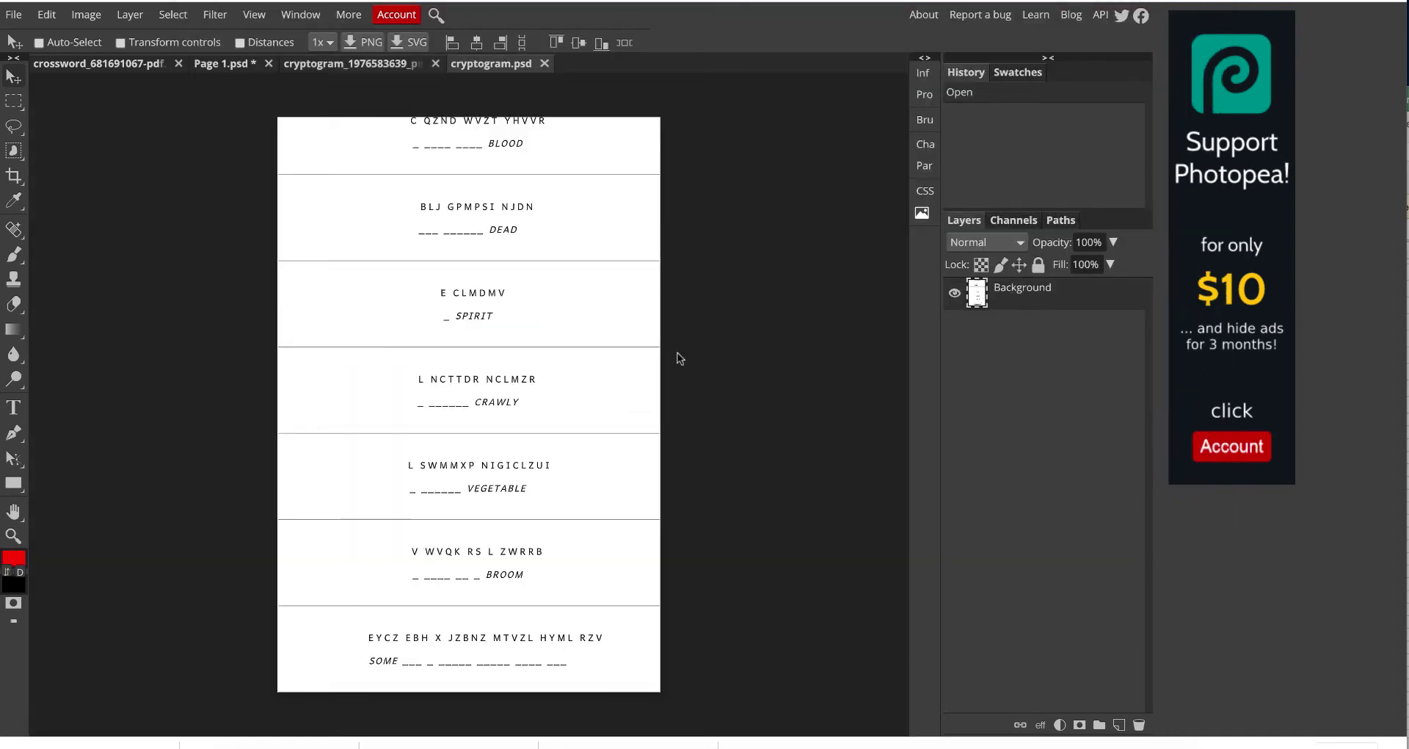
- Enlarge the canvas to a height of 11.25 in, with width and height linked
{"action": "left_click", "coordinate": [76, 17]}
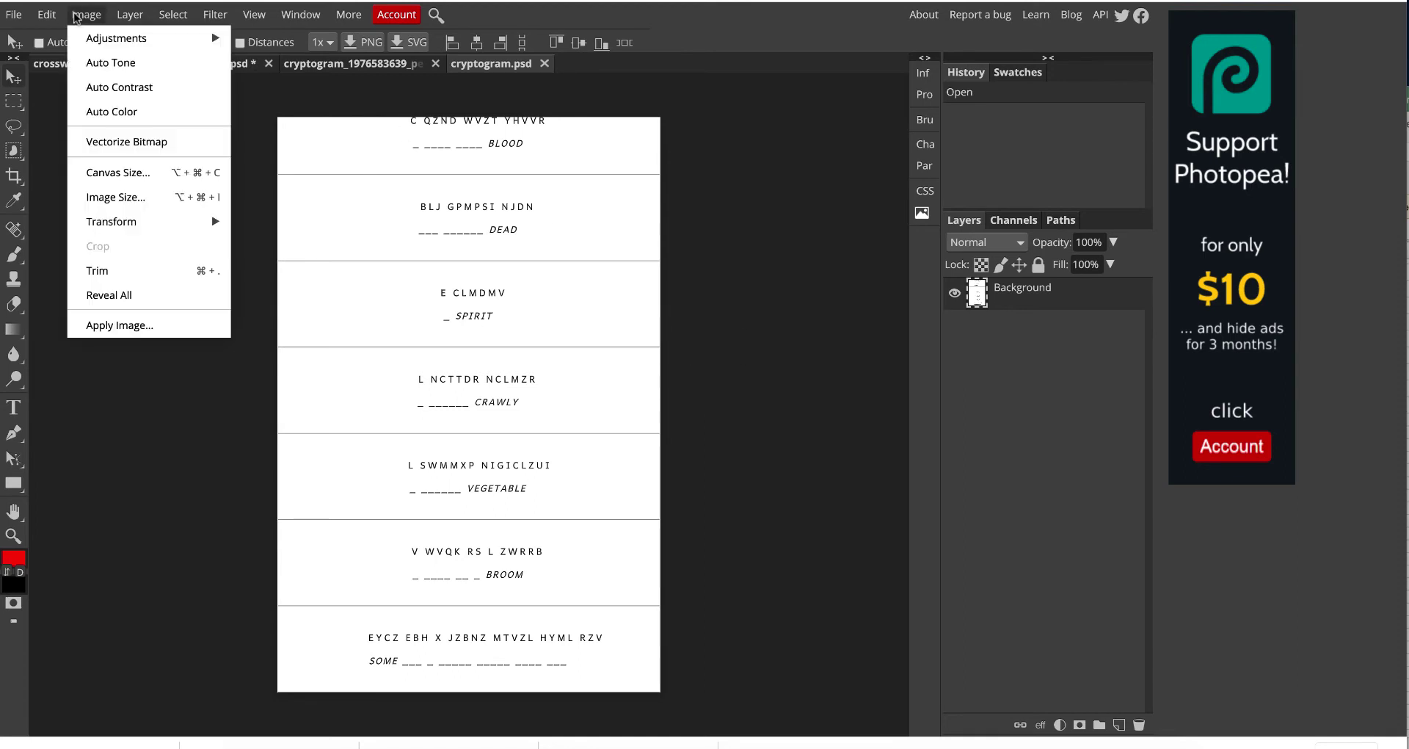
{"action": "mouse_move", "coordinate": [117, 38]}
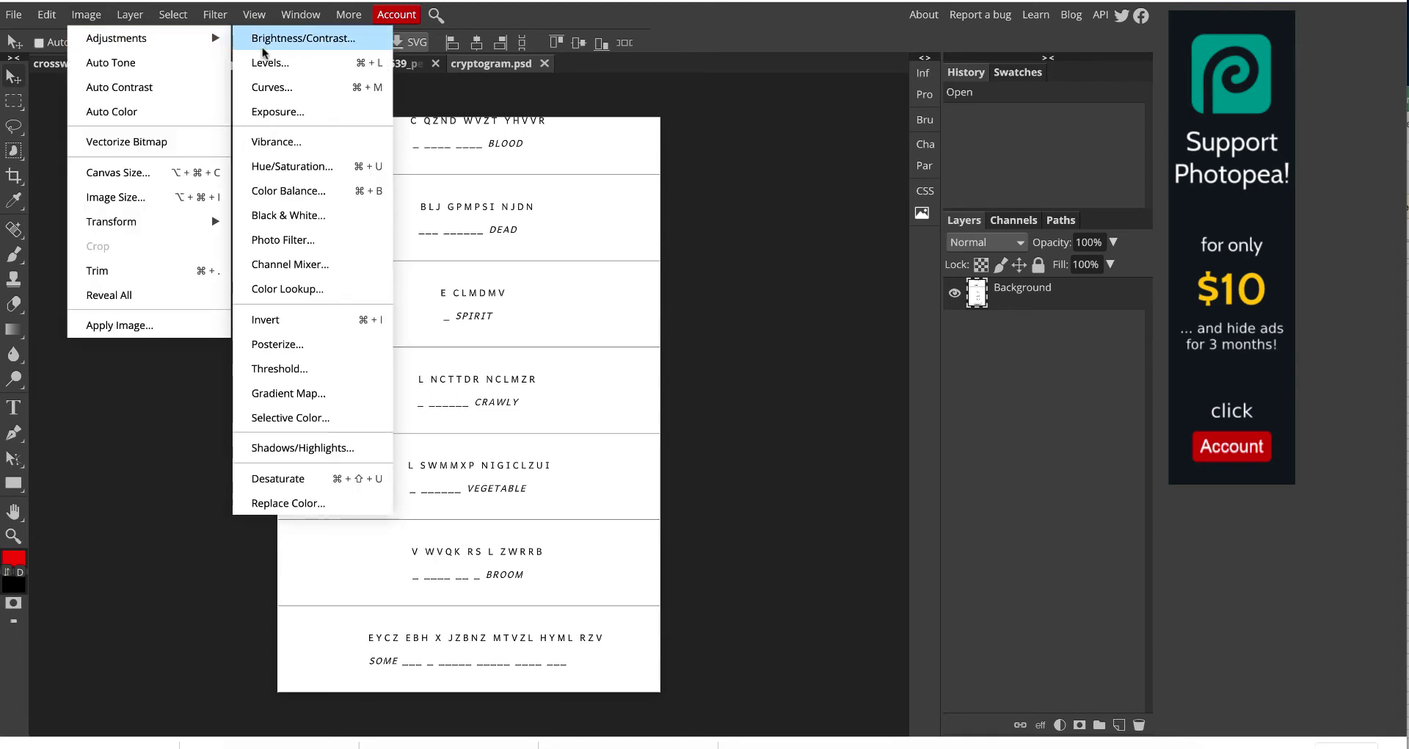
{"action": "left_click", "coordinate": [141, 171]}
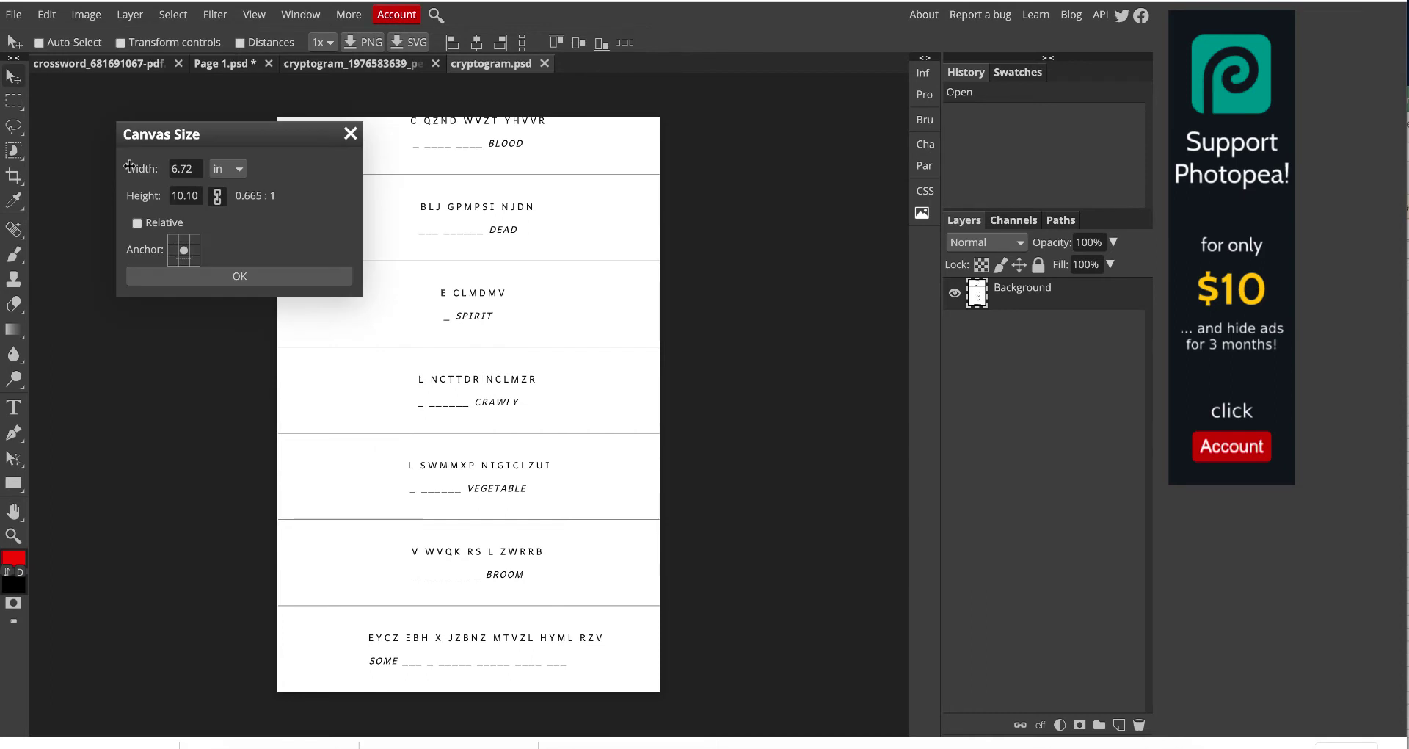
{"action": "left_click", "coordinate": [193, 170]}
{"action": "left_click_drag", "start_coordinate": [196, 168], "coordinate": [125, 163]}
{"action": "type", "text": "8."}
{"action": "left_click_drag", "start_coordinate": [200, 195], "coordinate": [137, 190]}
{"action": "type", "text": "11.25"}
{"action": "left_click", "coordinate": [245, 275]}
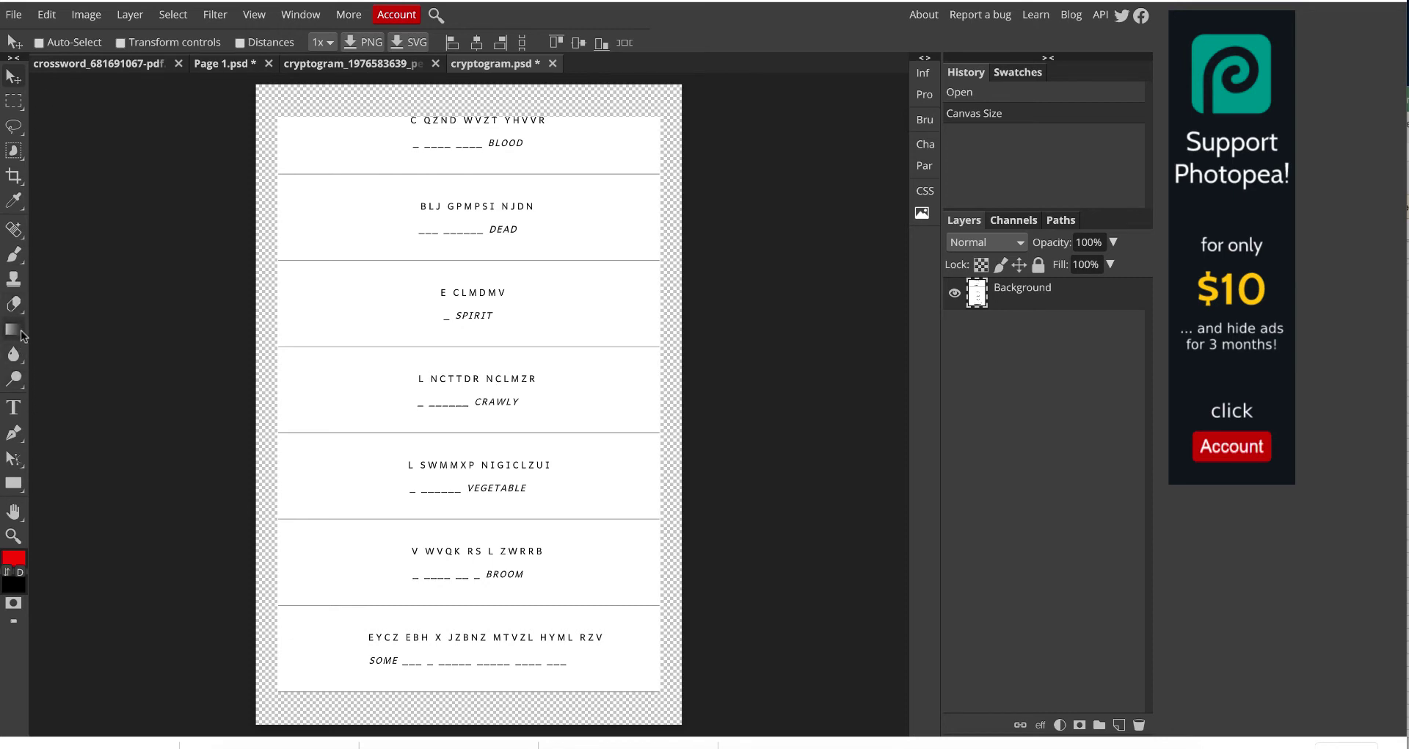
- Draw a white rectangle over the whole canvas and move its layer beneath the Background layer
{"action": "left_click", "coordinate": [14, 486]}
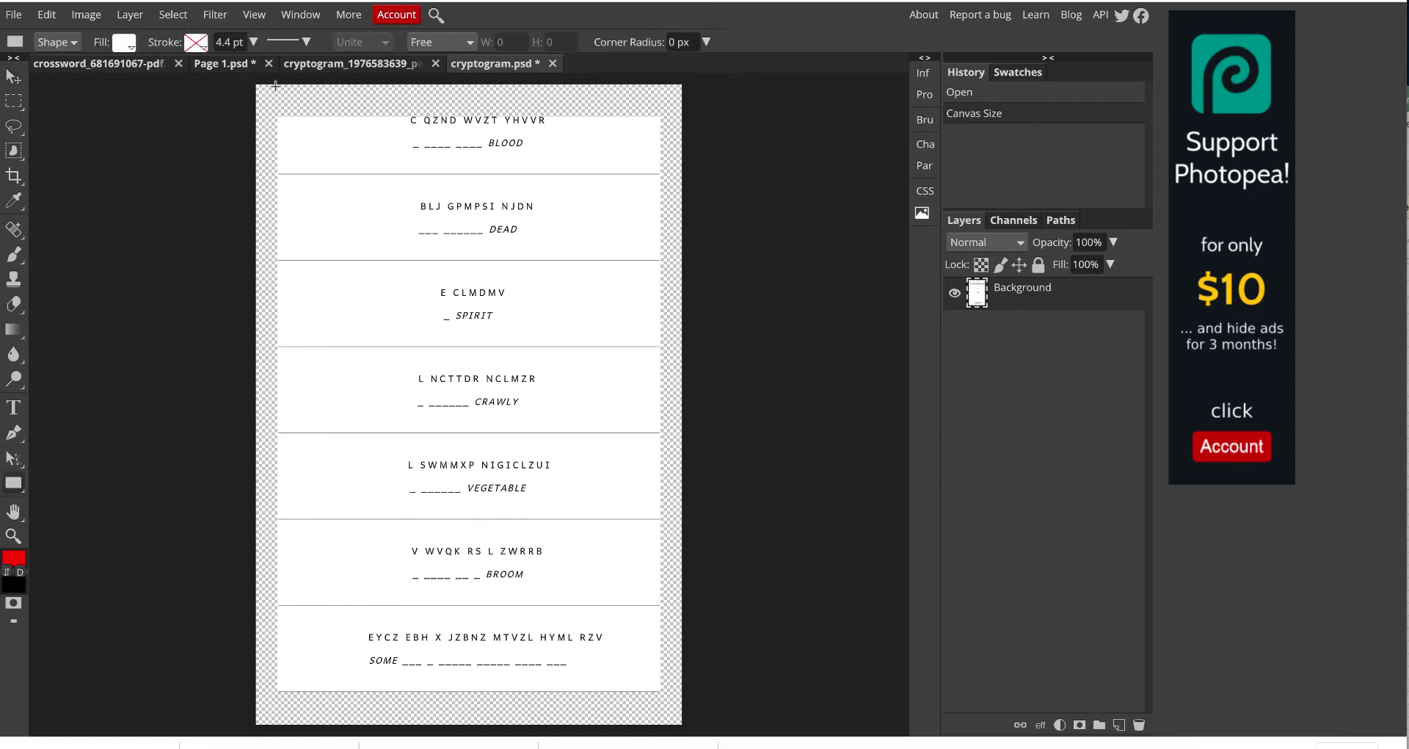
{"action": "left_click_drag", "start_coordinate": [258, 83], "coordinate": [683, 722]}
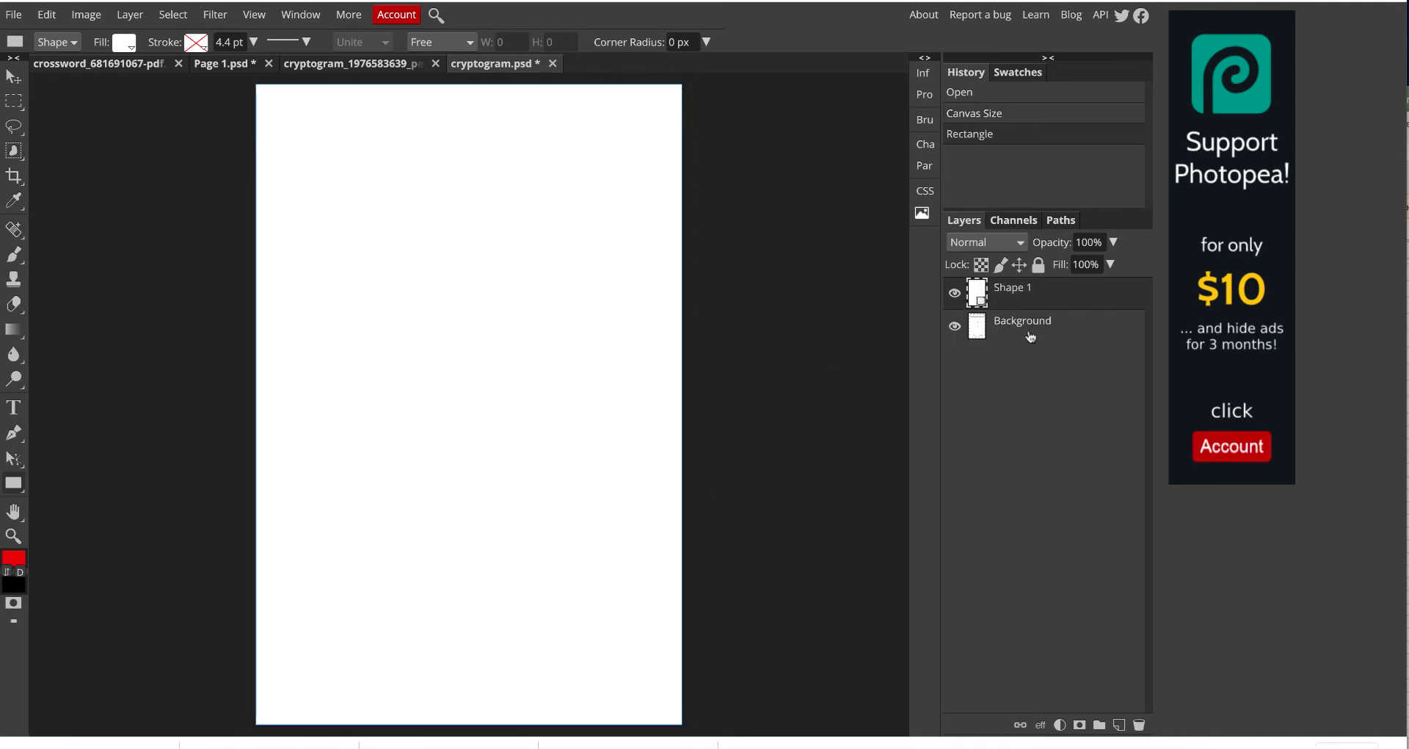
{"action": "left_click_drag", "start_coordinate": [1026, 298], "coordinate": [1028, 343]}
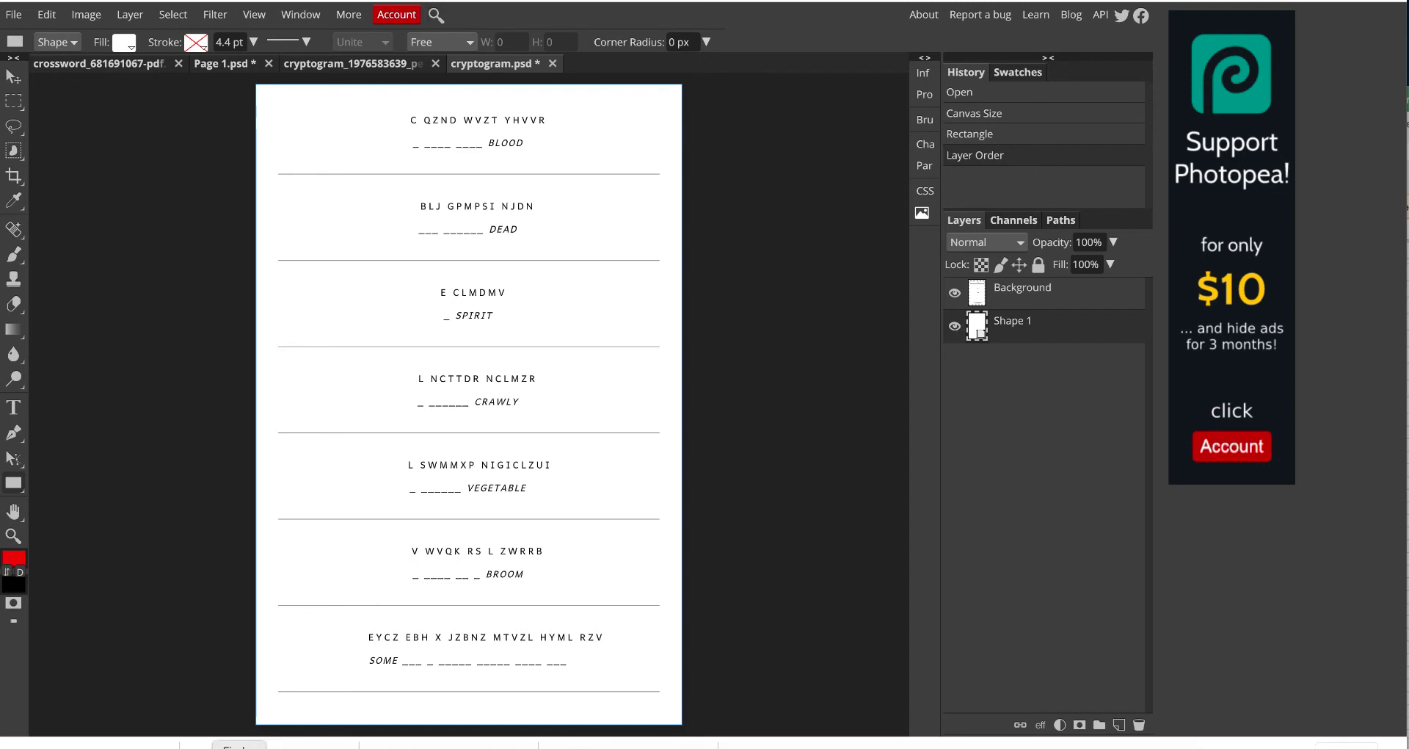
- Place 4.png from the Black Cat PNG folder of Halloween Pack File 1 on the page and move its layer above Background
{"action": "left_click", "coordinate": [239, 747]}
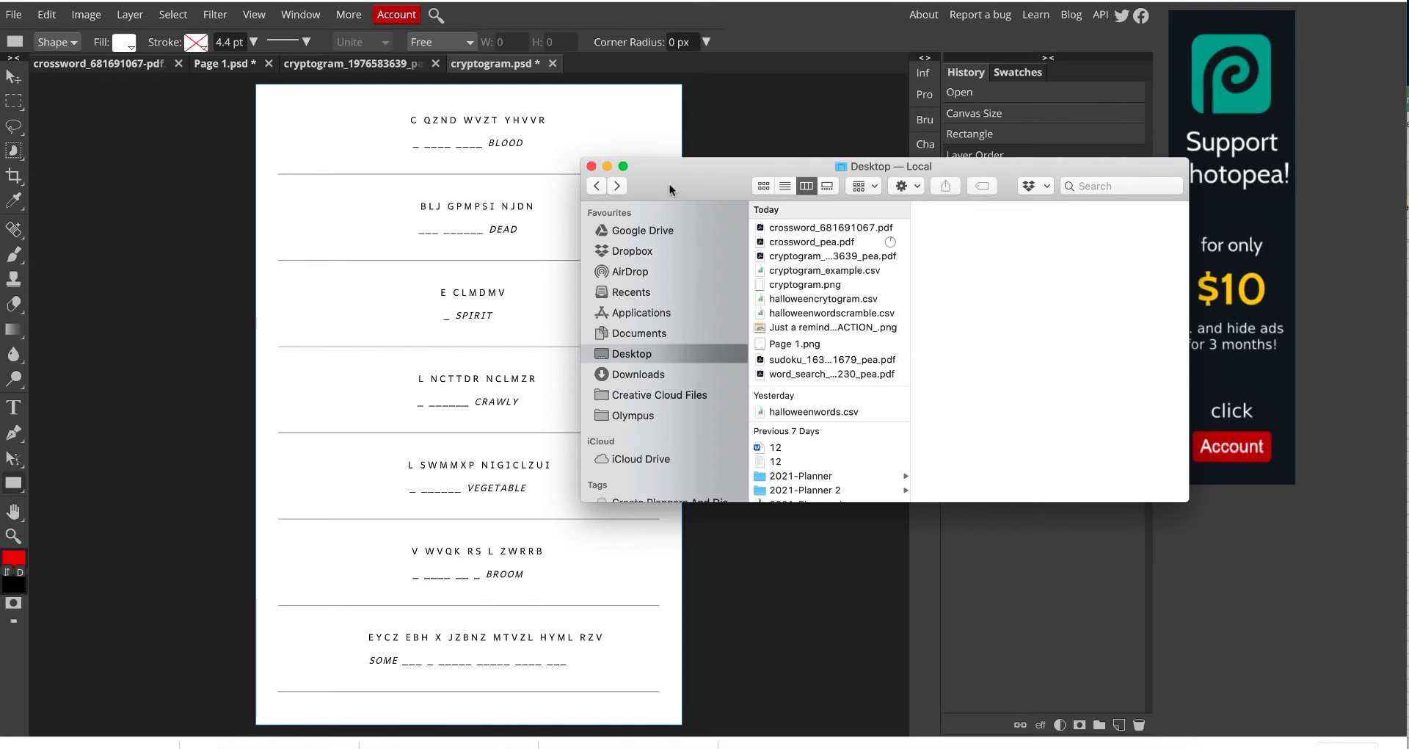
{"action": "key", "text": "super+n"}
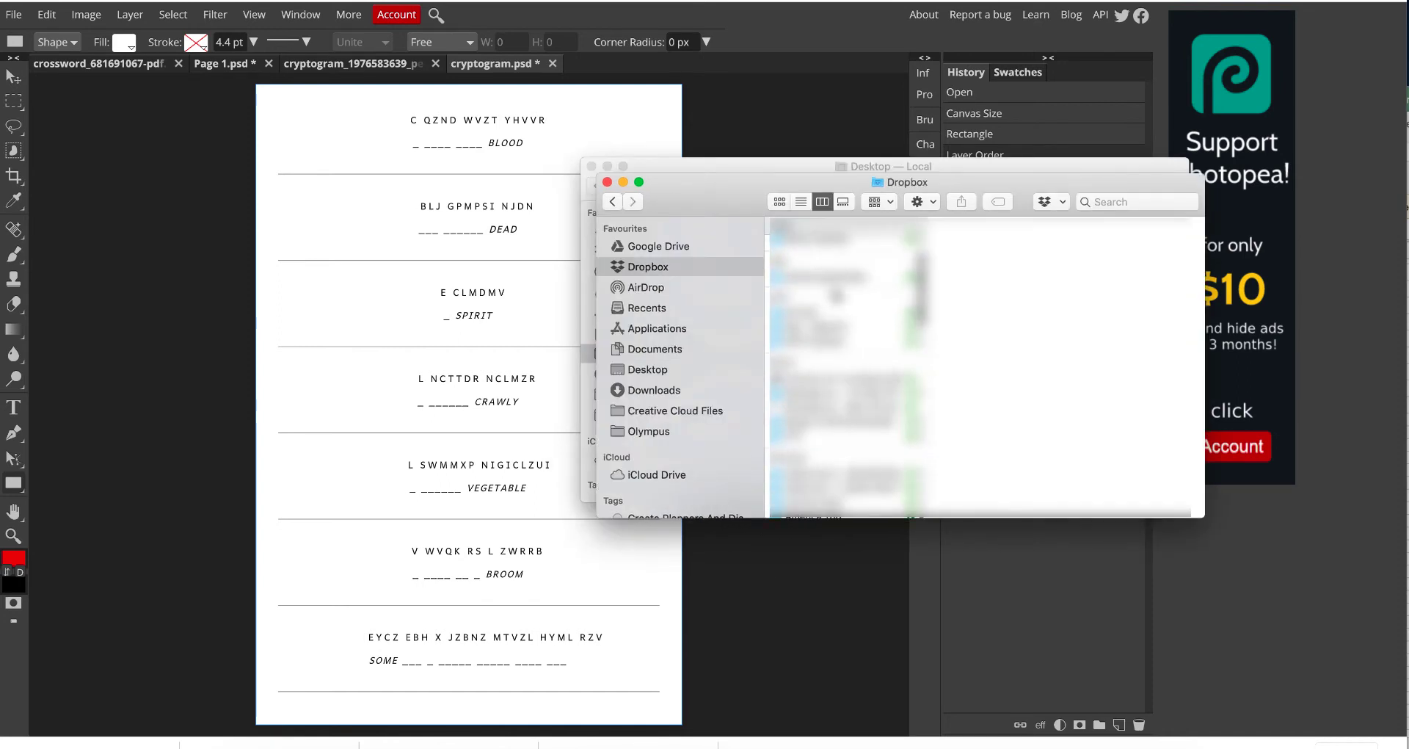
{"action": "scroll", "coordinate": [836, 296], "scroll_direction": "down", "scroll_amount": 10}
{"action": "left_click", "coordinate": [1086, 258]}
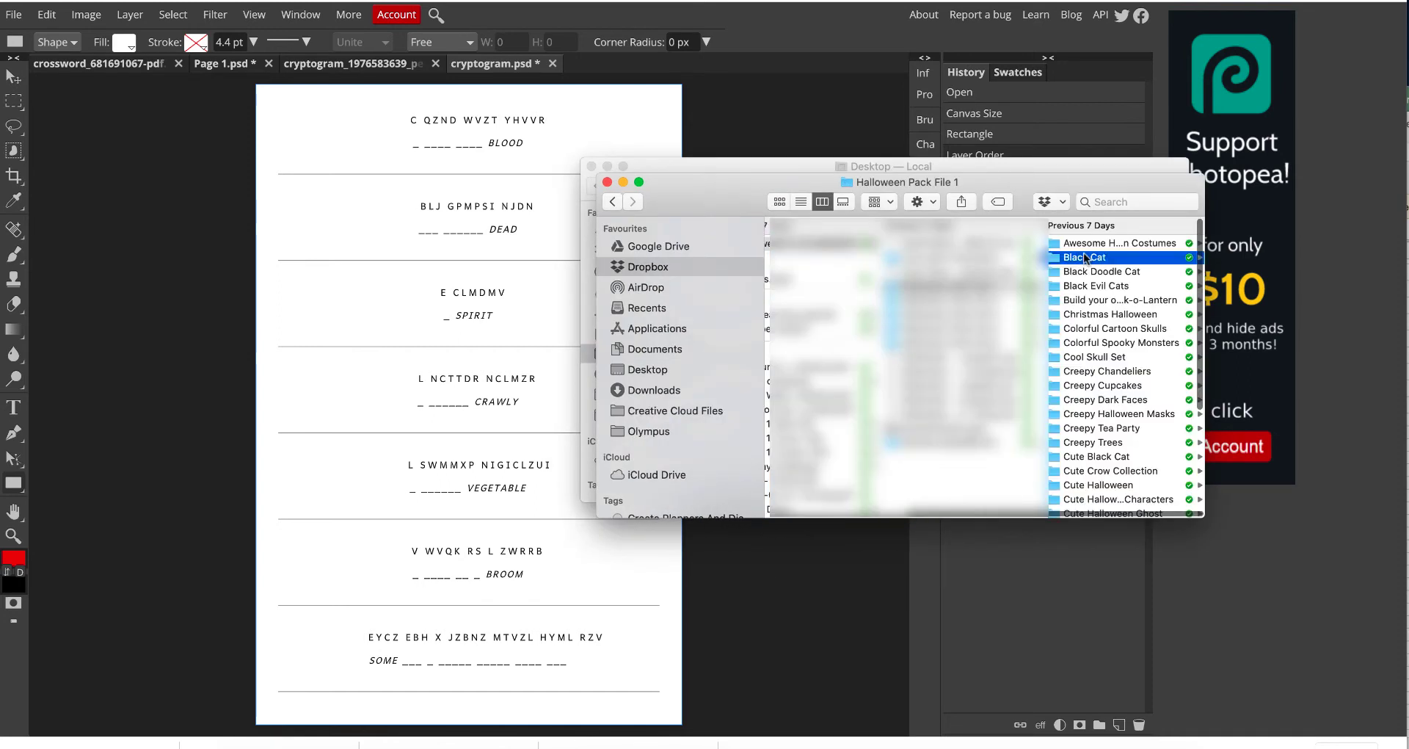
{"action": "left_click", "coordinate": [1077, 258]}
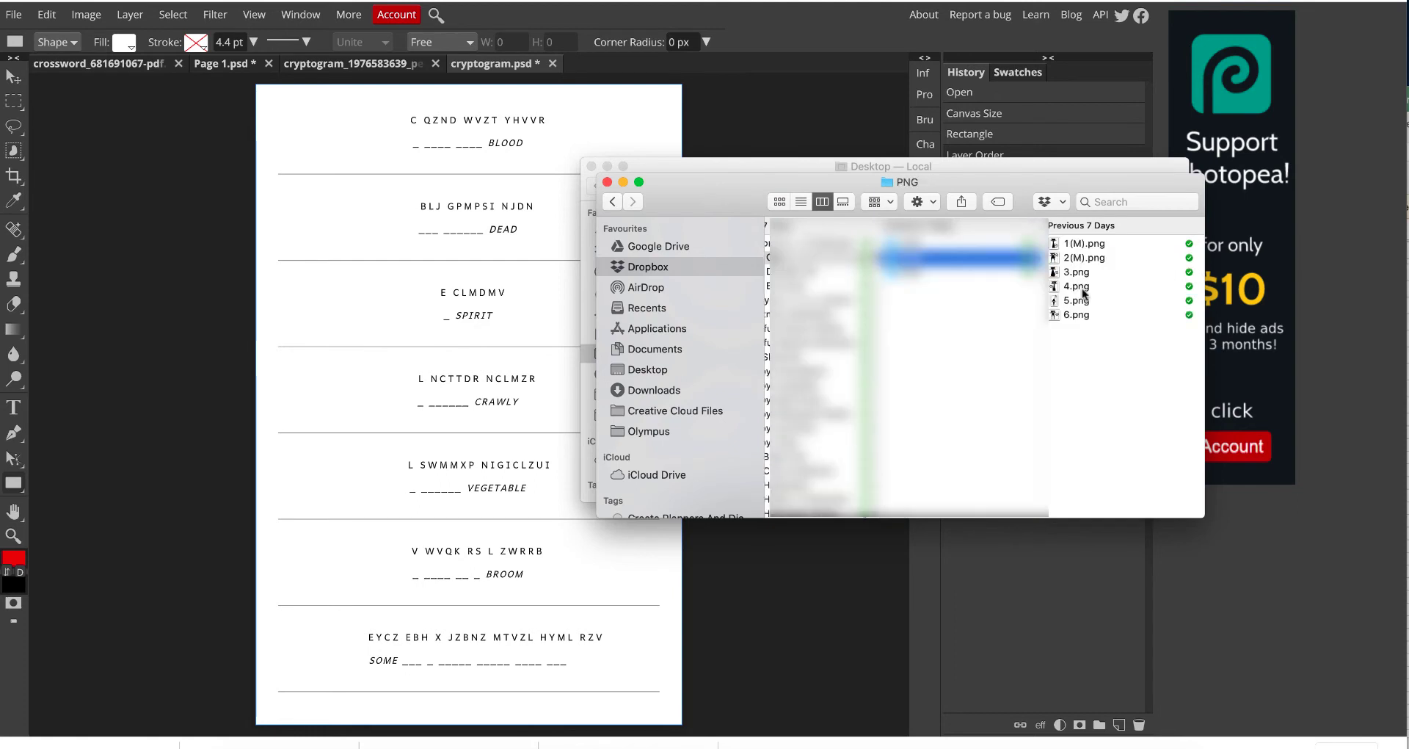
{"action": "left_click", "coordinate": [1090, 258]}
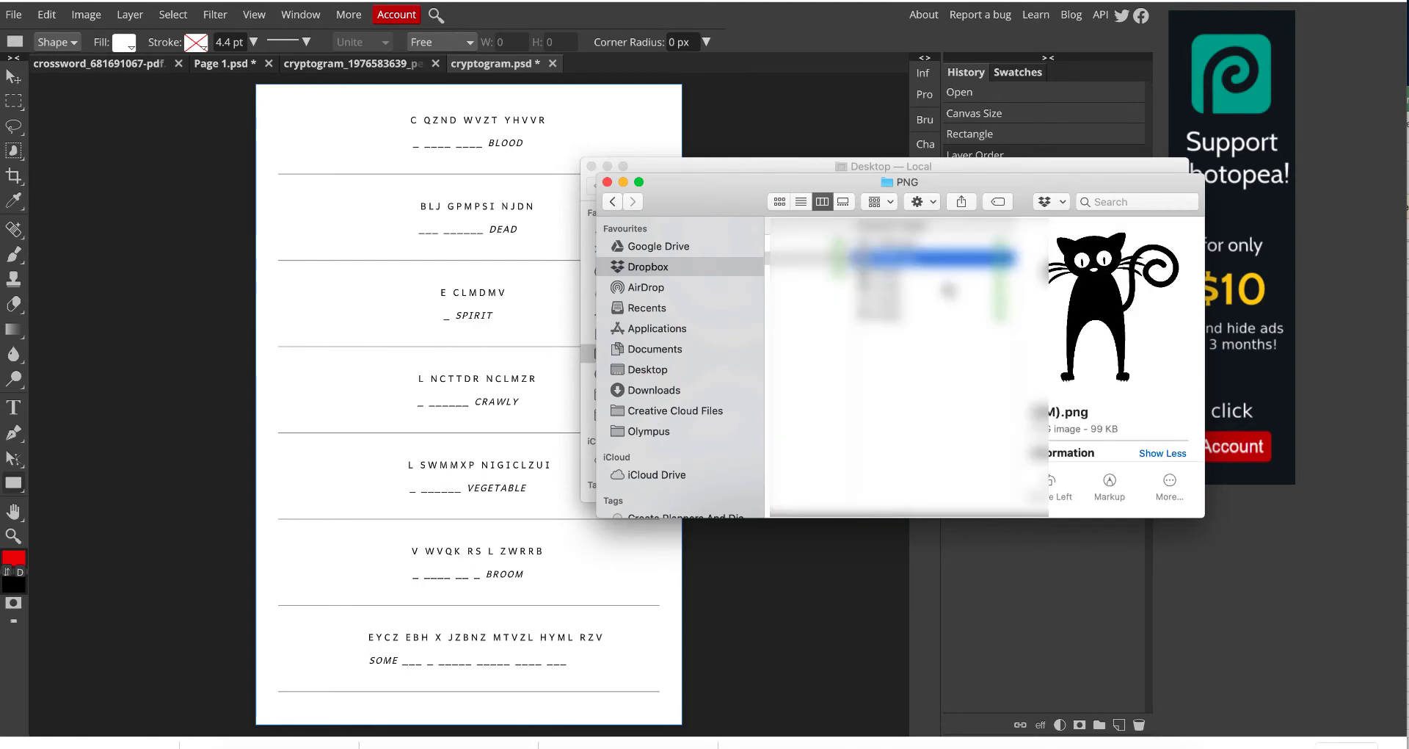
{"action": "left_click", "coordinate": [886, 275]}
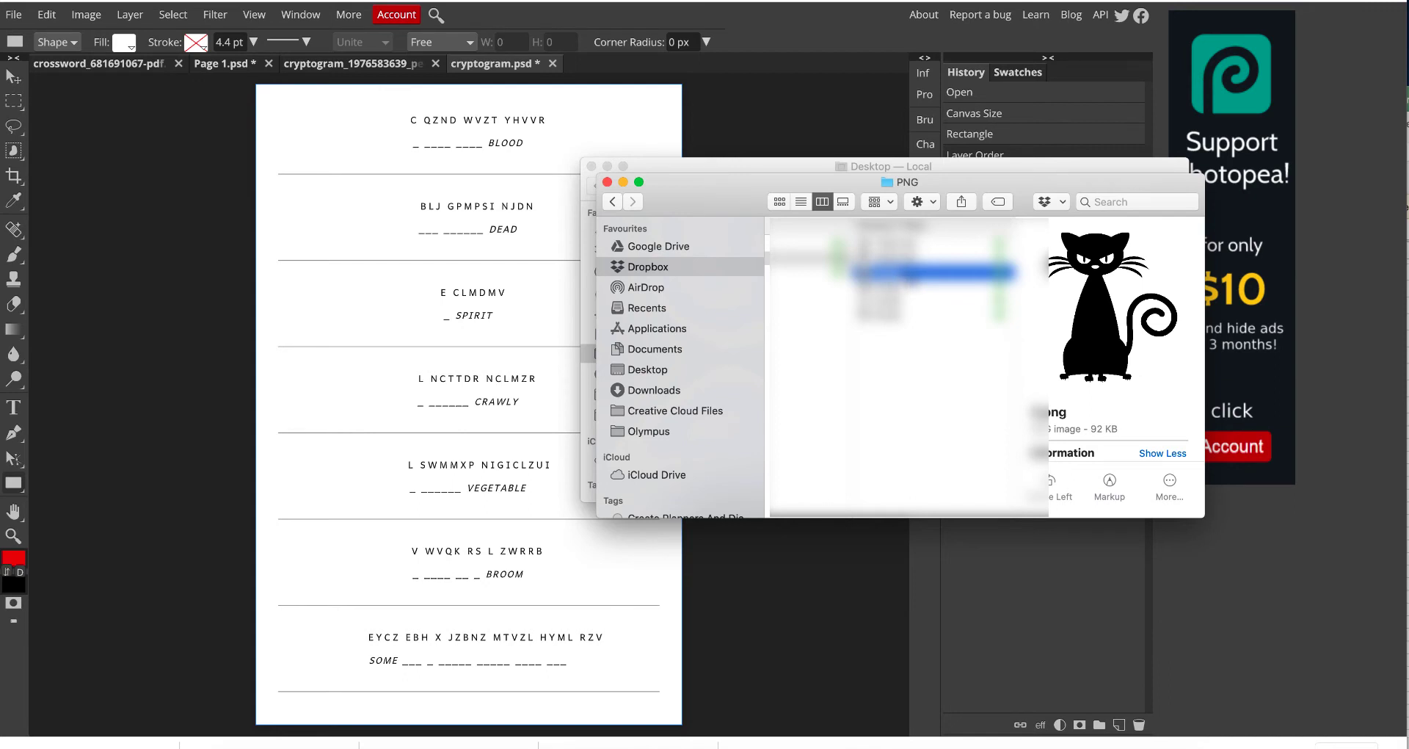
{"action": "left_click", "coordinate": [890, 288]}
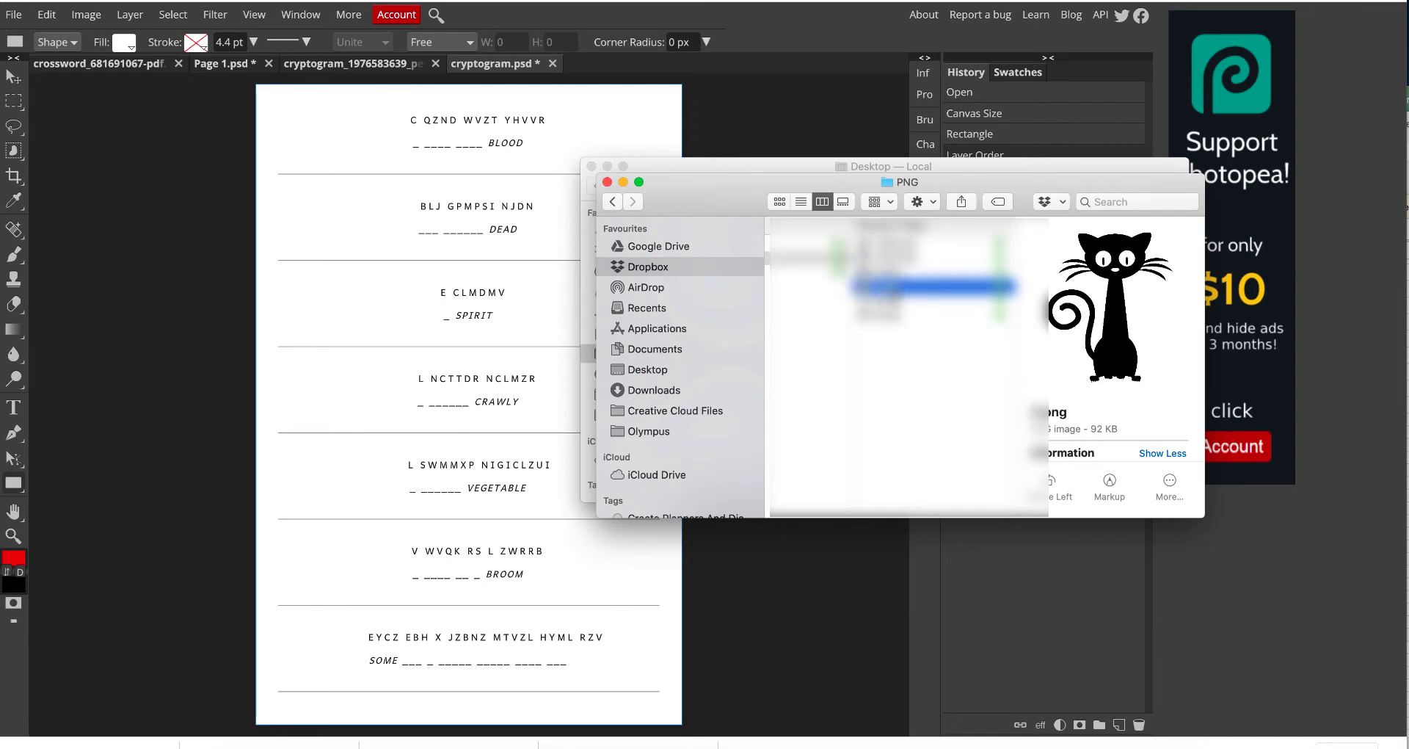
{"action": "left_click_drag", "start_coordinate": [889, 289], "coordinate": [463, 245]}
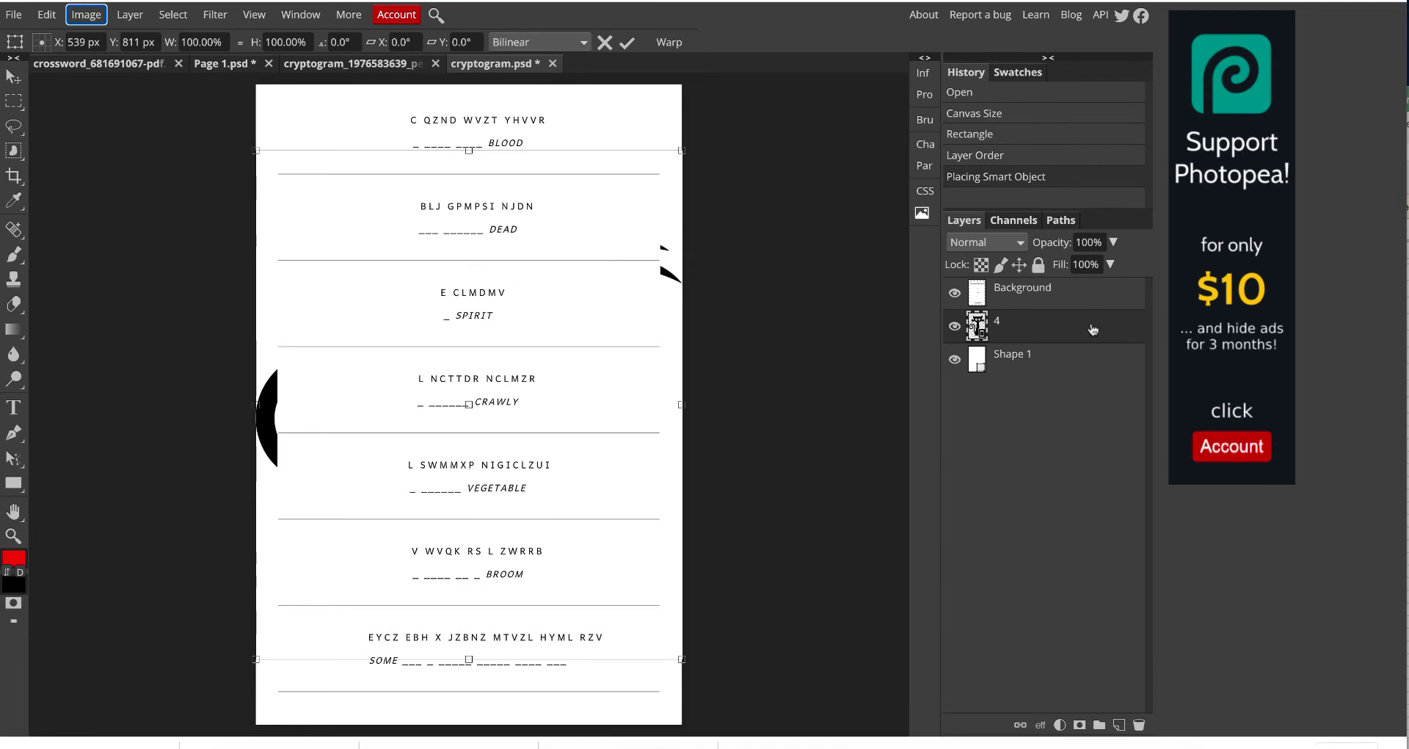
{"action": "left_click_drag", "start_coordinate": [1094, 329], "coordinate": [1037, 298]}
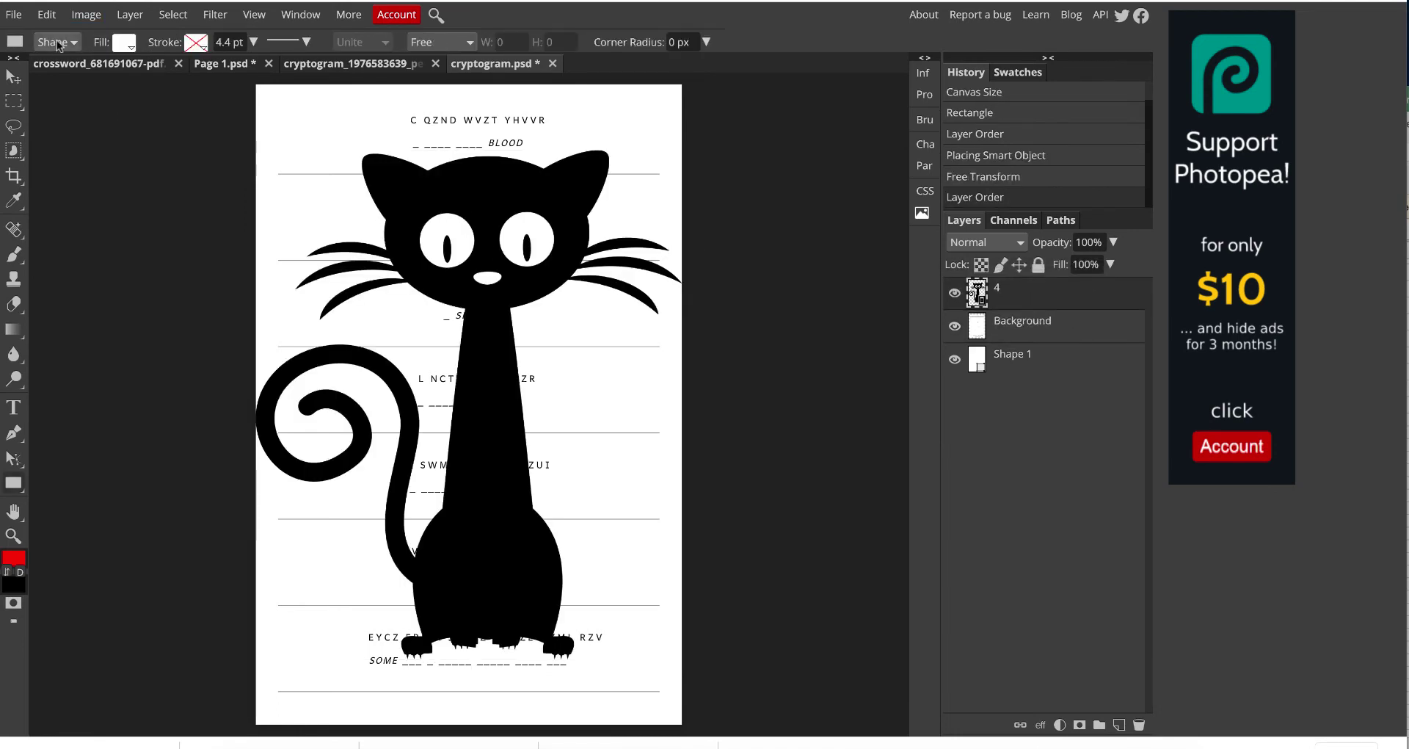
- Scale the black cat to about 25% and place it to the right of the SPIRIT and CRAWLY puzzles
{"action": "left_click", "coordinate": [45, 15]}
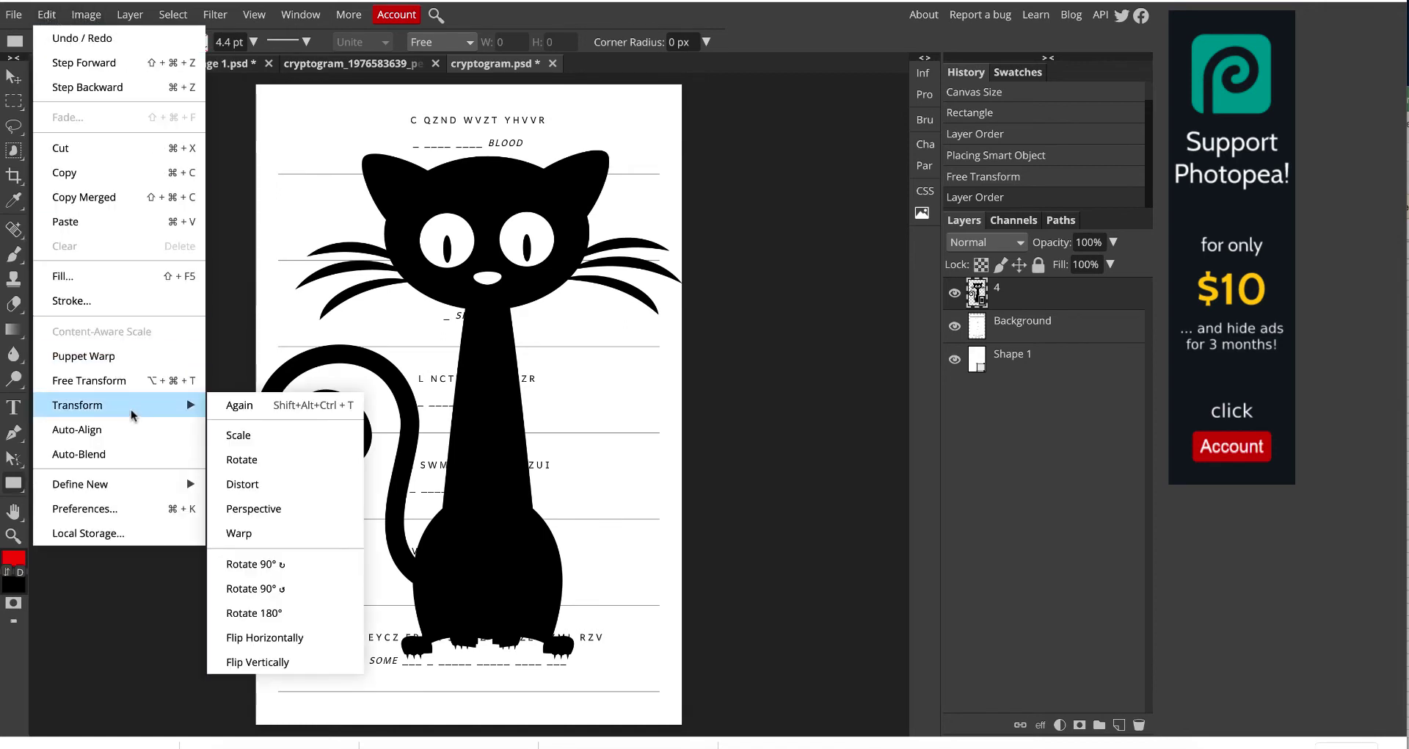
{"action": "left_click", "coordinate": [136, 381]}
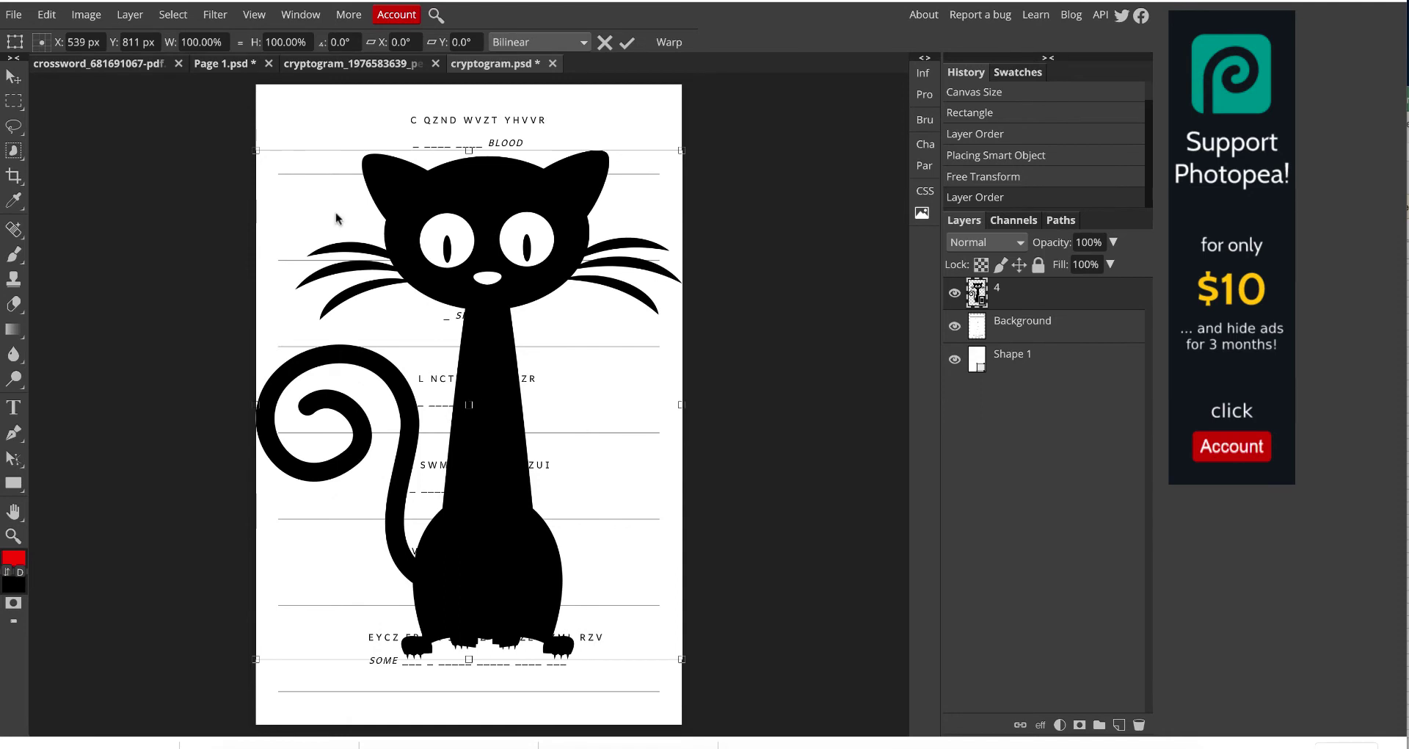
{"action": "left_click_drag", "start_coordinate": [254, 150], "coordinate": [576, 533]}
{"action": "left_click_drag", "start_coordinate": [630, 595], "coordinate": [594, 345]}
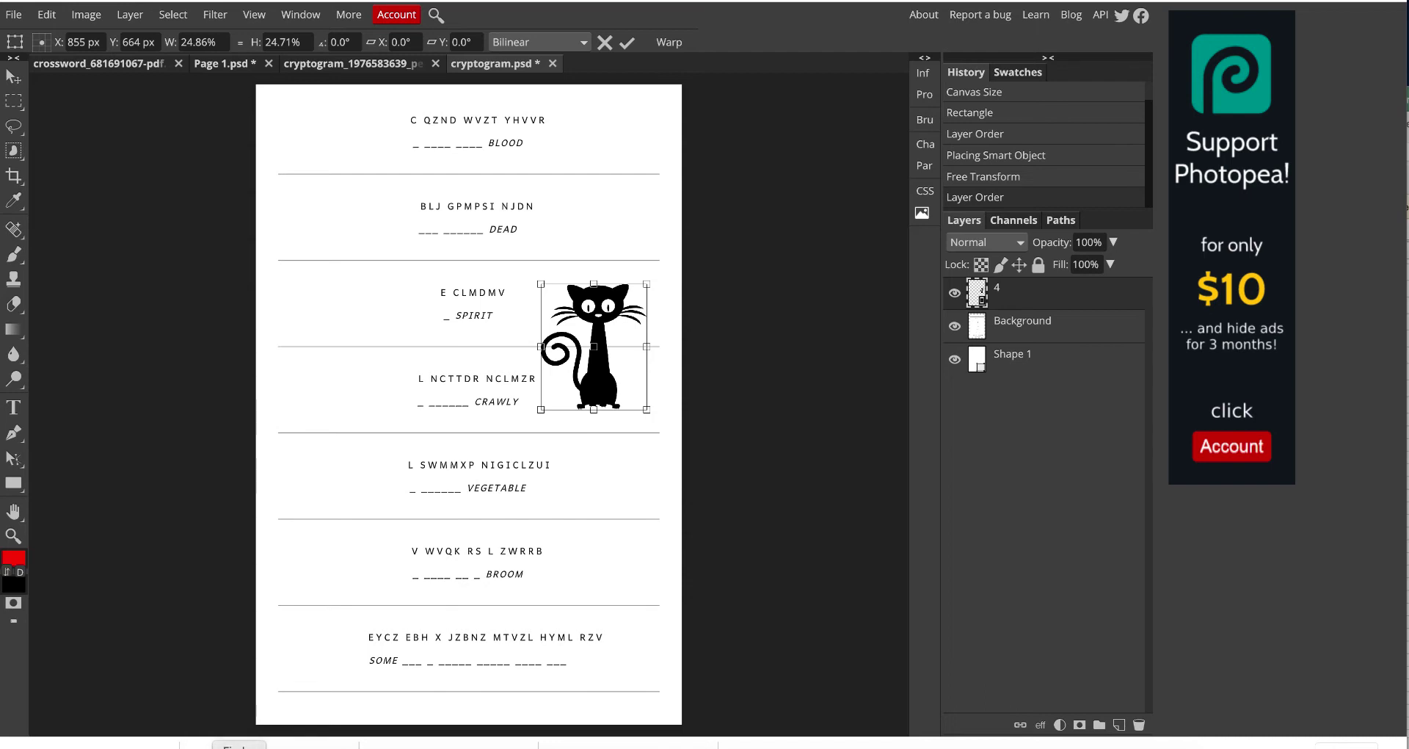
- Browse the clip-art folders of Halloween Pack File 1, including the Creepy Trees PNG folder, for another decoration
{"action": "left_click", "coordinate": [238, 746]}
{"action": "scroll", "coordinate": [798, 324], "scroll_direction": "left", "scroll_amount": 3}
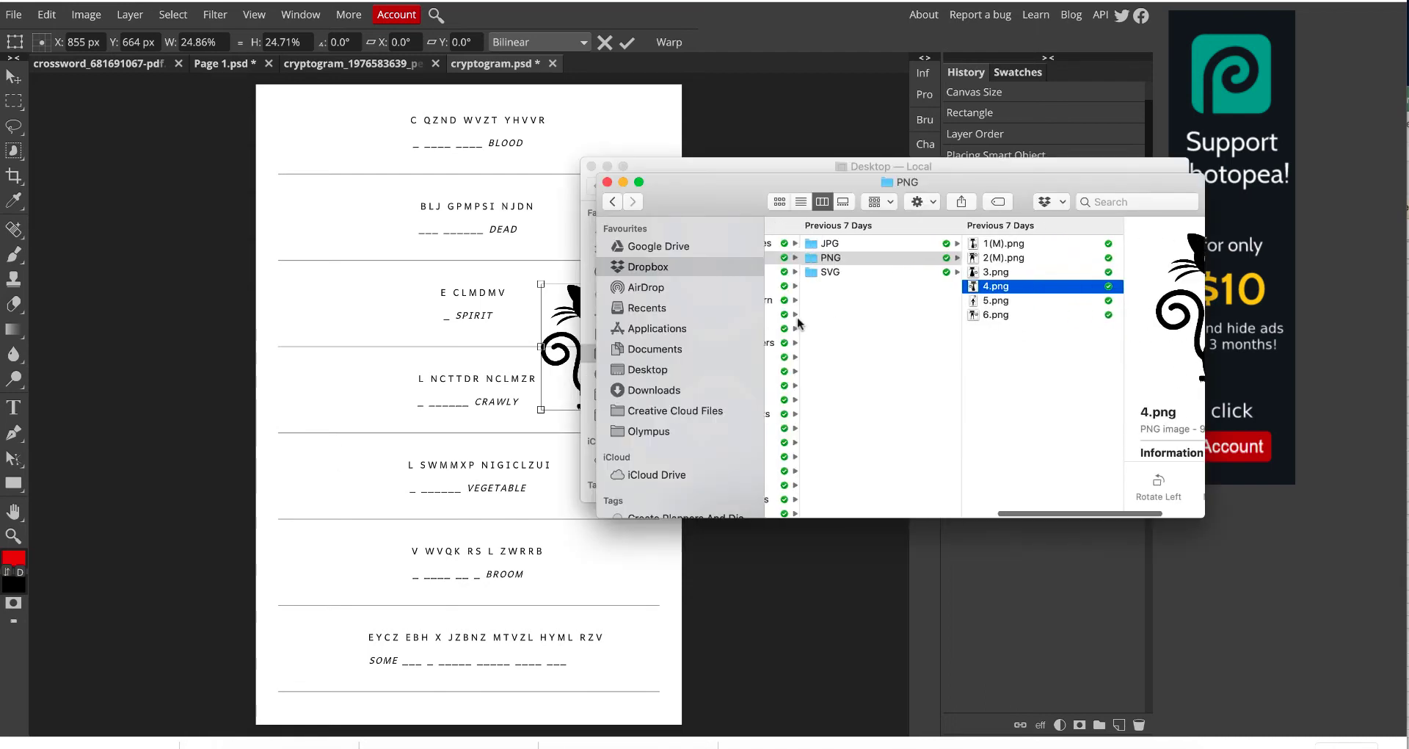
{"action": "scroll", "coordinate": [798, 324], "scroll_direction": "left", "scroll_amount": 5}
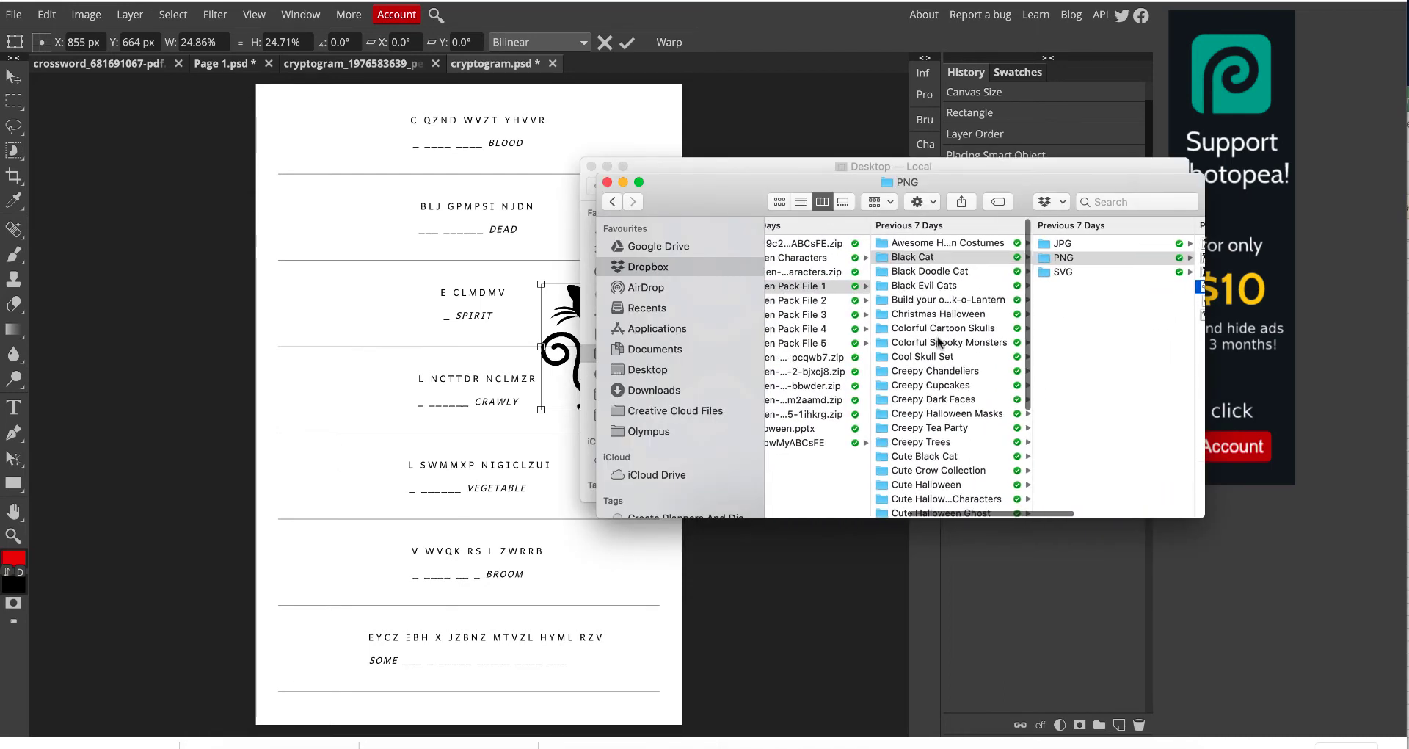
{"action": "scroll", "coordinate": [938, 341], "scroll_direction": "down", "scroll_amount": 5}
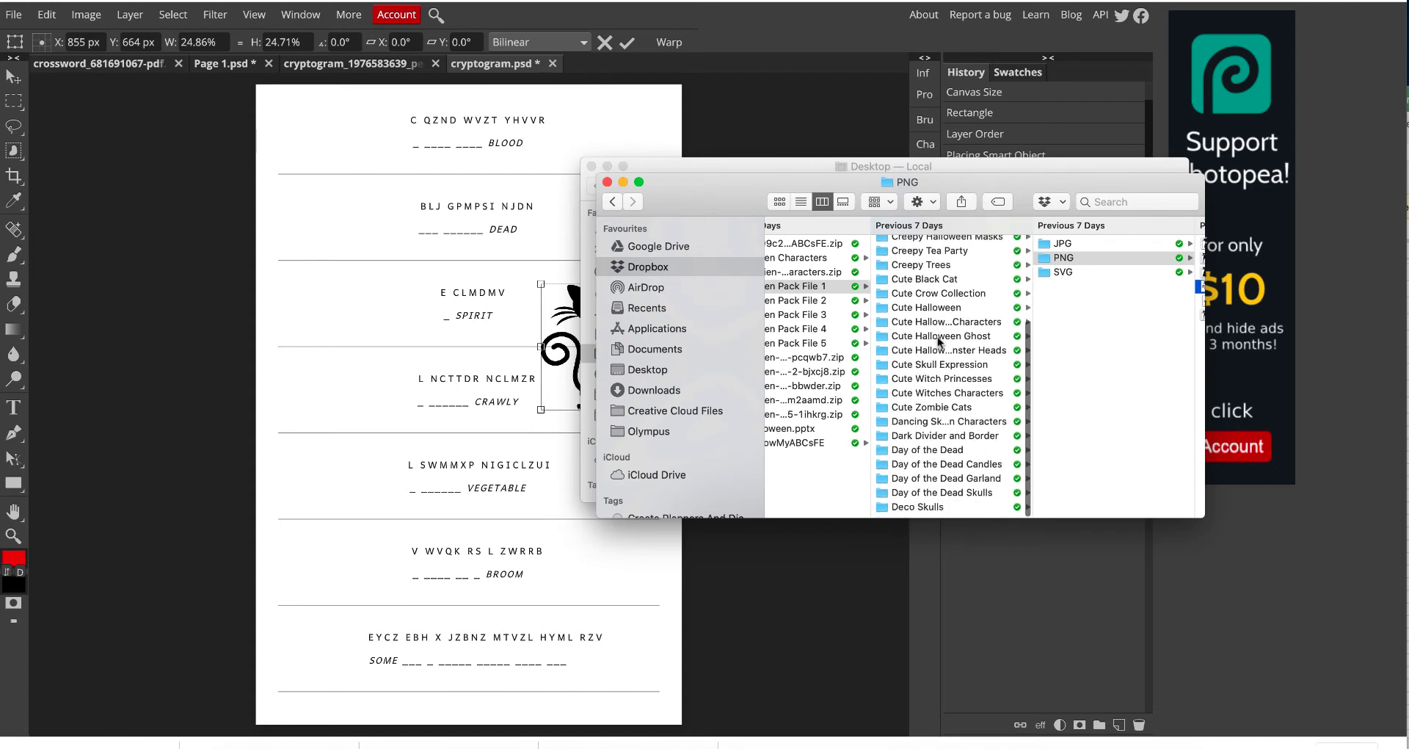
{"action": "left_click", "coordinate": [932, 270]}
{"action": "left_click", "coordinate": [1062, 257]}
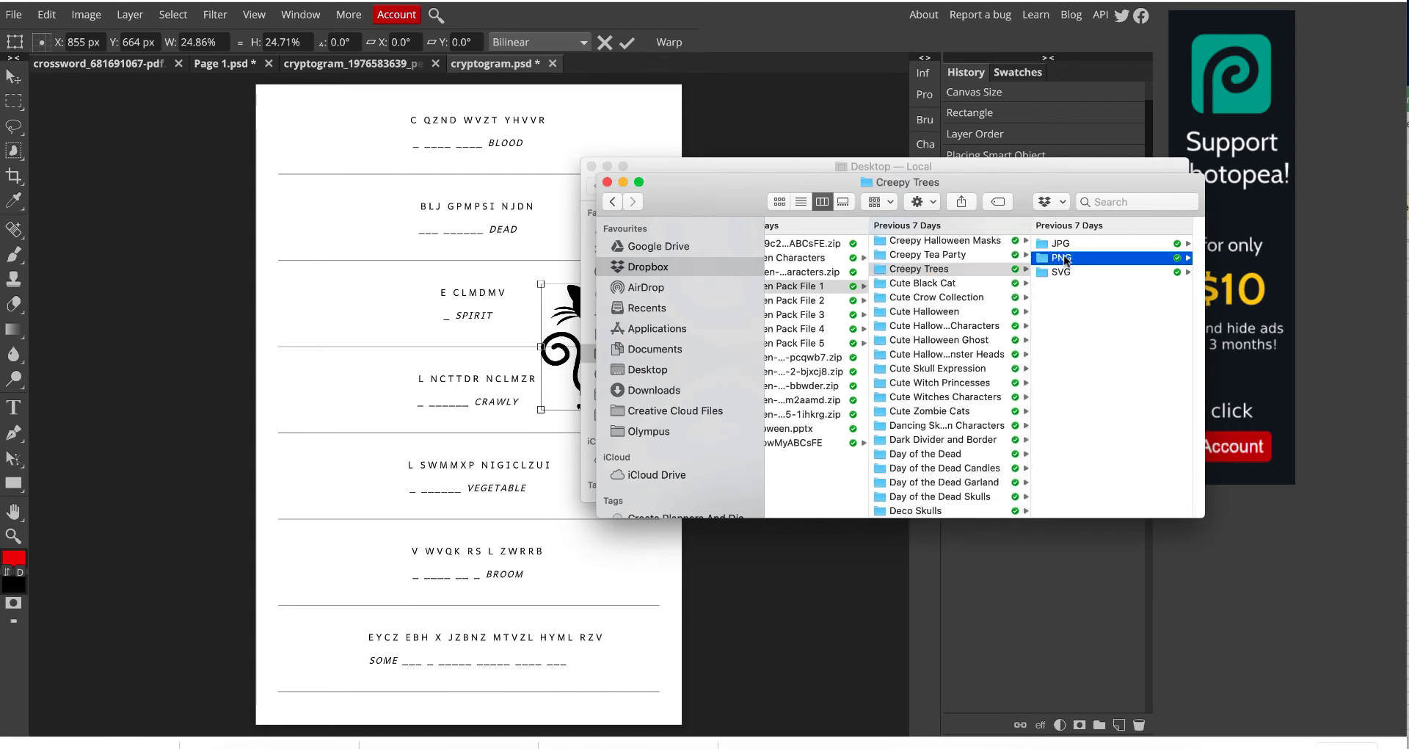
{"action": "scroll", "coordinate": [835, 311], "scroll_direction": "left", "scroll_amount": 5}
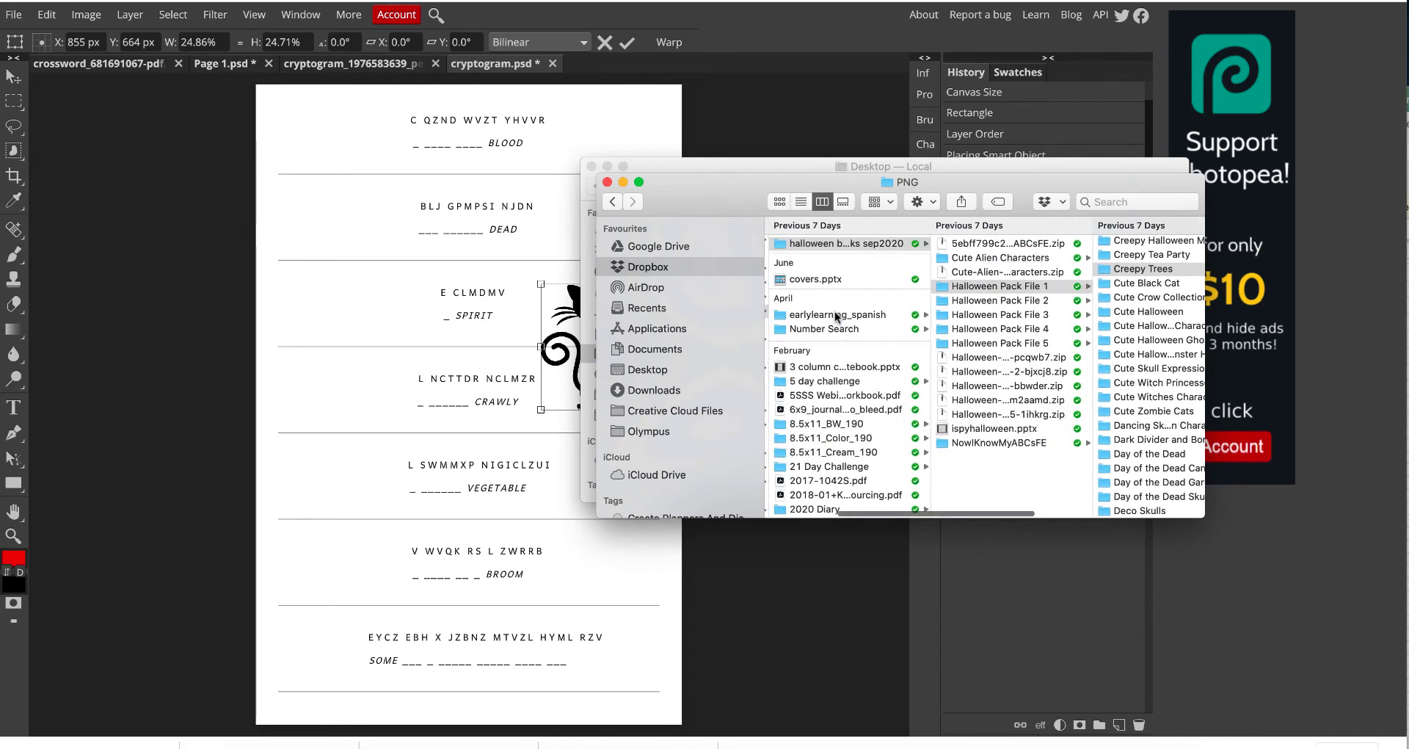
- Place Cute_Witch(Ma).png from the Cute Halloween PNG folder of Halloween Pack File 1 on the cryptogram page
{"action": "left_click", "coordinate": [1092, 311]}
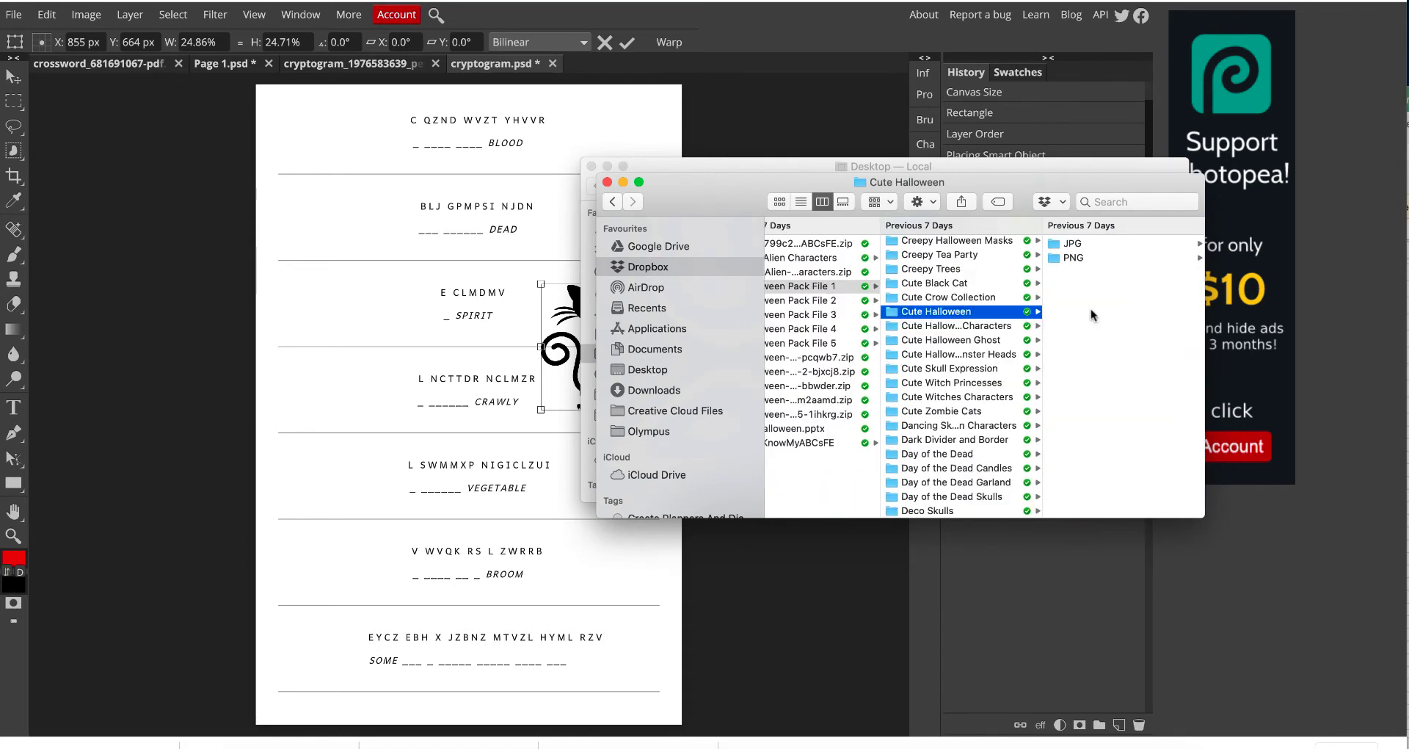
{"action": "left_click", "coordinate": [1084, 258]}
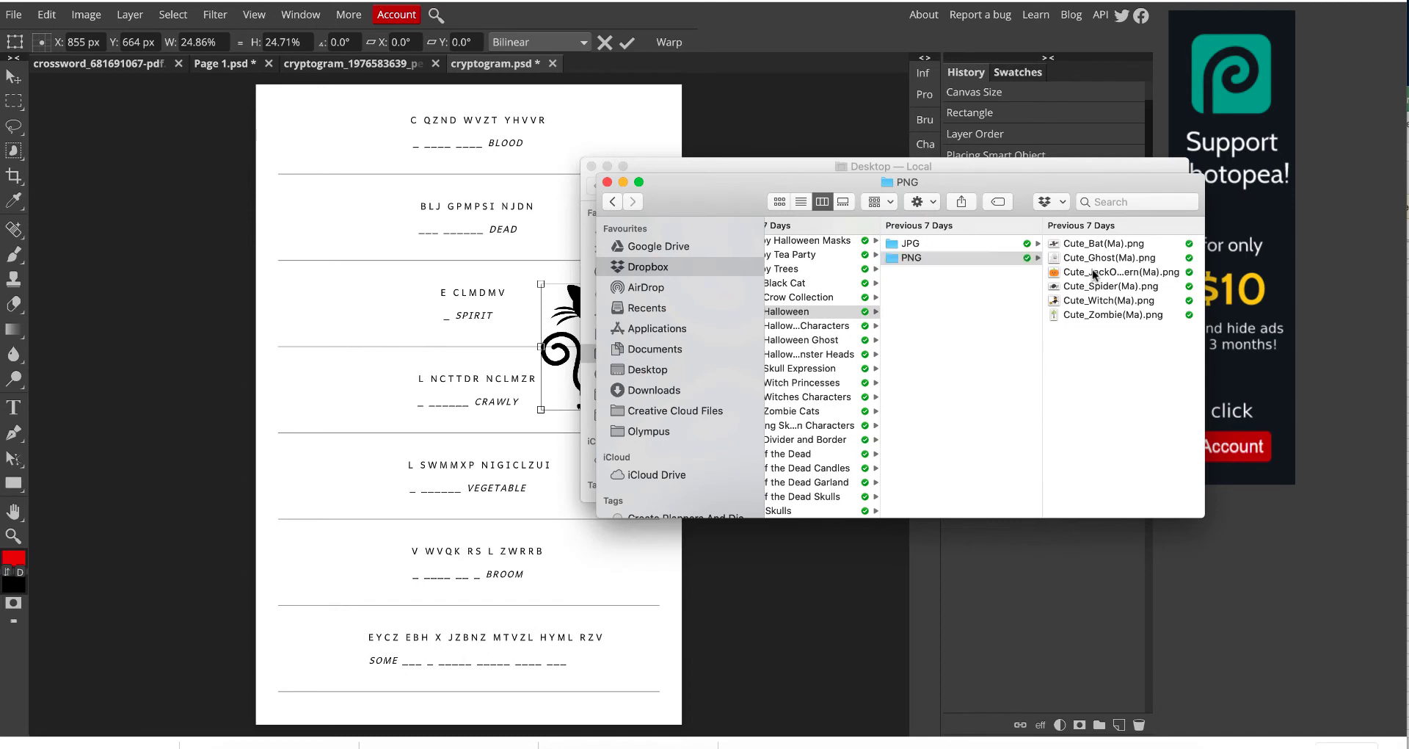
{"action": "left_click", "coordinate": [1092, 272]}
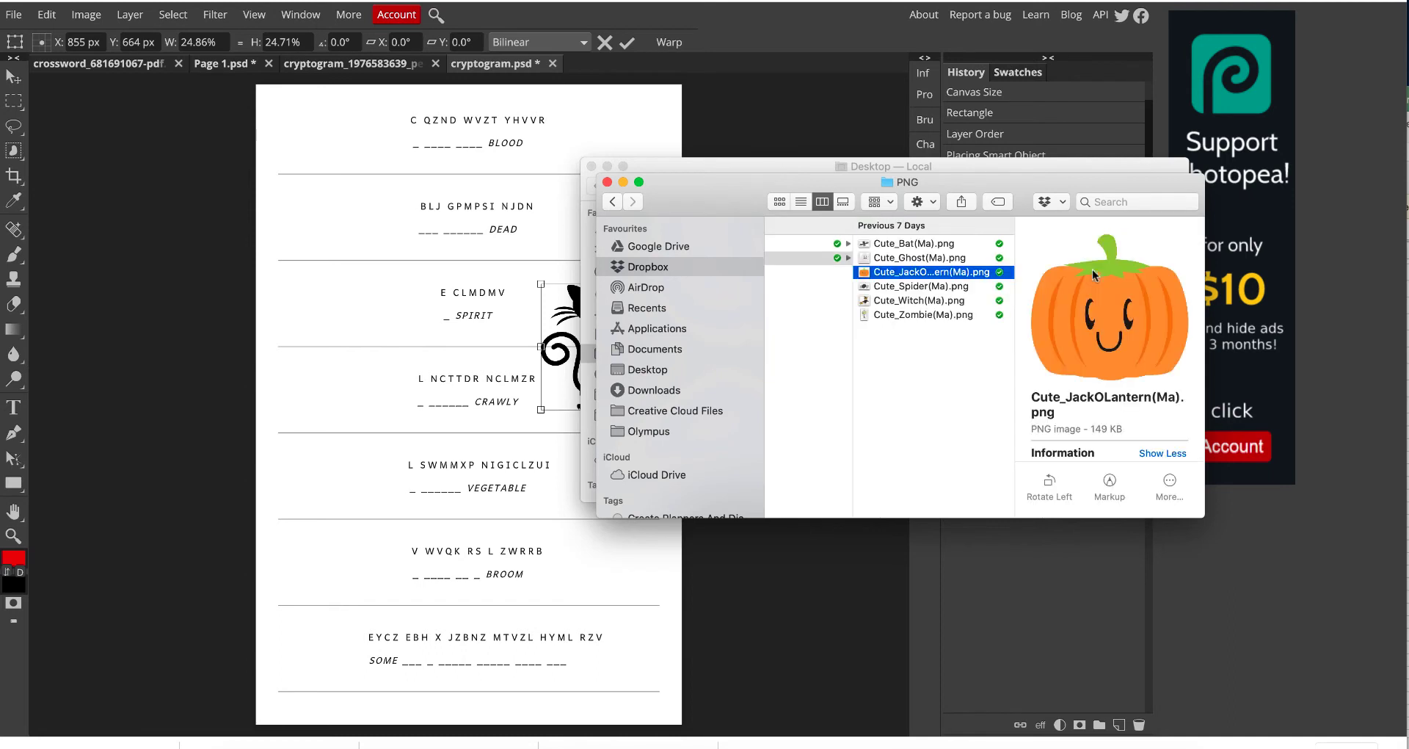
{"action": "left_click", "coordinate": [927, 258]}
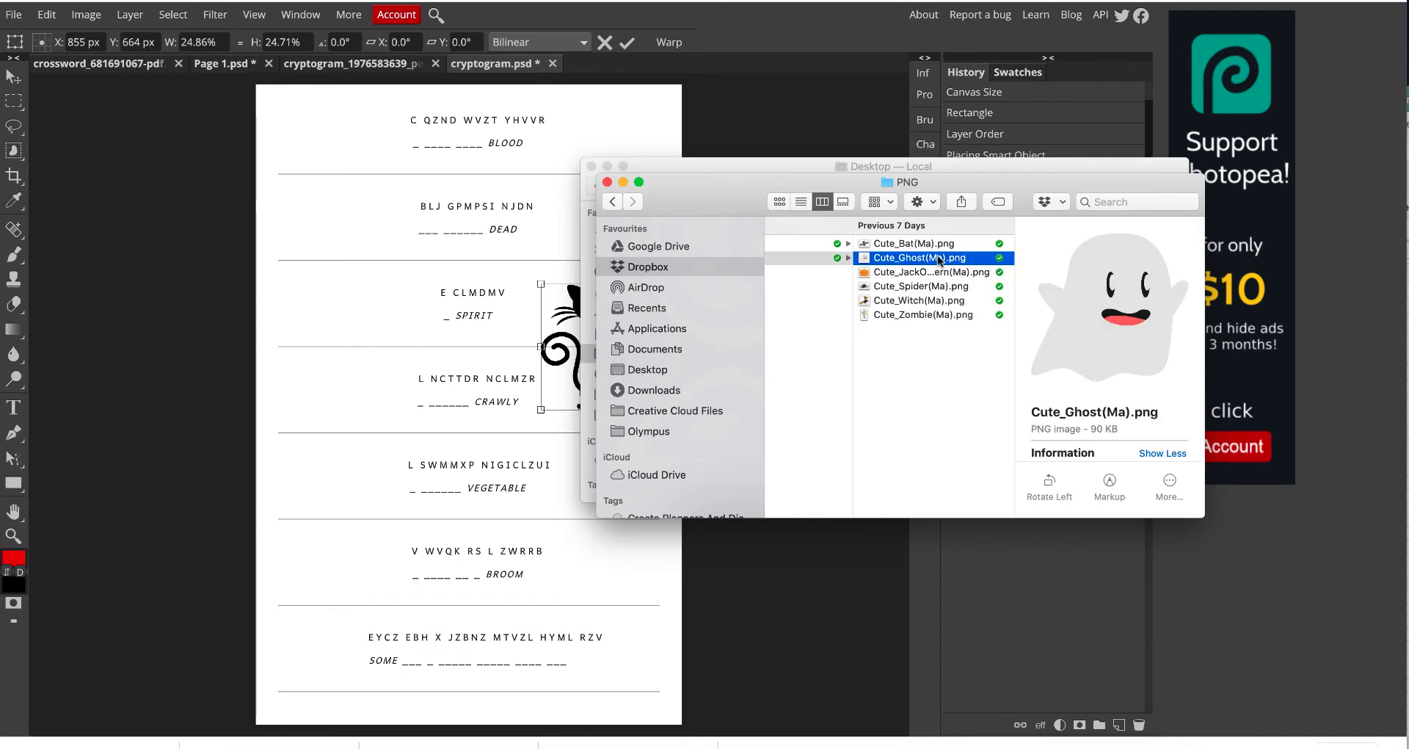
{"action": "left_click", "coordinate": [921, 301]}
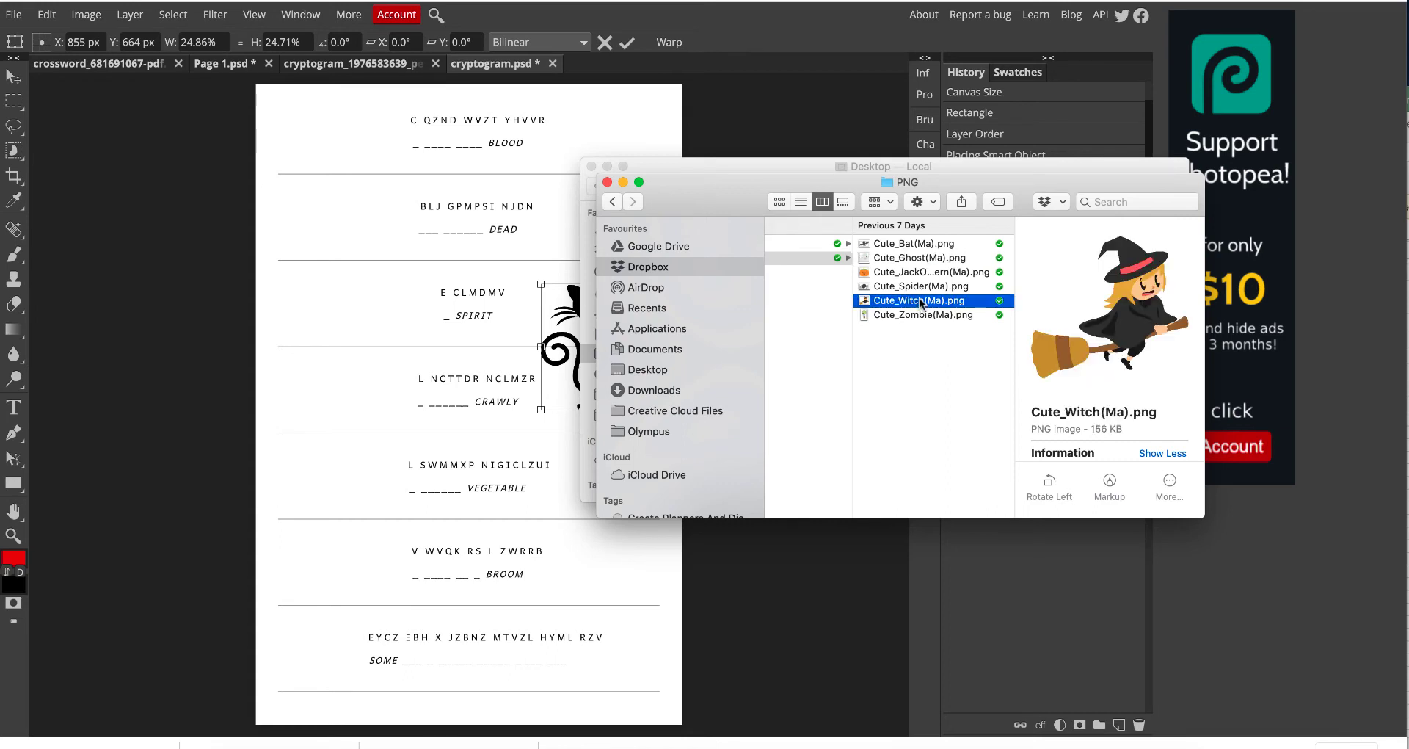
{"action": "left_click_drag", "start_coordinate": [921, 301], "coordinate": [234, 253]}
{"action": "left_click_drag", "start_coordinate": [332, 256], "coordinate": [364, 508]}
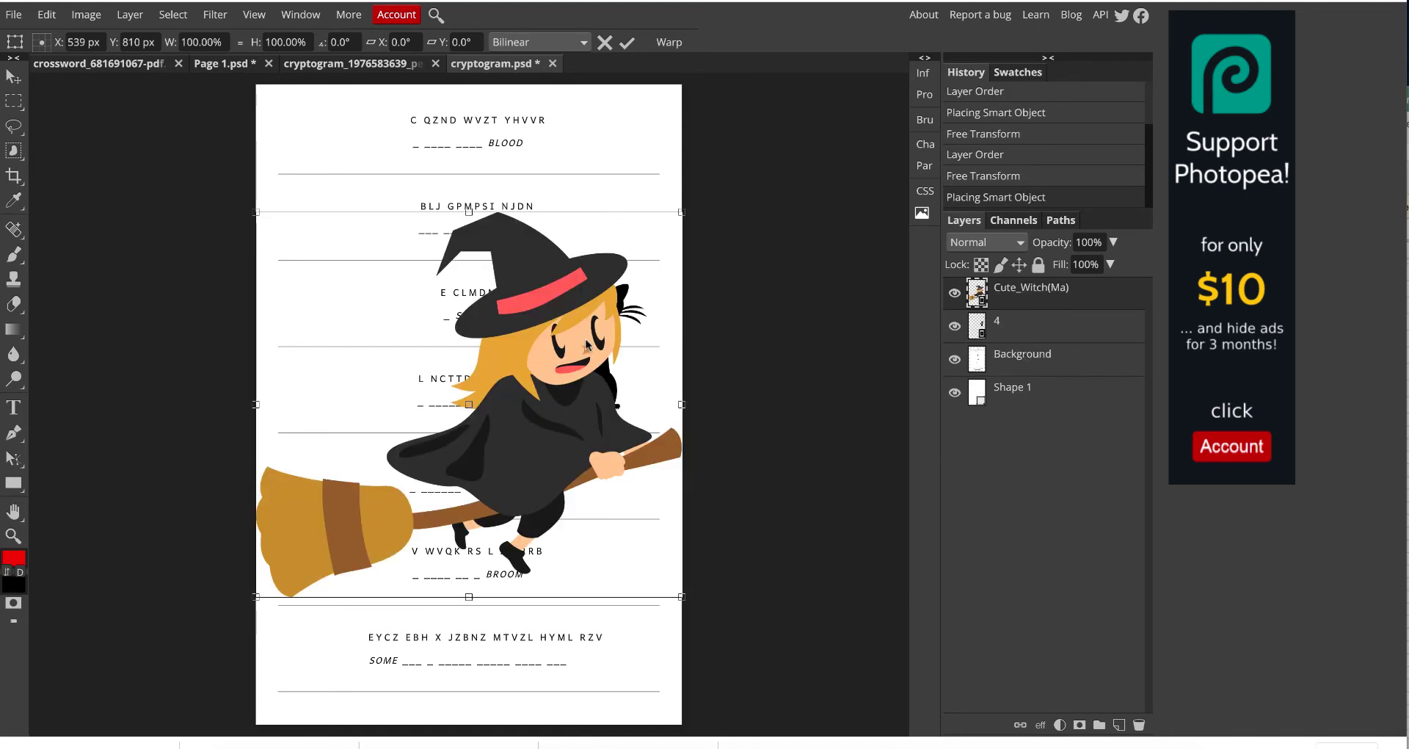
- Scale the witch to about 33% width and 35% height and place it to the left of the SPIRIT puzzle
{"action": "left_click_drag", "start_coordinate": [682, 213], "coordinate": [469, 385]}
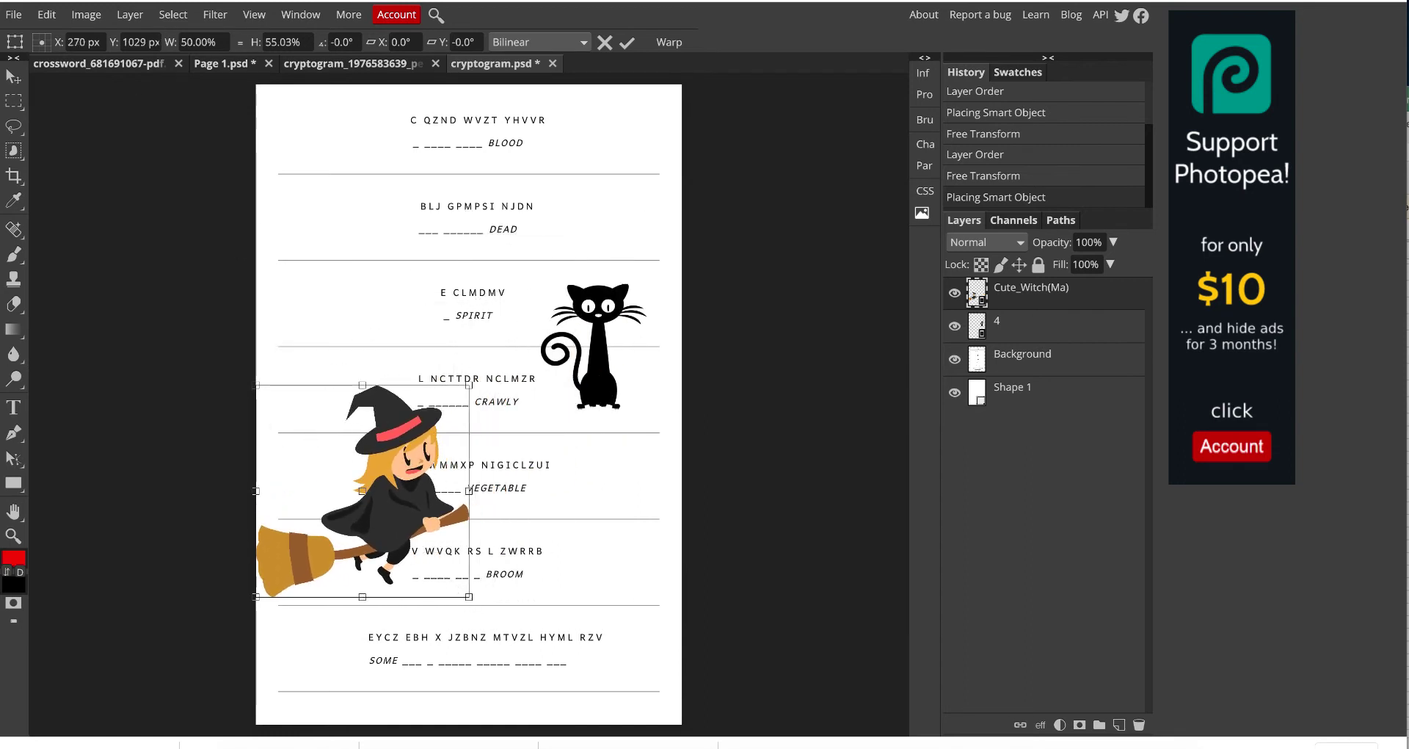
{"action": "left_click", "coordinate": [46, 15]}
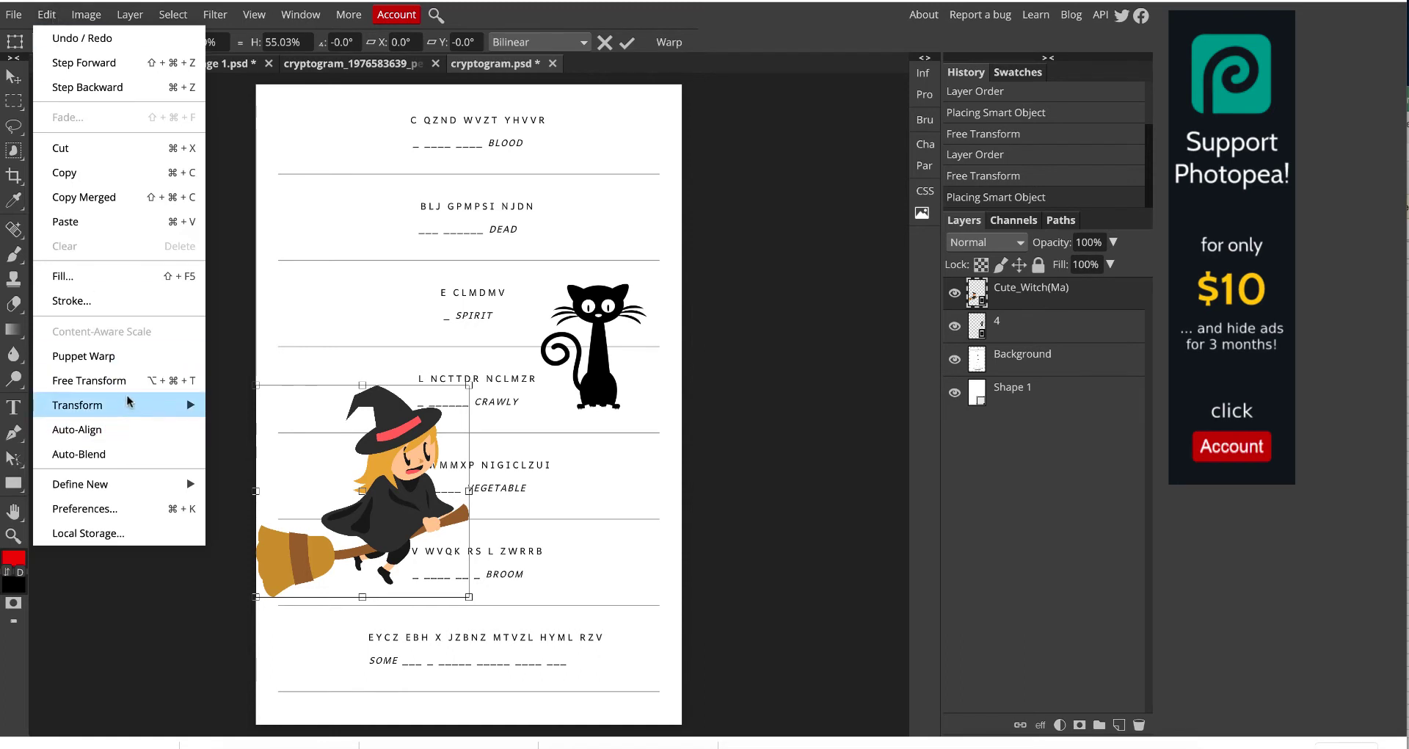
{"action": "left_click_drag", "start_coordinate": [392, 437], "coordinate": [374, 278]}
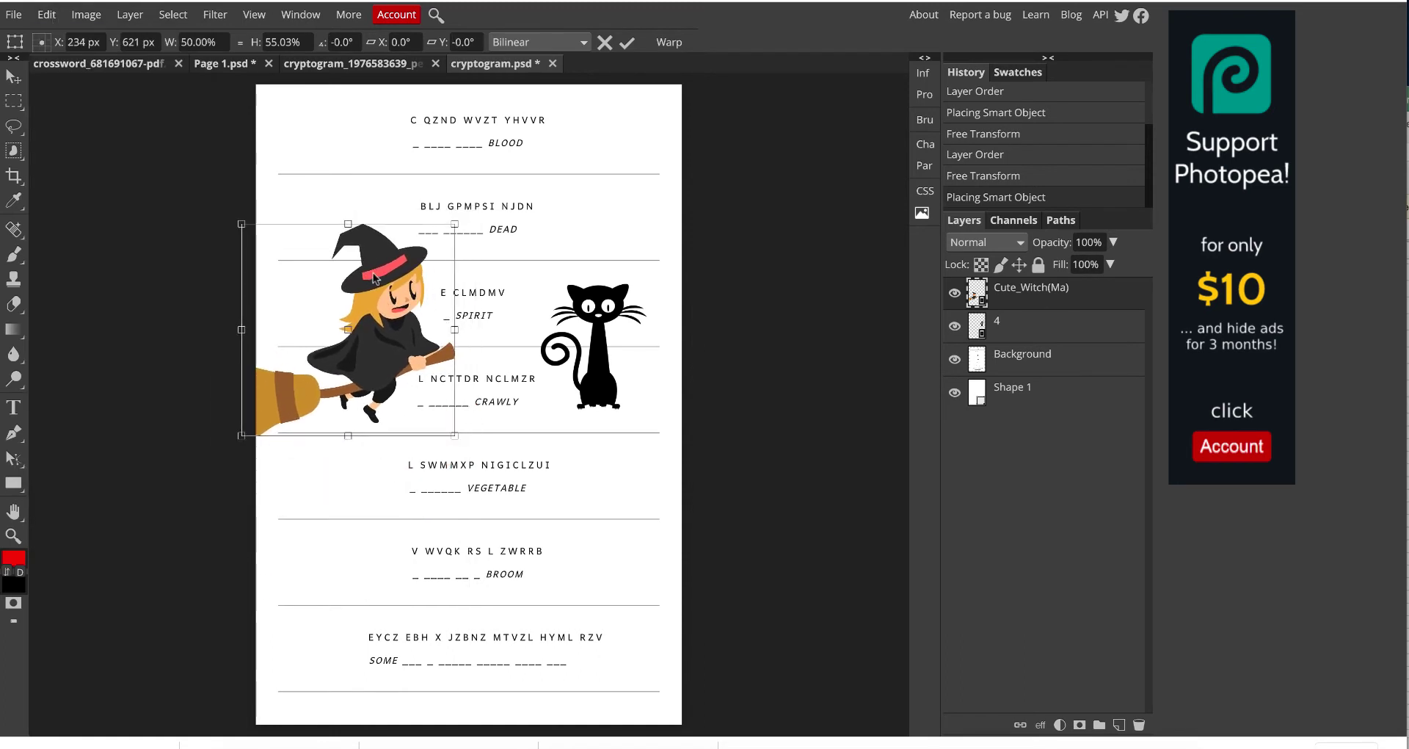
{"action": "left_click_drag", "start_coordinate": [455, 435], "coordinate": [407, 390]}
{"action": "left_click_drag", "start_coordinate": [358, 316], "coordinate": [385, 311]}
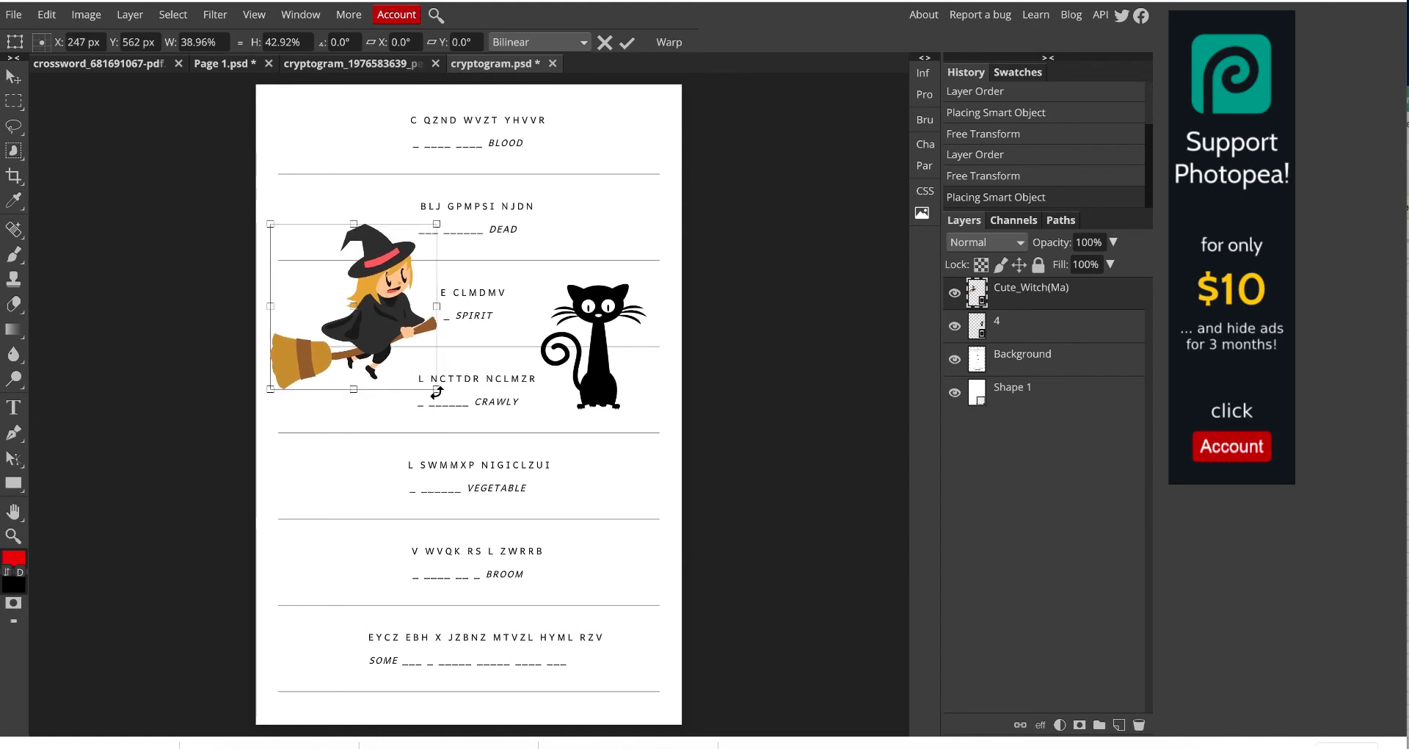
{"action": "left_click_drag", "start_coordinate": [437, 392], "coordinate": [425, 372]}
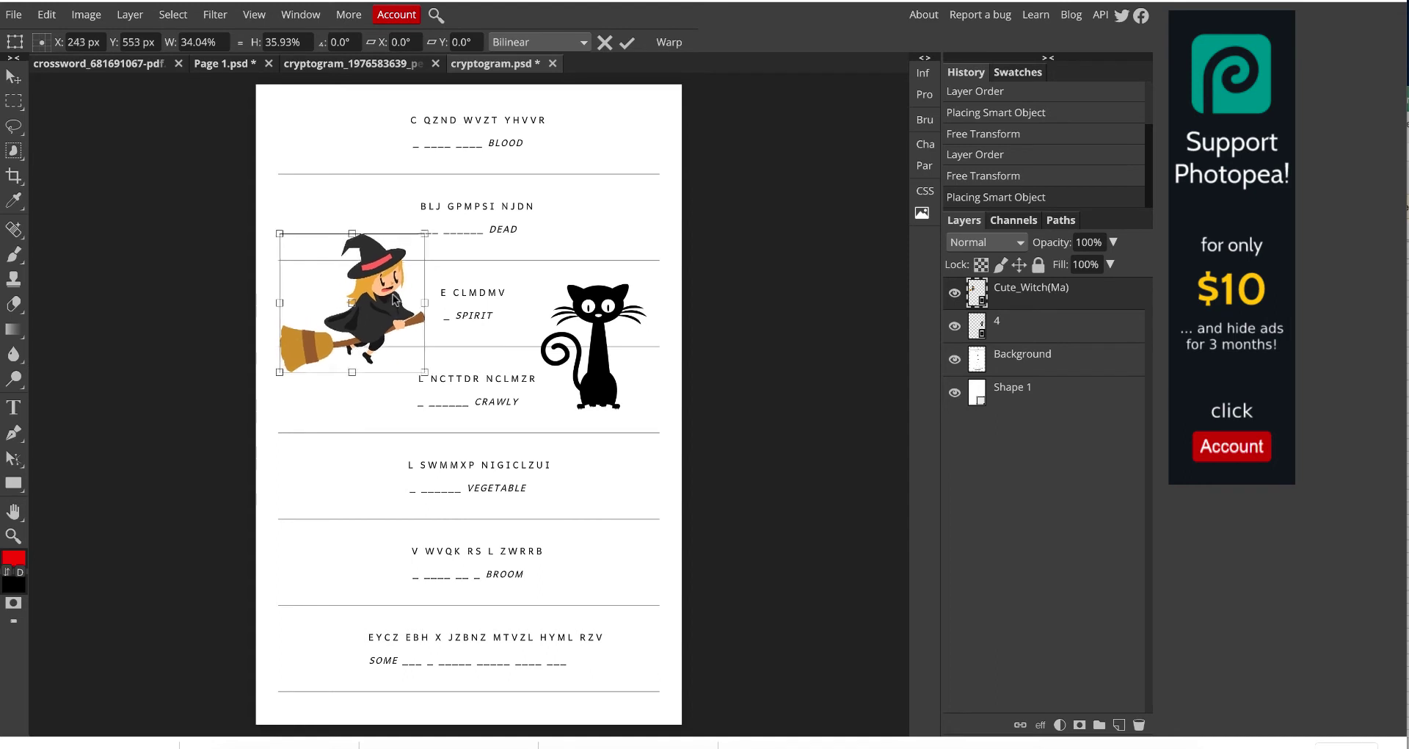
{"action": "left_click_drag", "start_coordinate": [395, 299], "coordinate": [400, 300]}
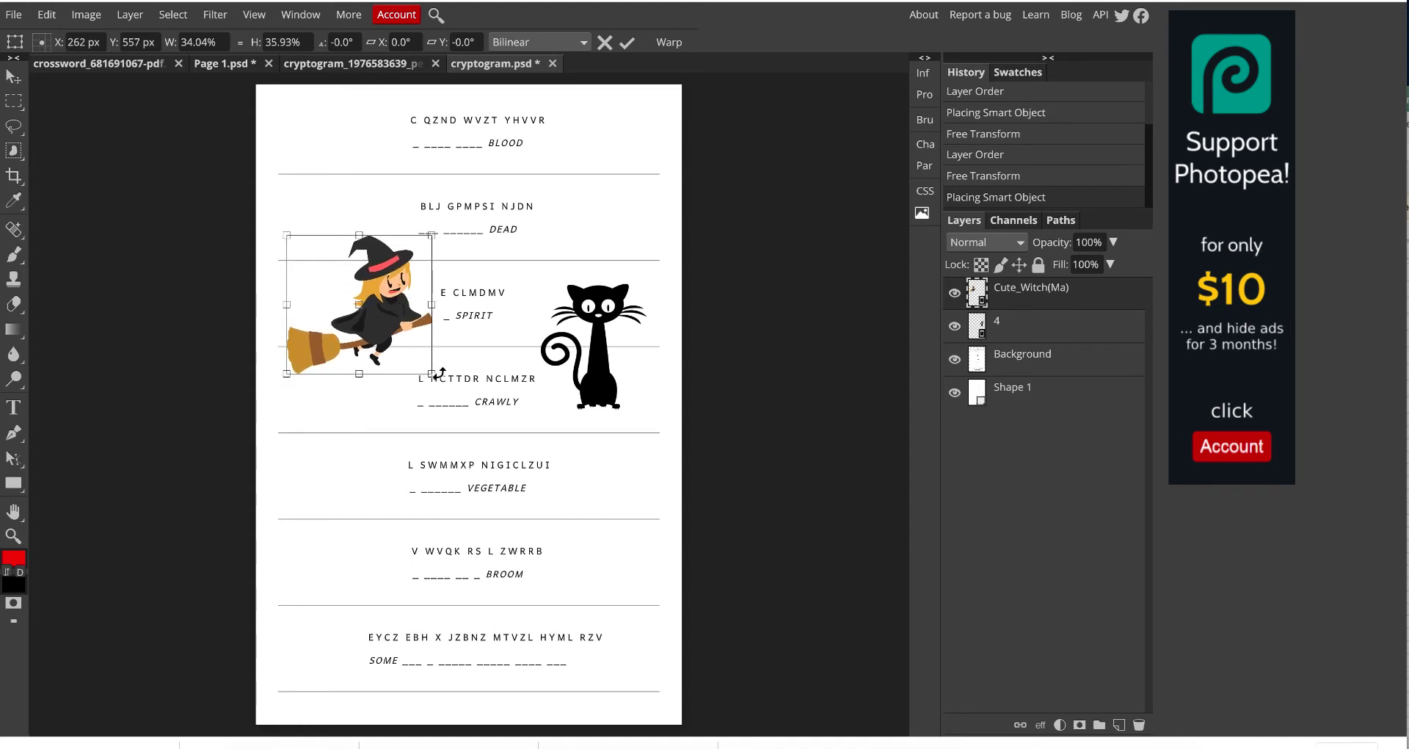
{"action": "left_click_drag", "start_coordinate": [432, 373], "coordinate": [429, 369]}
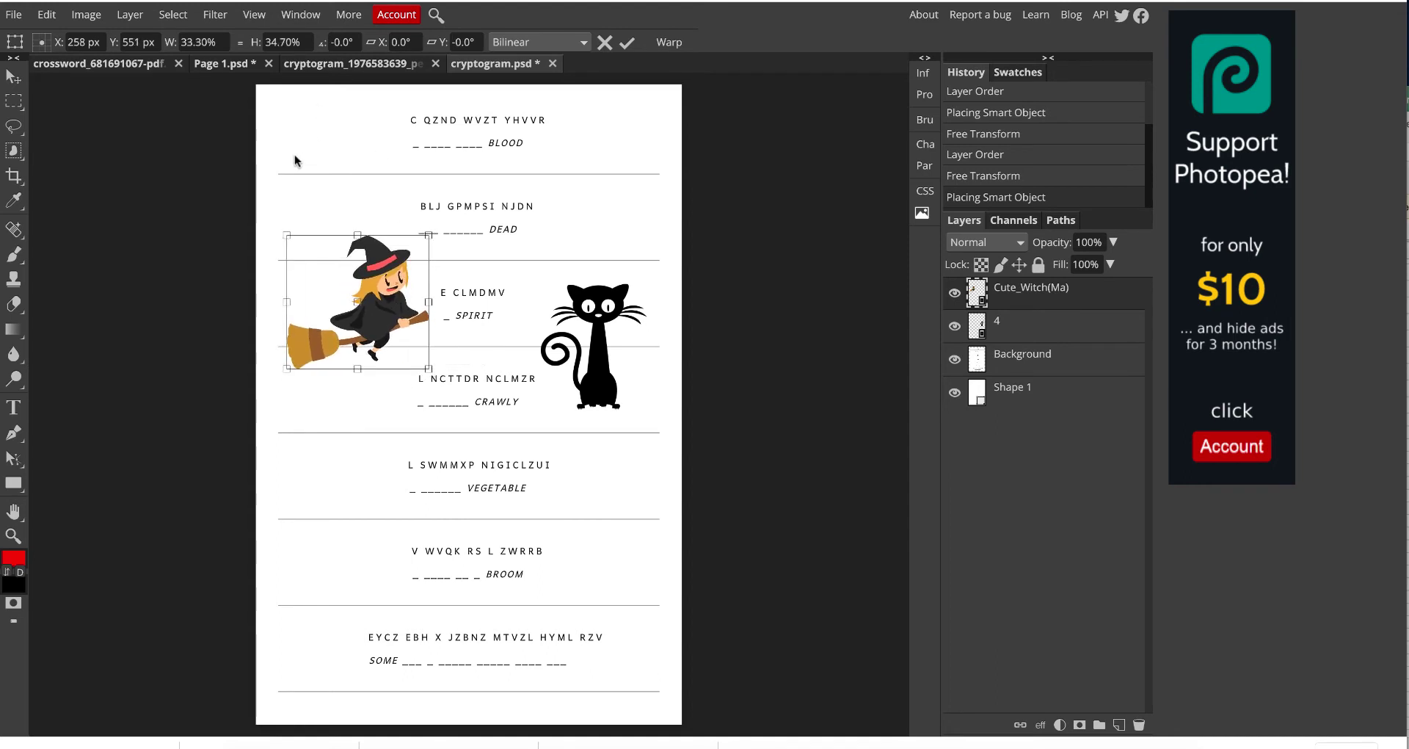
- Convert the witch clip art to greyscale with the Black & White adjustment at its default values
{"action": "left_click", "coordinate": [88, 15]}
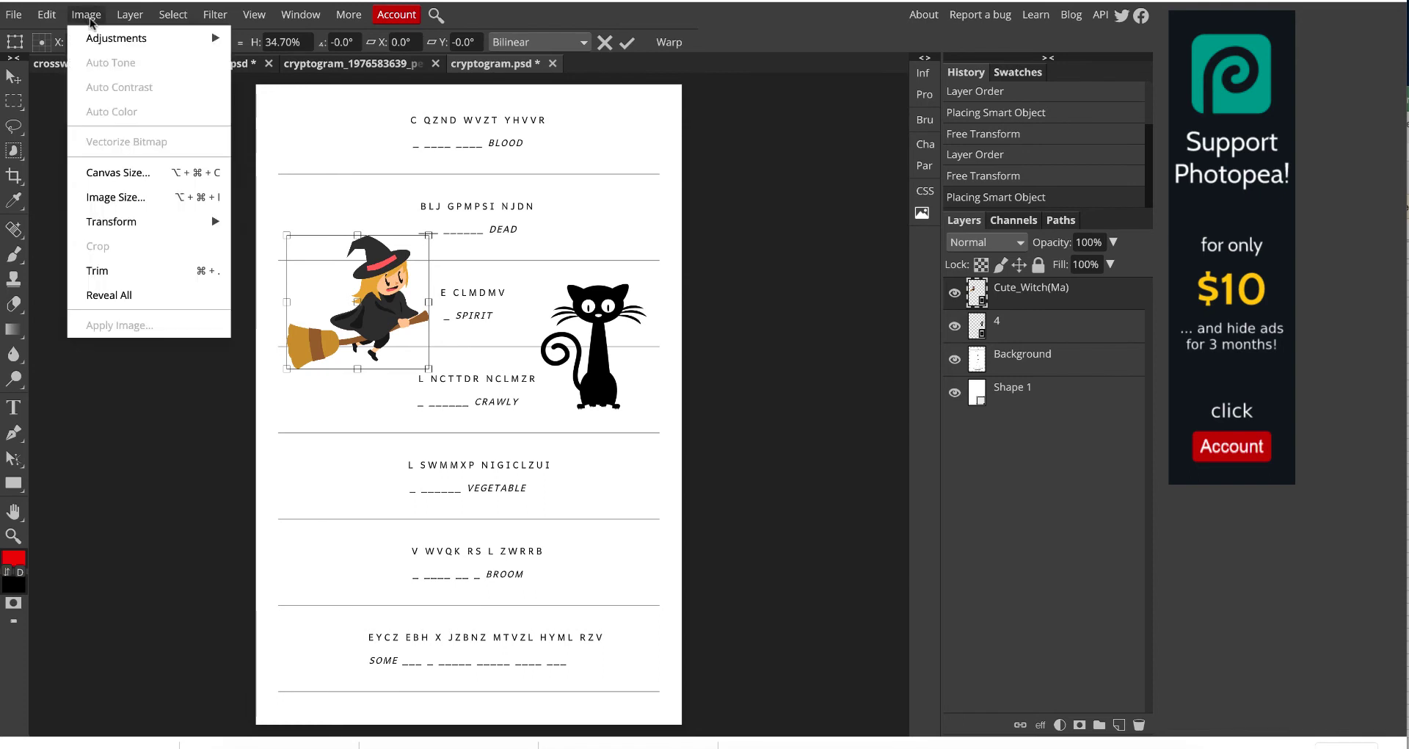
{"action": "mouse_move", "coordinate": [147, 38]}
{"action": "left_click", "coordinate": [348, 216]}
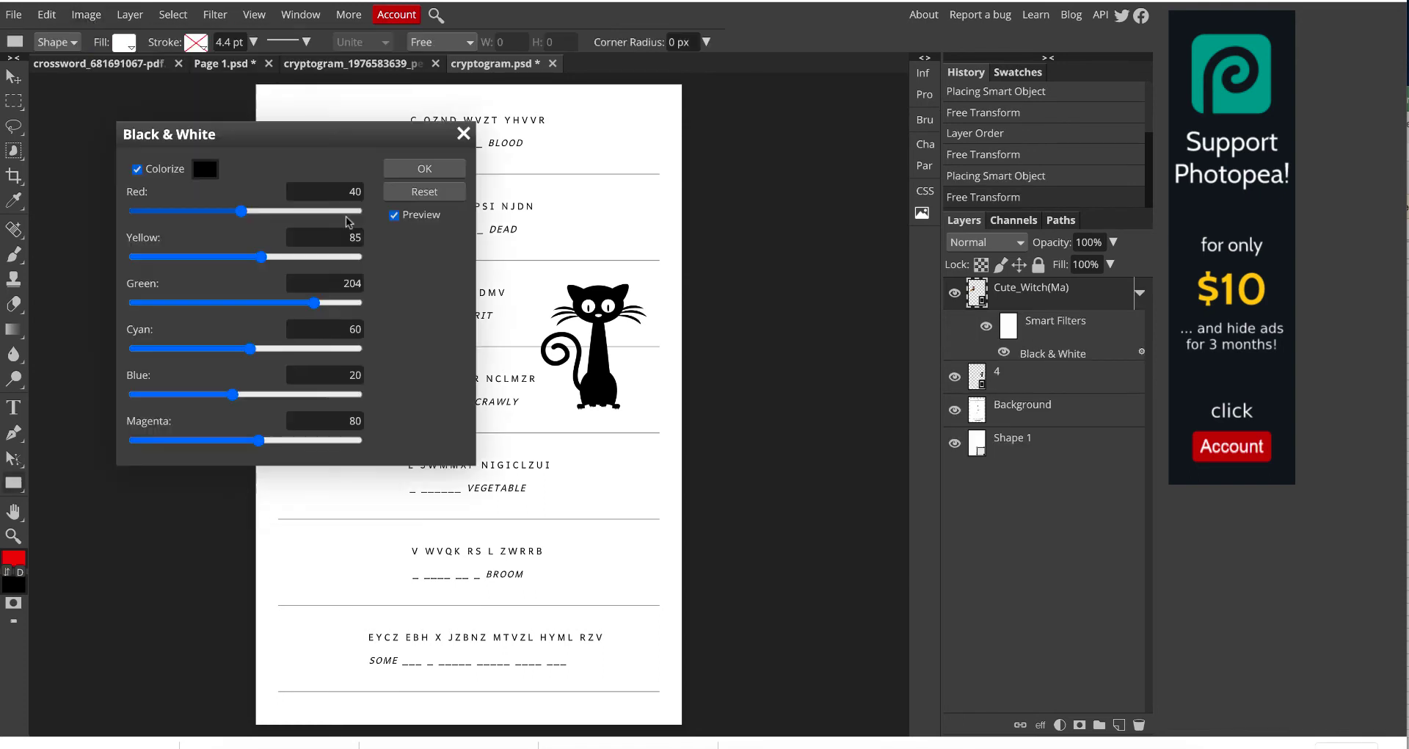
{"action": "left_click", "coordinate": [424, 168]}
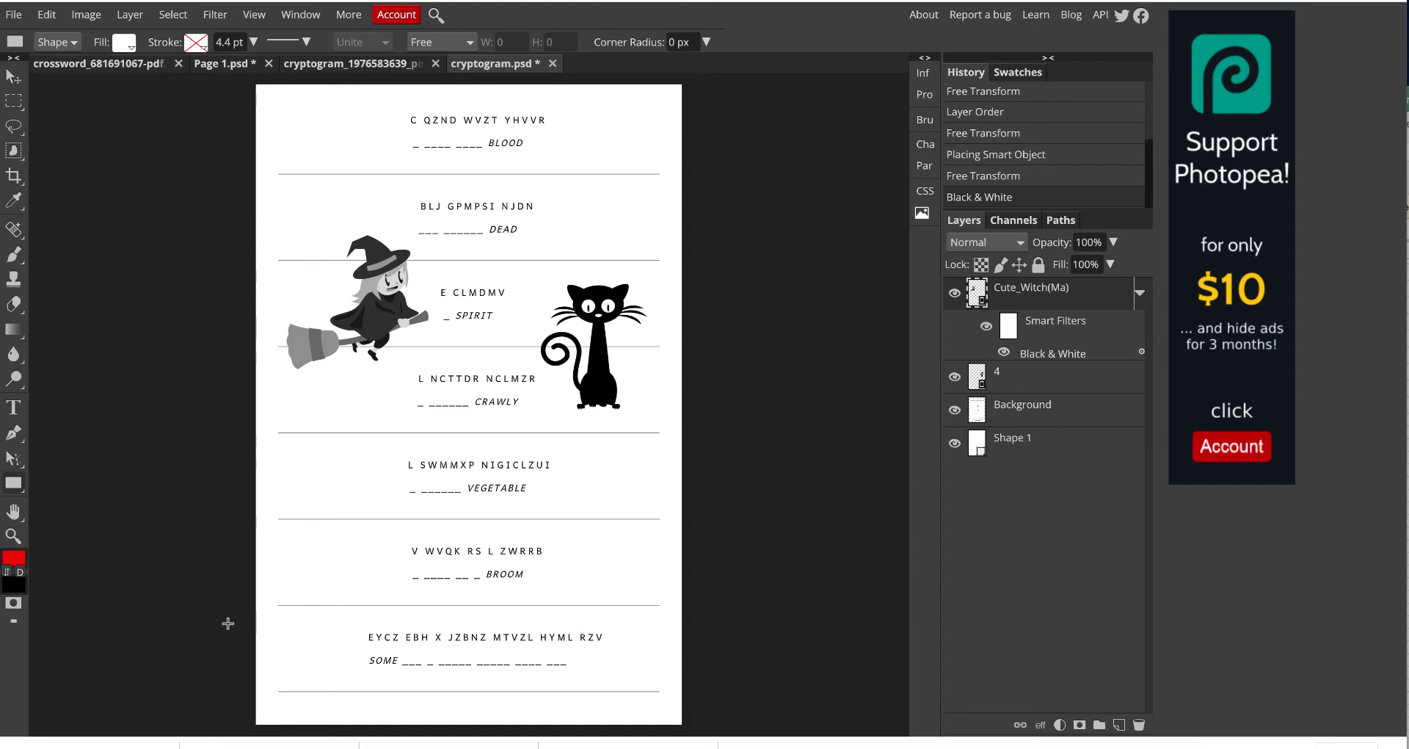
- Export the decorated cryptogram page as a PDF with a width of 8.62 in at 100% quality
{"action": "left_click", "coordinate": [13, 16]}
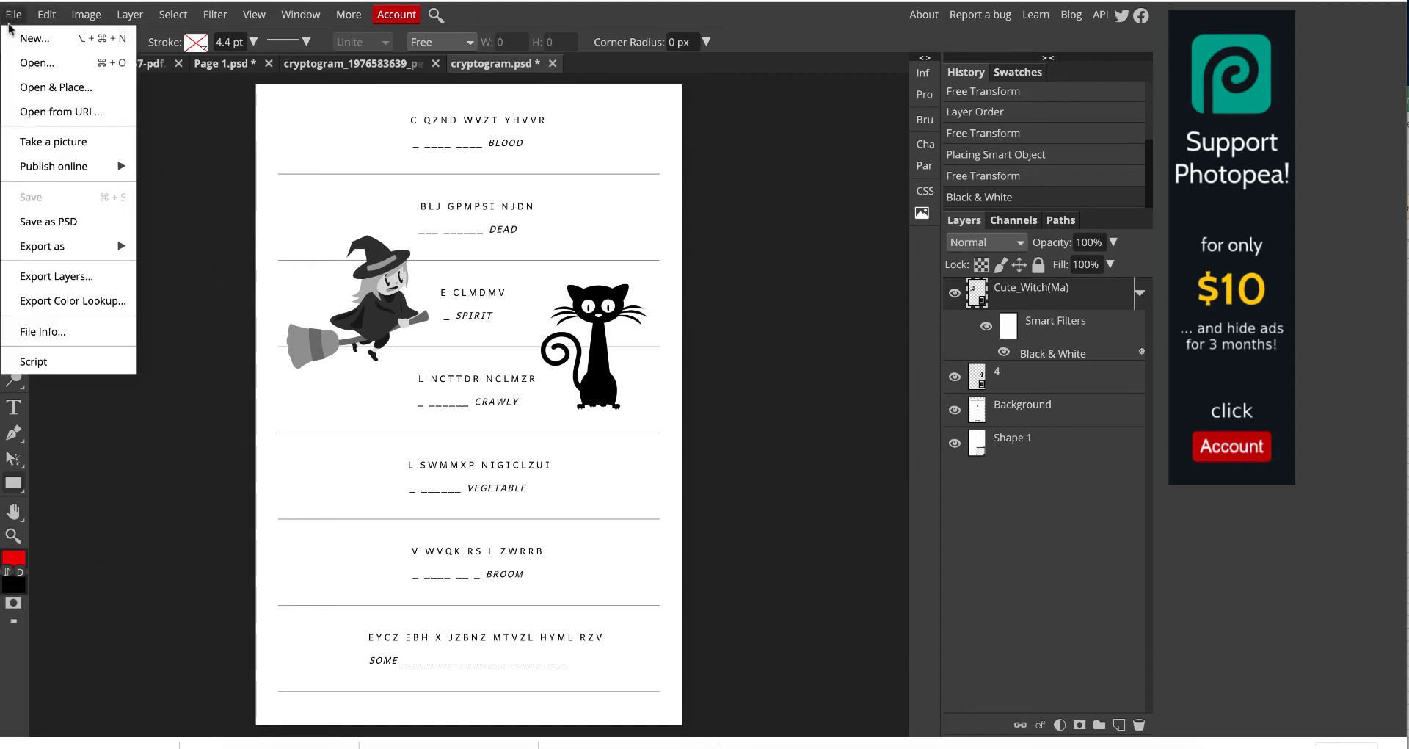
{"action": "mouse_move", "coordinate": [92, 252]}
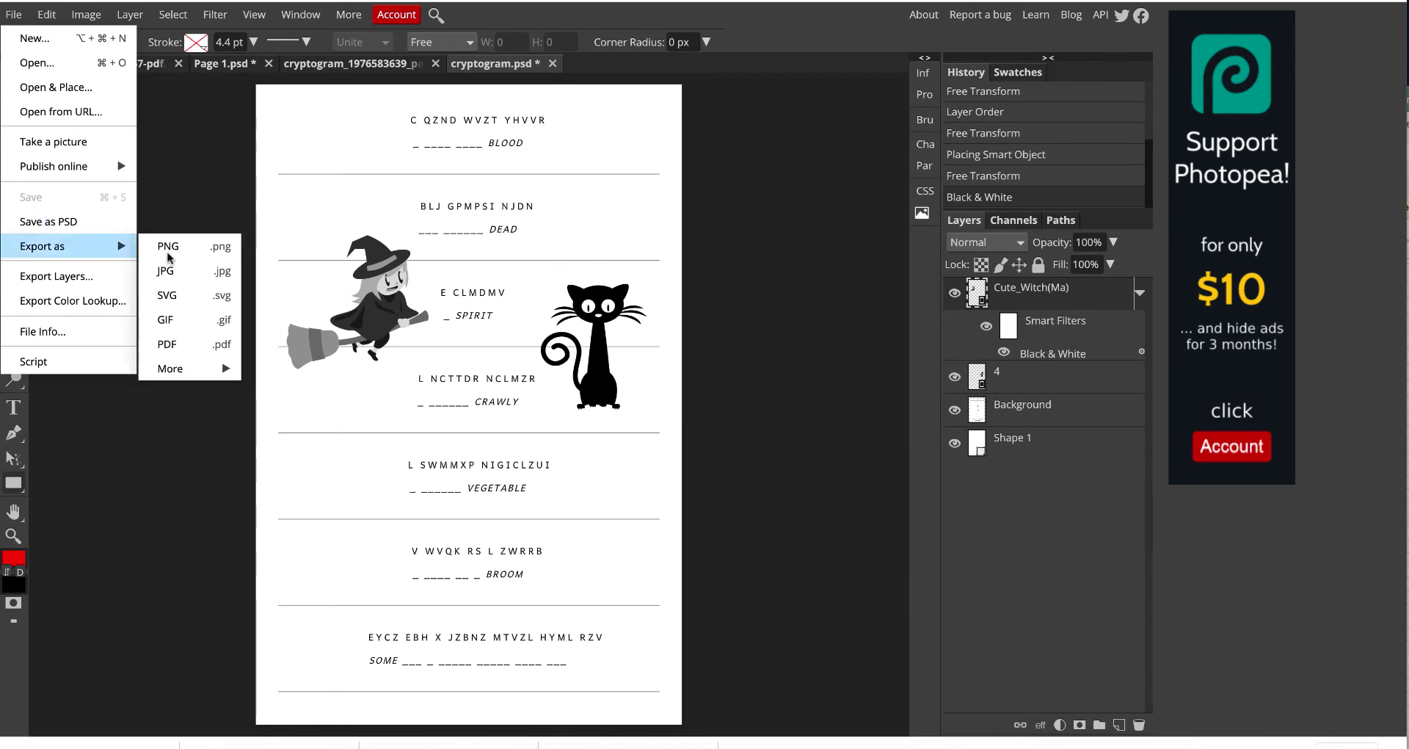
{"action": "left_click", "coordinate": [201, 349]}
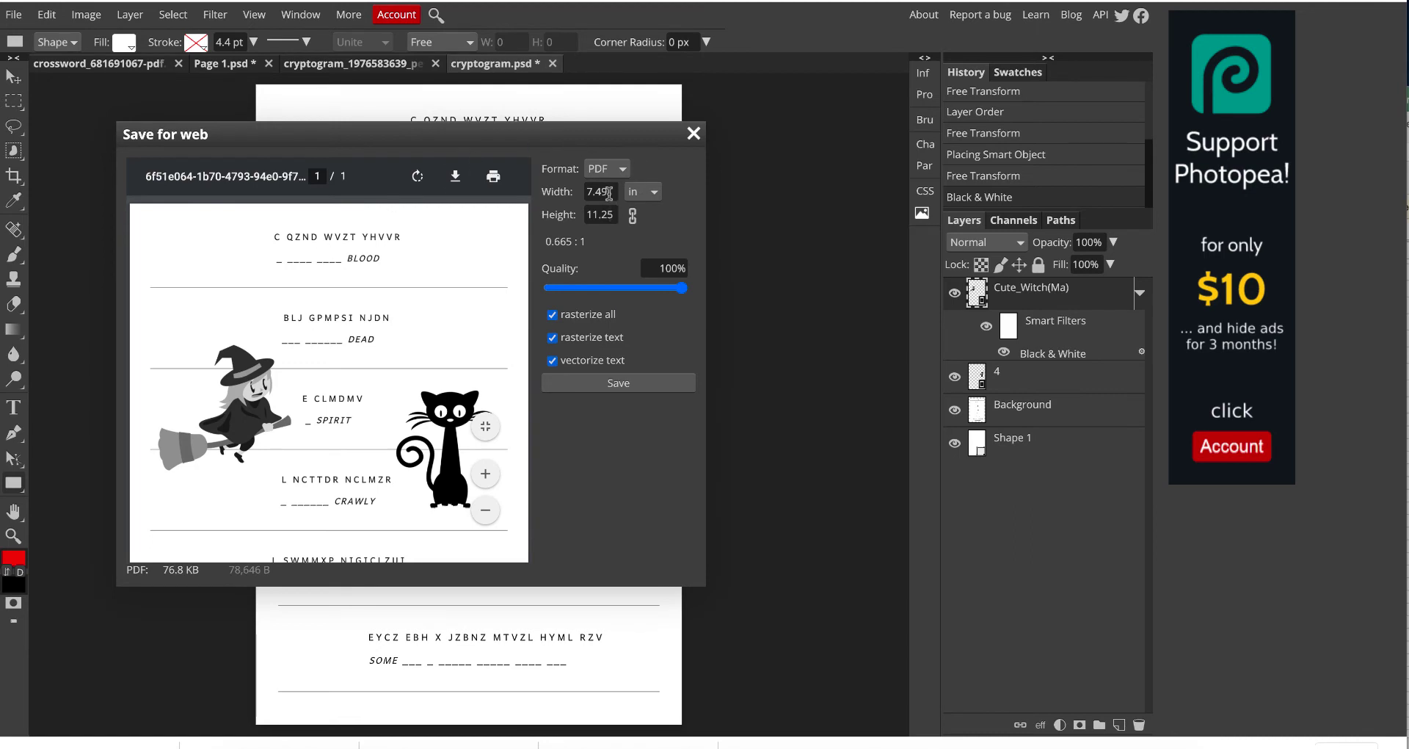
{"action": "left_click_drag", "start_coordinate": [609, 193], "coordinate": [543, 189]}
{"action": "type", "text": "8.62"}
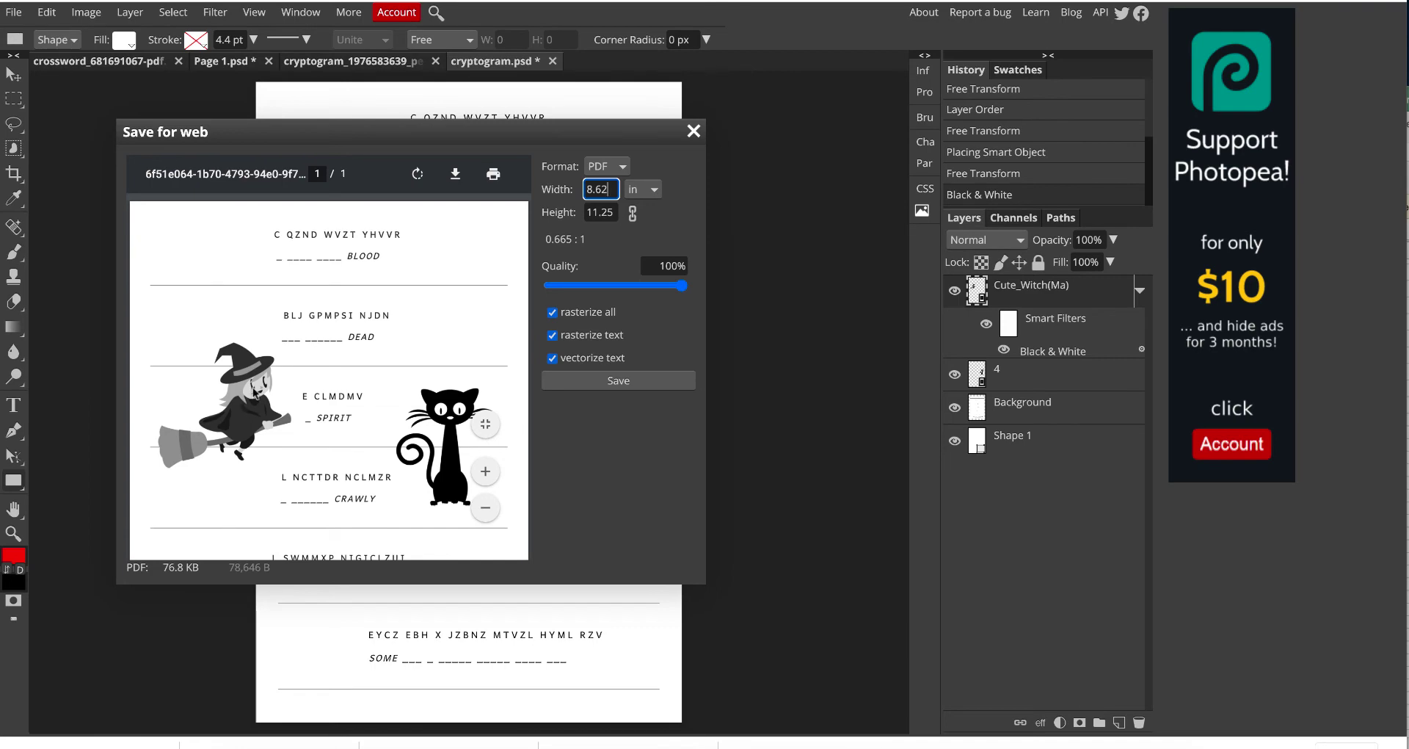
{"action": "left_click", "coordinate": [580, 381]}
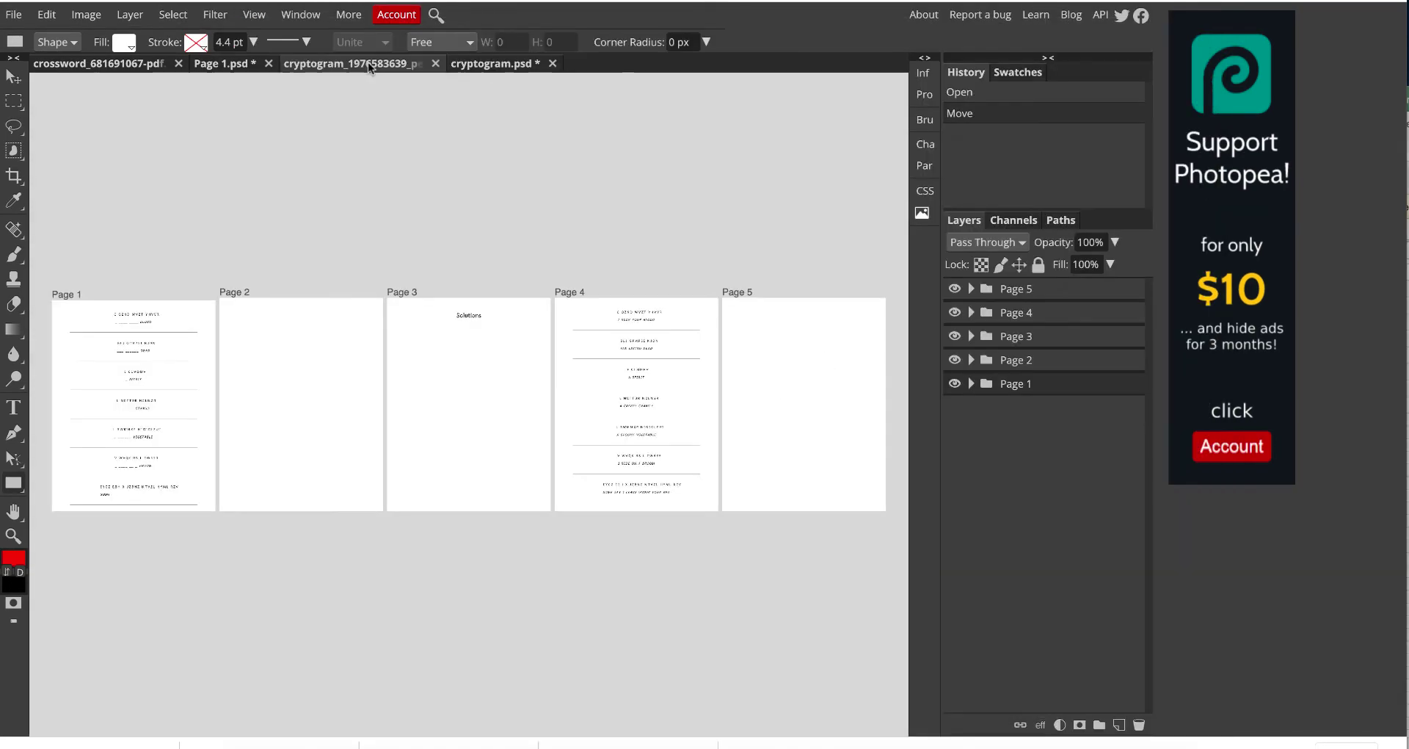
- Export Page 4 of the original cryptogram PDF document to the Desktop as a PNG named cryptogramsolution
{"action": "left_click", "coordinate": [13, 76]}
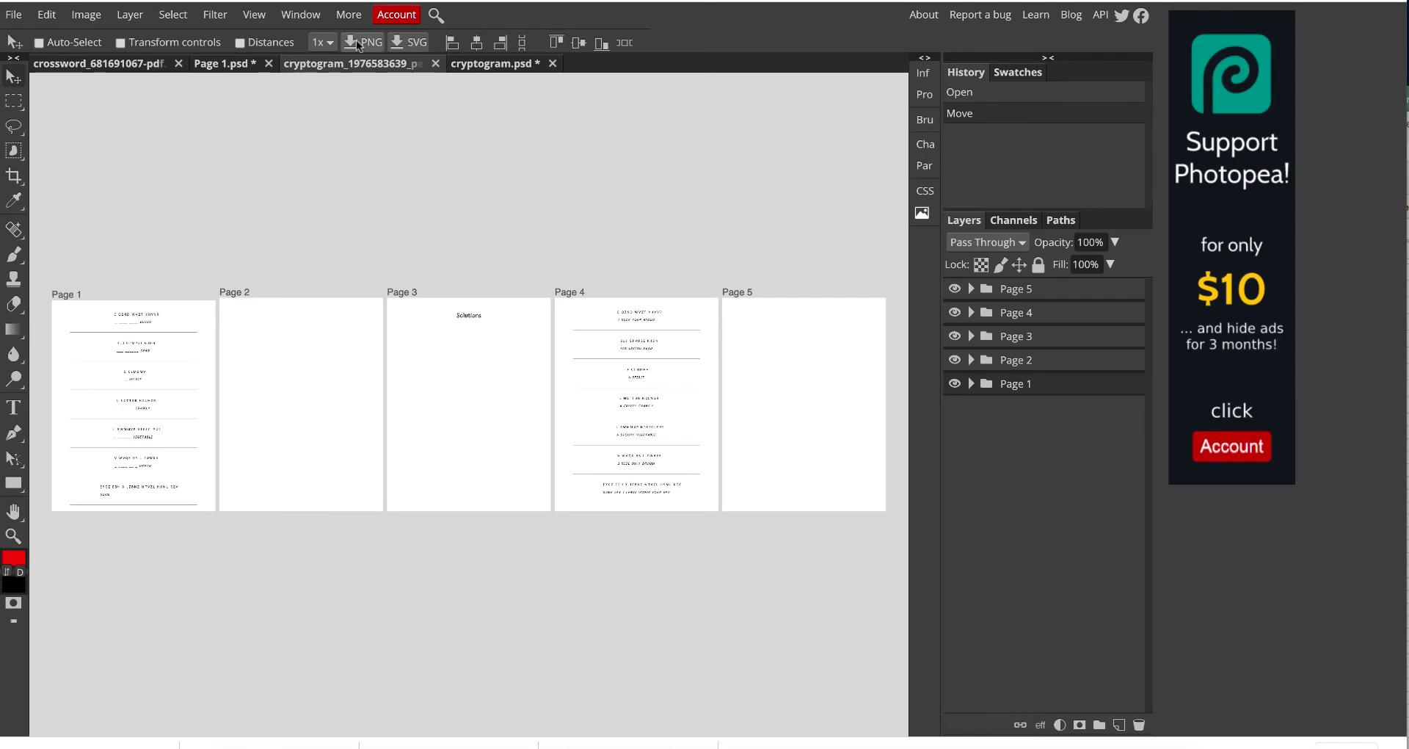
{"action": "left_click", "coordinate": [1028, 314]}
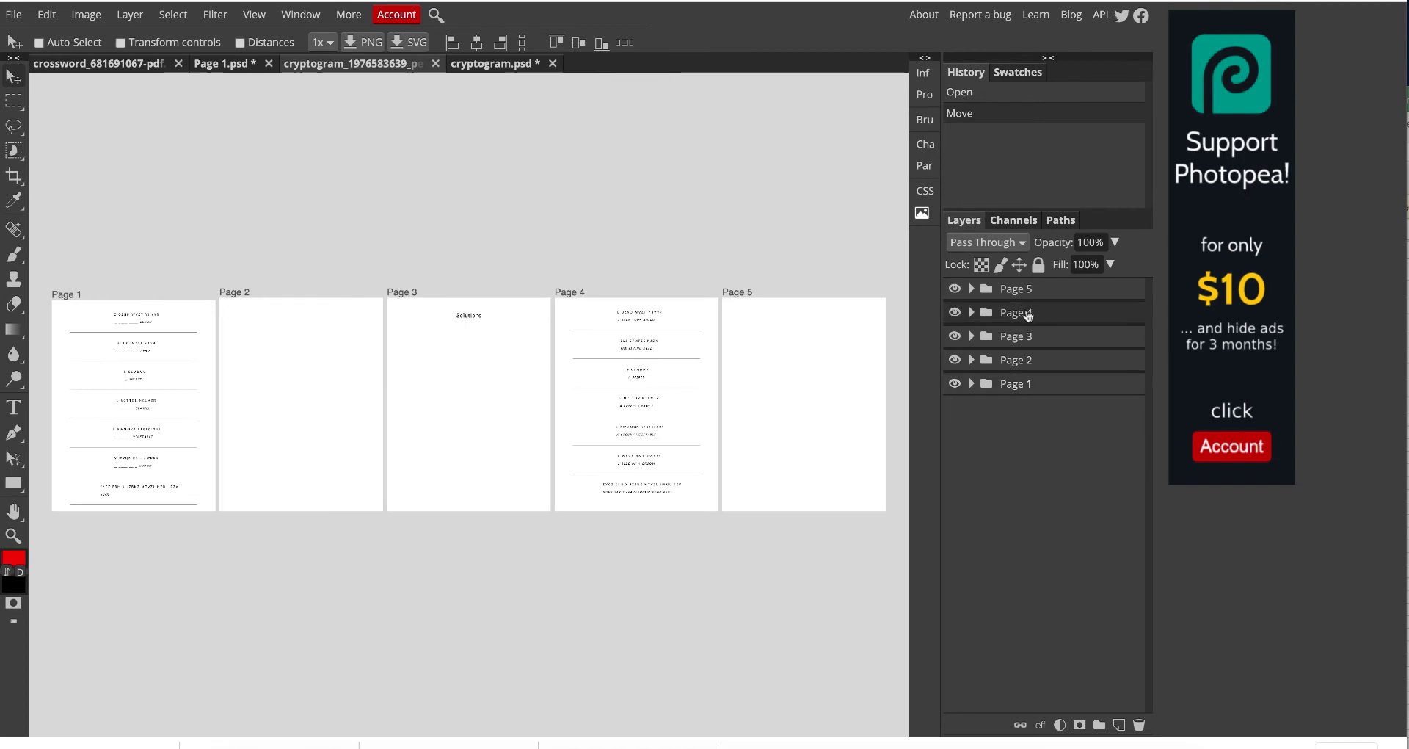
{"action": "left_click_drag", "start_coordinate": [614, 335], "coordinate": [615, 337]}
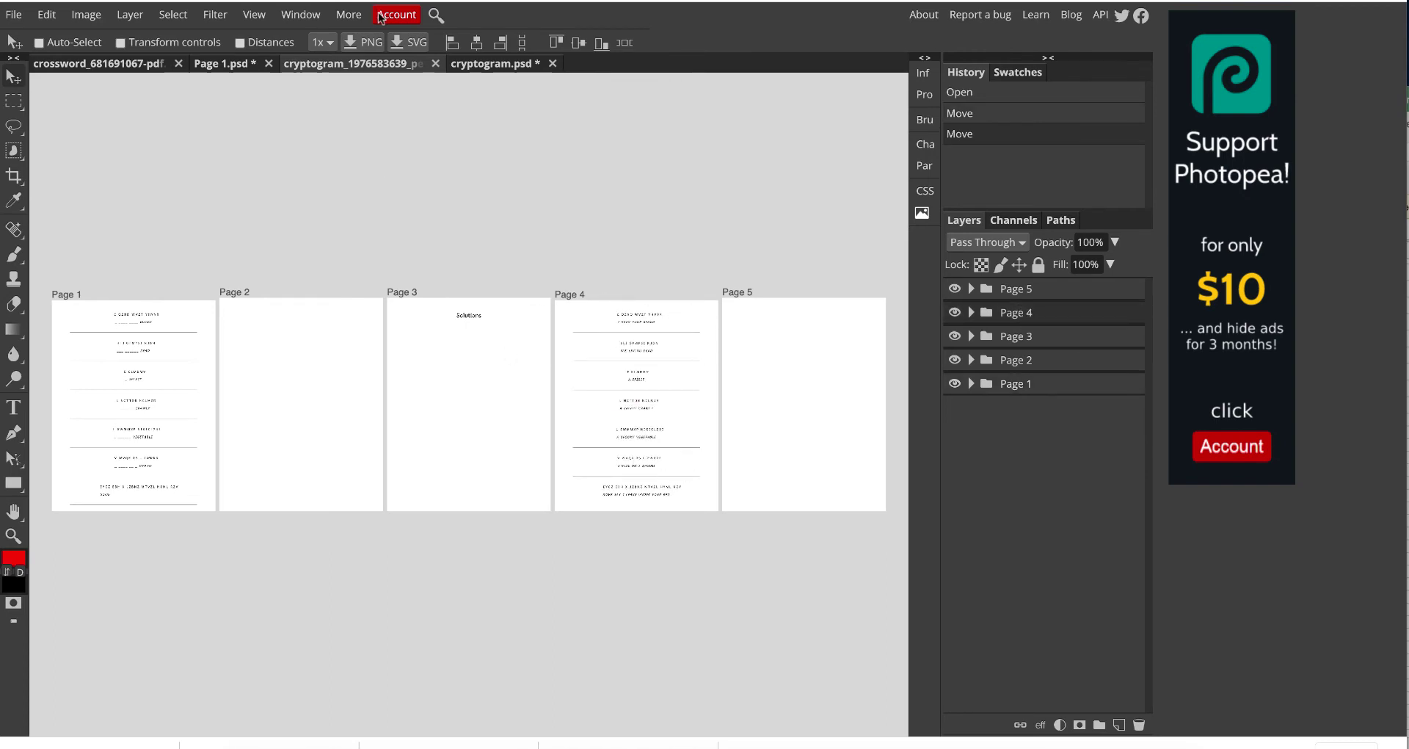
{"action": "left_click", "coordinate": [368, 43]}
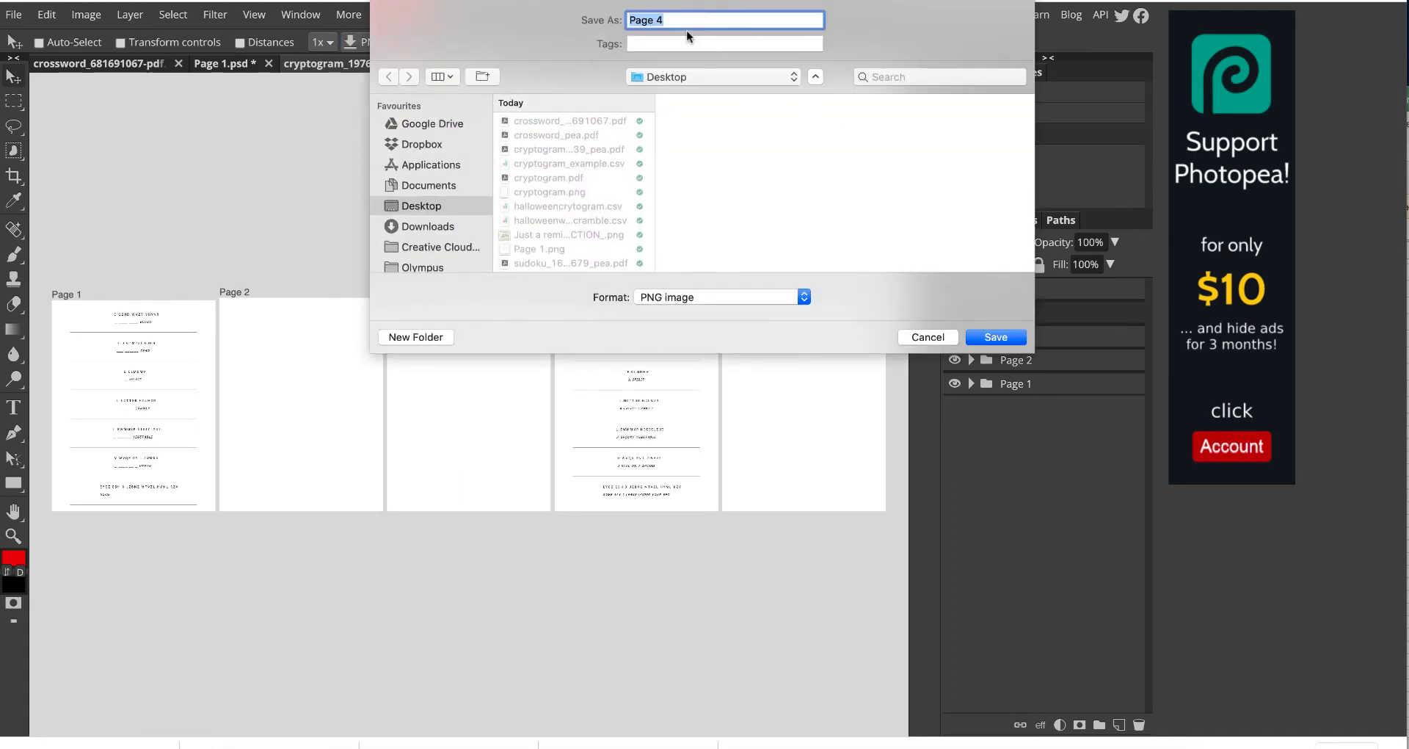
{"action": "type", "text": "cr"}
{"action": "type", "text": "yptogramsolution"}
{"action": "key", "text": "Return"}
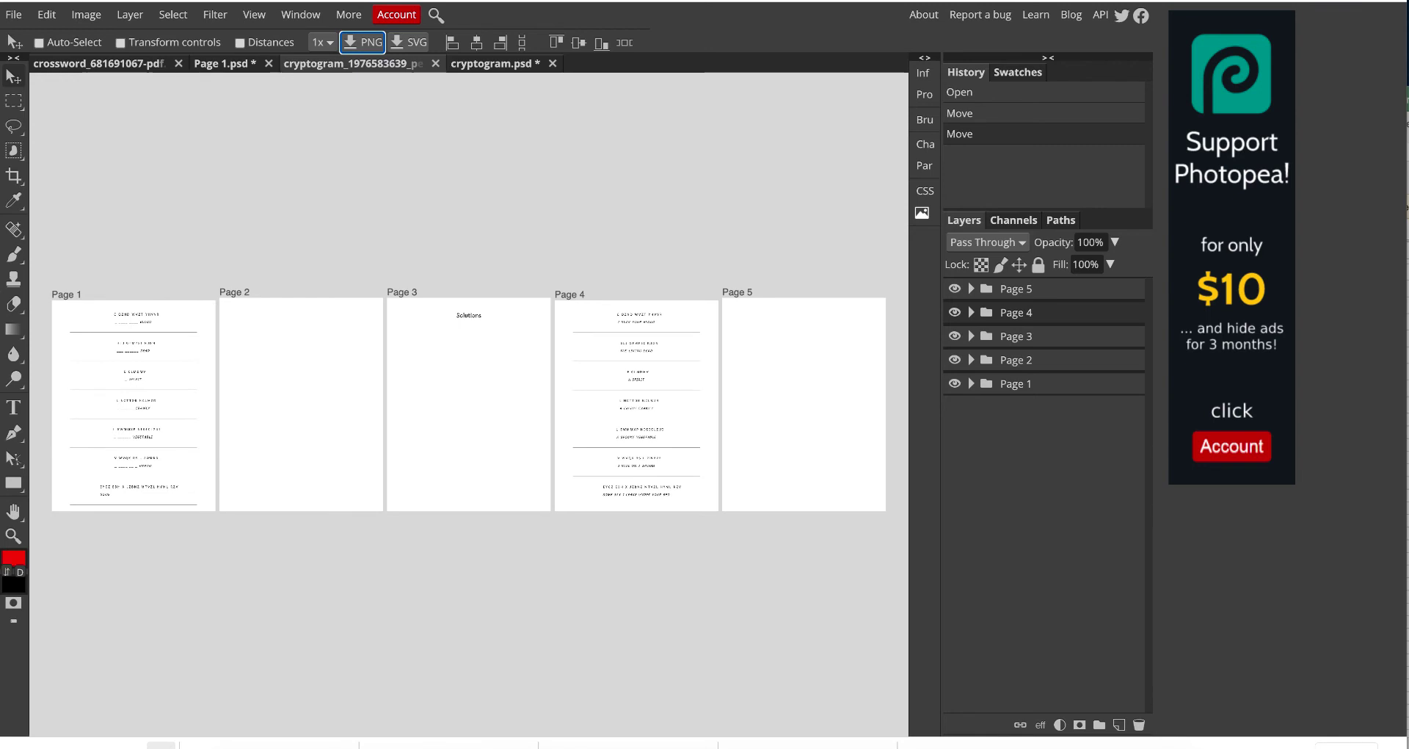
- Open cryptogramsolution.png from the Desktop as a separate document
{"action": "left_click", "coordinate": [13, 15]}
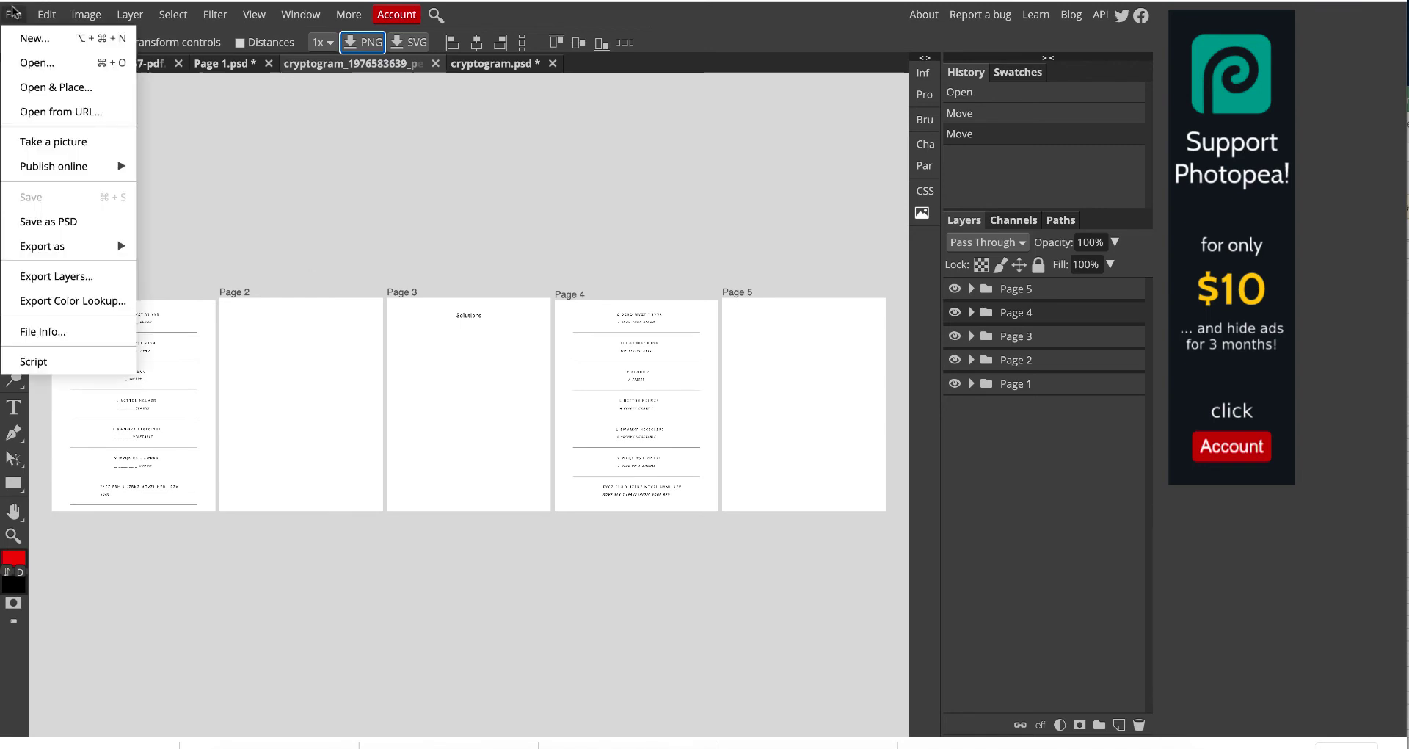
{"action": "left_click", "coordinate": [59, 64]}
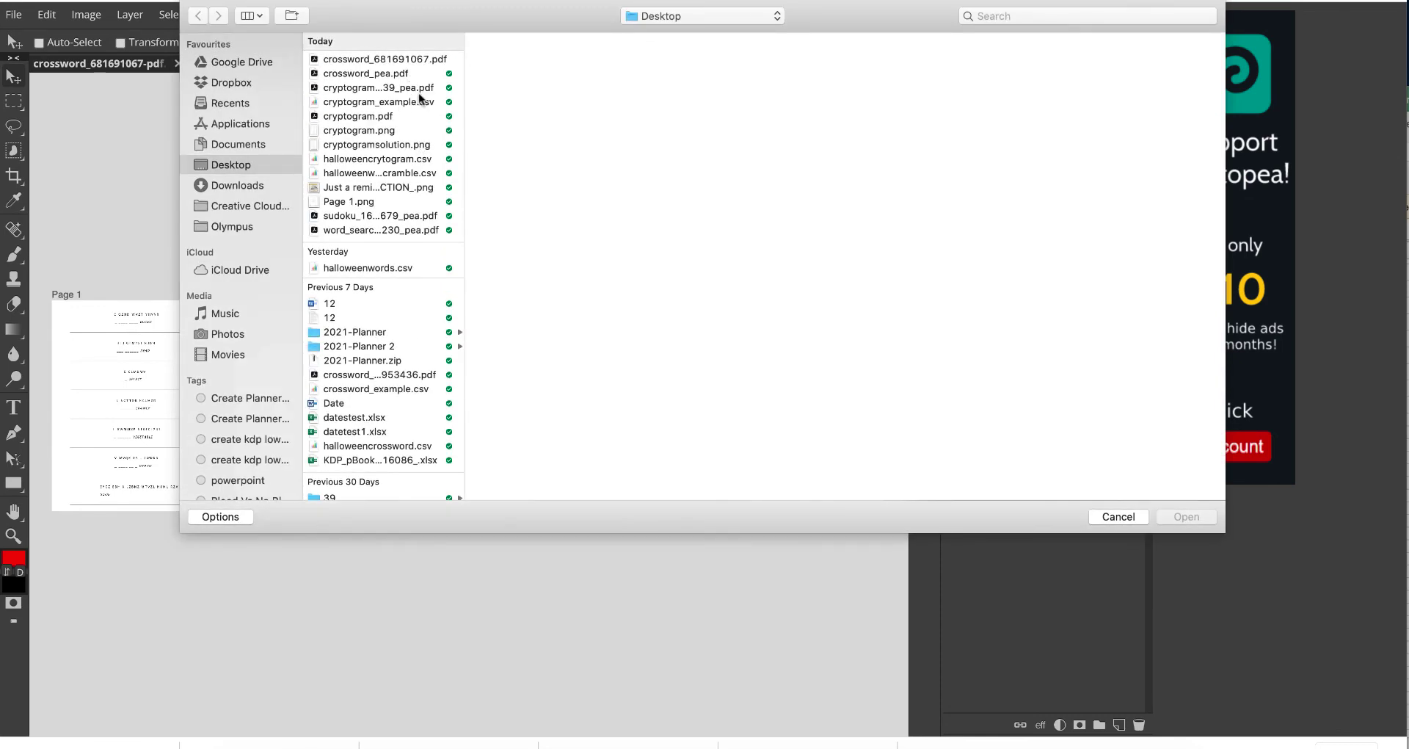
{"action": "left_click", "coordinate": [387, 145]}
{"action": "left_click", "coordinate": [1176, 516]}
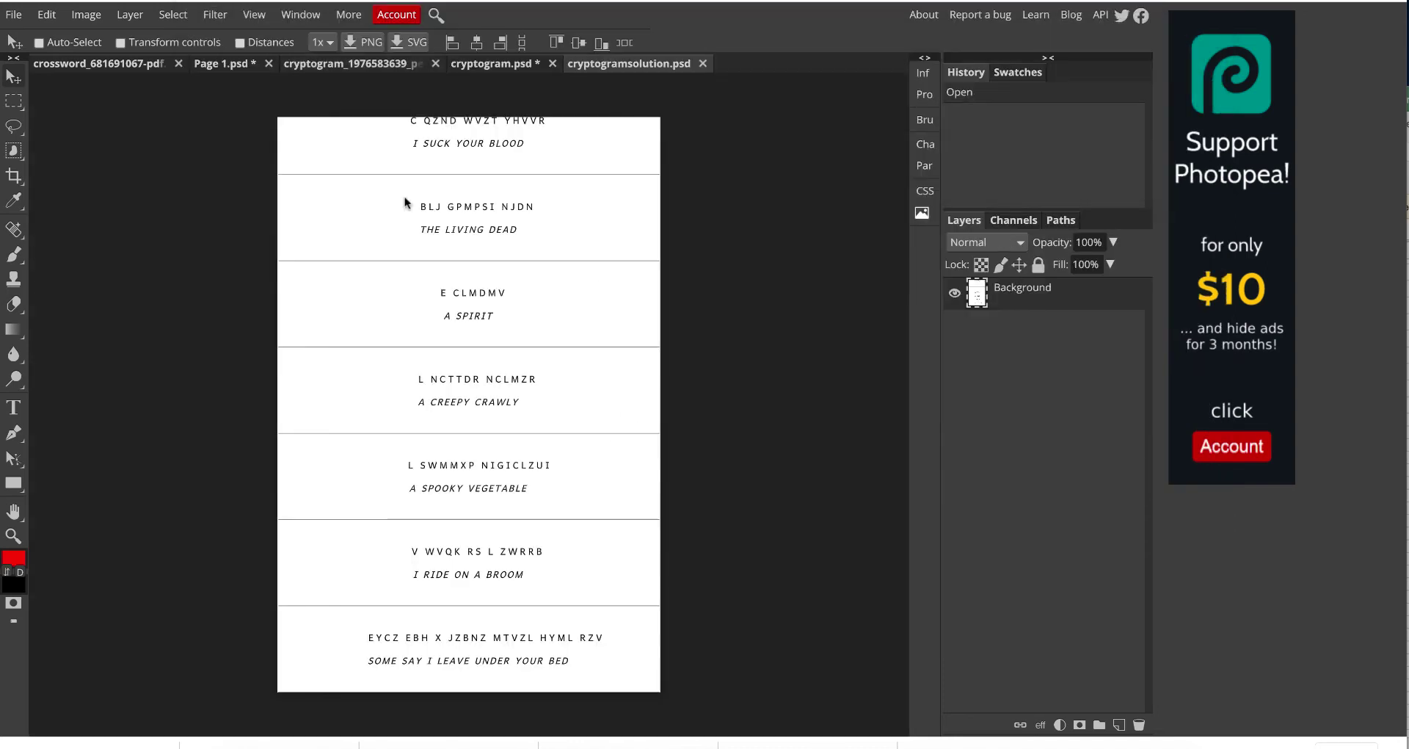
- Resize the canvas of the cryptogram solution page to 8.62 in wide by 11.25 in high, with the aspect ratio unlinked
{"action": "left_click", "coordinate": [85, 15]}
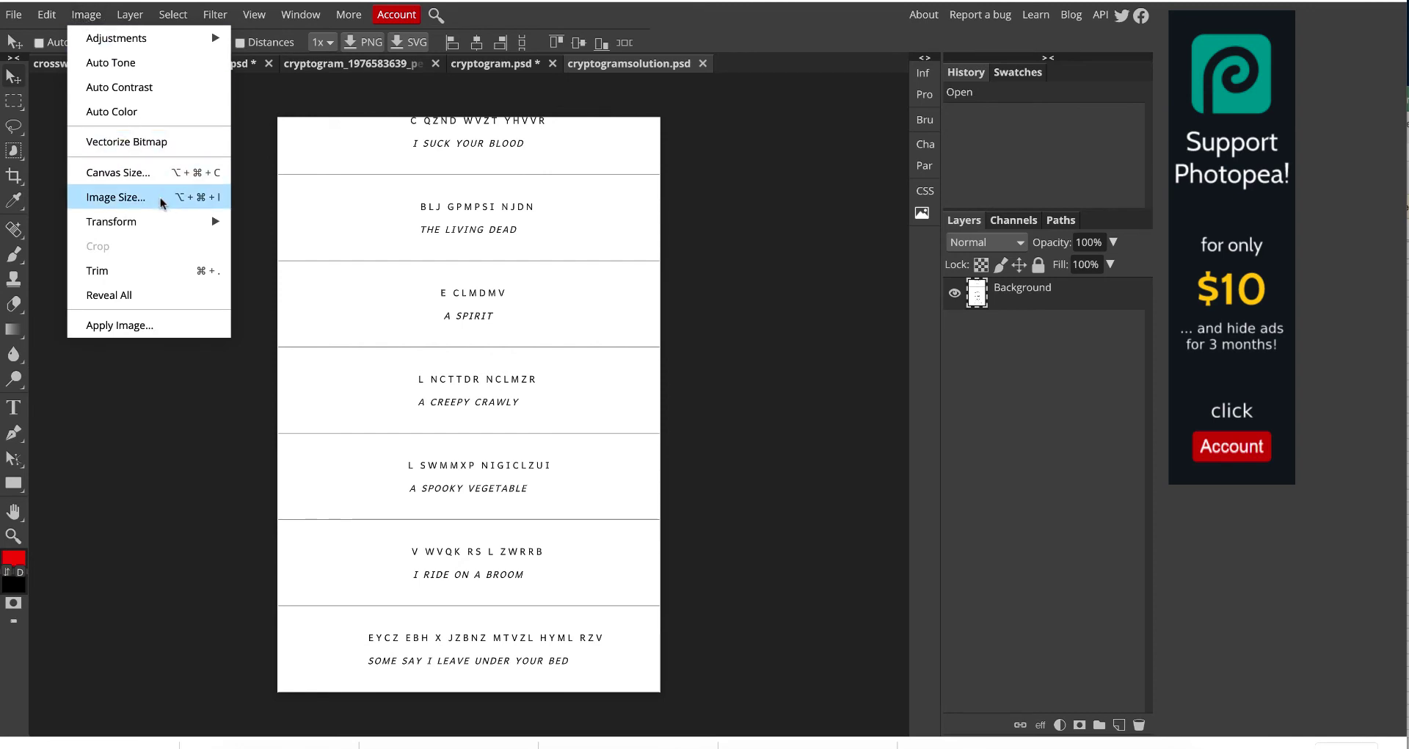
{"action": "left_click", "coordinate": [170, 173]}
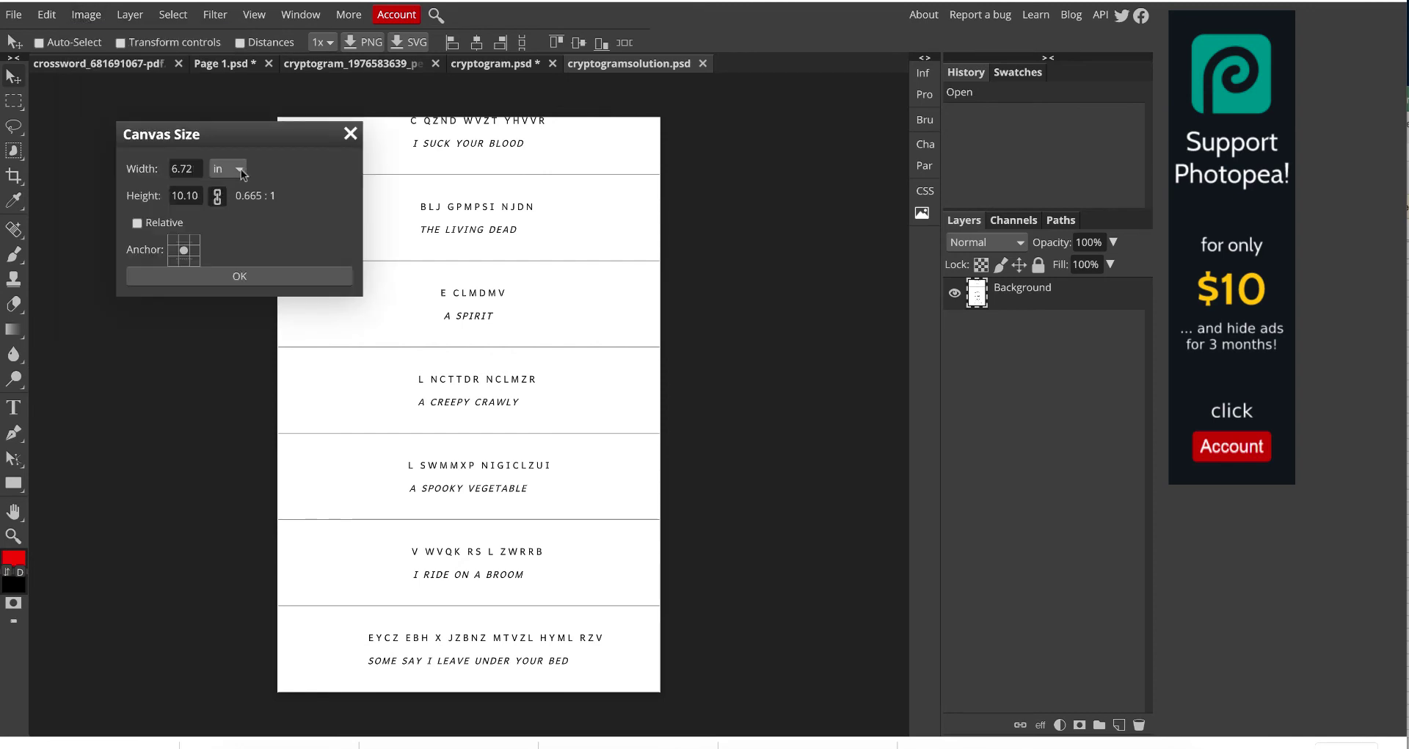
{"action": "left_click_drag", "start_coordinate": [197, 171], "coordinate": [120, 170]}
{"action": "type", "text": "8.62"}
{"action": "key", "text": "Tab"}
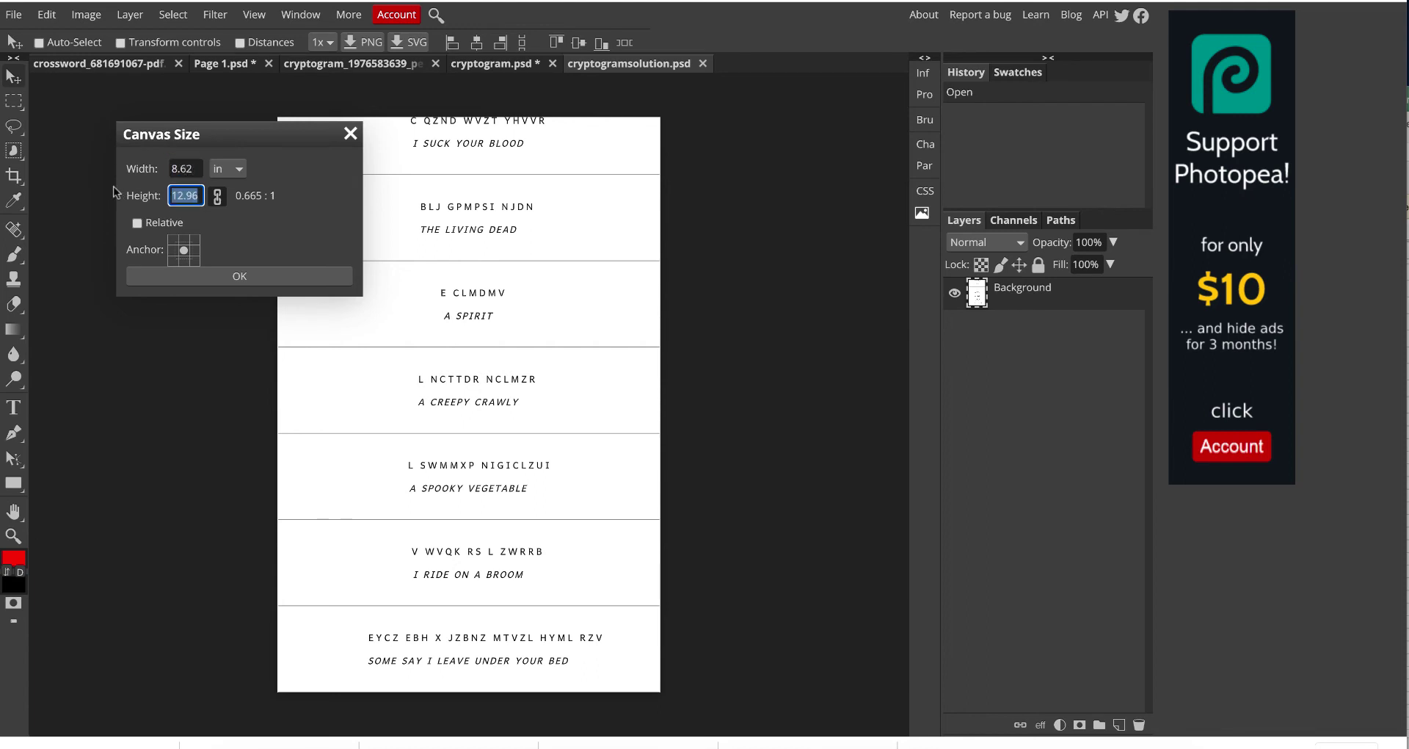
{"action": "type", "text": "1."}
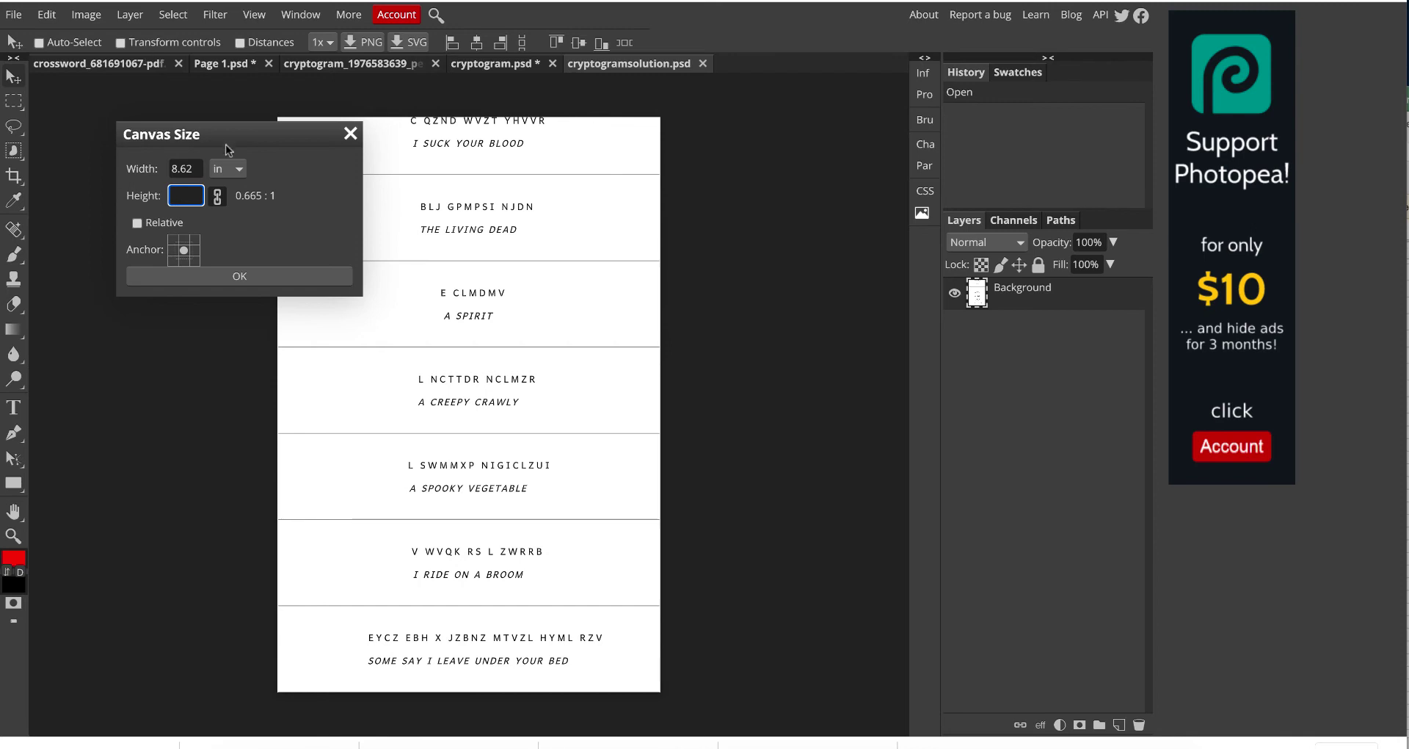
{"action": "left_click", "coordinate": [219, 196]}
{"action": "left_click_drag", "start_coordinate": [196, 196], "coordinate": [118, 192]}
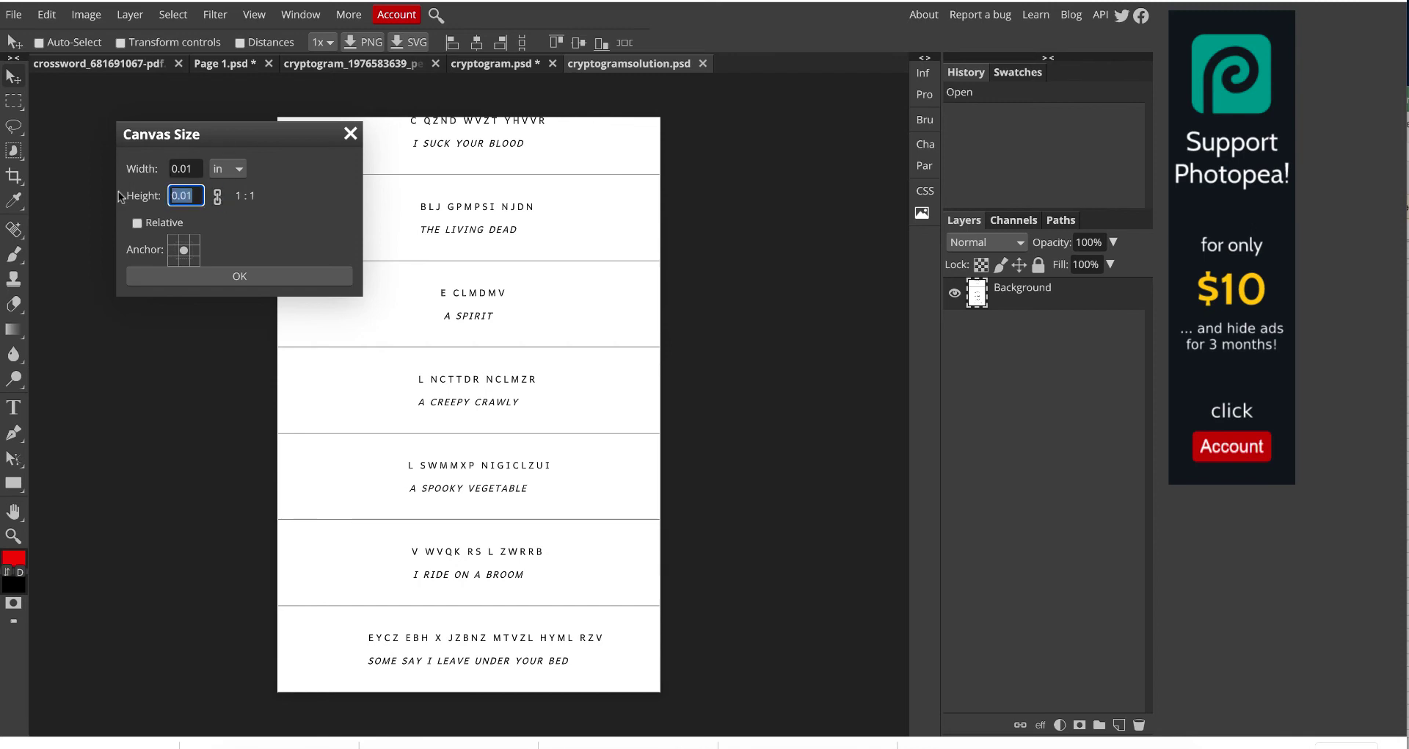
{"action": "left_click_drag", "start_coordinate": [195, 169], "coordinate": [129, 164]}
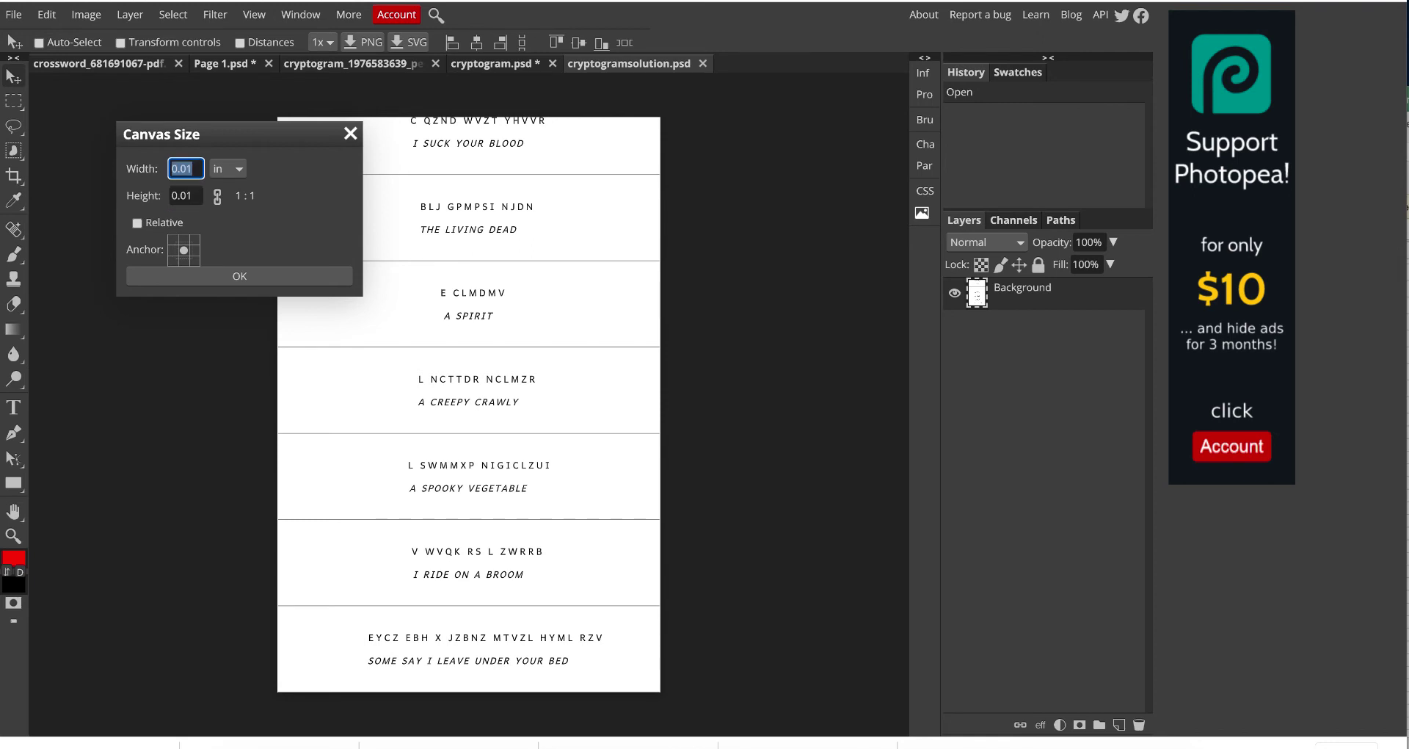
{"action": "type", "text": "8.62"}
{"action": "left_click_drag", "start_coordinate": [199, 197], "coordinate": [151, 195]}
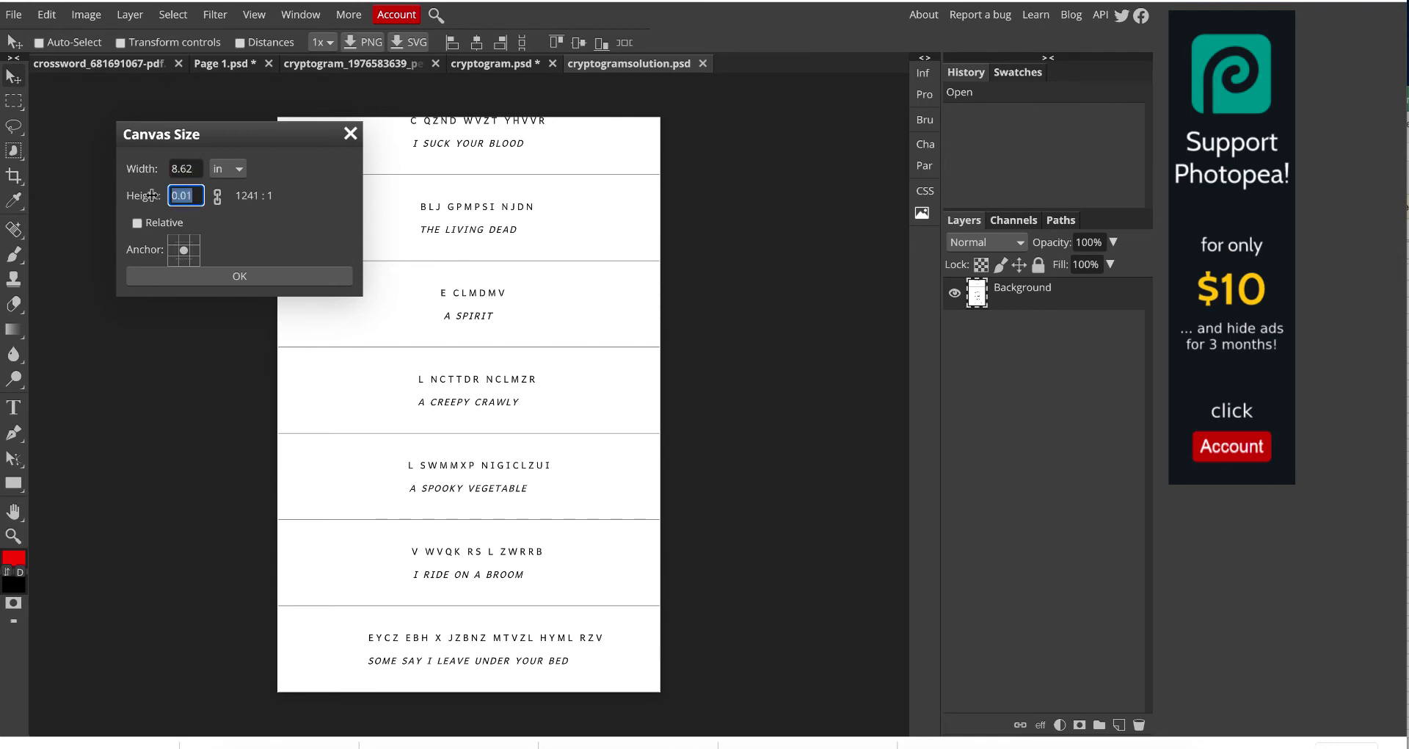
{"action": "type", "text": "11.25"}
{"action": "left_click", "coordinate": [220, 276]}
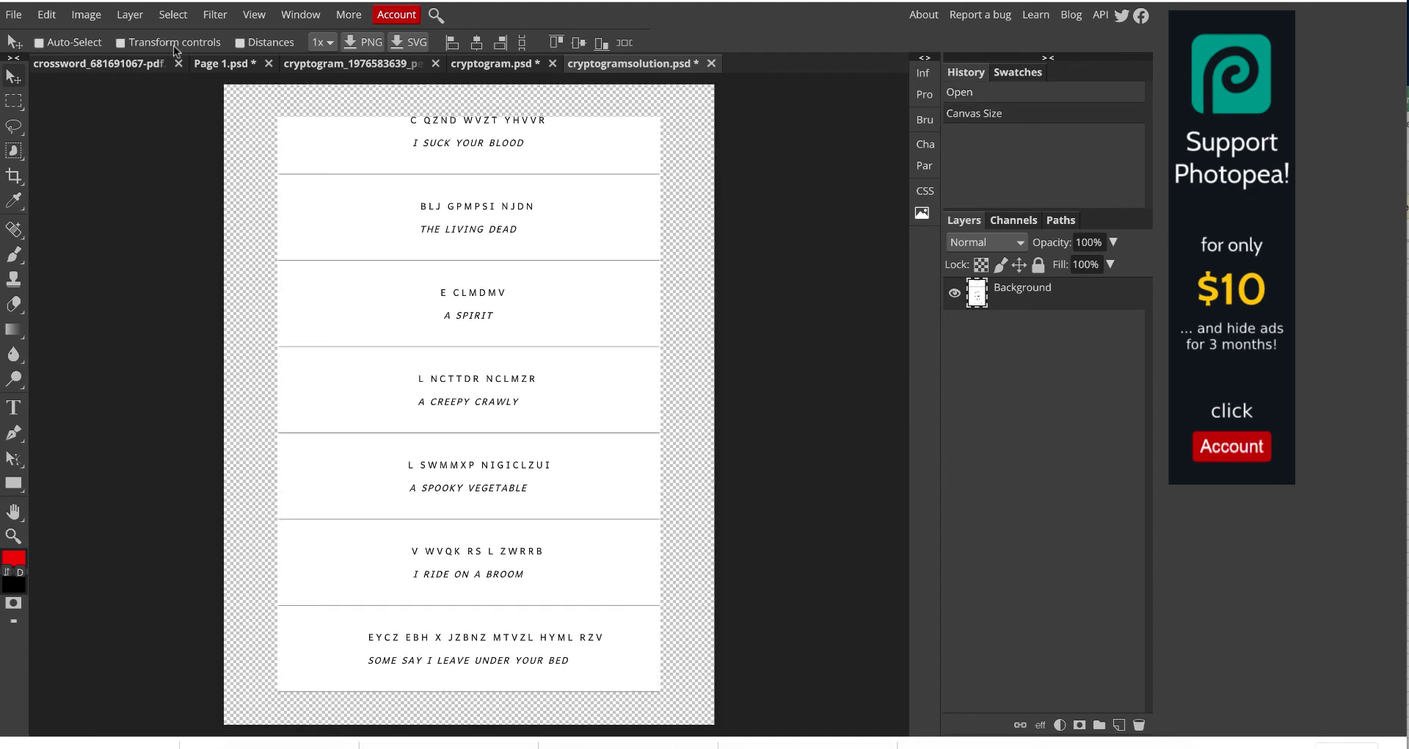
- Draw a white rectangle covering the whole canvas and place its layer beneath the Background layer
{"action": "left_click", "coordinate": [13, 482]}
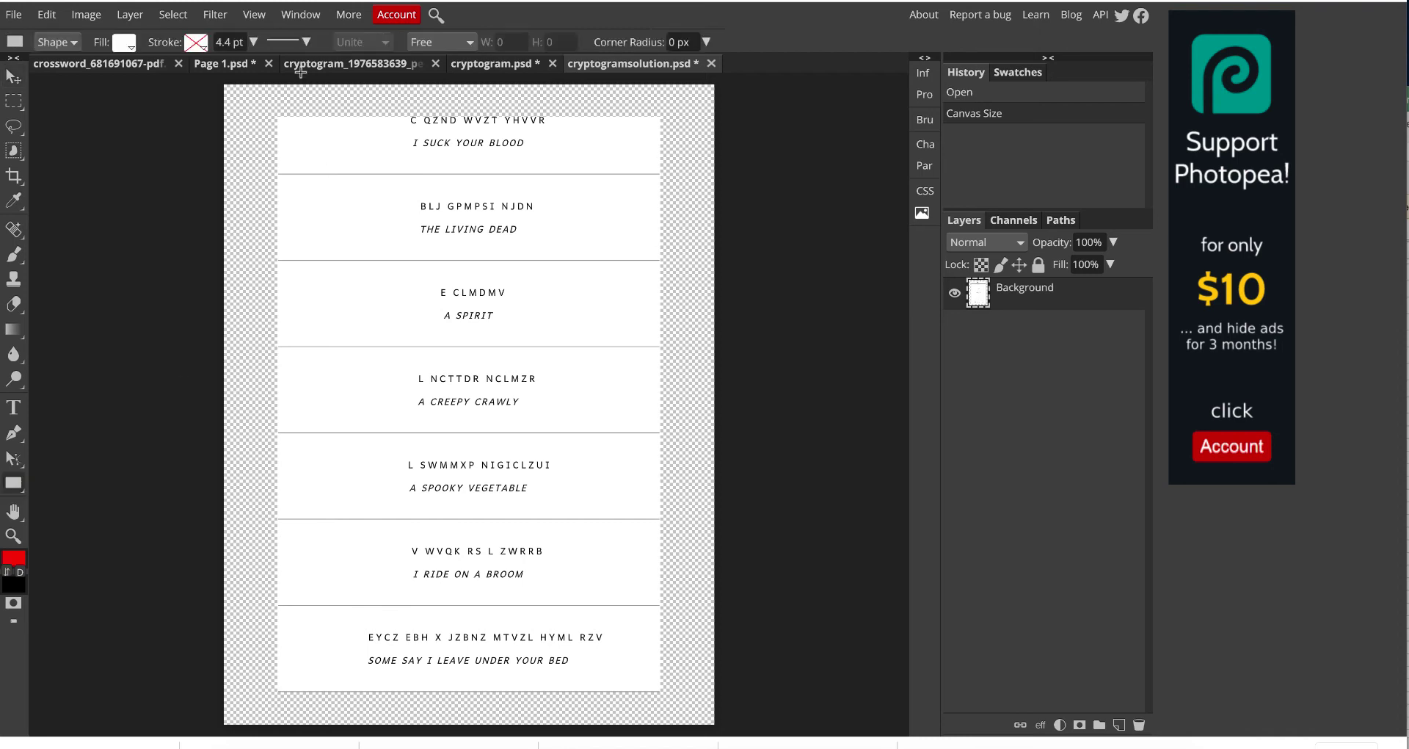
{"action": "left_click_drag", "start_coordinate": [224, 83], "coordinate": [714, 723]}
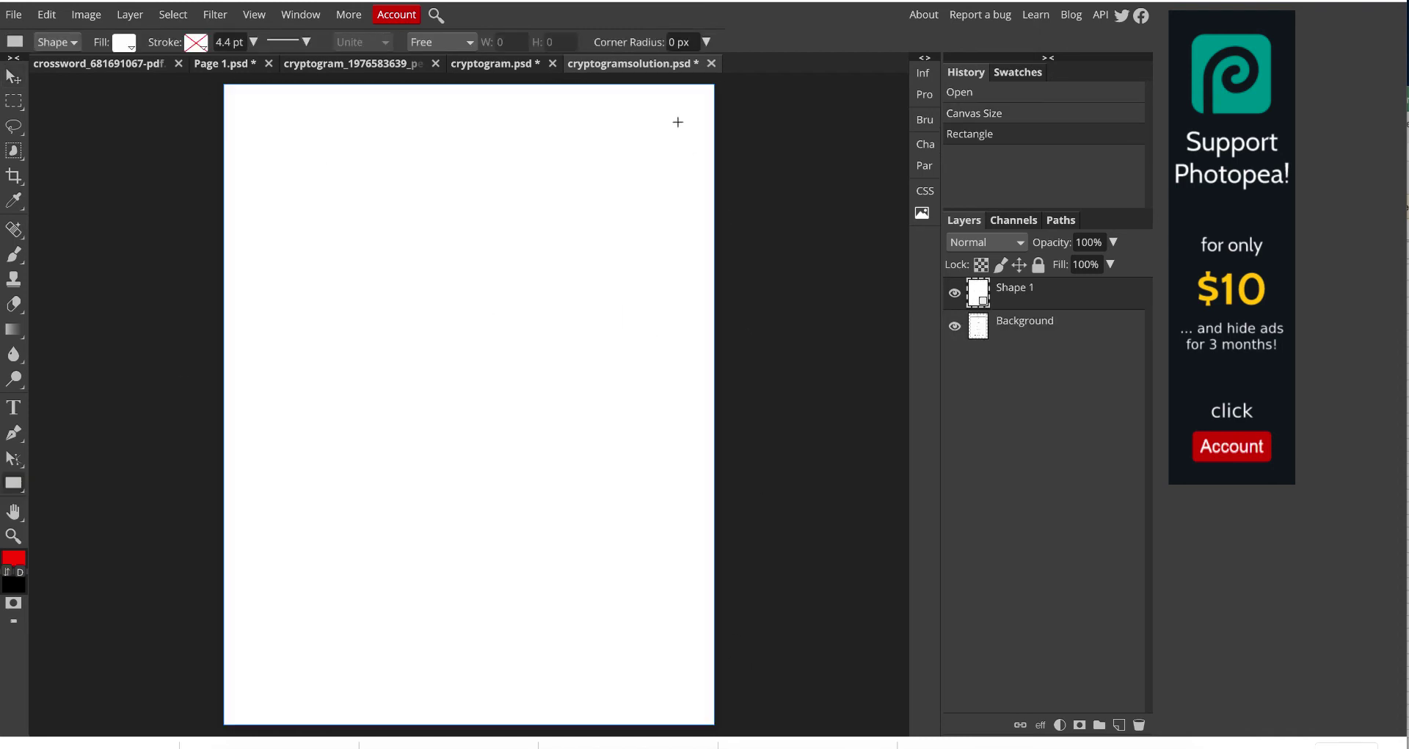
{"action": "left_click_drag", "start_coordinate": [1065, 317], "coordinate": [1067, 345]}
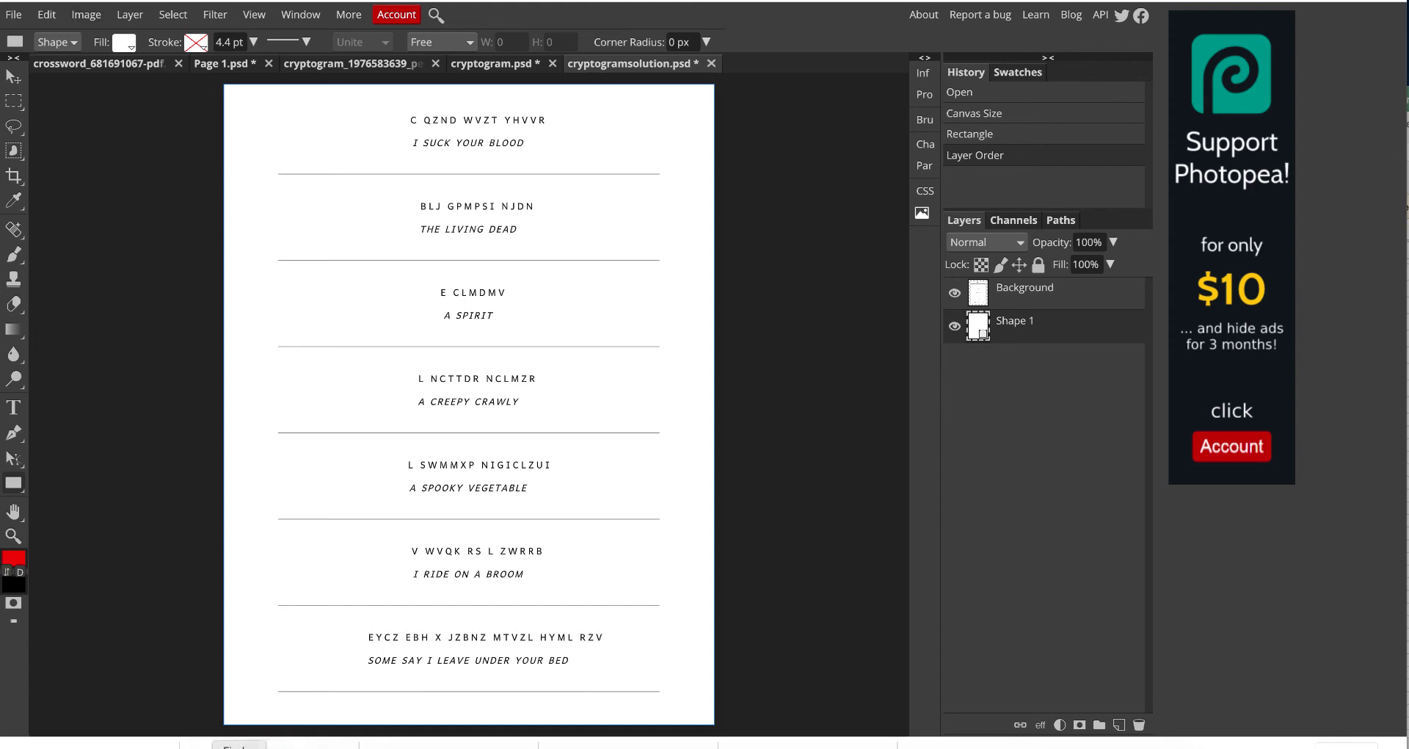
- In Finder, browse Halloween Pack File 2 and preview the PNG clip art in Eyes And Mouths Of A Monster and Fantasy Creatures
{"action": "left_click", "coordinate": [237, 748]}
{"action": "scroll", "coordinate": [901, 294], "scroll_direction": "left", "scroll_amount": 6}
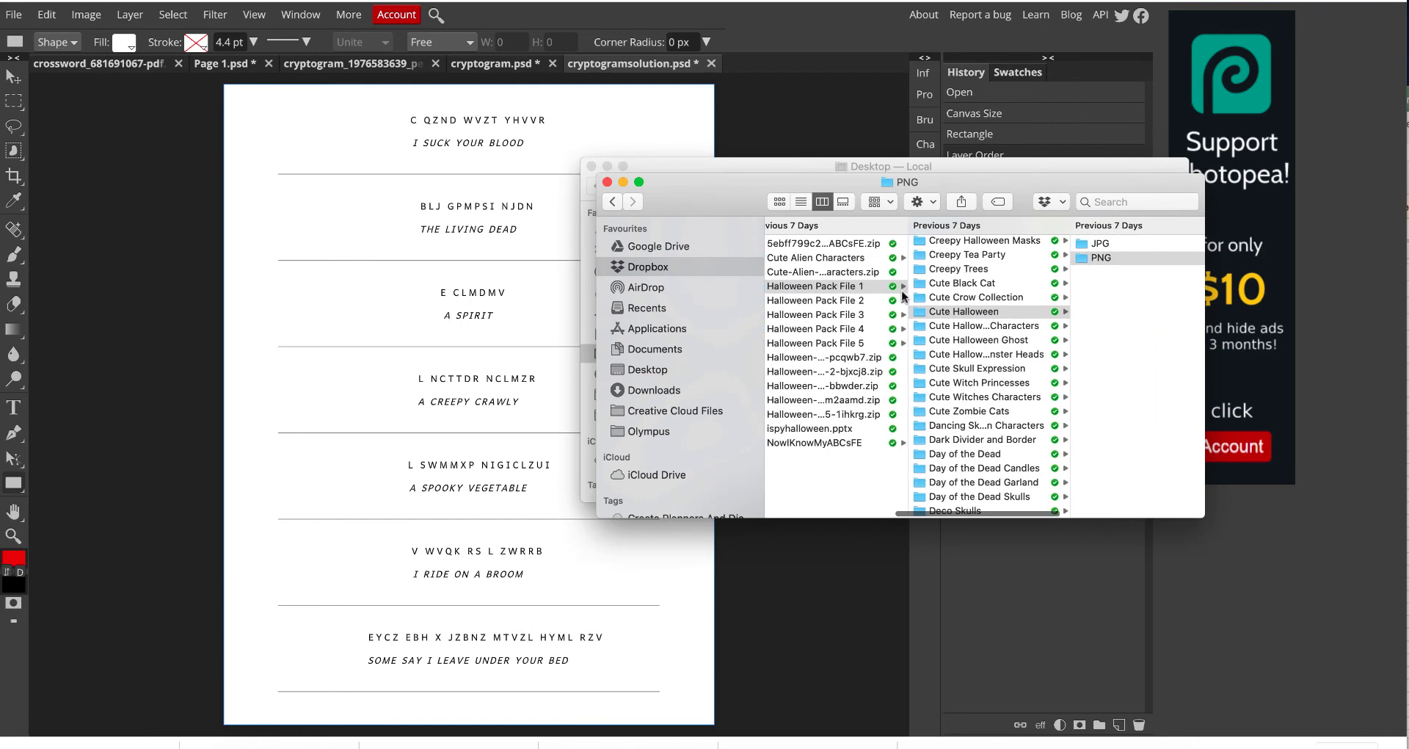
{"action": "left_click", "coordinate": [881, 301]}
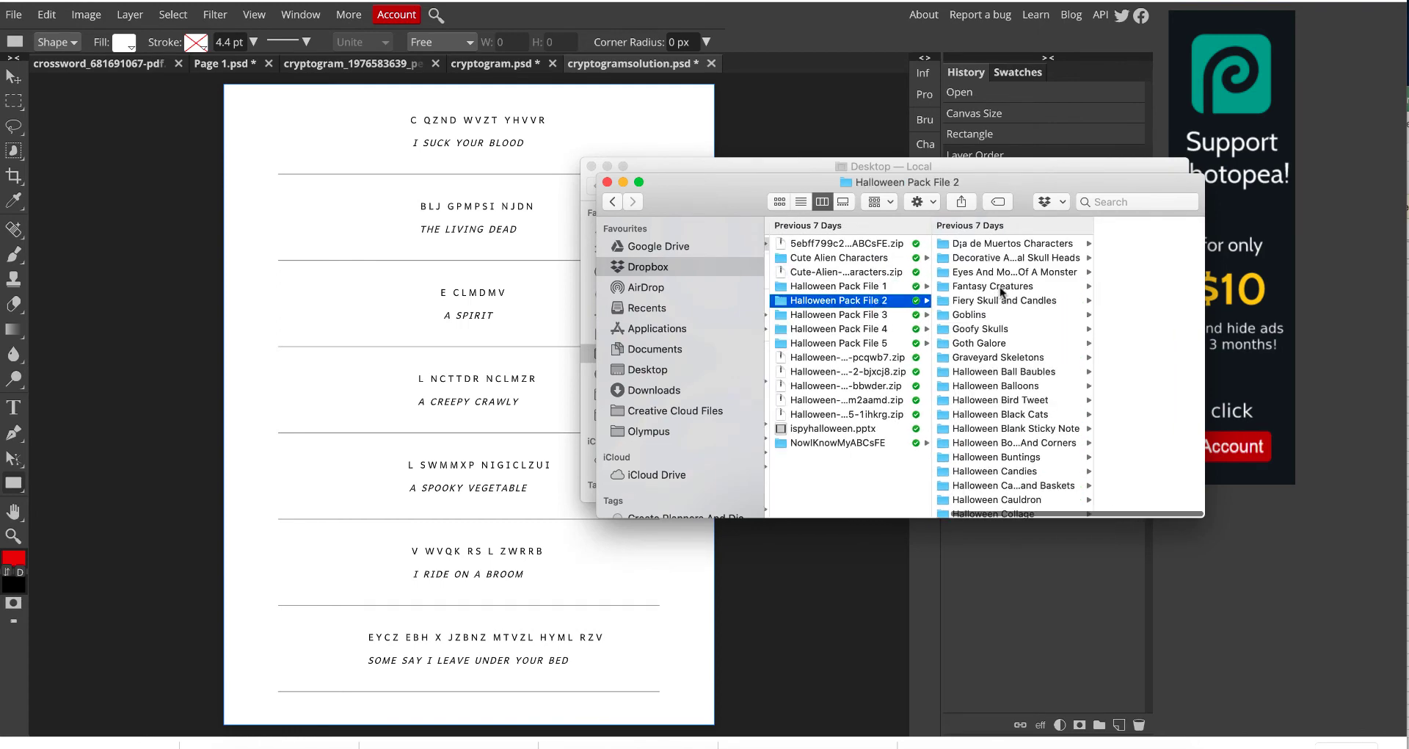
{"action": "left_click", "coordinate": [1013, 272]}
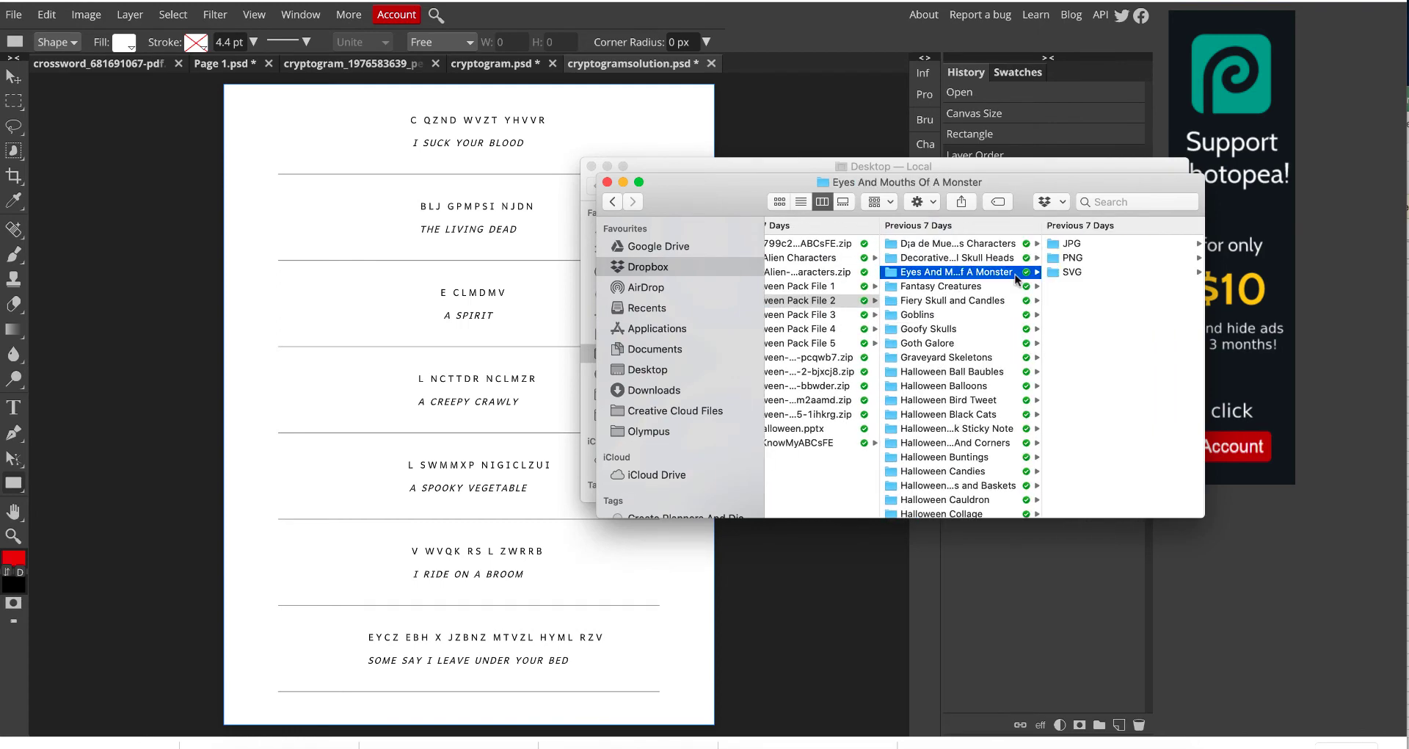
{"action": "left_click", "coordinate": [1082, 257]}
{"action": "left_click", "coordinate": [1087, 244]}
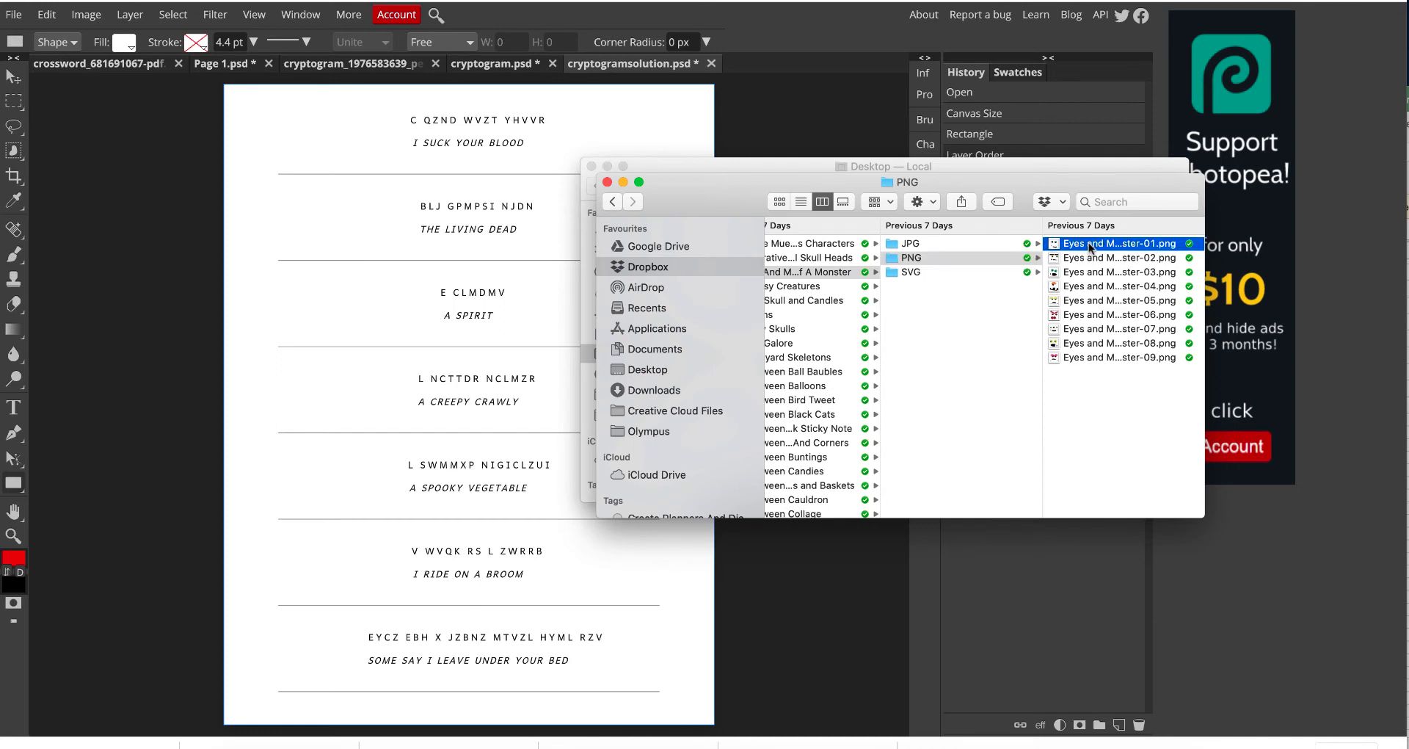
{"action": "scroll", "coordinate": [912, 317], "scroll_direction": "left", "scroll_amount": 5}
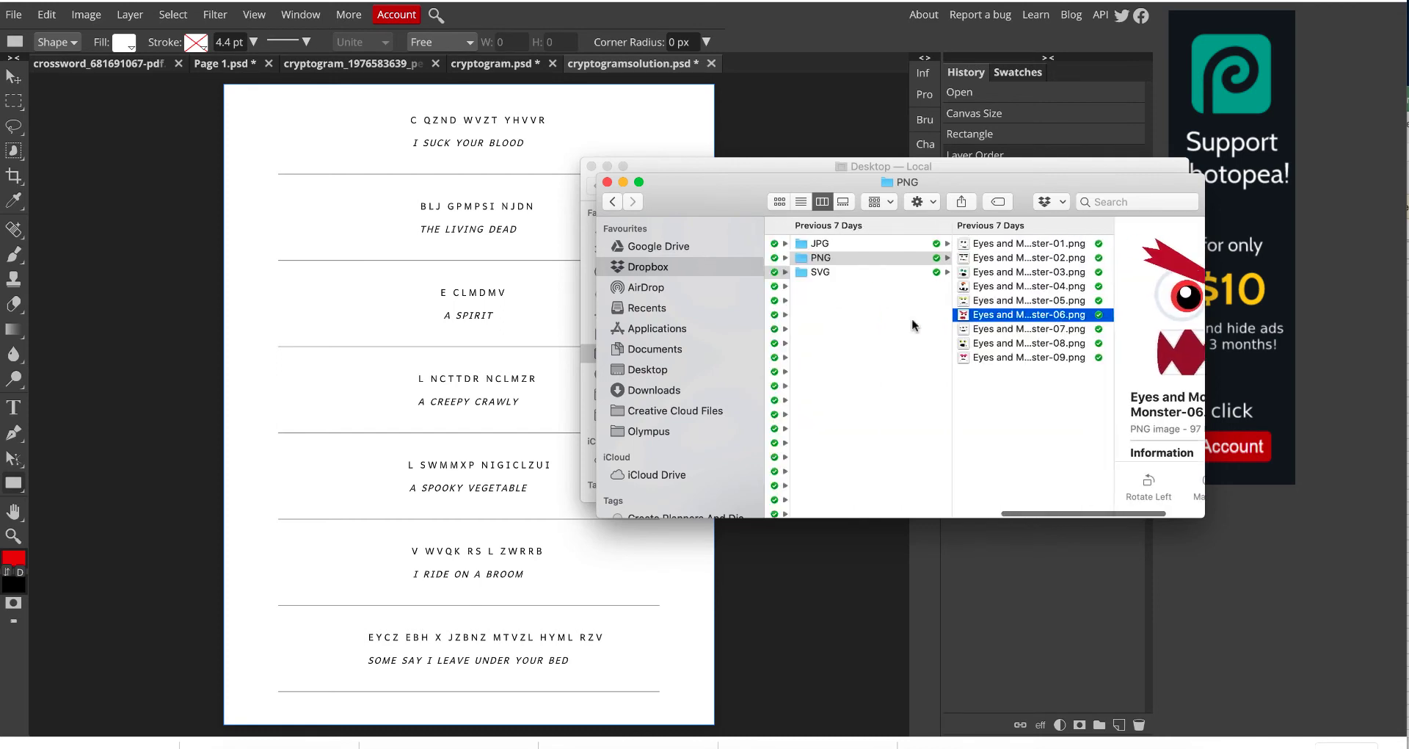
{"action": "left_click", "coordinate": [884, 287]}
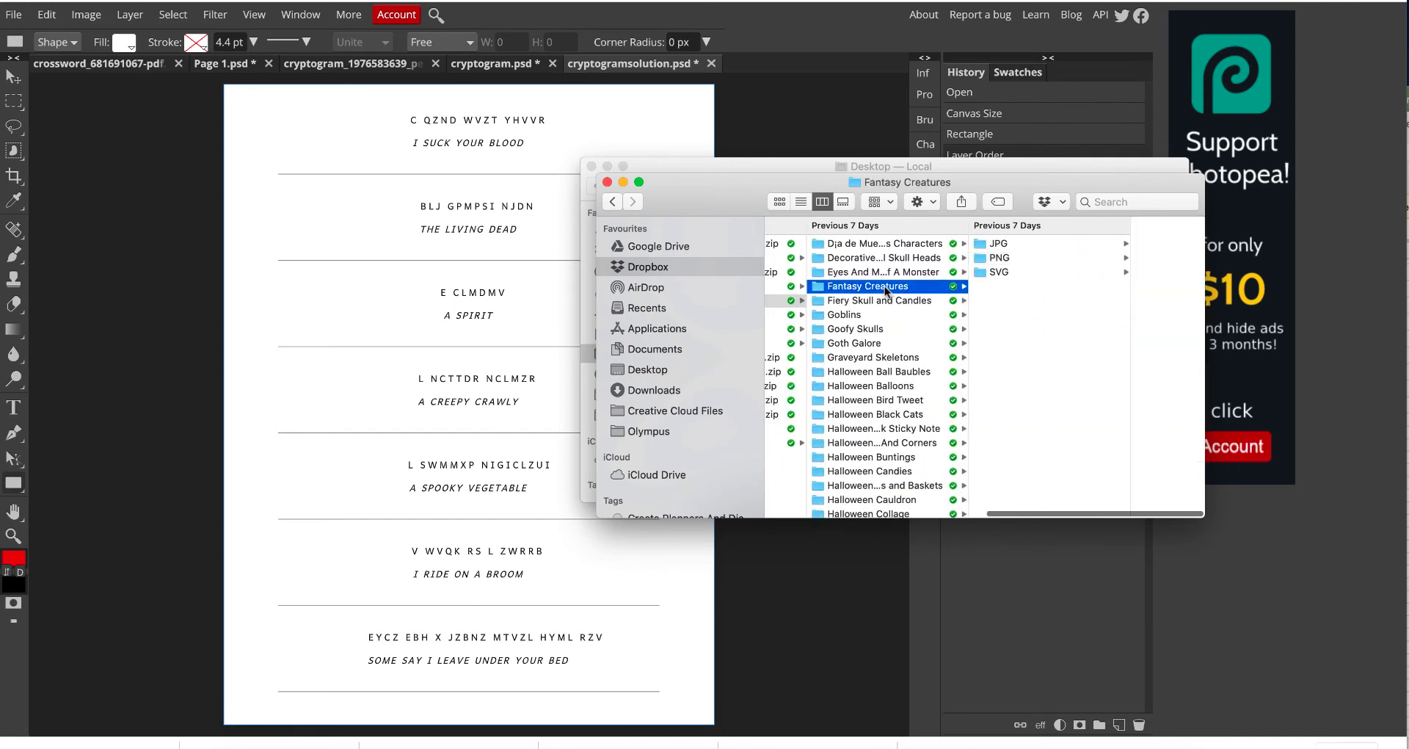
{"action": "left_click", "coordinate": [1012, 261]}
{"action": "left_click", "coordinate": [1095, 259]}
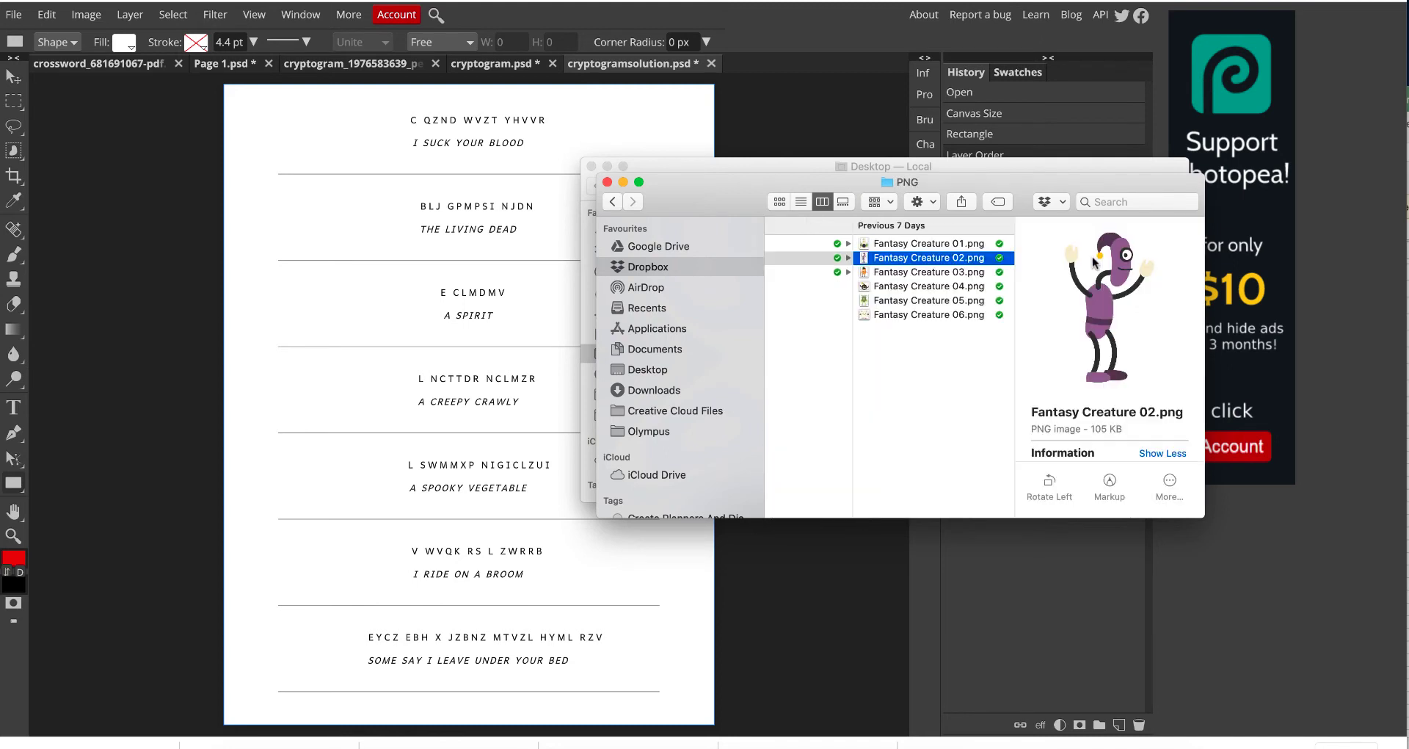
{"action": "left_click", "coordinate": [954, 287]}
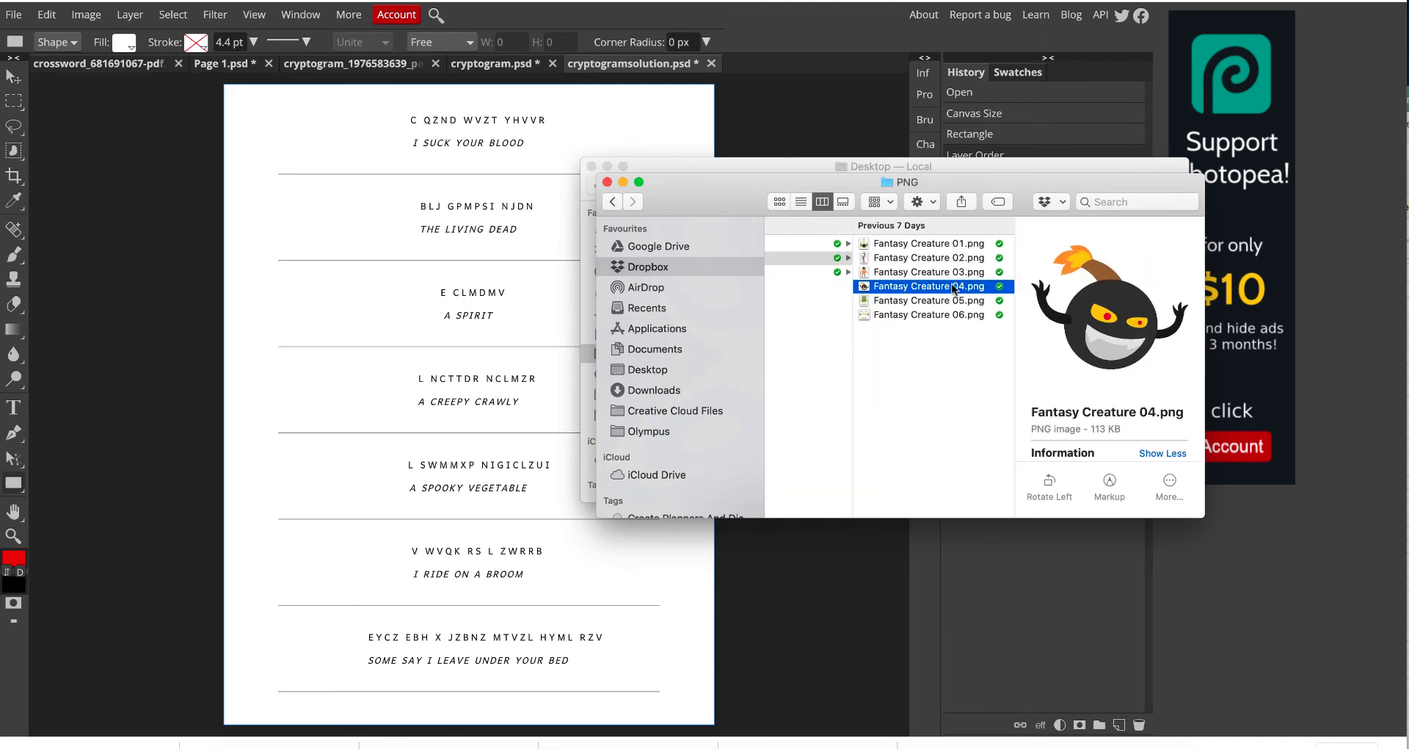
{"action": "left_click", "coordinate": [938, 305]}
{"action": "scroll", "coordinate": [937, 305], "scroll_direction": "left", "scroll_amount": 5}
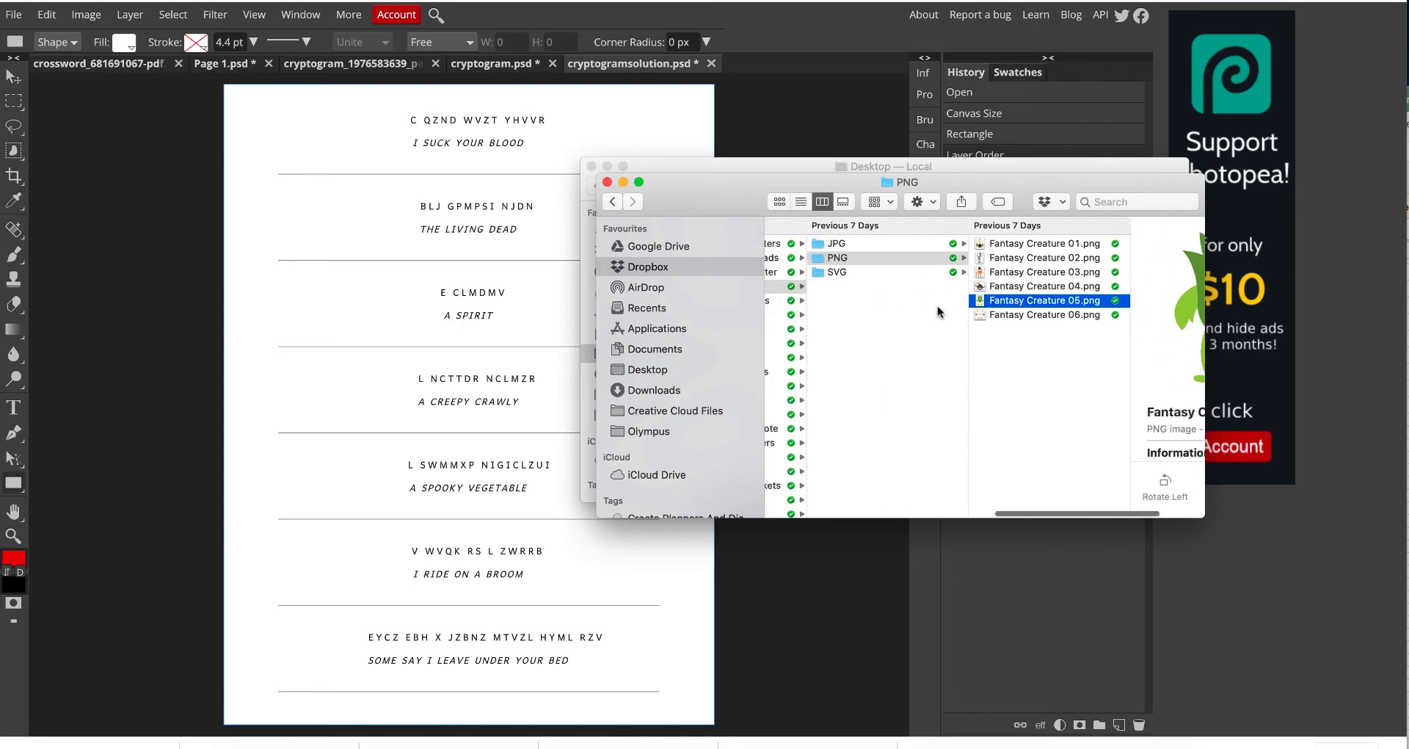
- Place Goblins-03.png from the Goblins PNG folder on the solution page and move its layer above the Background layer
{"action": "left_click", "coordinate": [896, 316]}
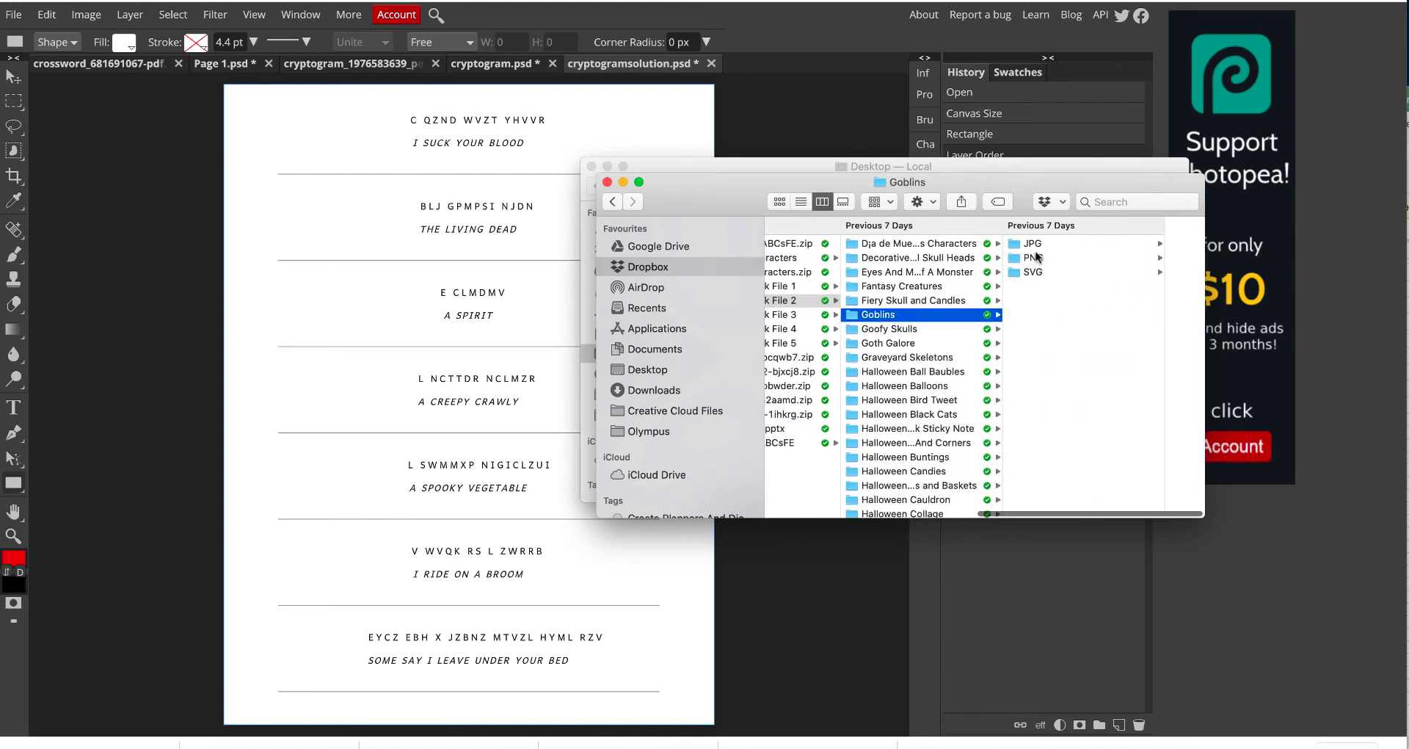
{"action": "left_click", "coordinate": [1036, 257]}
{"action": "left_click", "coordinate": [1092, 258]}
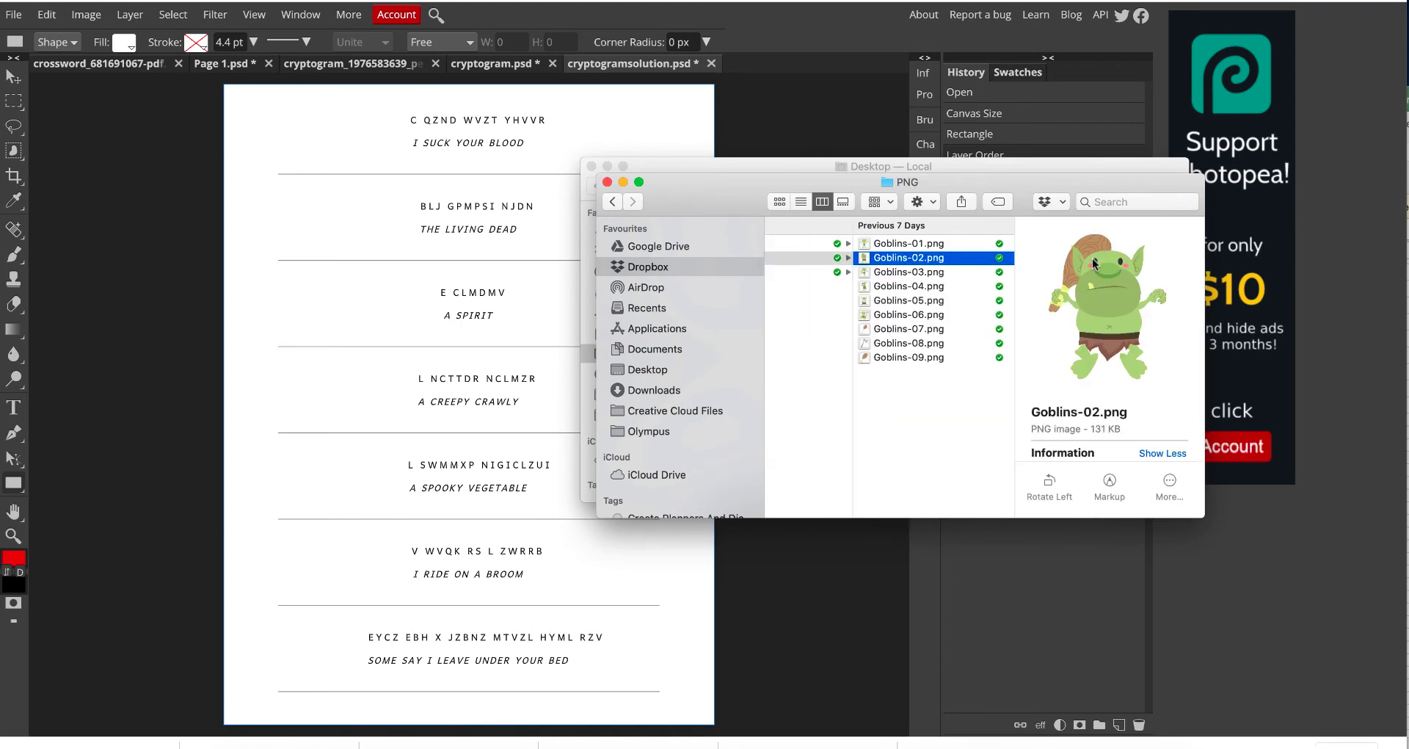
{"action": "left_click", "coordinate": [920, 288]}
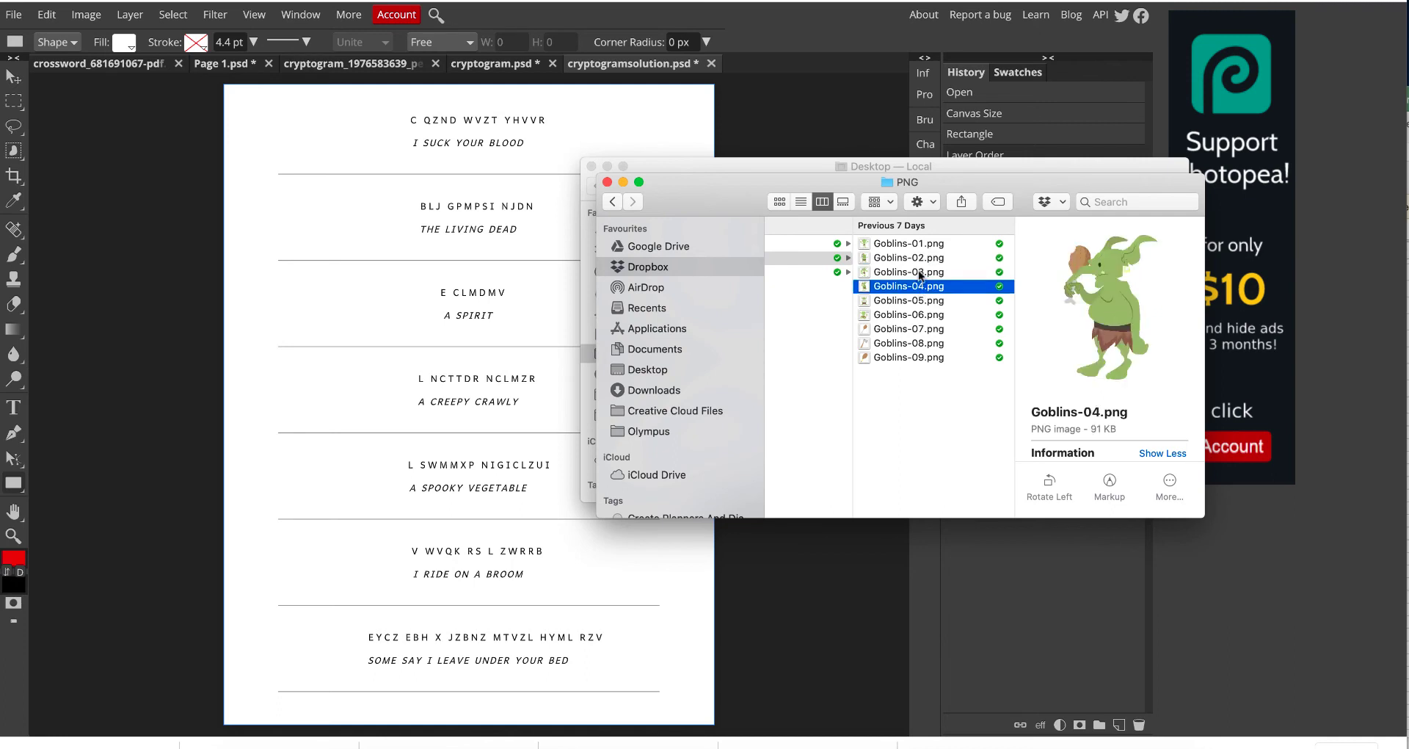
{"action": "left_click_drag", "start_coordinate": [919, 278], "coordinate": [378, 283]}
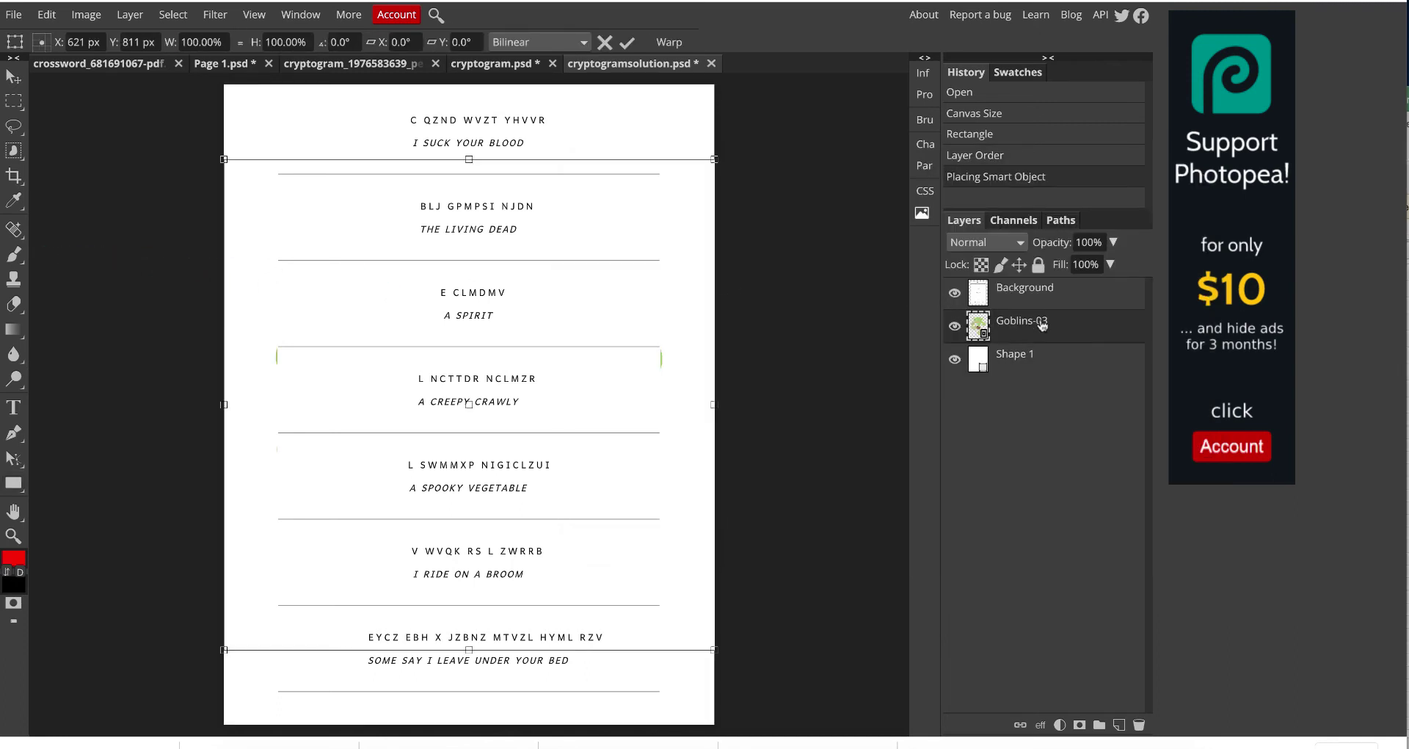
{"action": "left_click_drag", "start_coordinate": [1042, 325], "coordinate": [1048, 289]}
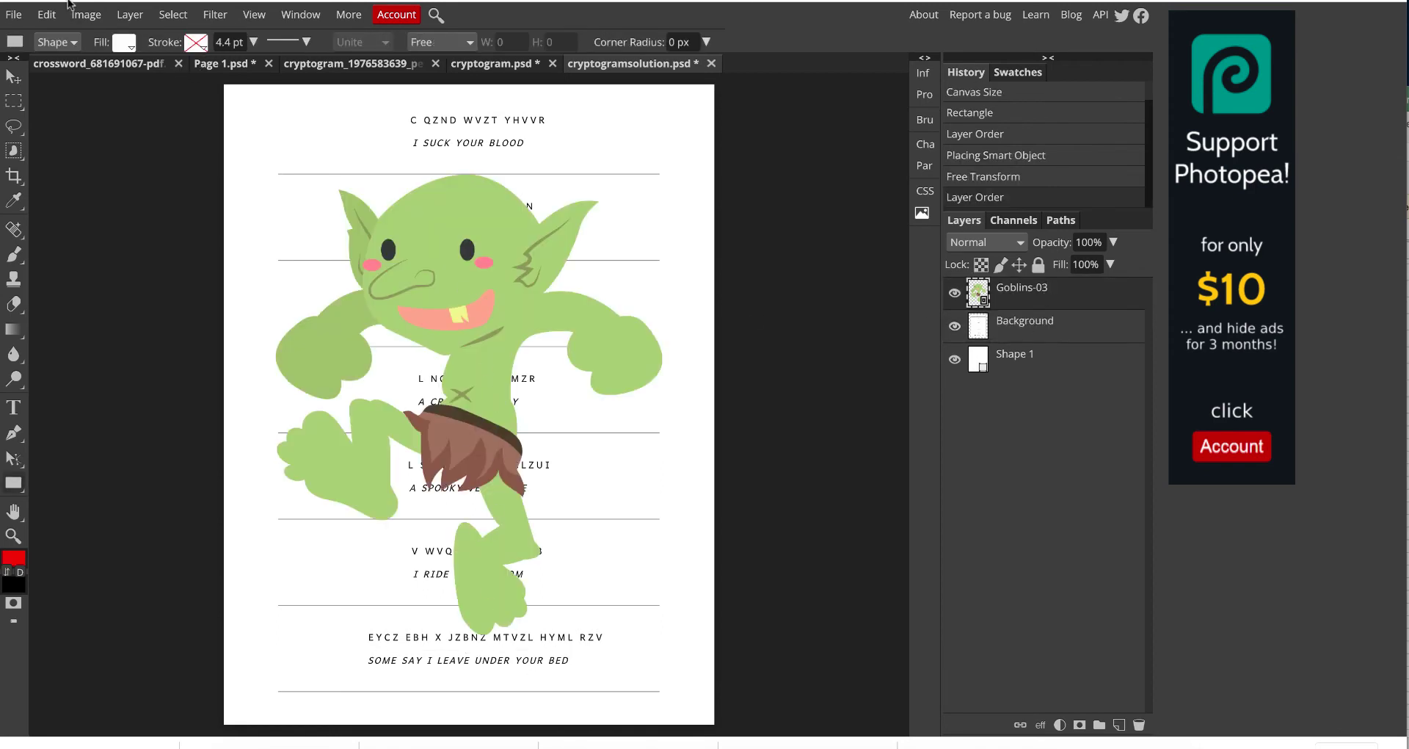
- Scale the goblin down with Free Transform to about 25% height and position it beside the "A SPIRIT" solution
{"action": "left_click", "coordinate": [46, 15]}
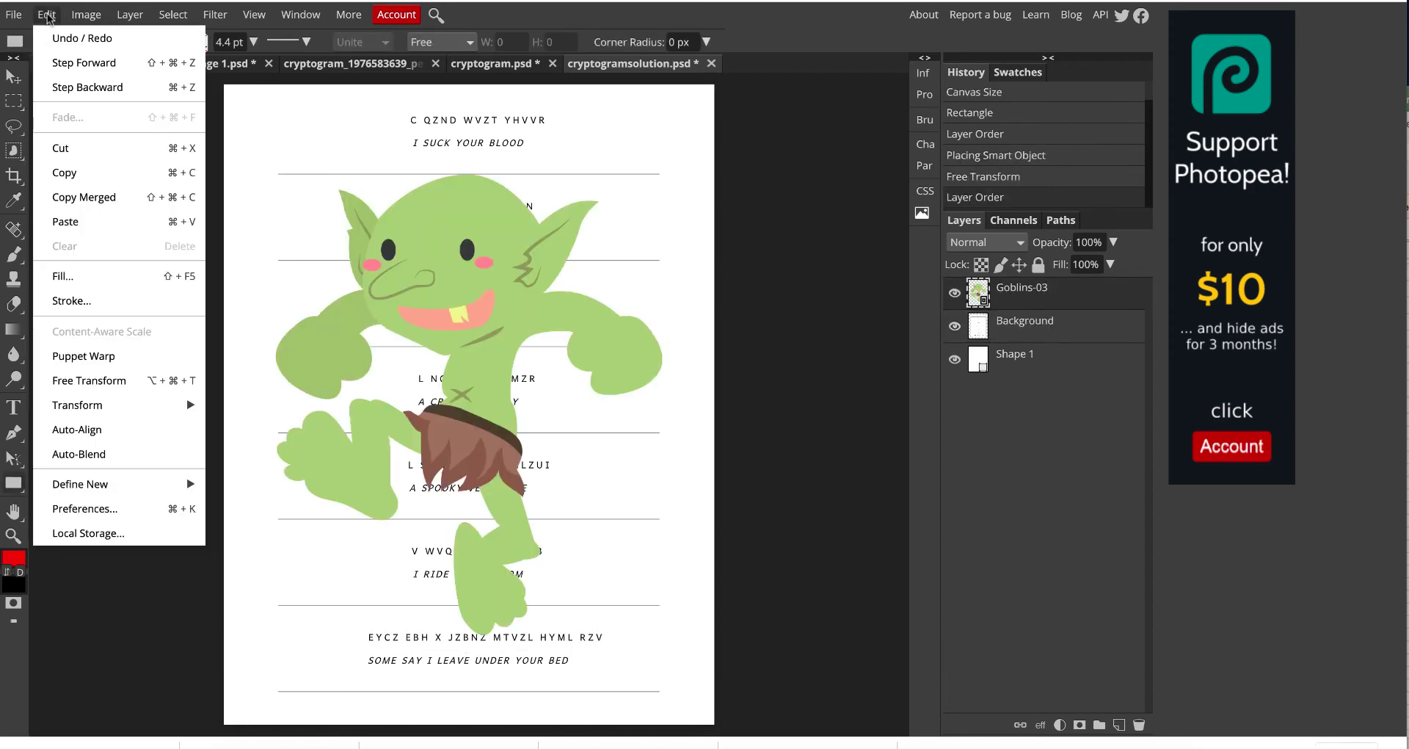
{"action": "left_click", "coordinate": [97, 382]}
{"action": "left_click_drag", "start_coordinate": [712, 650], "coordinate": [420, 315]}
{"action": "left_click_drag", "start_coordinate": [342, 213], "coordinate": [377, 303]}
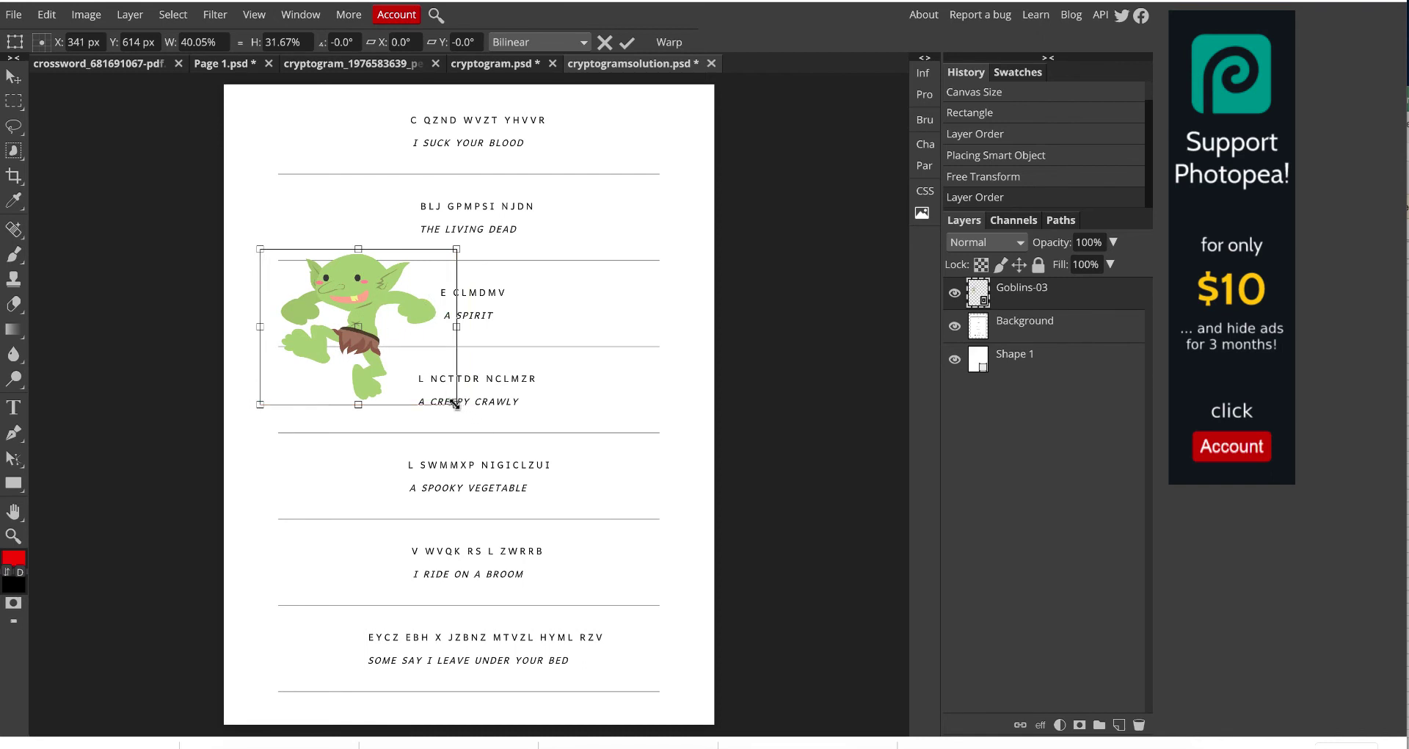
{"action": "left_click_drag", "start_coordinate": [456, 404], "coordinate": [420, 373]}
{"action": "left_click_drag", "start_coordinate": [349, 303], "coordinate": [379, 316]}
- Try the Black & White adjustment at its default values on the goblin, and undo it
{"action": "left_click", "coordinate": [86, 16]}
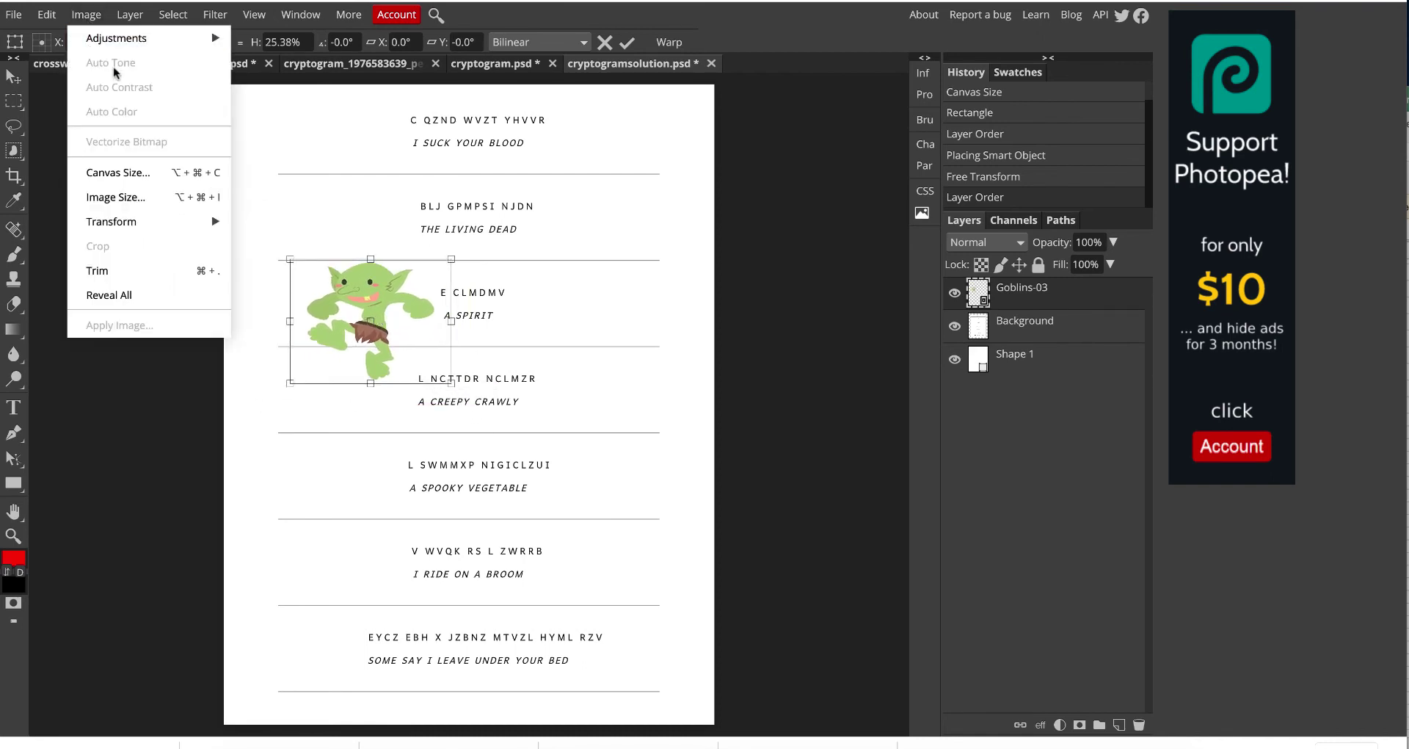
{"action": "mouse_move", "coordinate": [146, 38]}
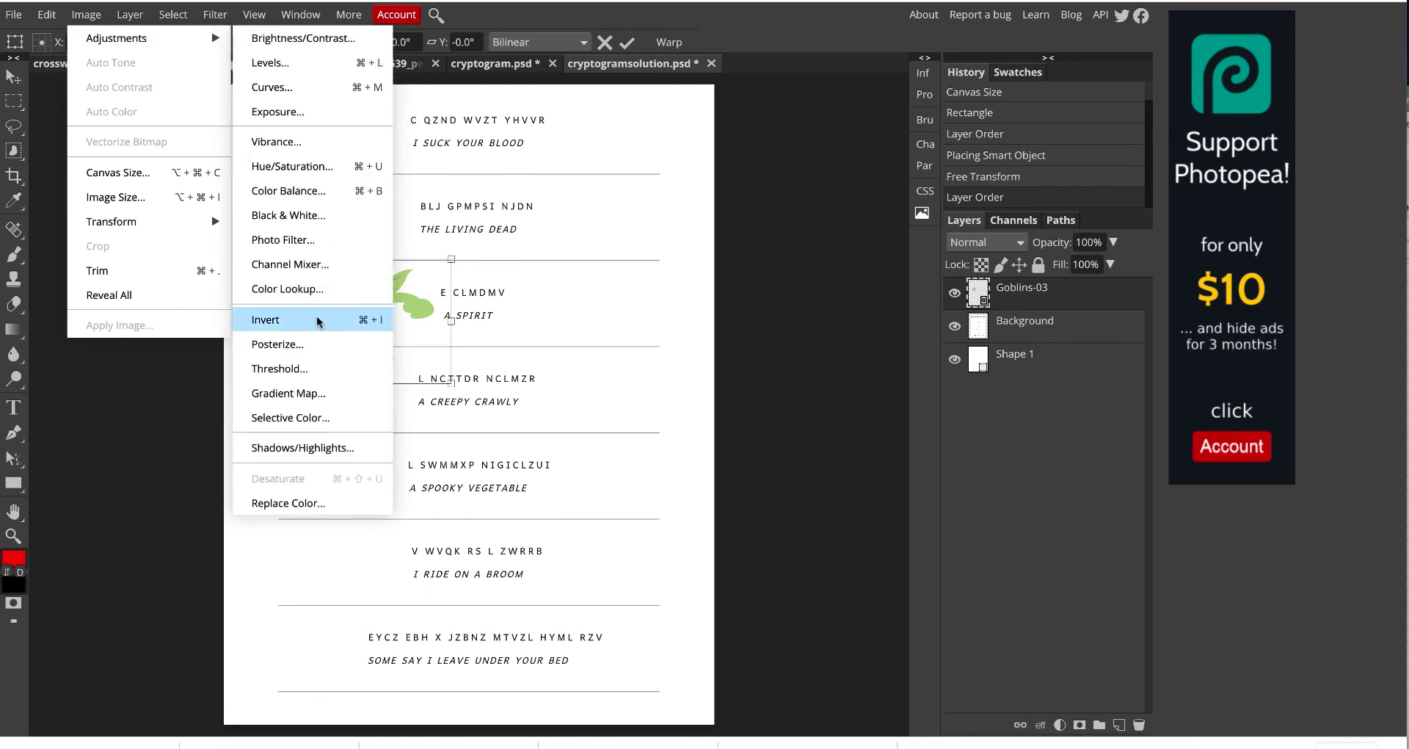
{"action": "left_click", "coordinate": [314, 216]}
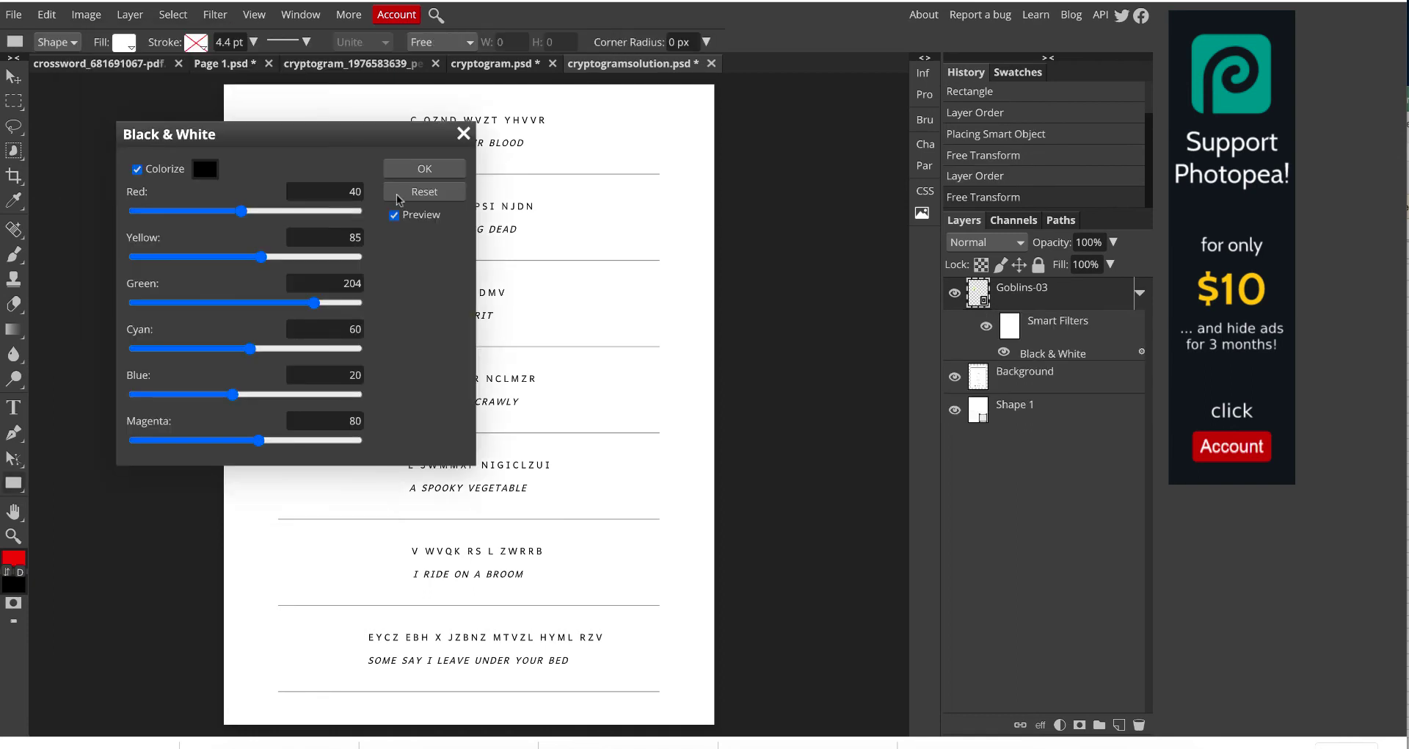
{"action": "left_click", "coordinate": [416, 169]}
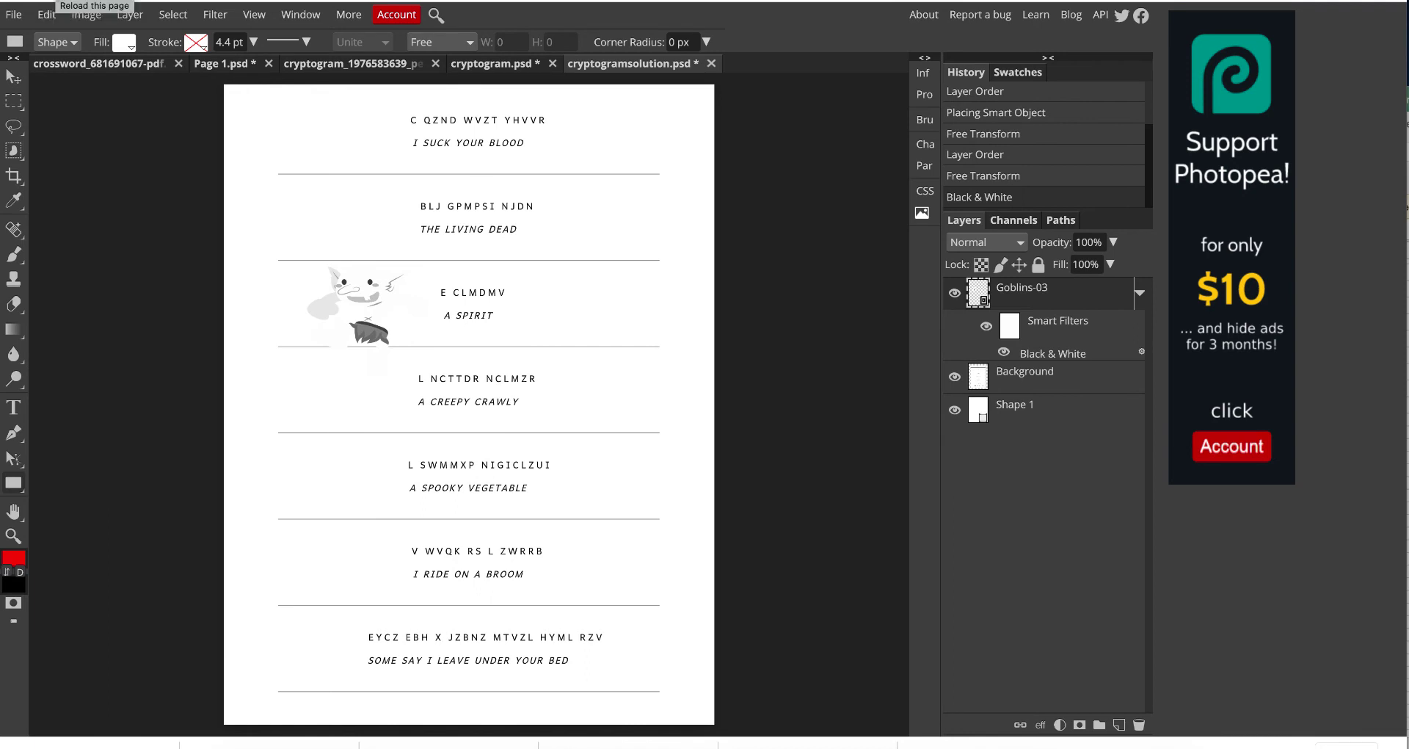
{"action": "key", "text": "ctrl+z"}
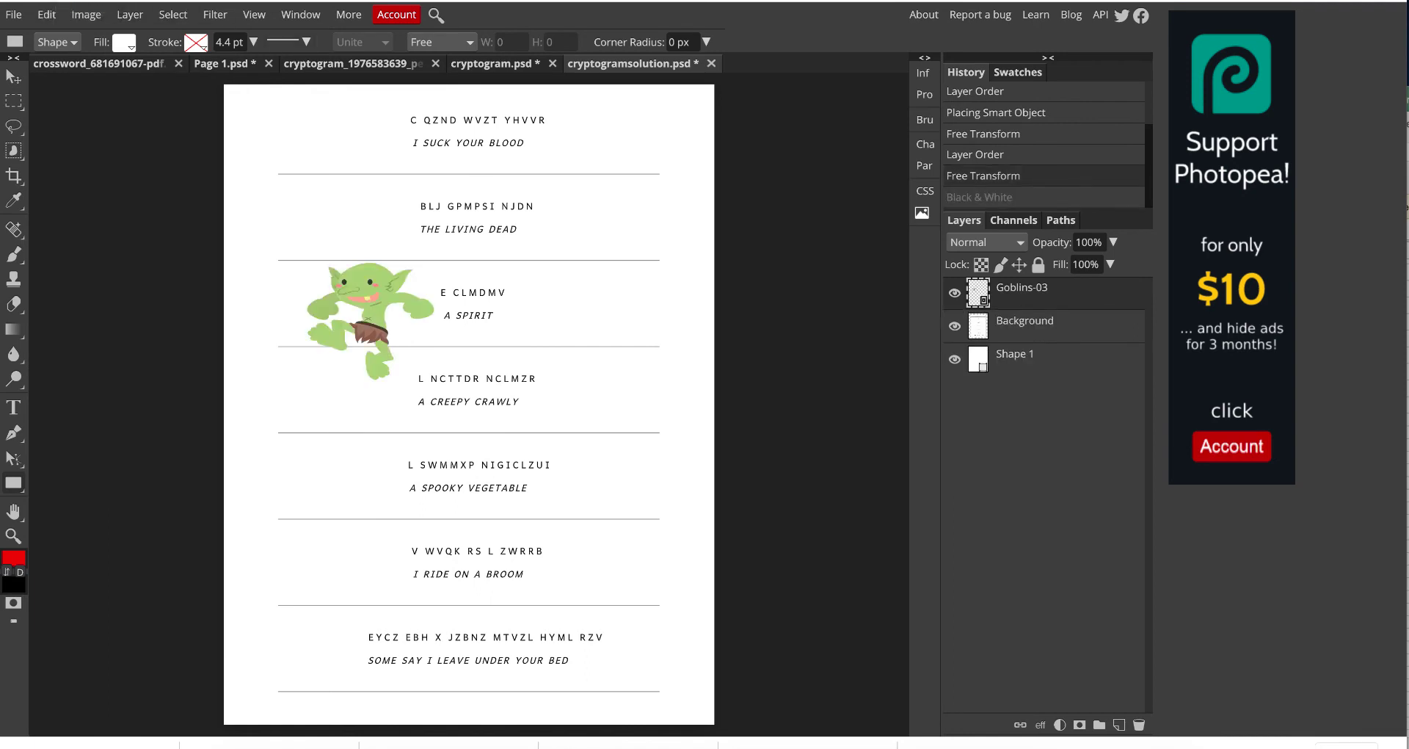
- Apply a Black & White adjustment to the goblin with Red 5, Yellow -23, Green 243, Cyan -40 and Blue -3
{"action": "left_click", "coordinate": [86, 15]}
{"action": "mouse_move", "coordinate": [138, 38]}
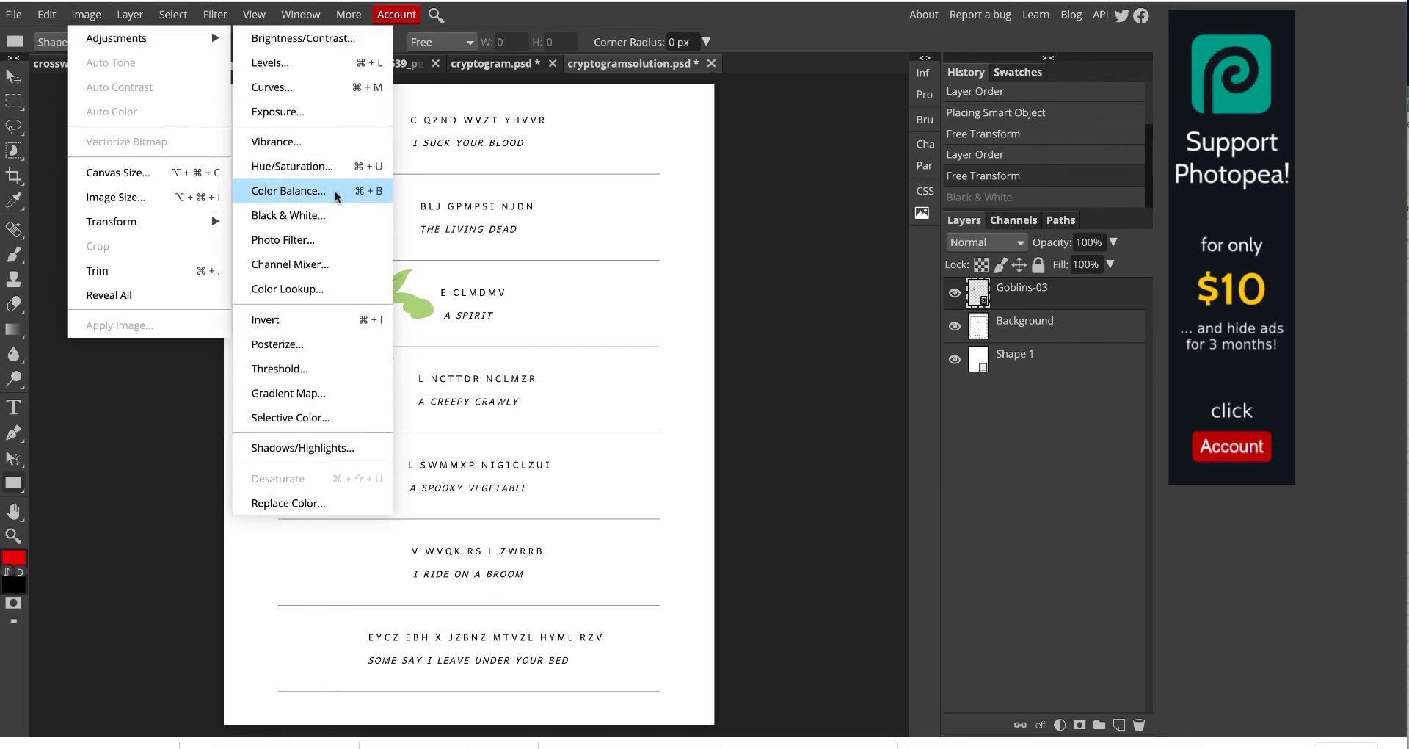
{"action": "left_click", "coordinate": [327, 209]}
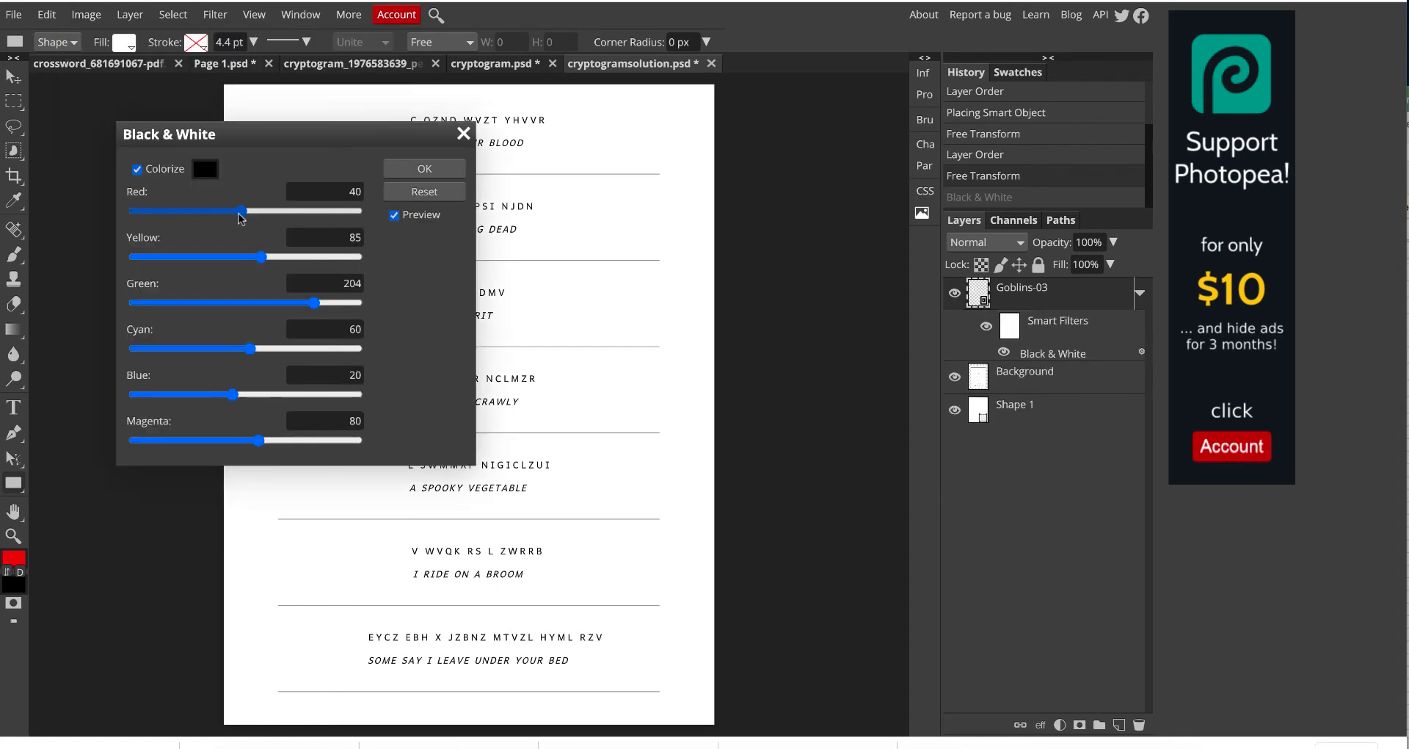
{"action": "left_click_drag", "start_coordinate": [241, 216], "coordinate": [226, 214]}
{"action": "left_click_drag", "start_coordinate": [262, 256], "coordinate": [214, 257]}
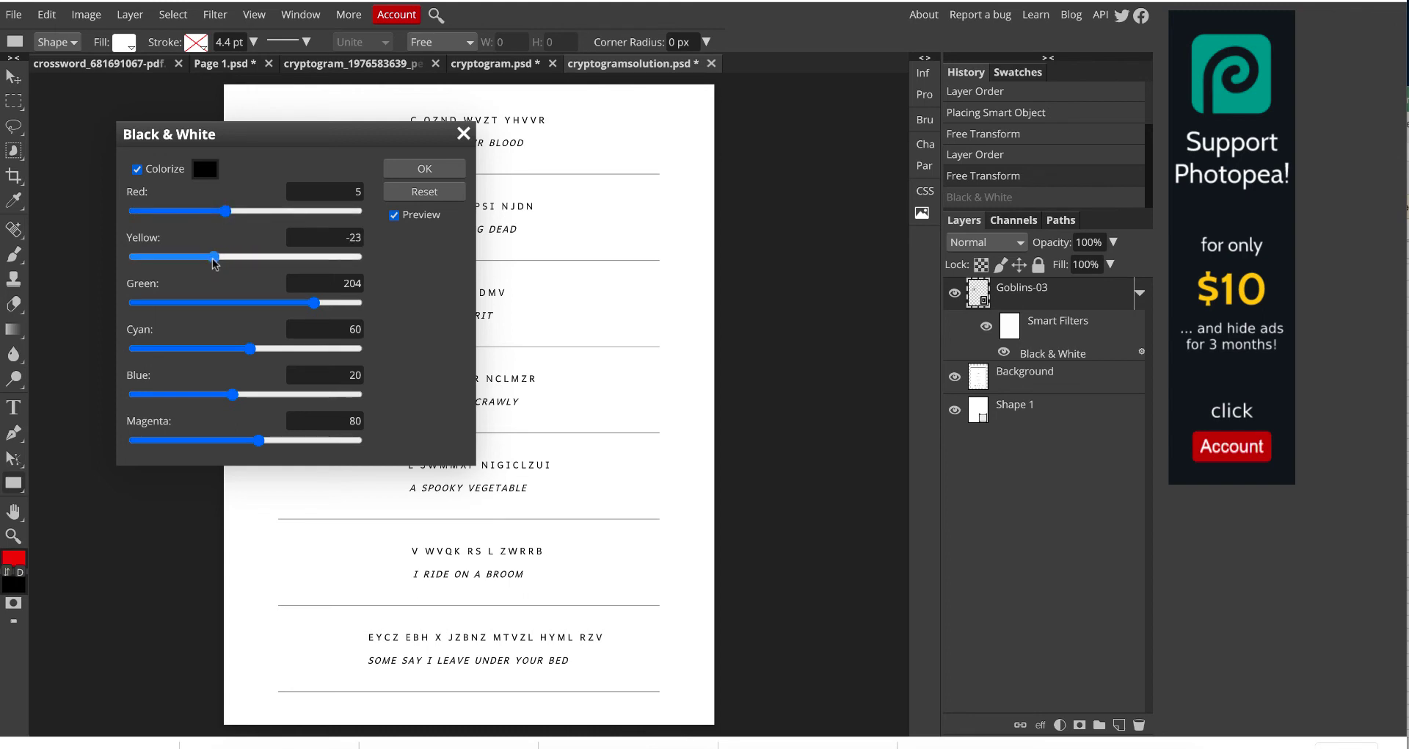
{"action": "left_click_drag", "start_coordinate": [314, 304], "coordinate": [331, 303]}
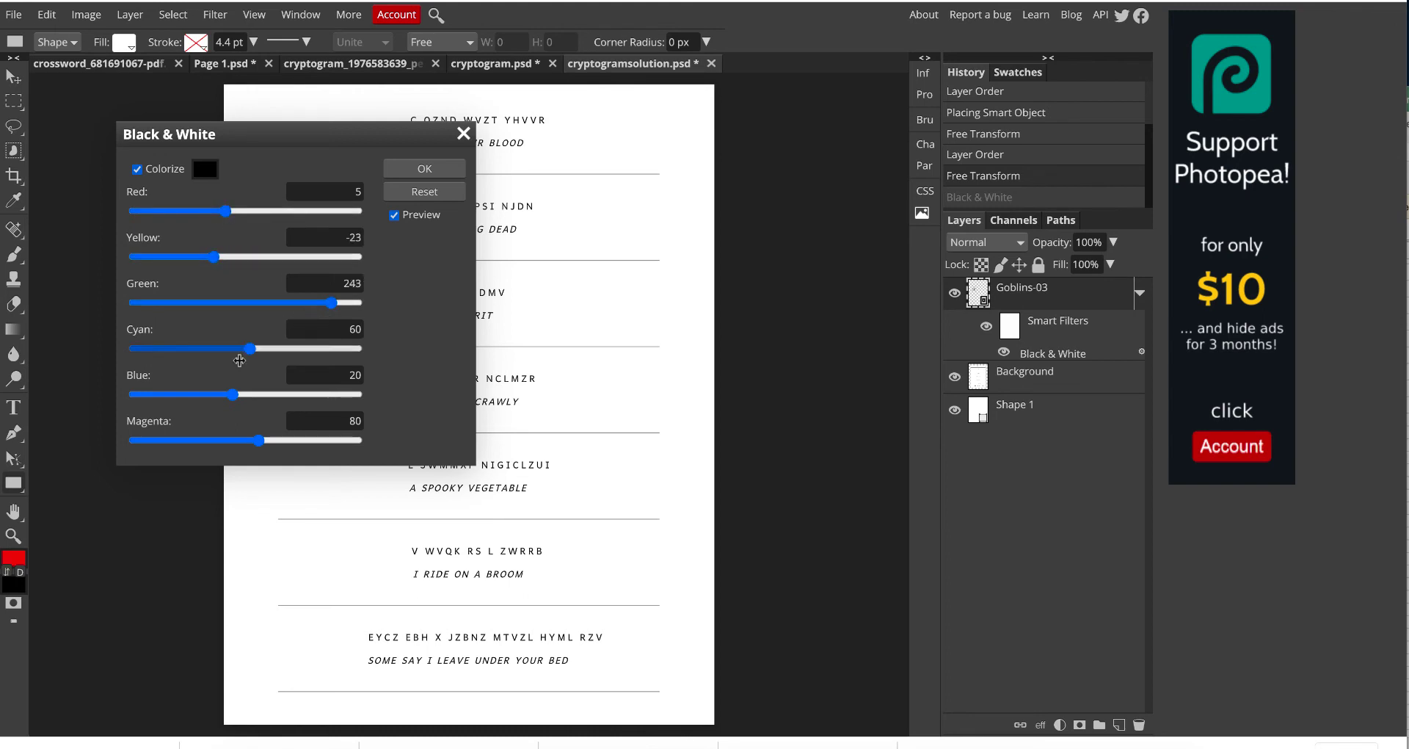
{"action": "left_click_drag", "start_coordinate": [249, 348], "coordinate": [206, 349]}
{"action": "left_click_drag", "start_coordinate": [233, 394], "coordinate": [222, 394]}
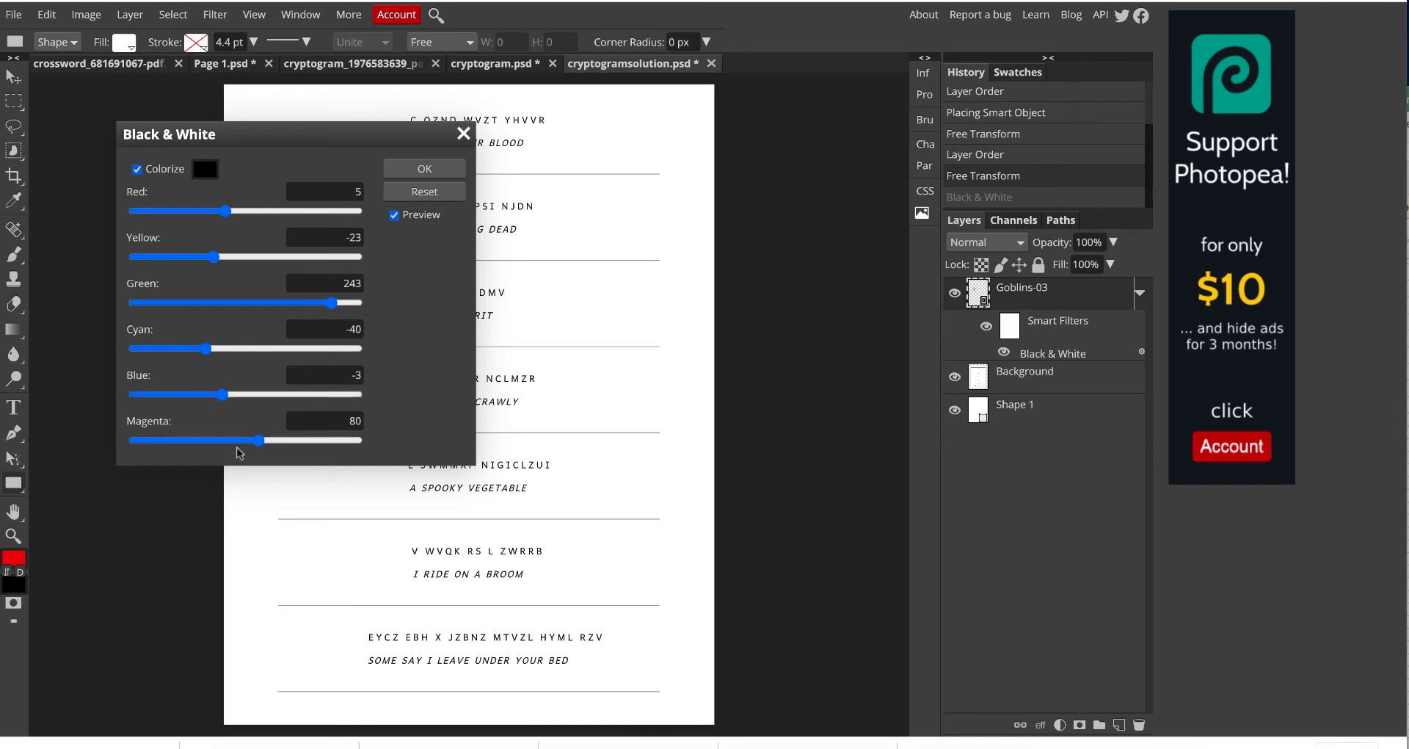
{"action": "left_click", "coordinate": [425, 168]}
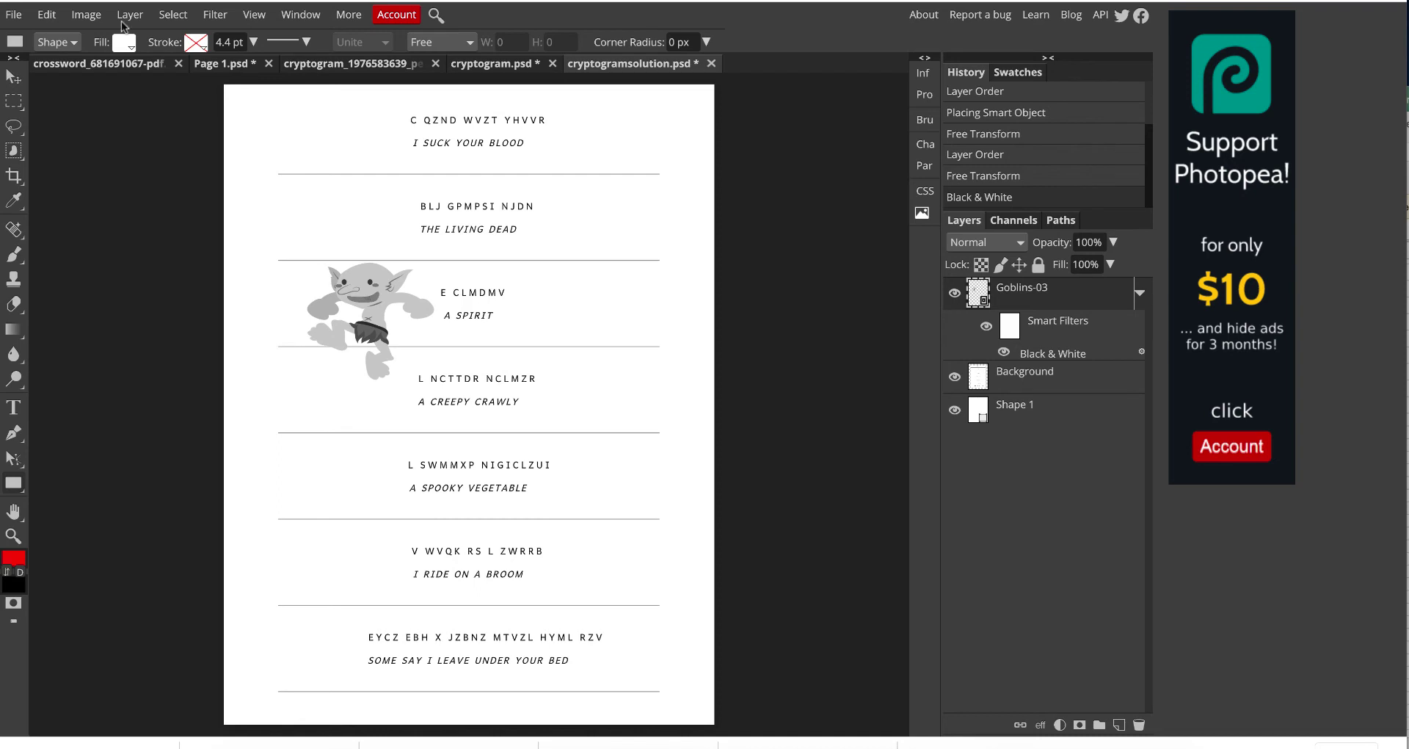
- Export the cryptogram solution page as a PDF and review the exported page in Acrobat
{"action": "left_click", "coordinate": [13, 15]}
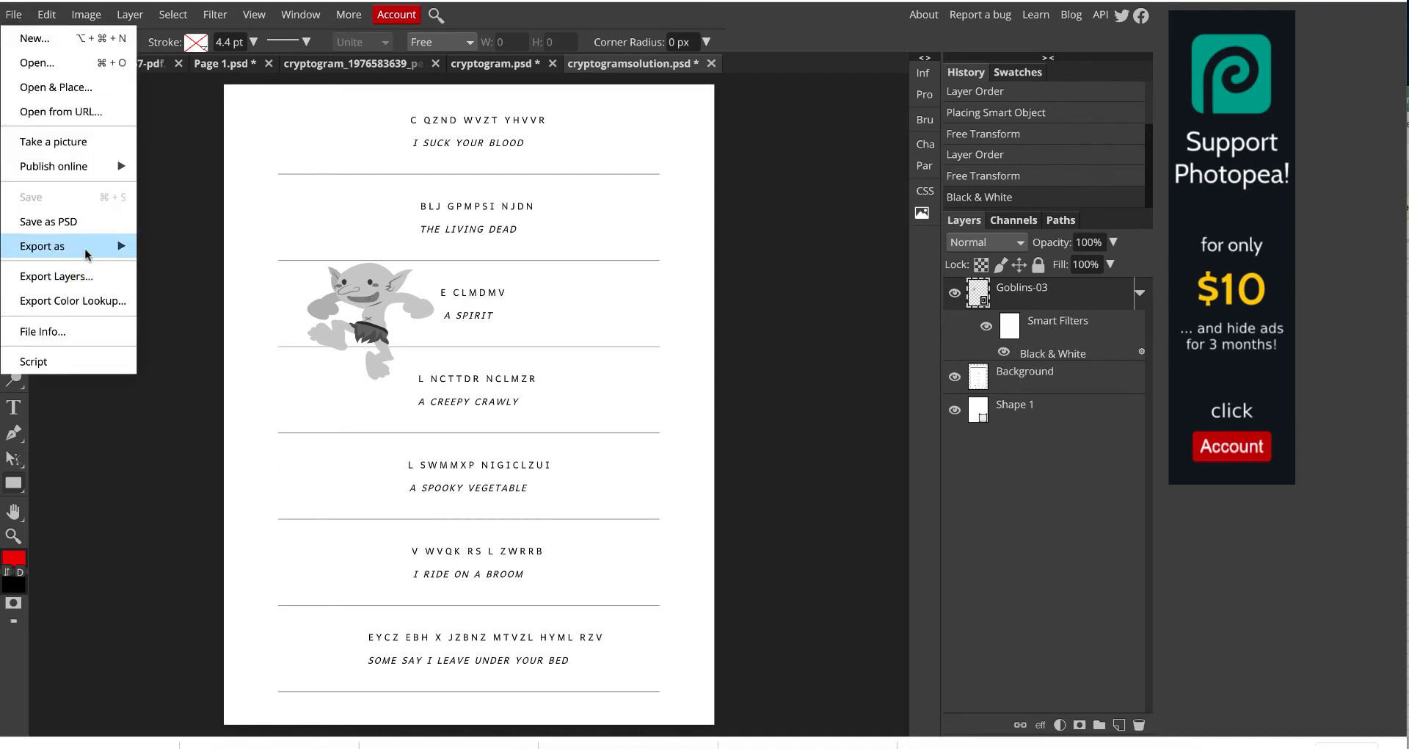
{"action": "mouse_move", "coordinate": [110, 247]}
{"action": "left_click", "coordinate": [191, 346]}
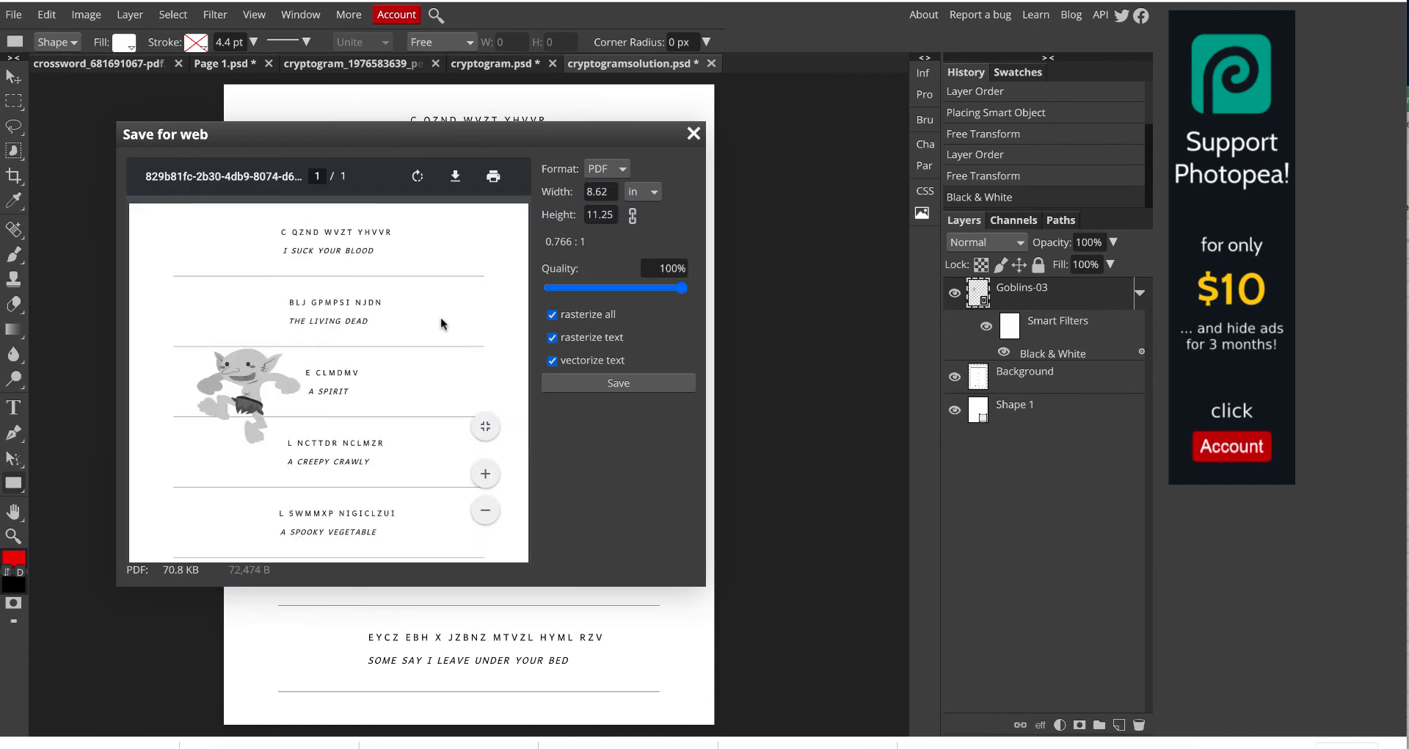
{"action": "left_click", "coordinate": [596, 384]}
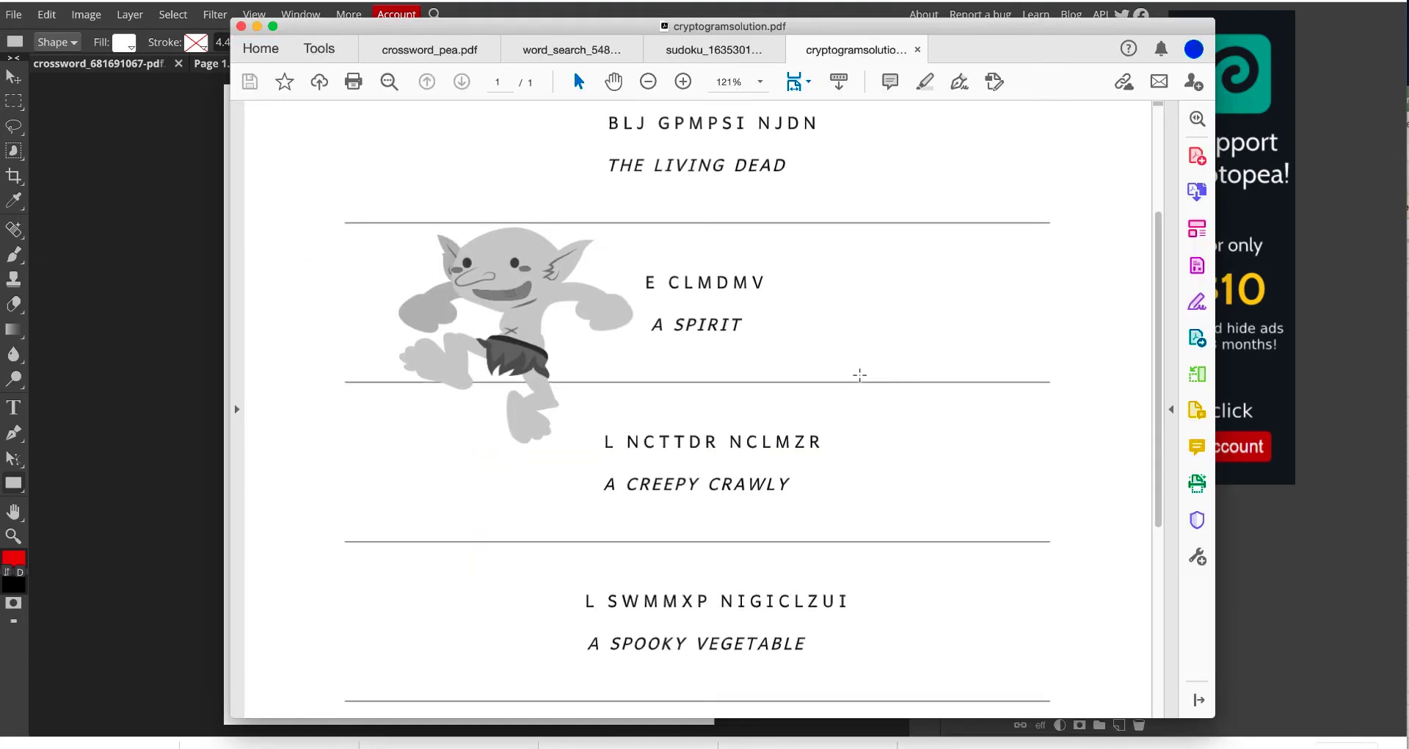
{"action": "scroll", "coordinate": [859, 375], "scroll_direction": "down", "scroll_amount": 5}
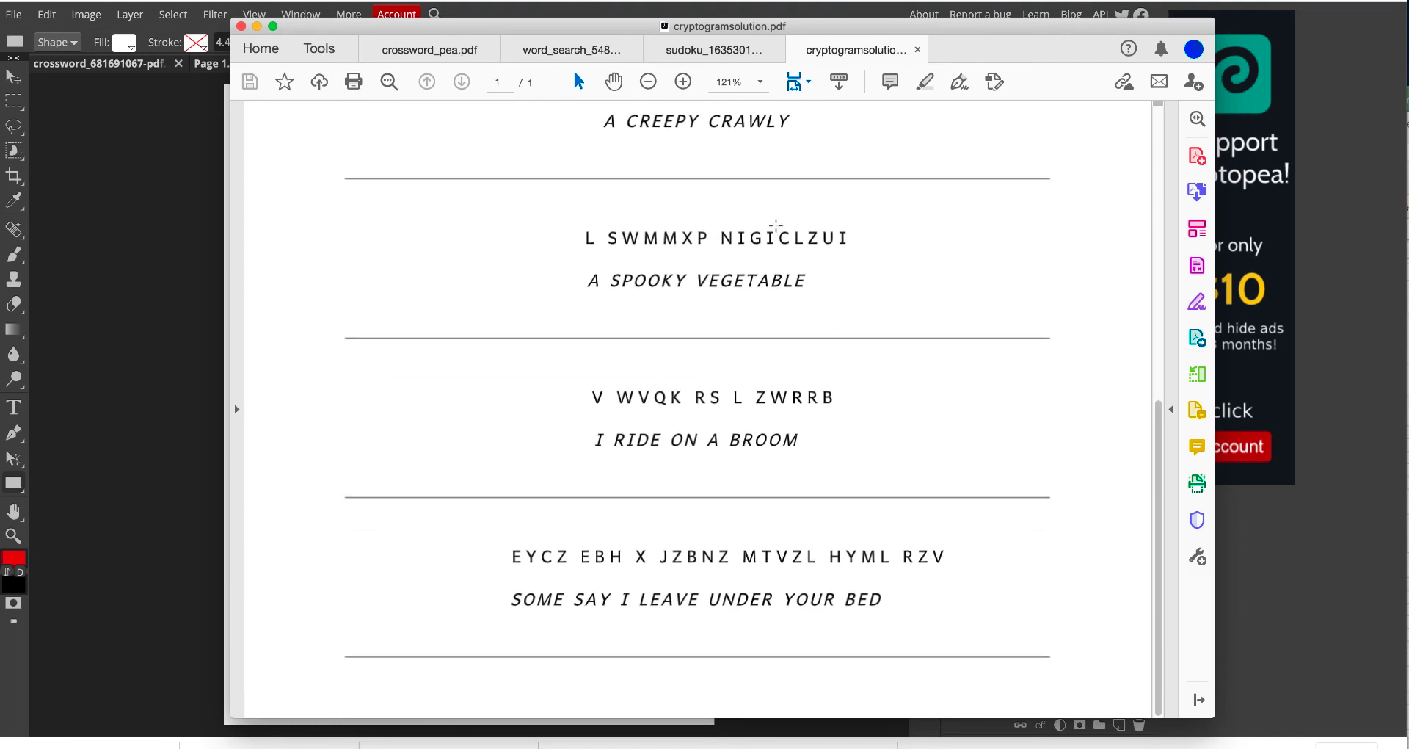
{"action": "scroll", "coordinate": [768, 211], "scroll_direction": "up", "scroll_amount": 3}
{"action": "scroll", "coordinate": [769, 210], "scroll_direction": "up", "scroll_amount": 2}
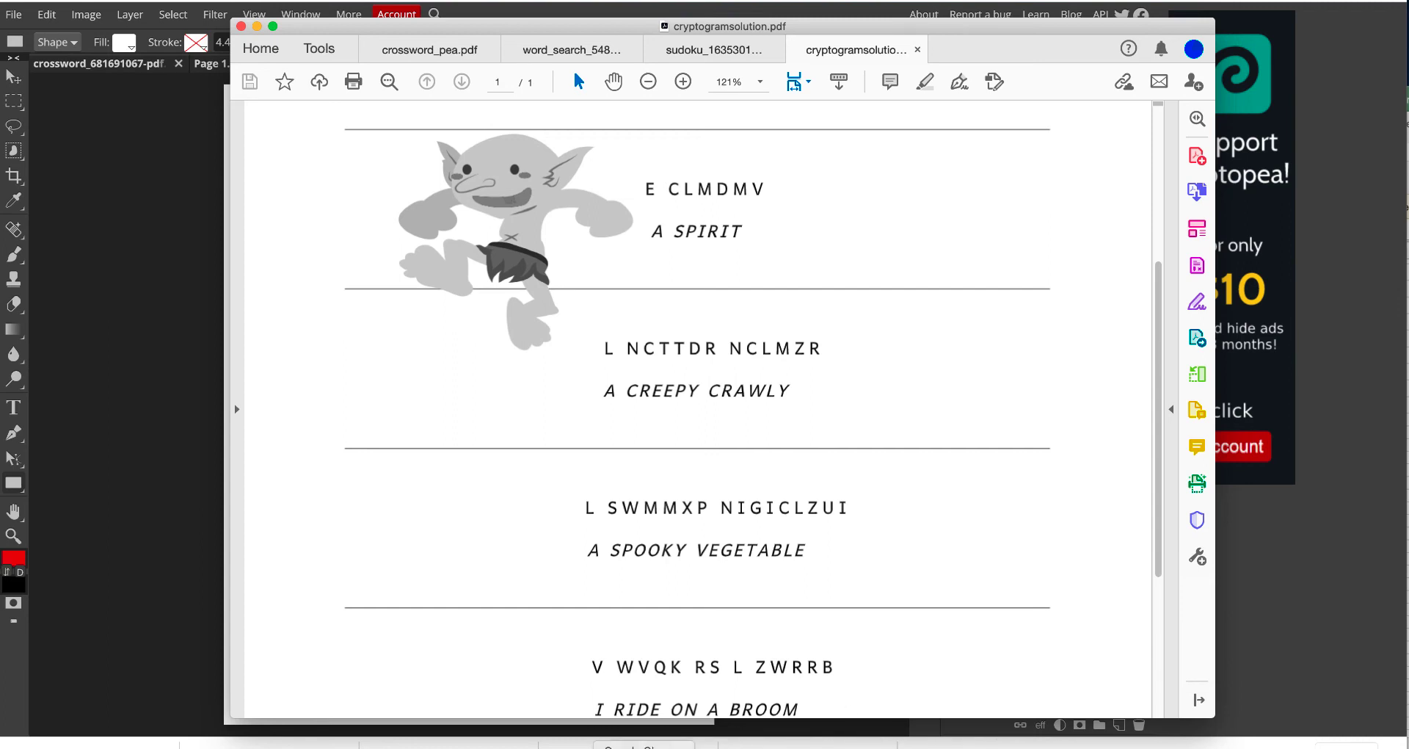
- Switch to Book Bolt in Chrome and open the upload area of Interior PDF Combiner Pro
{"action": "left_click", "coordinate": [644, 748]}
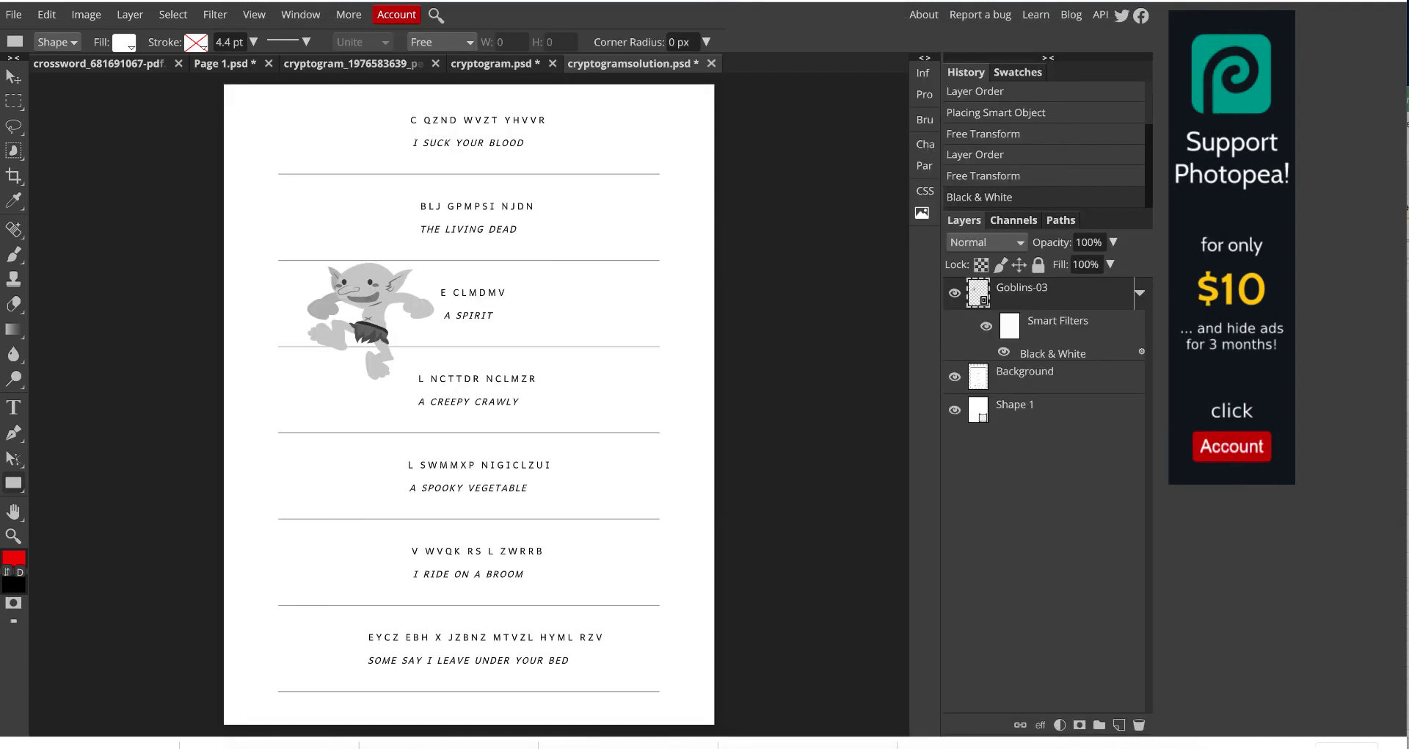
{"action": "left_click", "coordinate": [431, 1]}
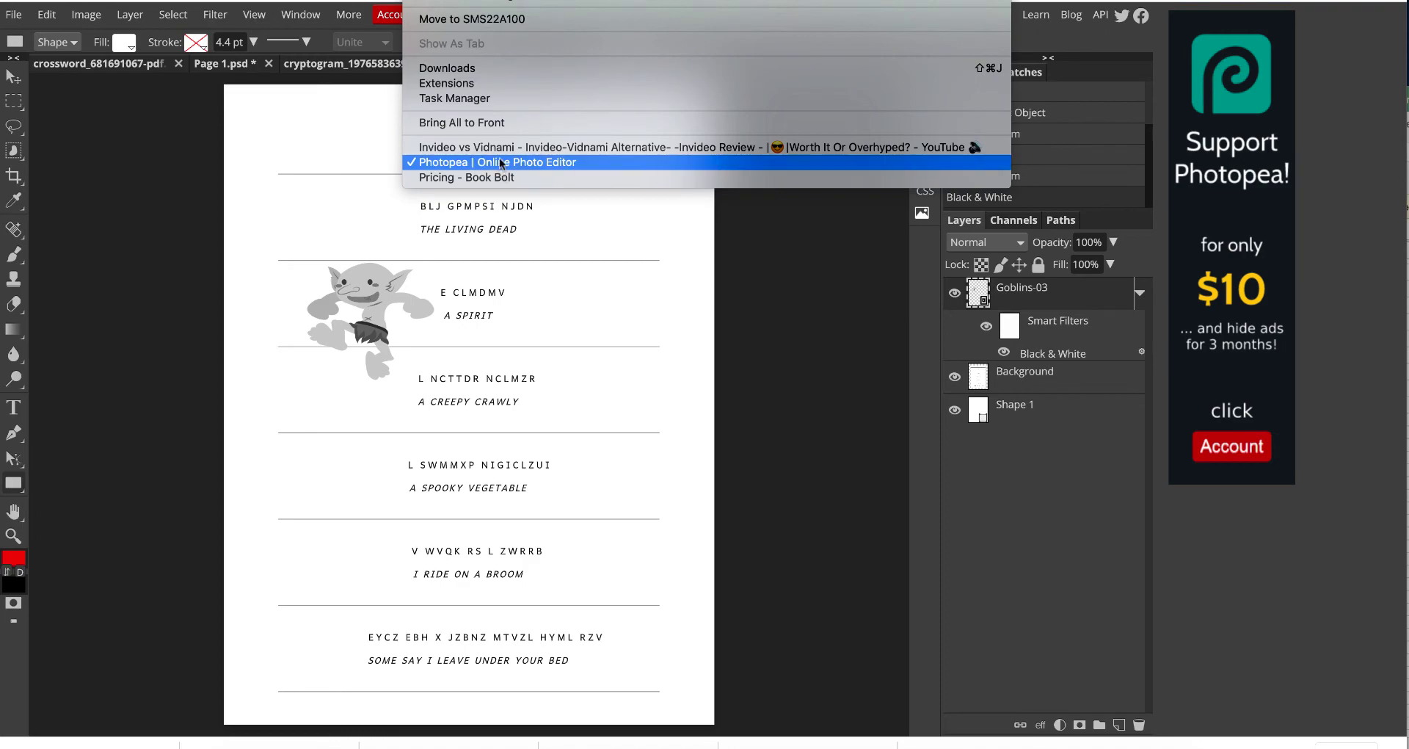
{"action": "left_click", "coordinate": [502, 178]}
{"action": "mouse_move", "coordinate": [740, 43]}
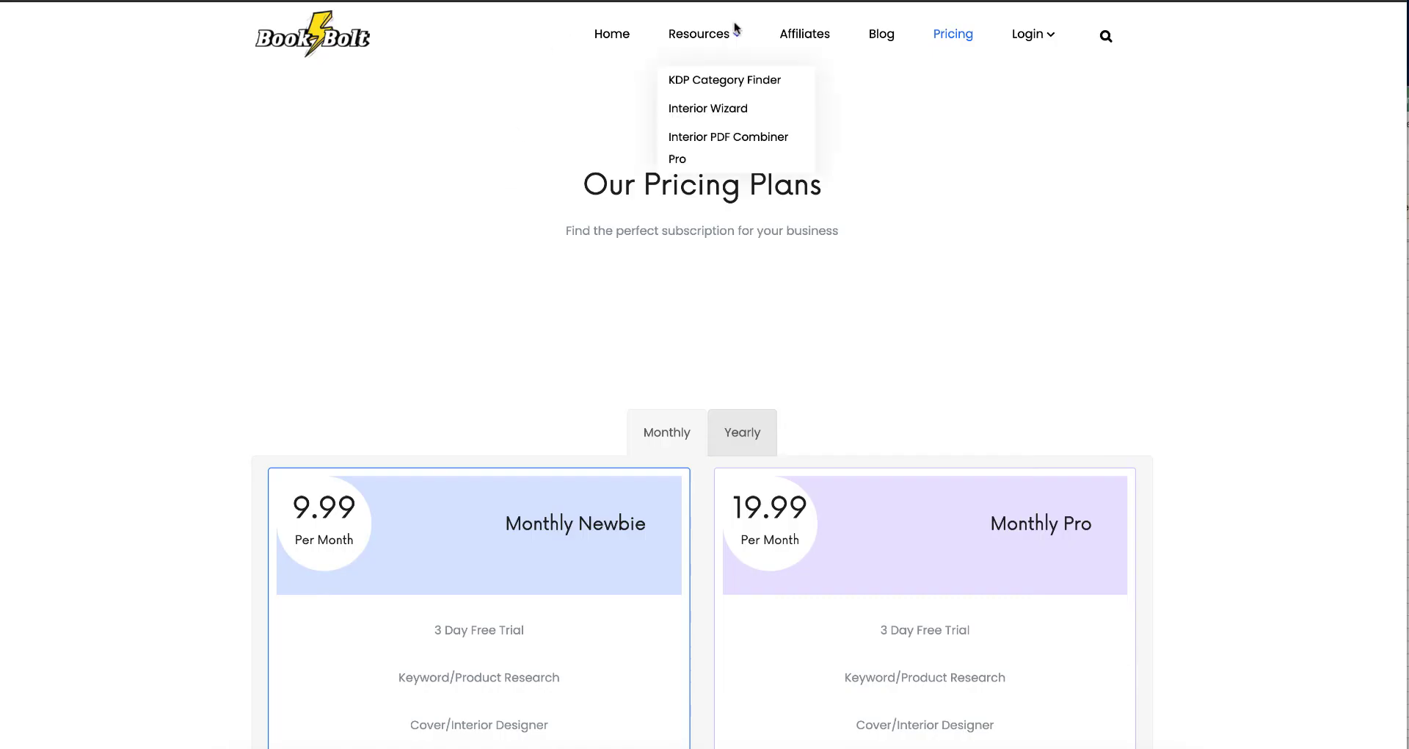
{"action": "left_click", "coordinate": [711, 157]}
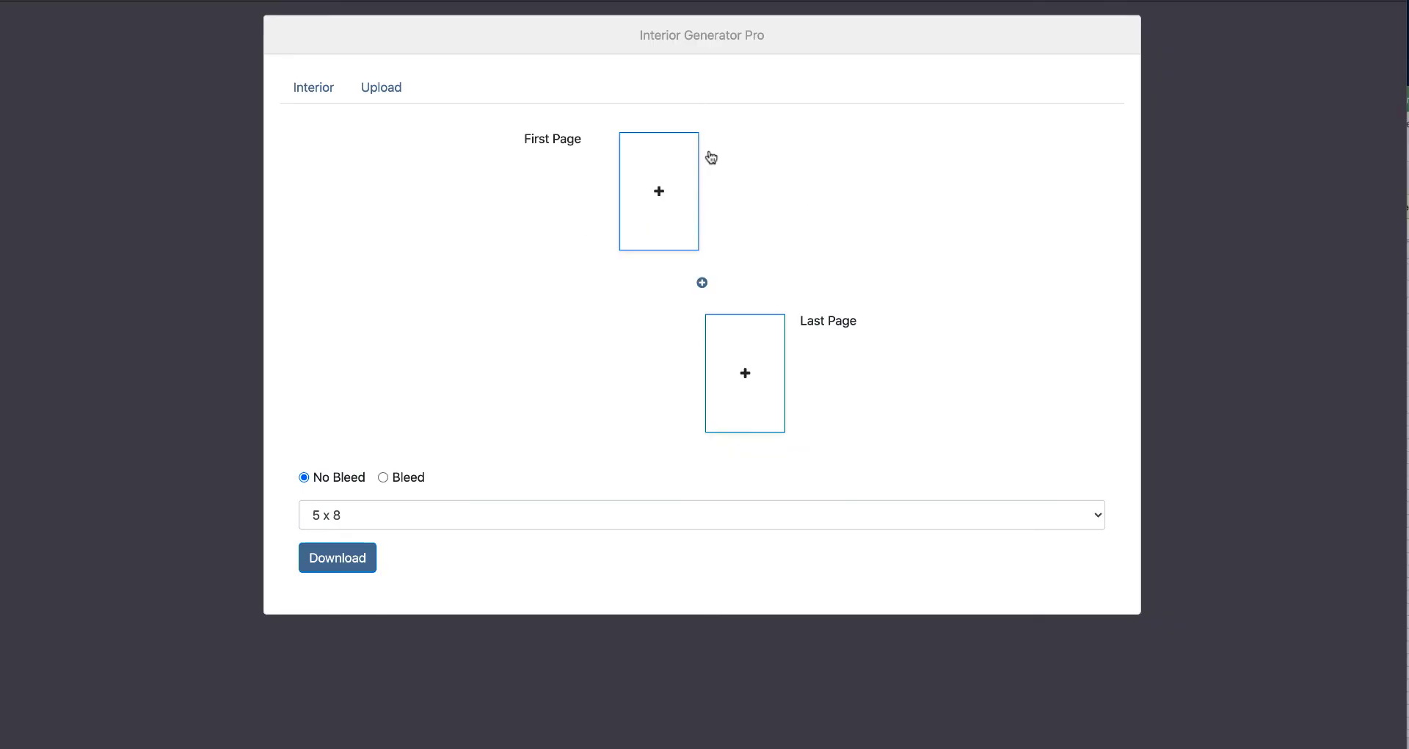
{"action": "left_click", "coordinate": [369, 90]}
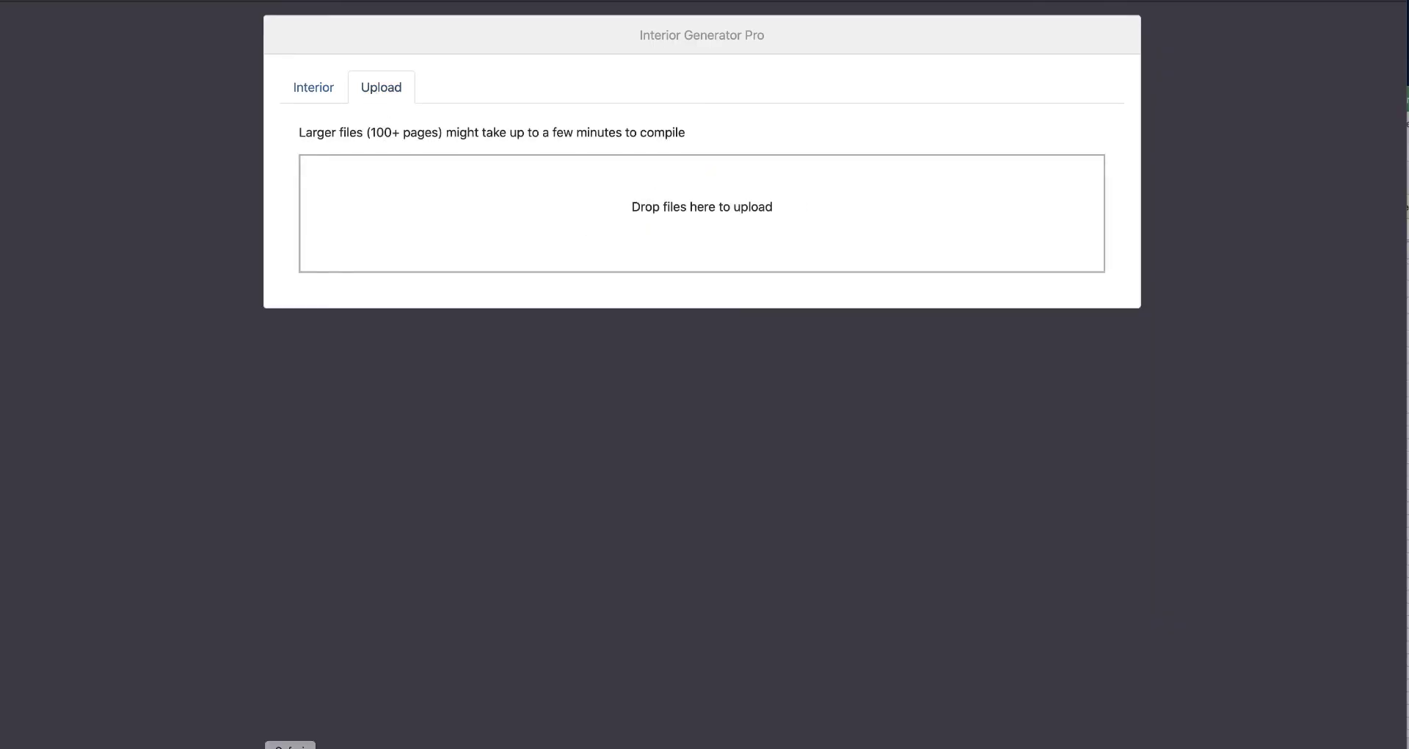
- Upload crossword_681691067.pdf from the Desktop folder in Finder to the Interior Generator Pro
{"action": "left_click", "coordinate": [239, 745]}
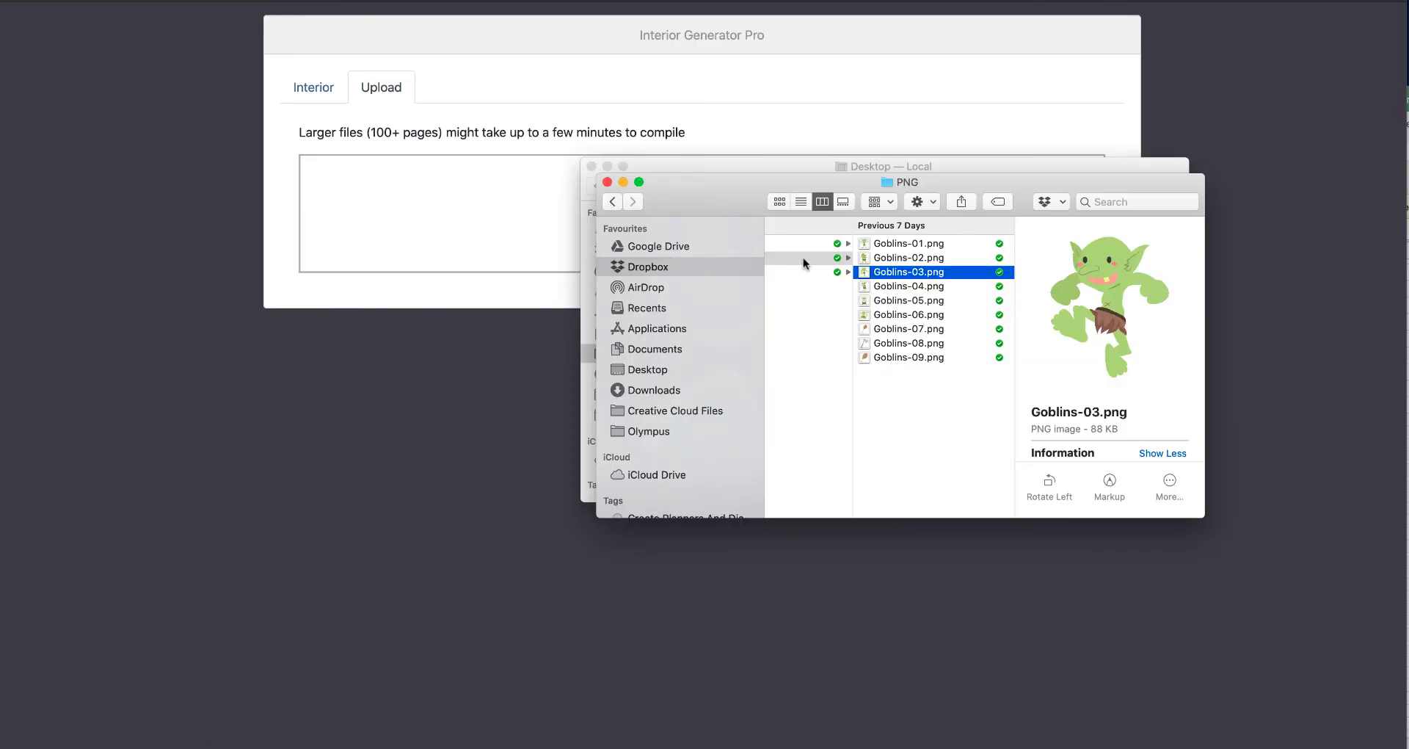
{"action": "left_click", "coordinate": [714, 165]}
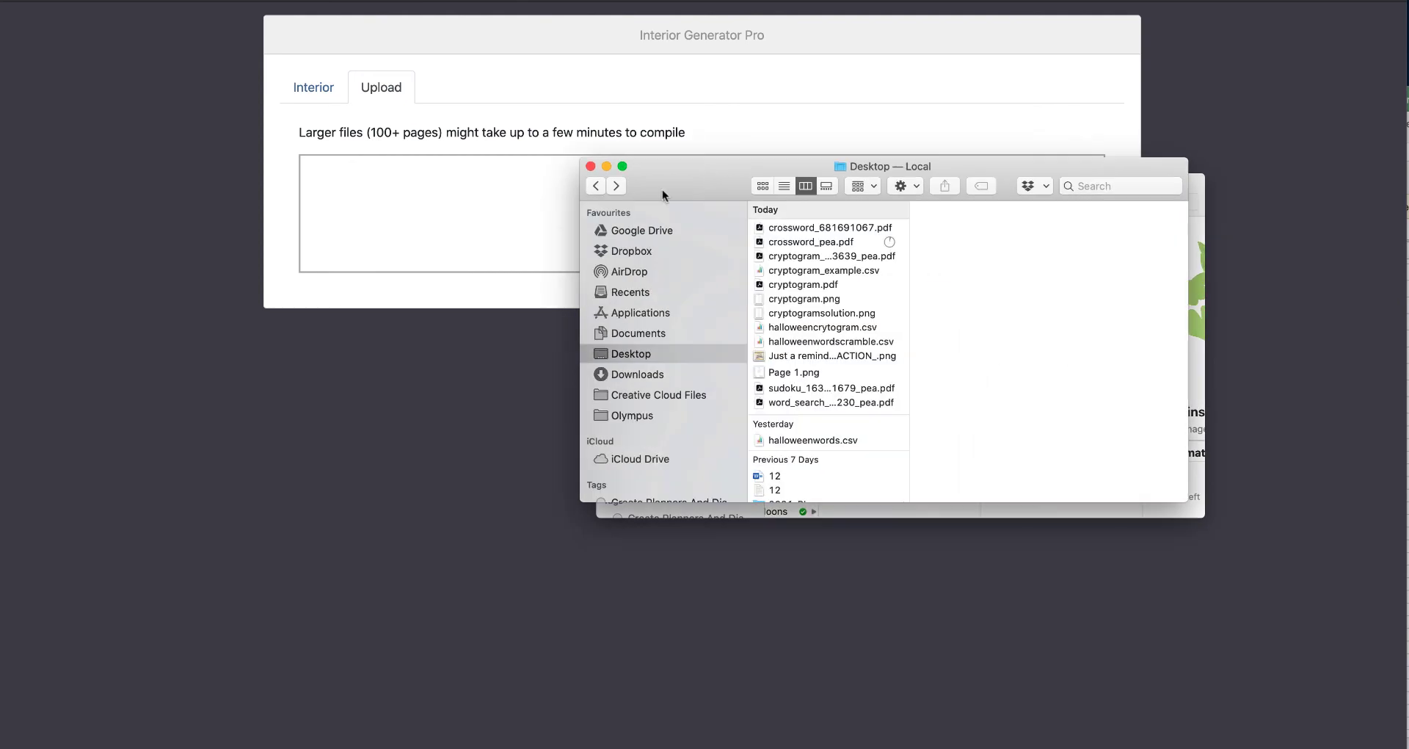
{"action": "left_click_drag", "start_coordinate": [749, 173], "coordinate": [845, 204]}
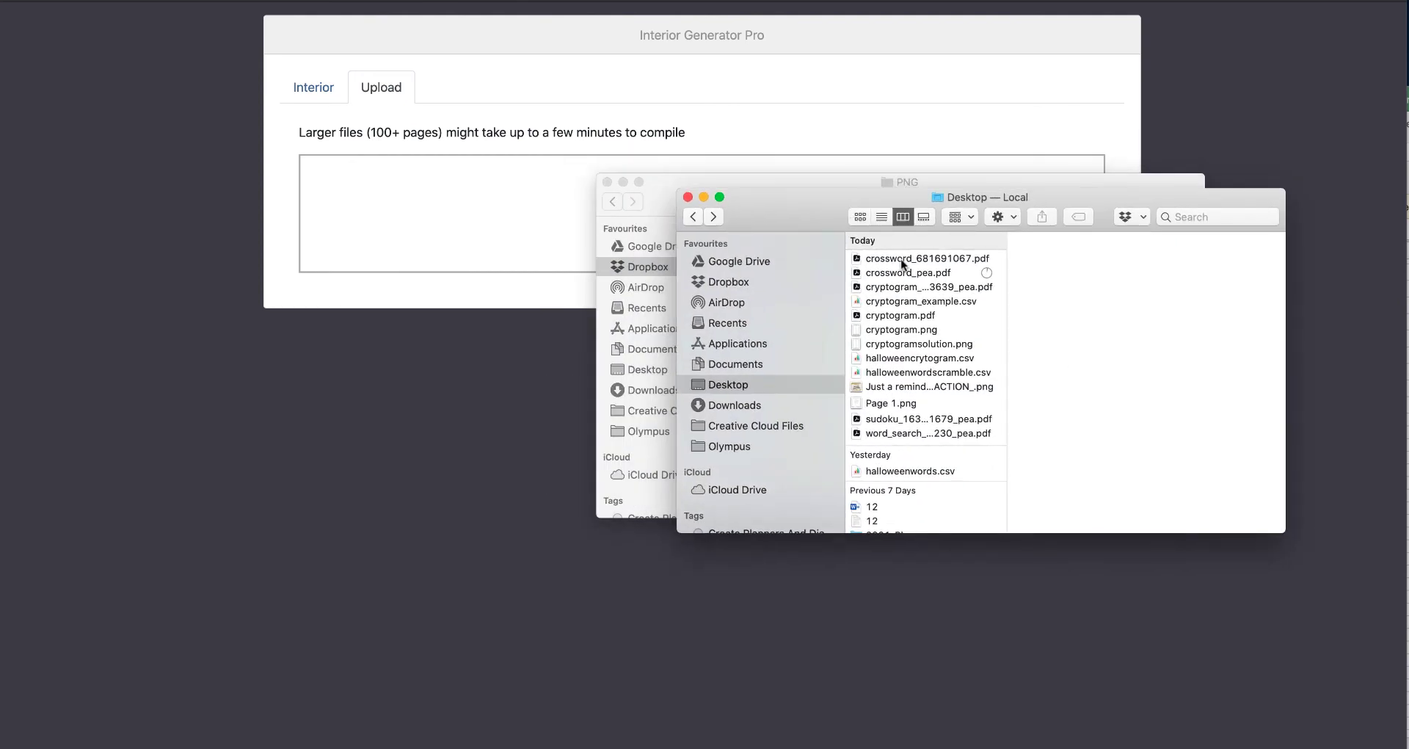
{"action": "left_click_drag", "start_coordinate": [910, 264], "coordinate": [485, 221]}
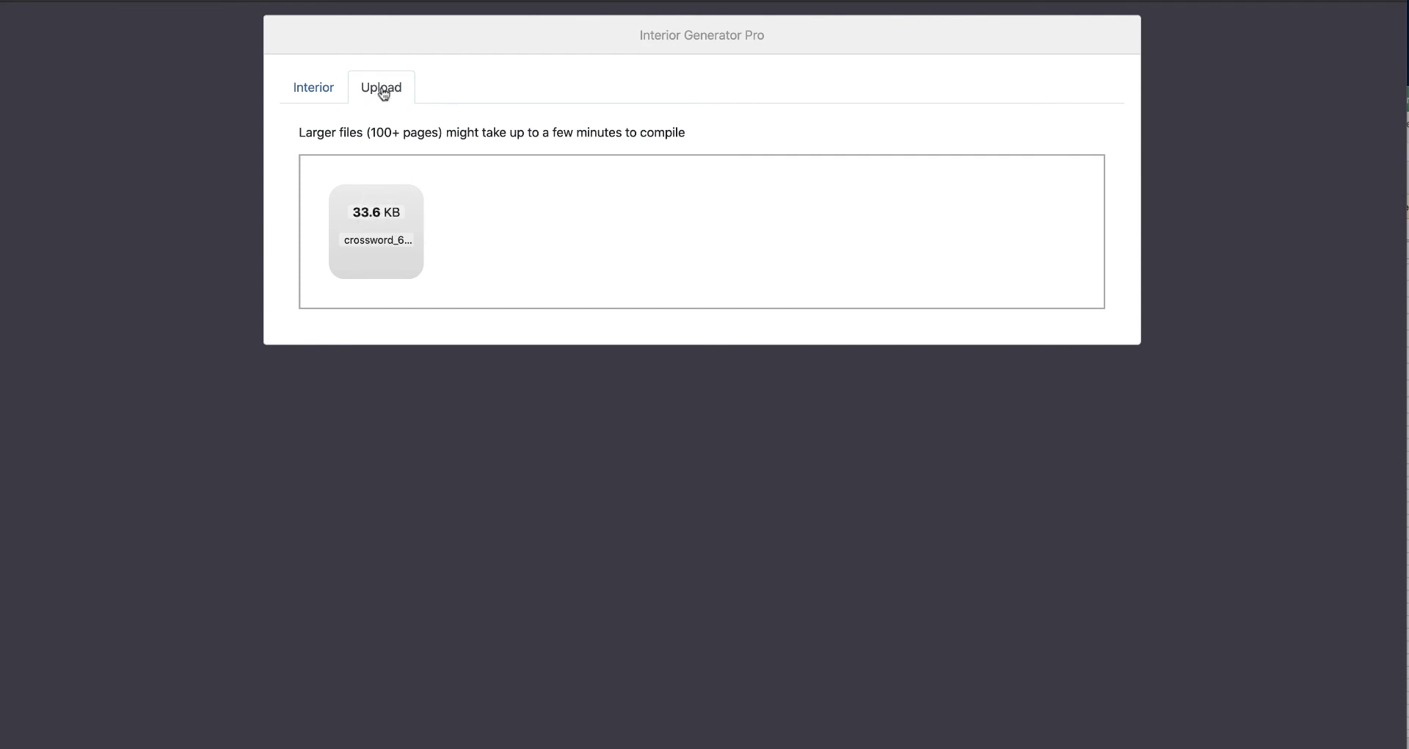
- Upload cryptogram.pdf from the Desktop folder in Finder to follow the crossword file
{"action": "left_click", "coordinate": [238, 747]}
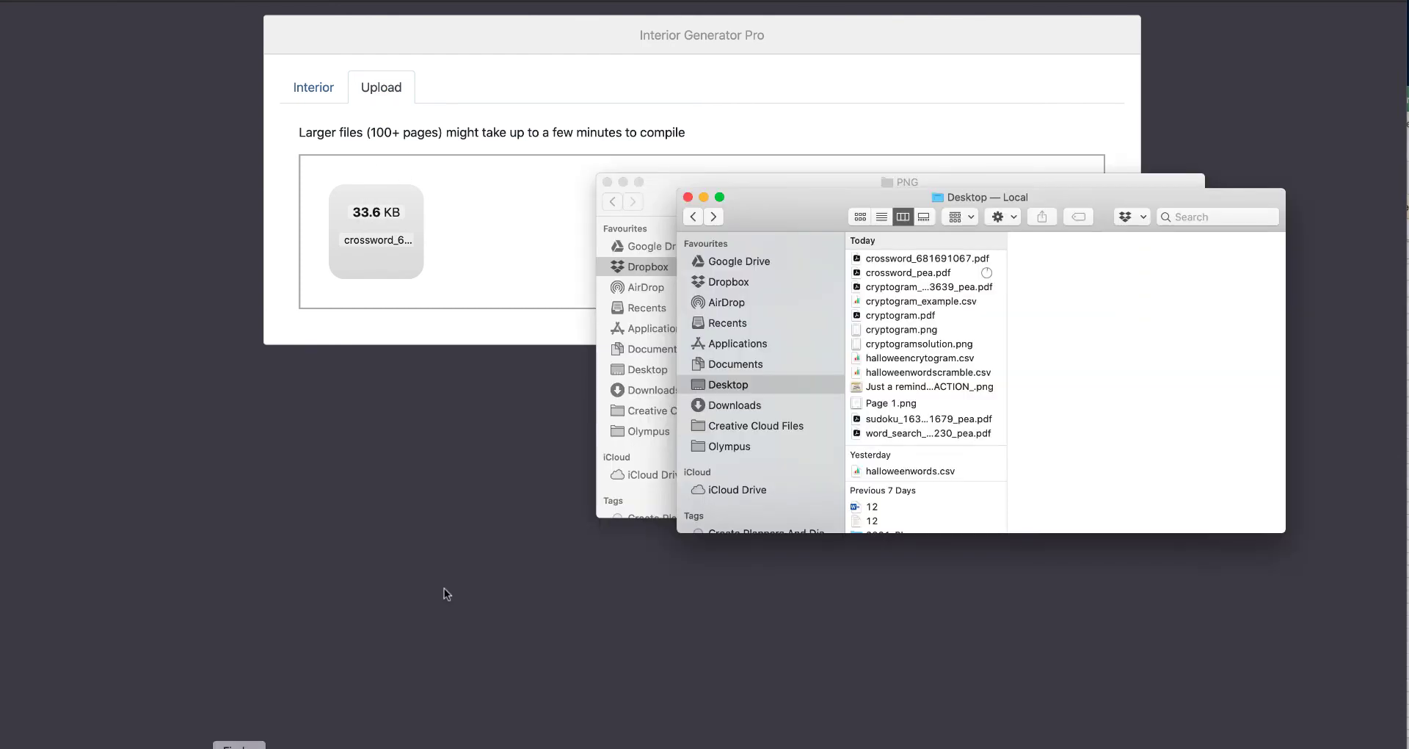
{"action": "left_click", "coordinate": [934, 290]}
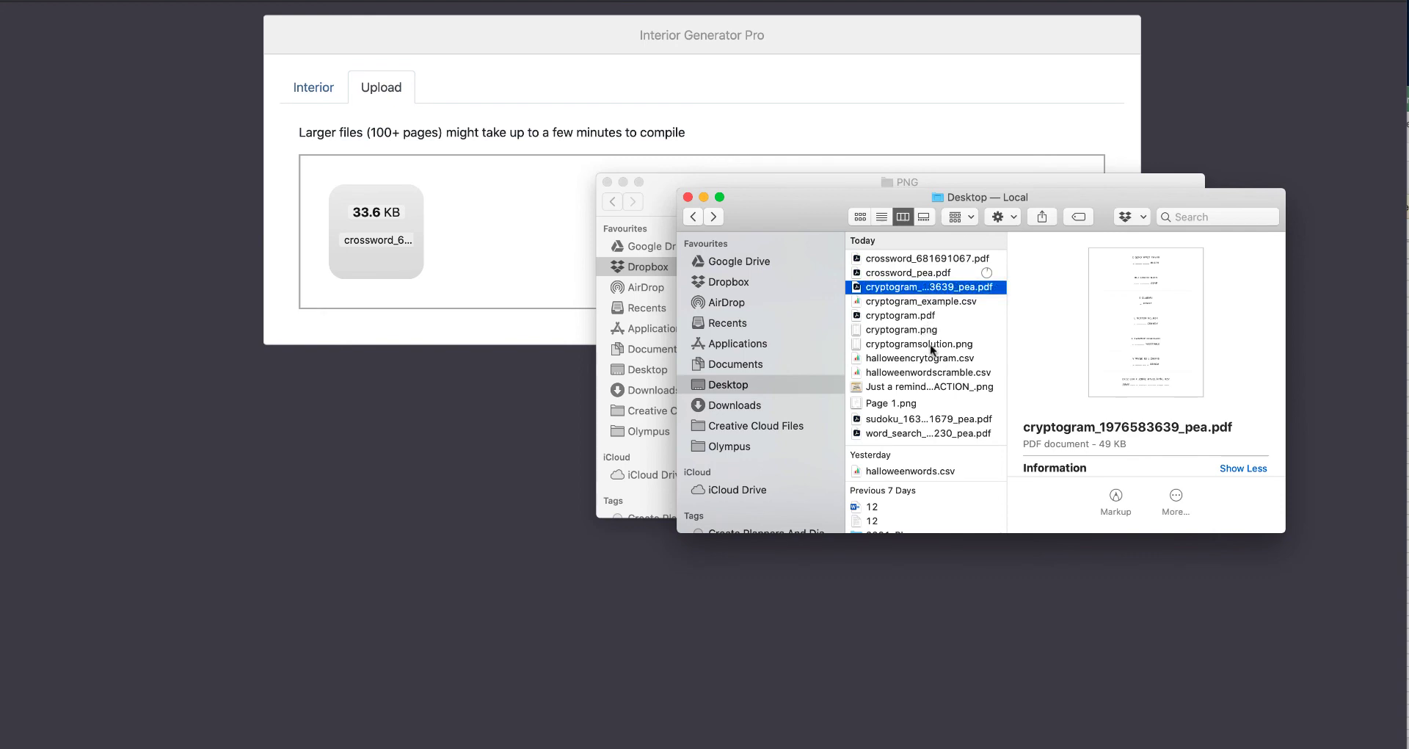
{"action": "left_click", "coordinate": [916, 318]}
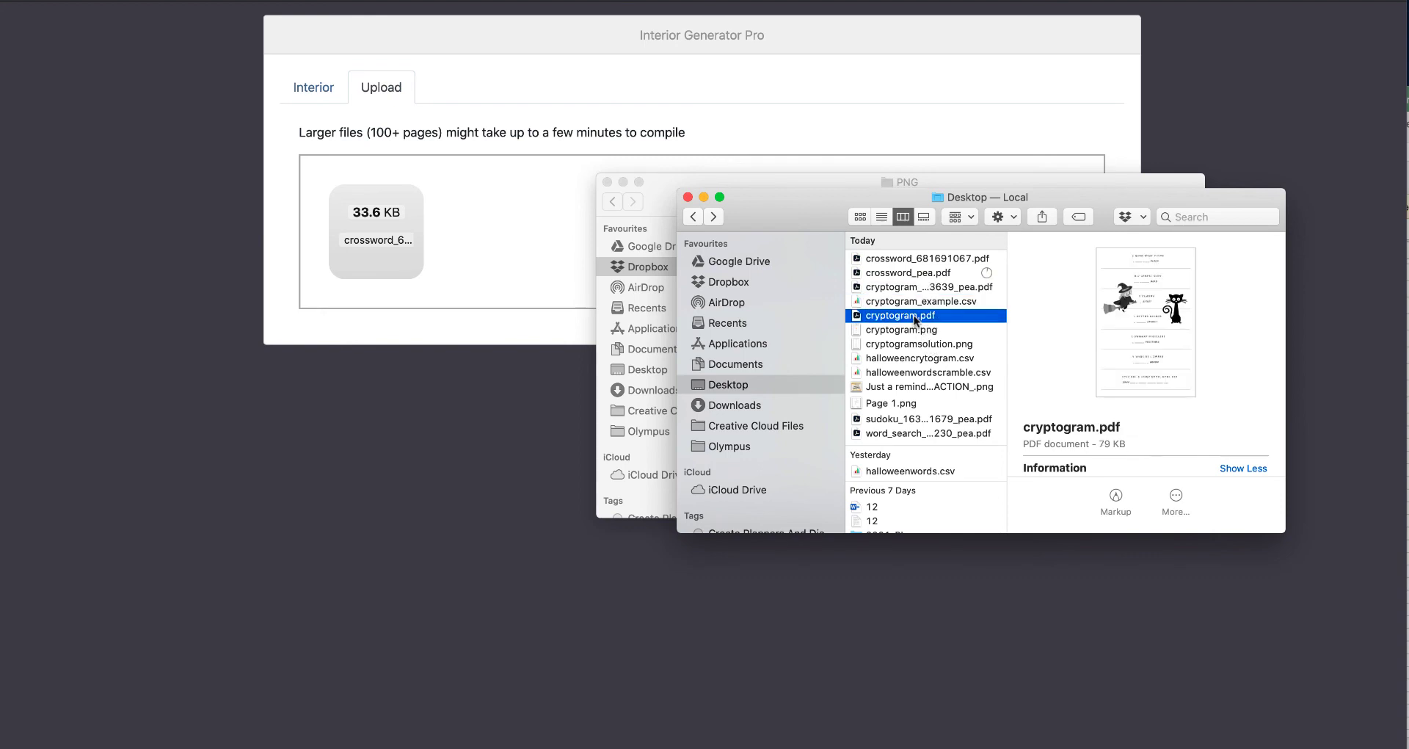
{"action": "left_click_drag", "start_coordinate": [919, 316], "coordinate": [525, 213]}
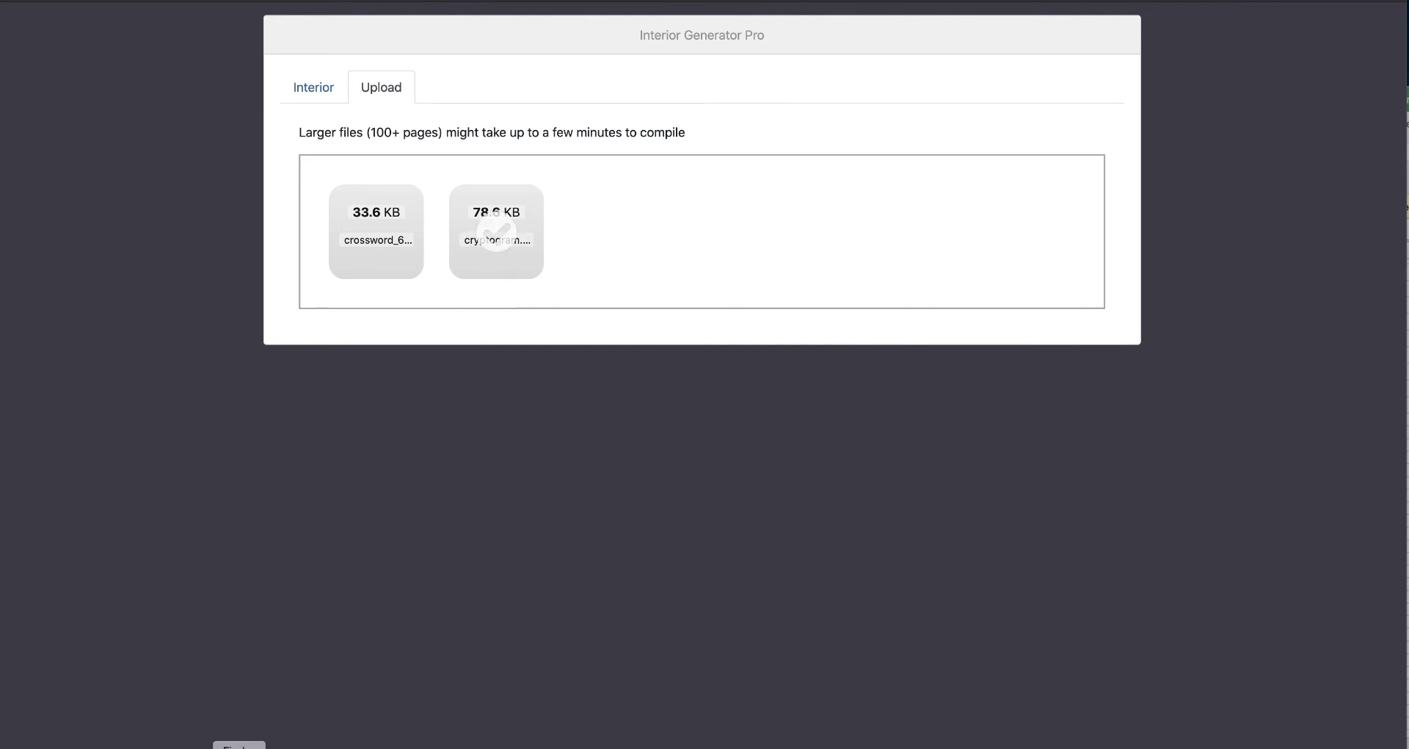
{"action": "left_click", "coordinate": [239, 746]}
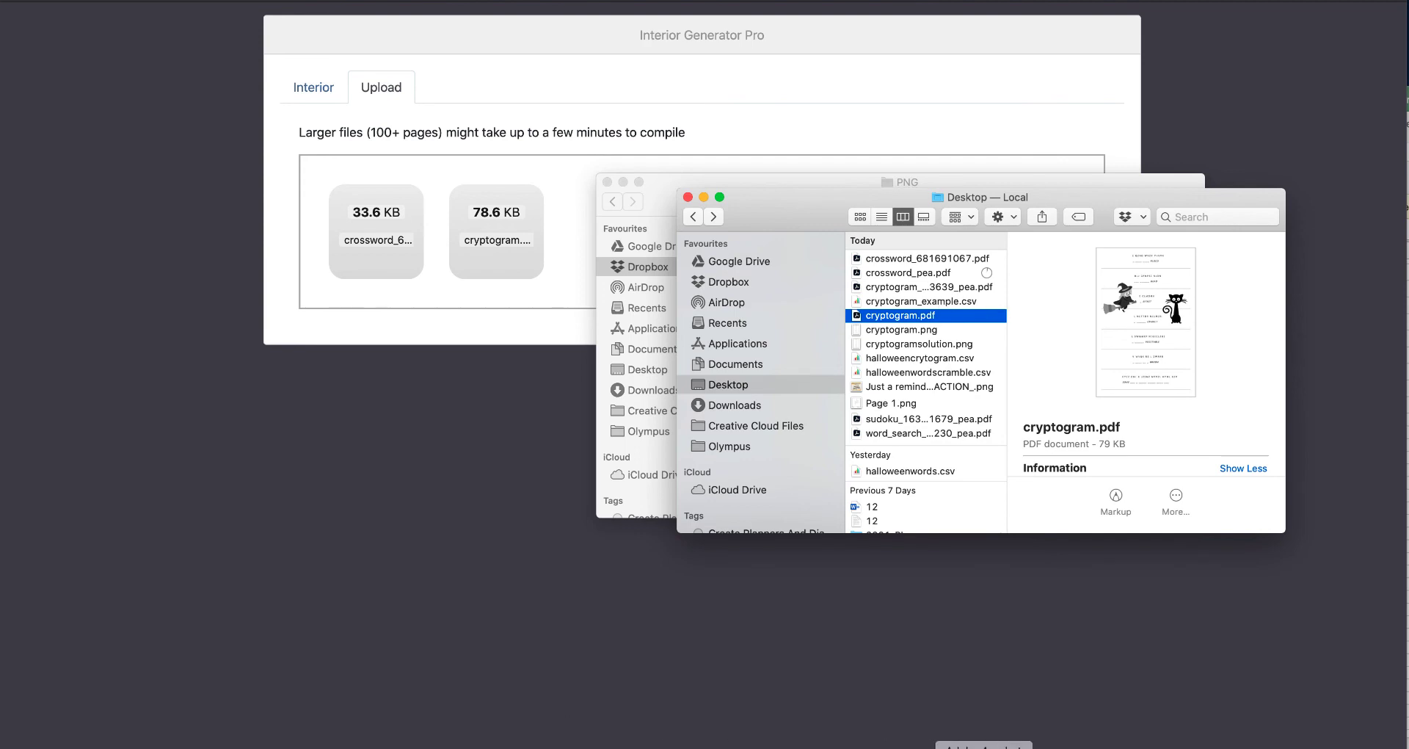
{"action": "left_click", "coordinate": [984, 747]}
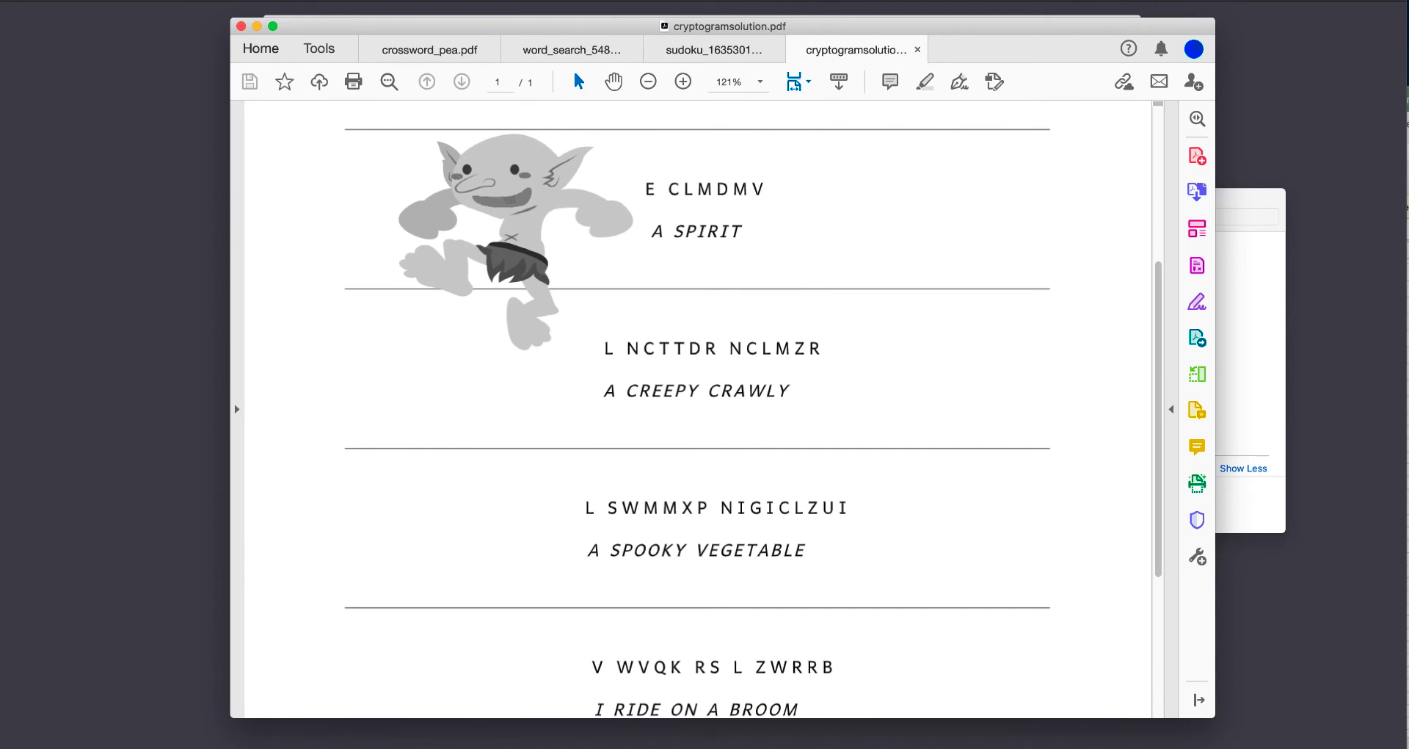
{"action": "left_click", "coordinate": [147, 0]}
{"action": "left_click", "coordinate": [202, 33]}
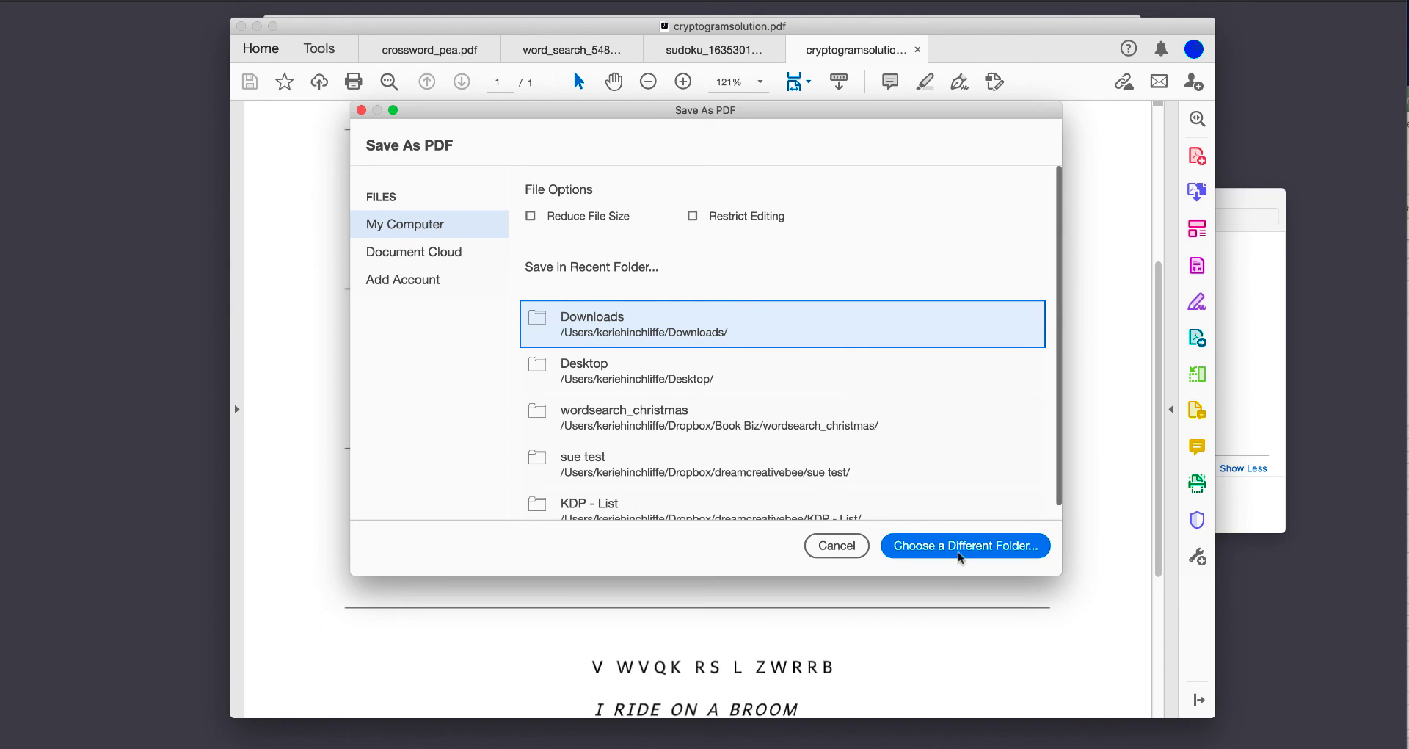
{"action": "left_click", "coordinate": [835, 544]}
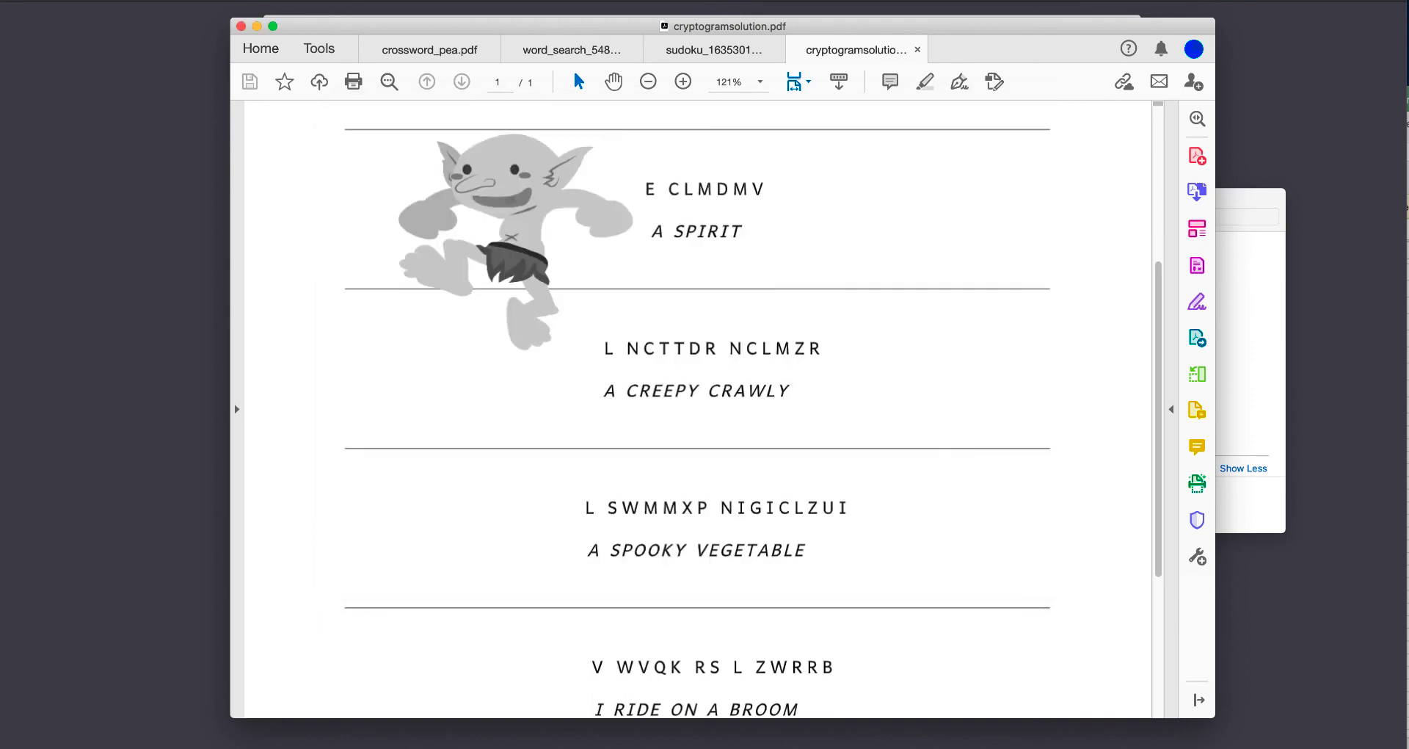
- Locate and select cryptogramsolution.pdf in the Downloads folder in Finder
{"action": "left_click", "coordinate": [1280, 334]}
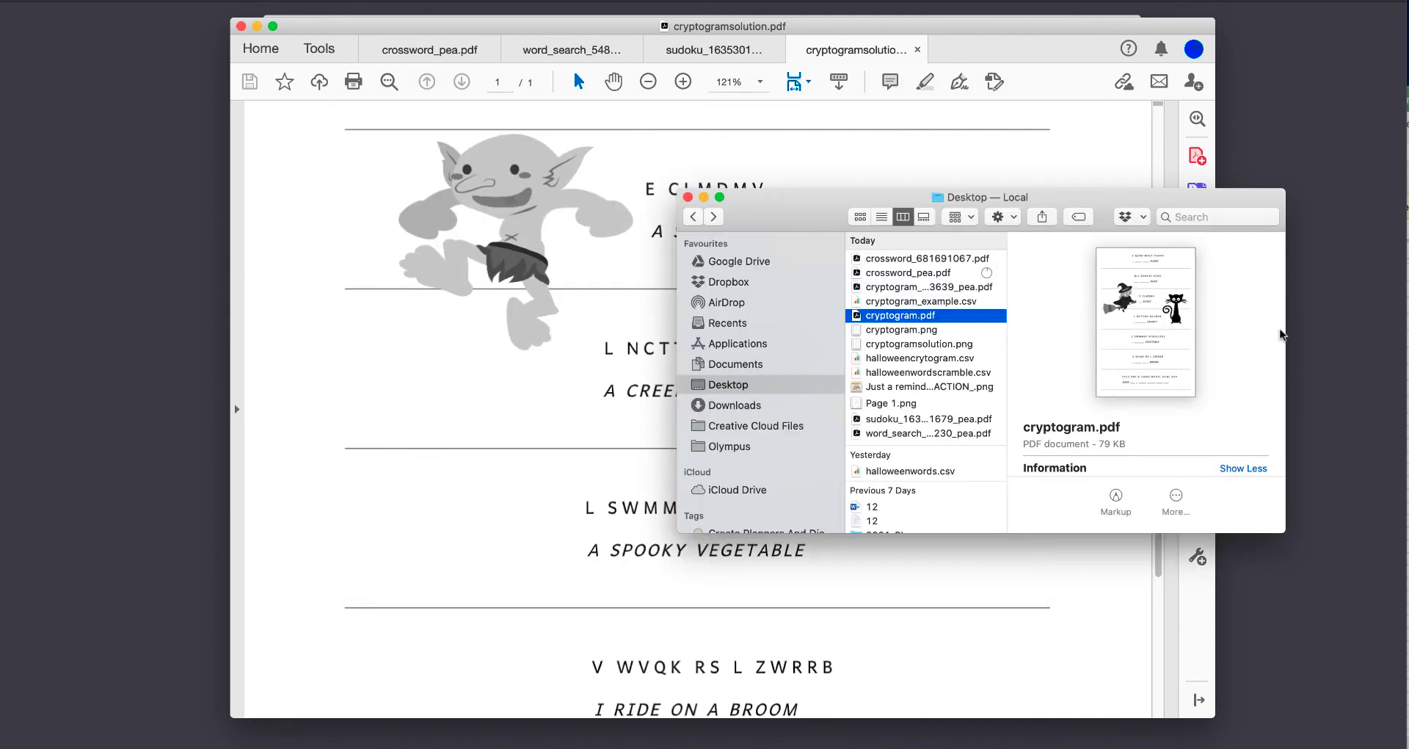
{"action": "left_click", "coordinate": [736, 406]}
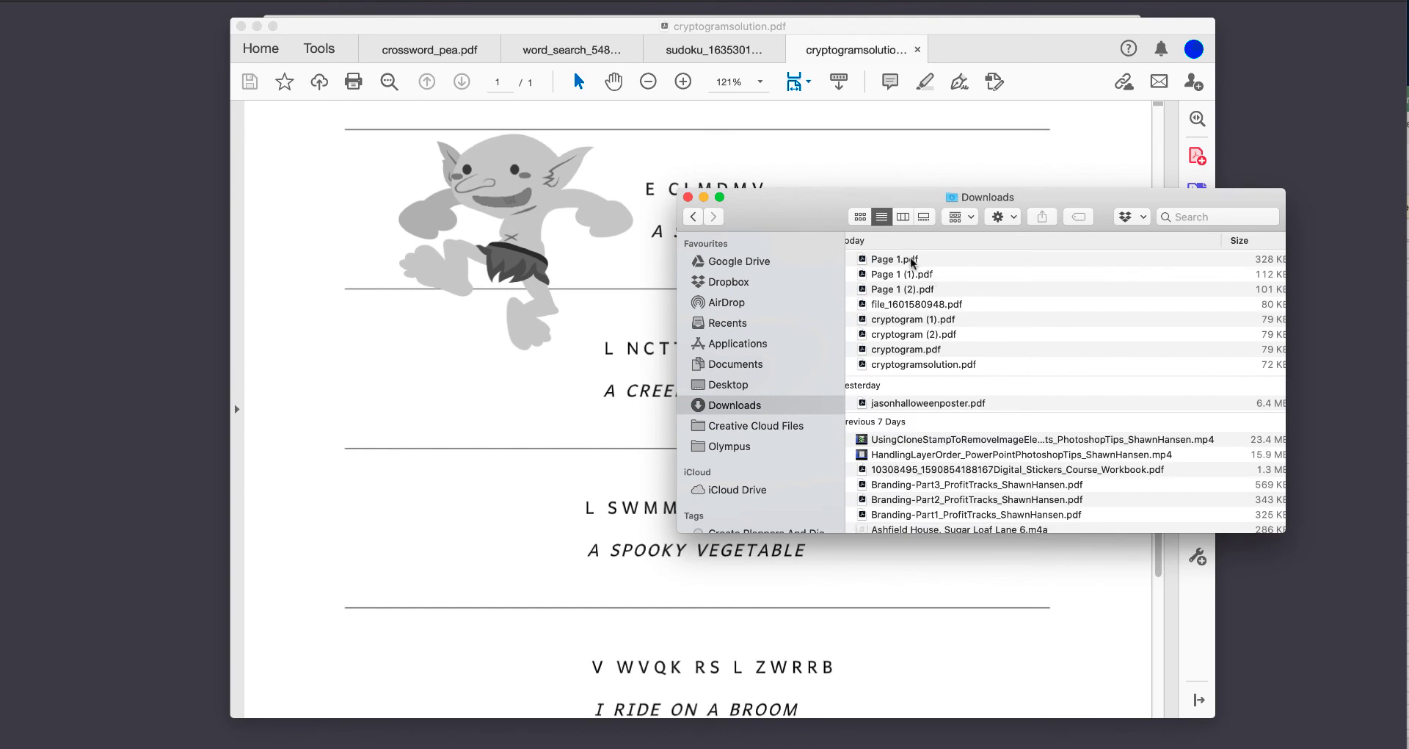
{"action": "left_click", "coordinate": [913, 262]}
{"action": "scroll", "coordinate": [1018, 279], "scroll_direction": "right", "scroll_amount": 5}
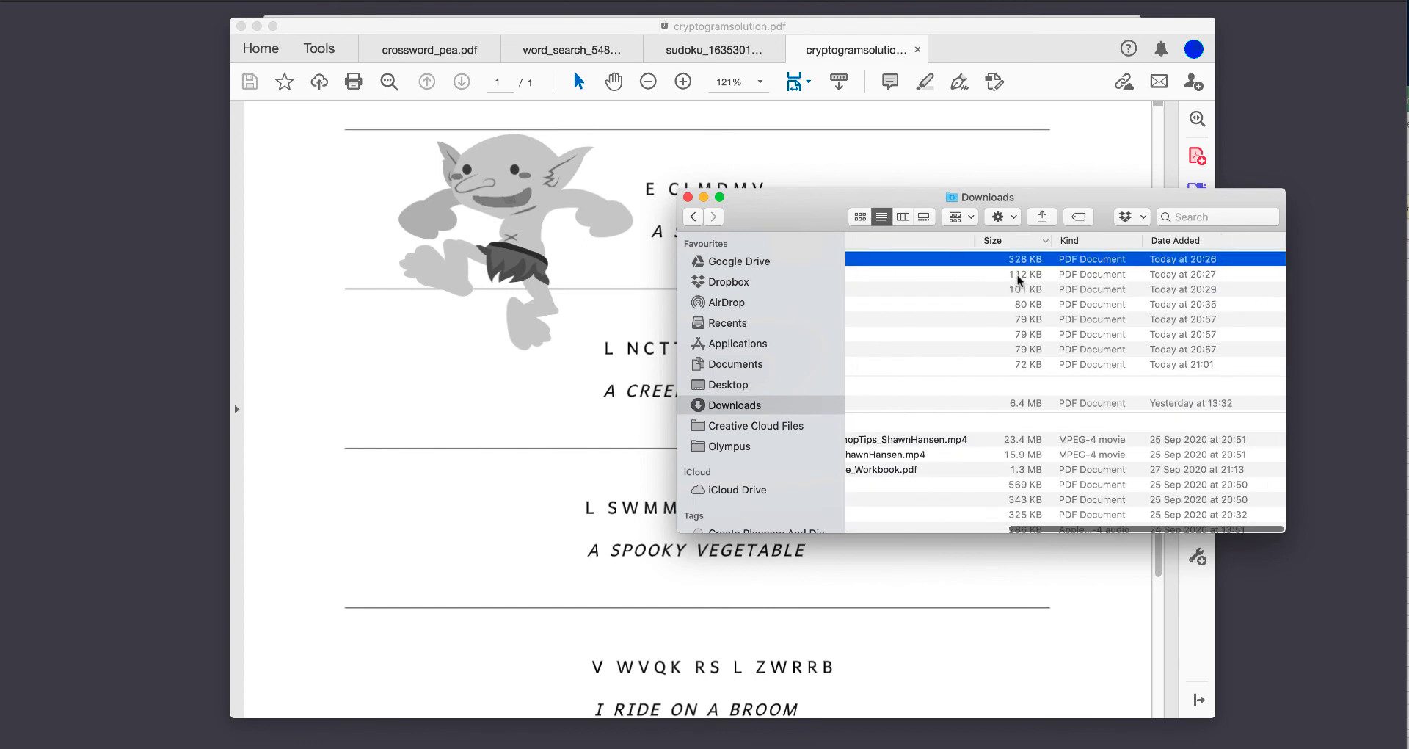
{"action": "scroll", "coordinate": [1019, 279], "scroll_direction": "left", "scroll_amount": 2}
{"action": "scroll", "coordinate": [1019, 279], "scroll_direction": "left", "scroll_amount": 5}
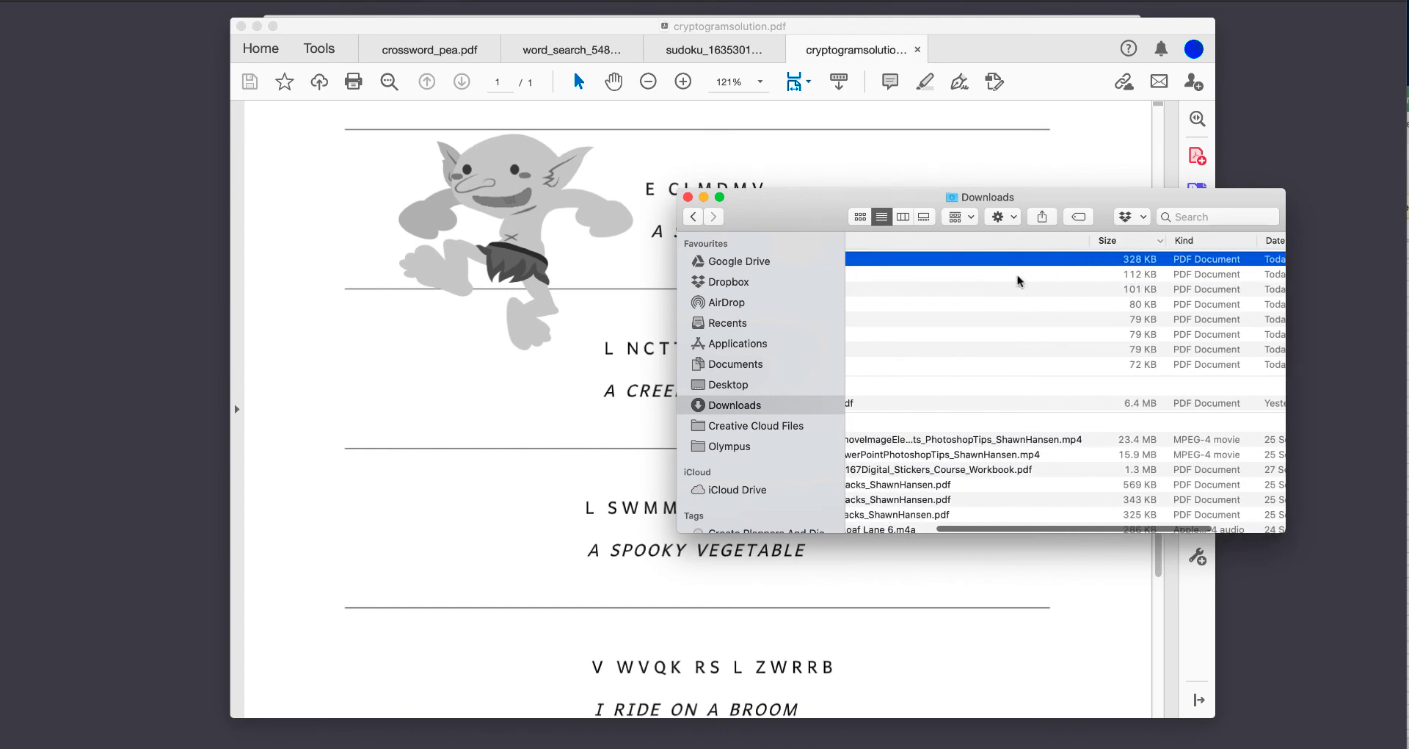
{"action": "left_click", "coordinate": [973, 365]}
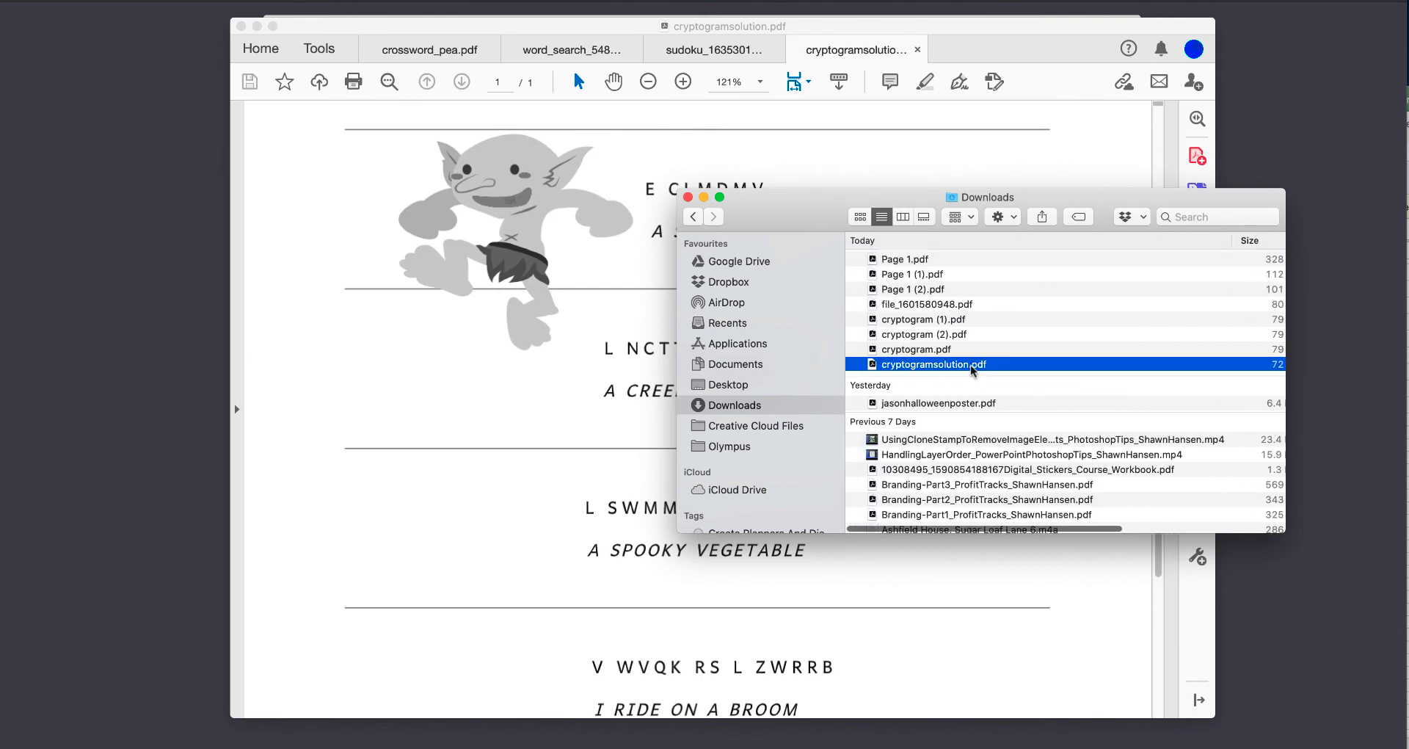
- Close the current cryptogramsolution.pdf tab in Acrobat and minimize the Acrobat window
{"action": "left_click", "coordinate": [241, 26]}
{"action": "left_click", "coordinate": [719, 382]}
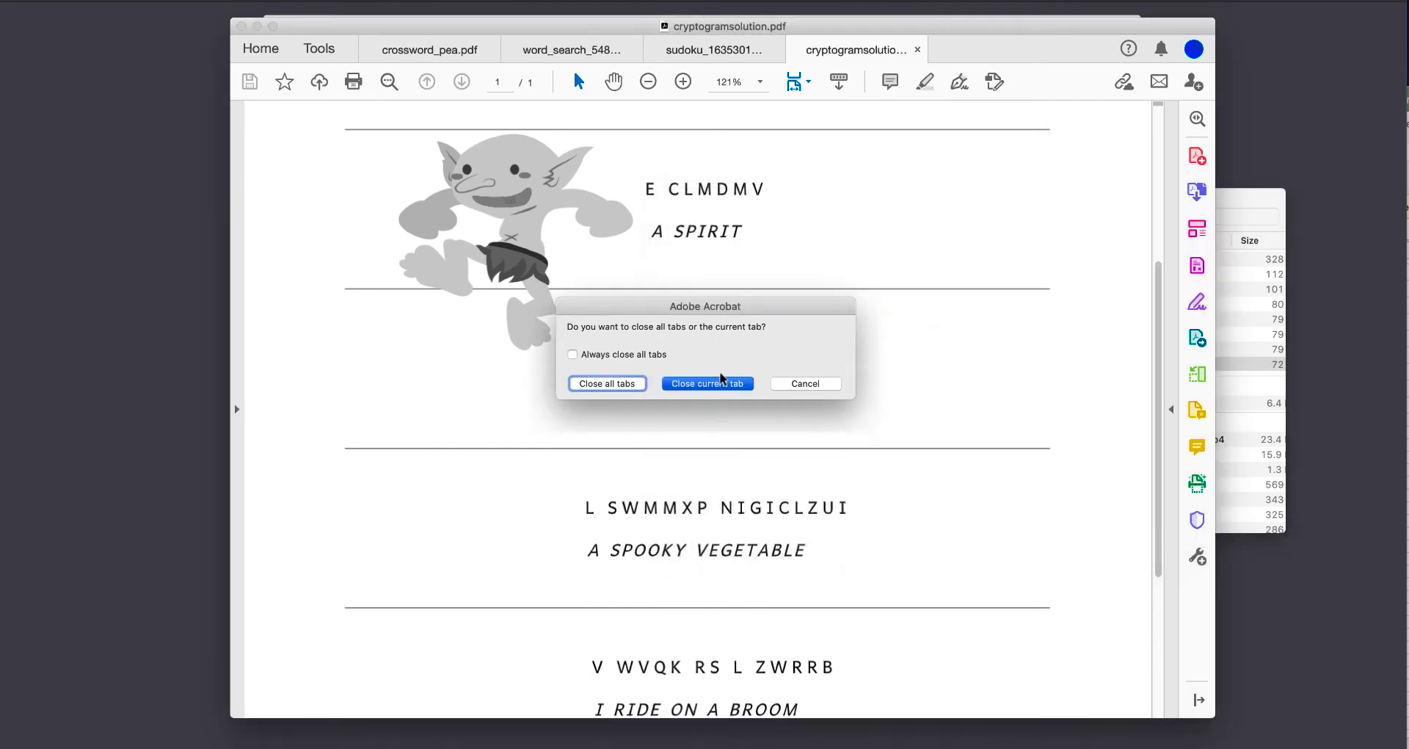
{"action": "left_click", "coordinate": [256, 25]}
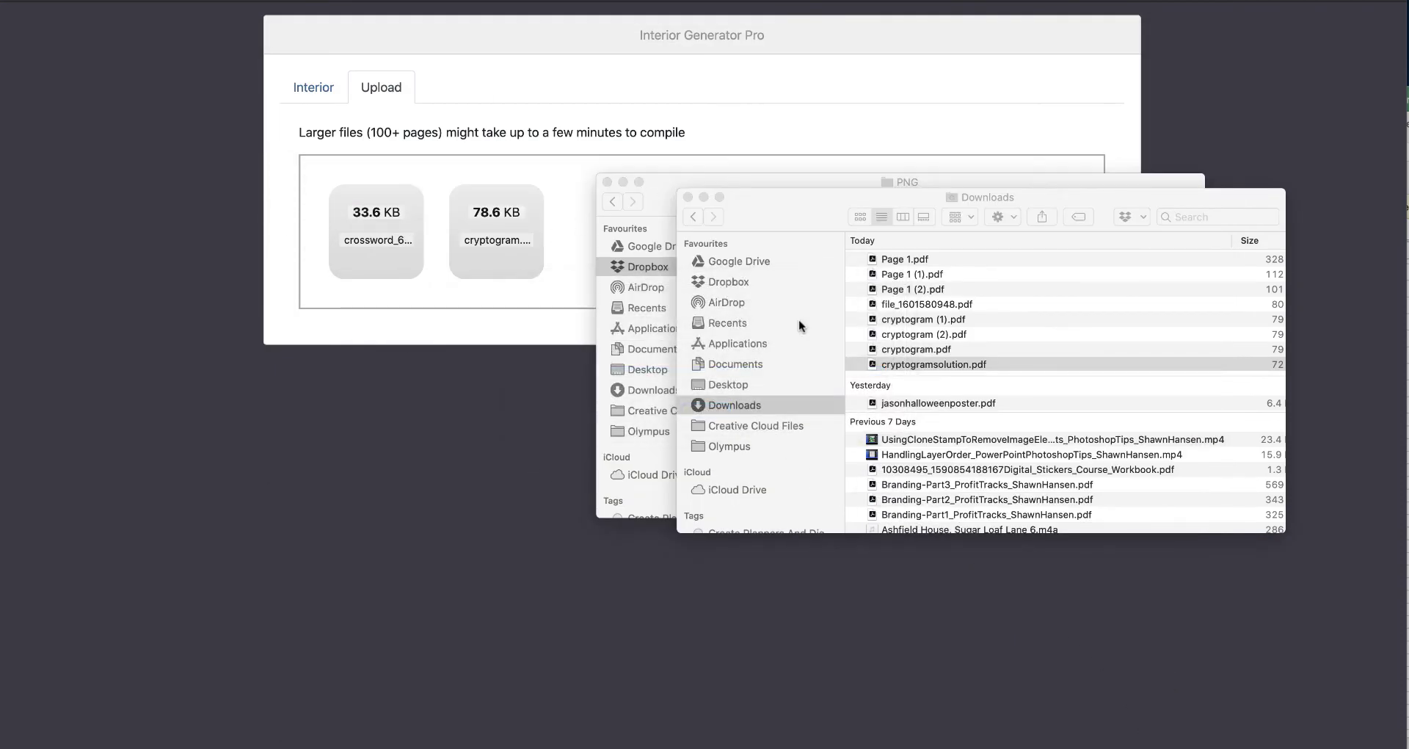
- Upload cryptogramsolution.pdf from the Downloads folder in Finder to the Interior Generator Pro, and return to the Finder window
{"action": "left_click_drag", "start_coordinate": [927, 363], "coordinate": [599, 166]}
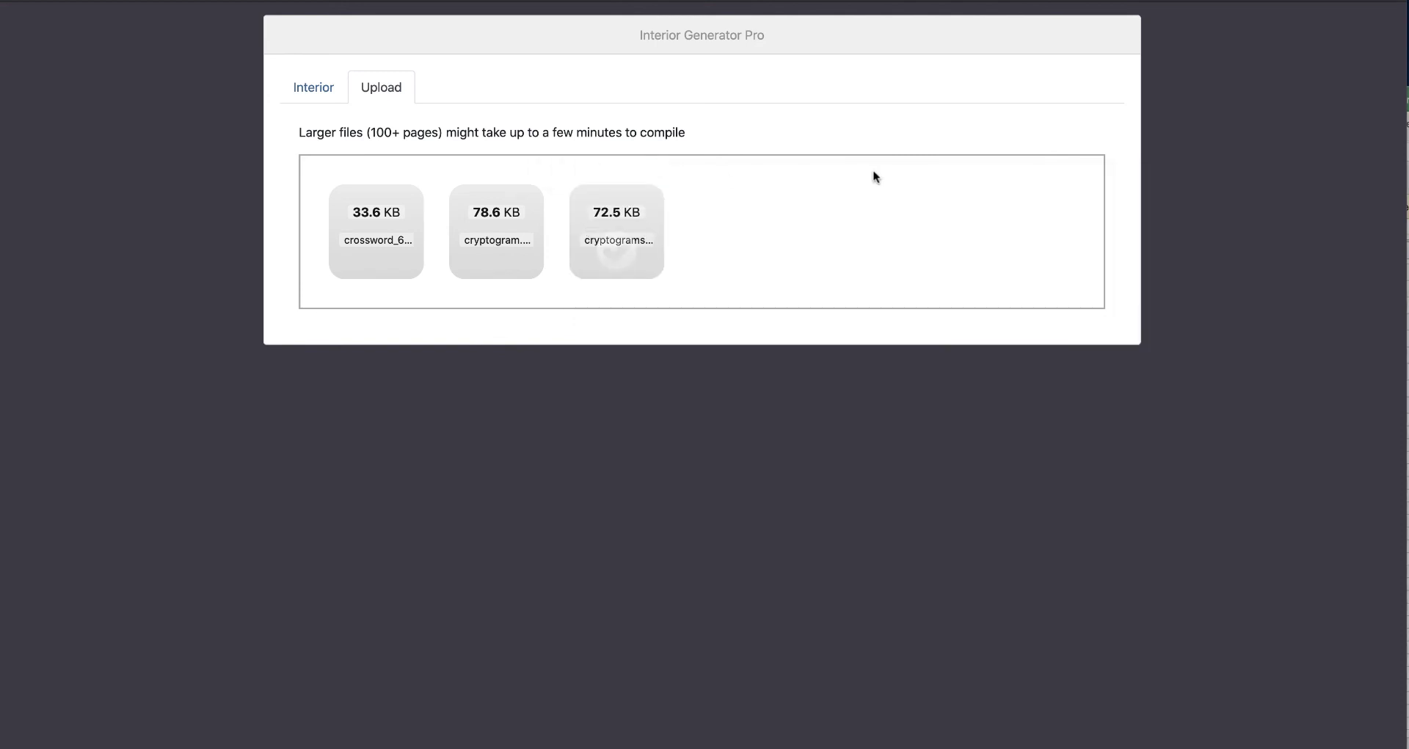
{"action": "left_click", "coordinate": [226, 747]}
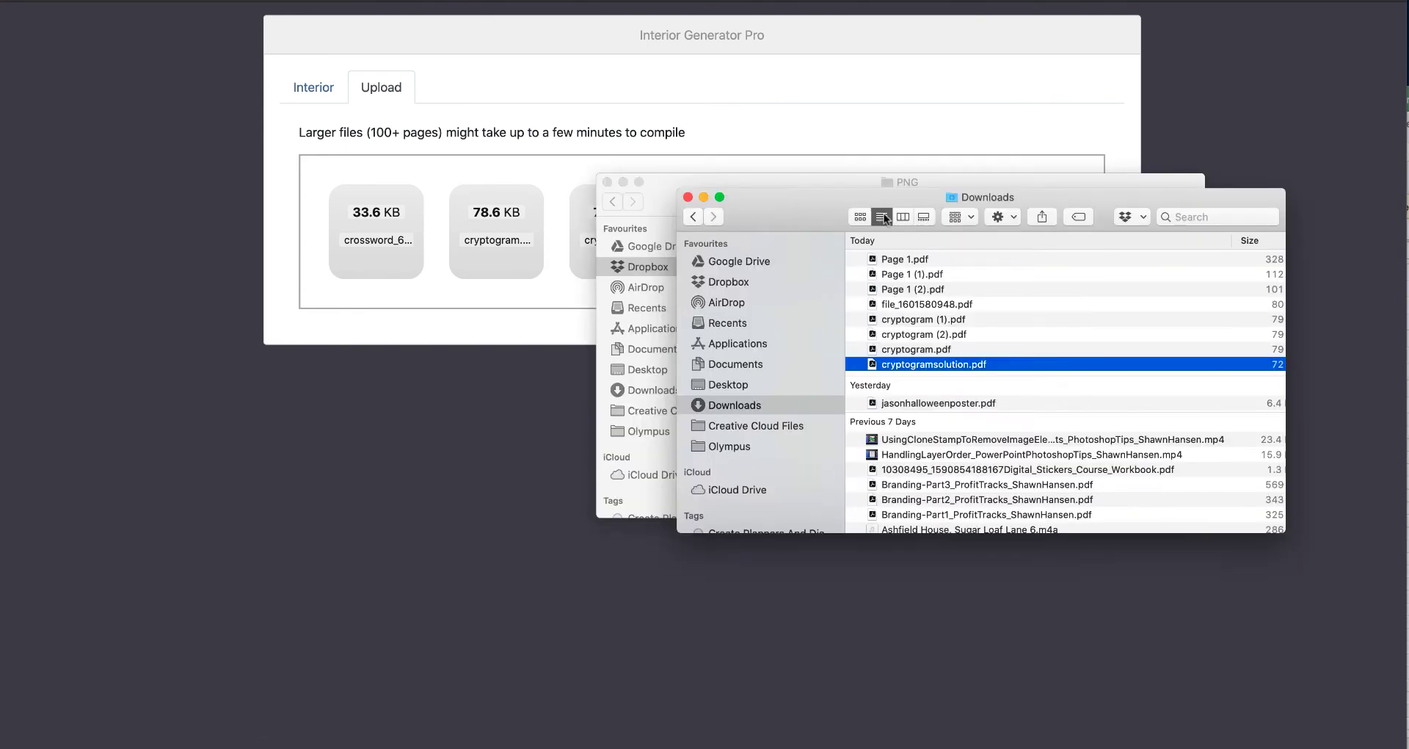
{"action": "scroll", "coordinate": [944, 289], "scroll_direction": "down", "scroll_amount": 3}
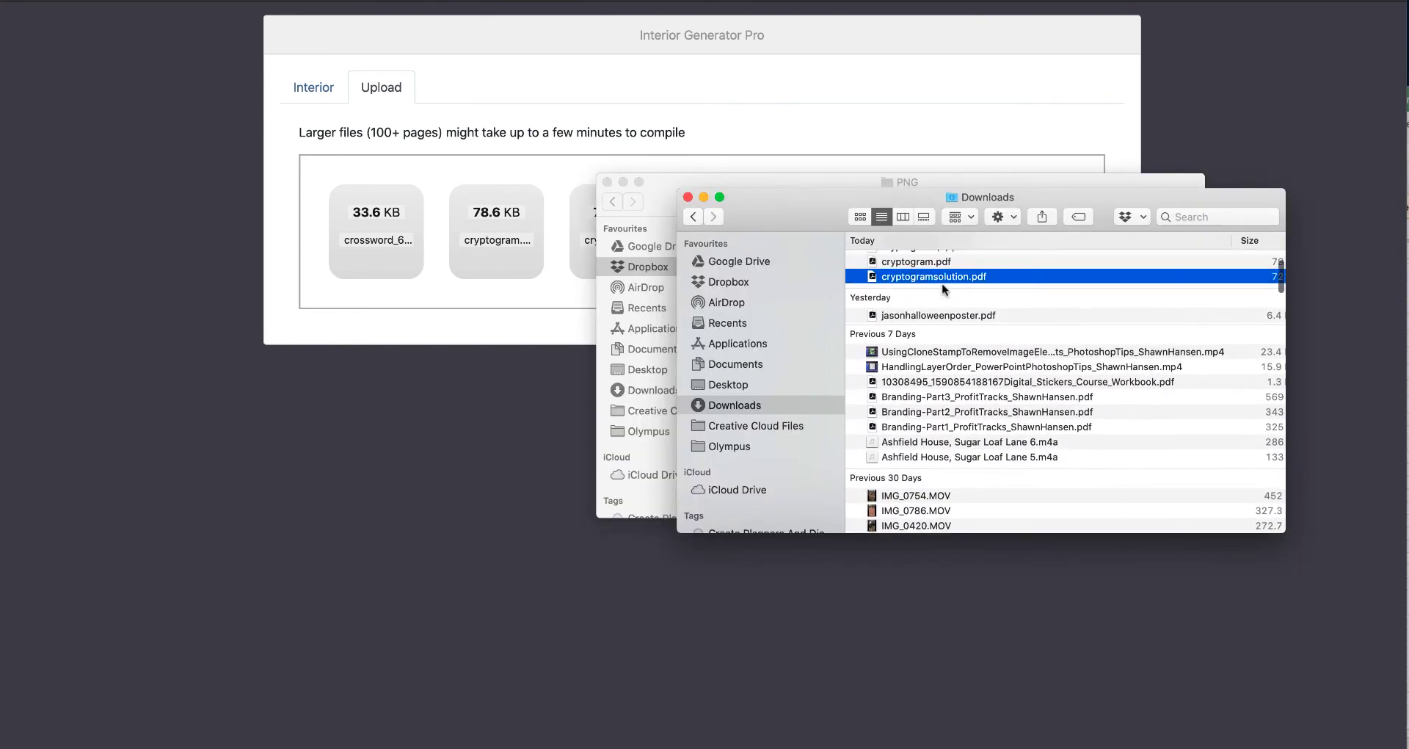
{"action": "scroll", "coordinate": [944, 279], "scroll_direction": "up", "scroll_amount": 3}
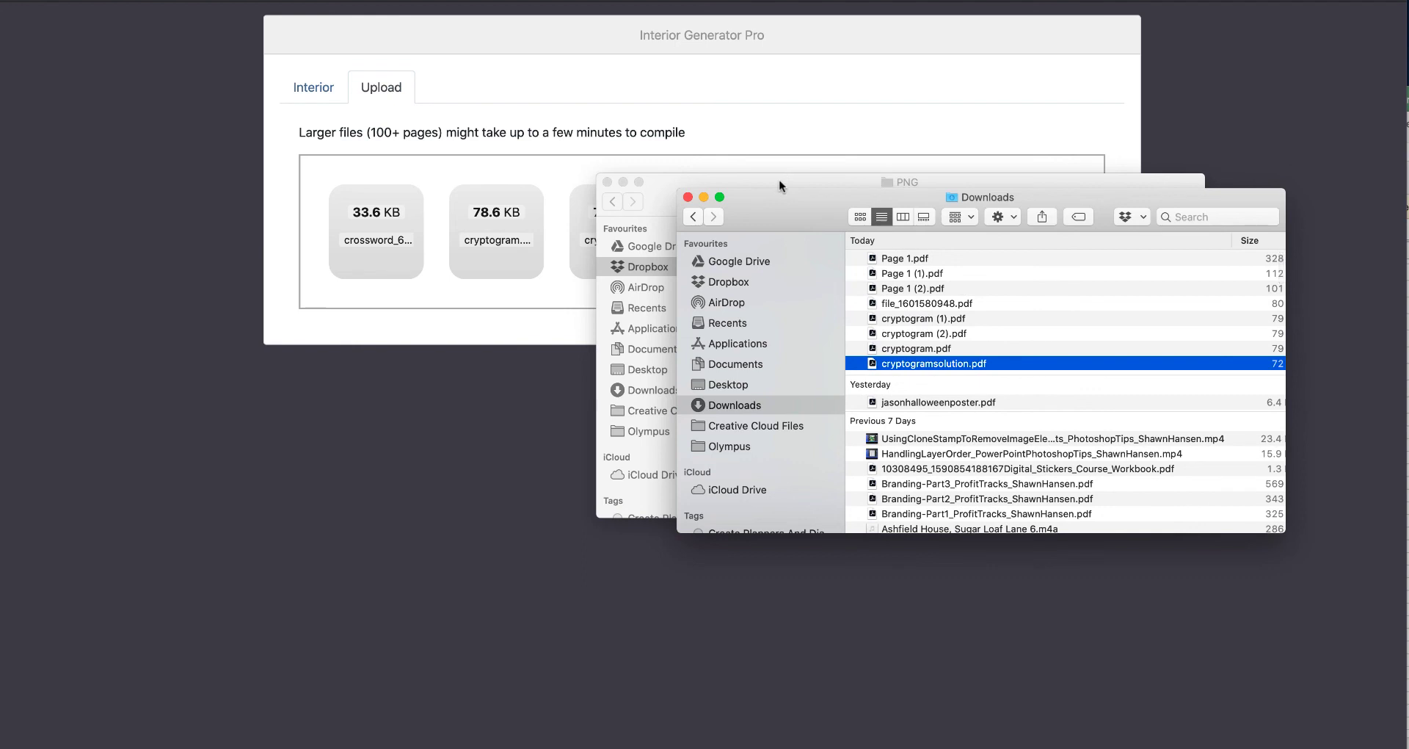
- Upload the sudoku PDF whose name ends in _pea.pdf from the Desktop folder in Finder to follow the cryptogram solution file
{"action": "left_click", "coordinate": [726, 384]}
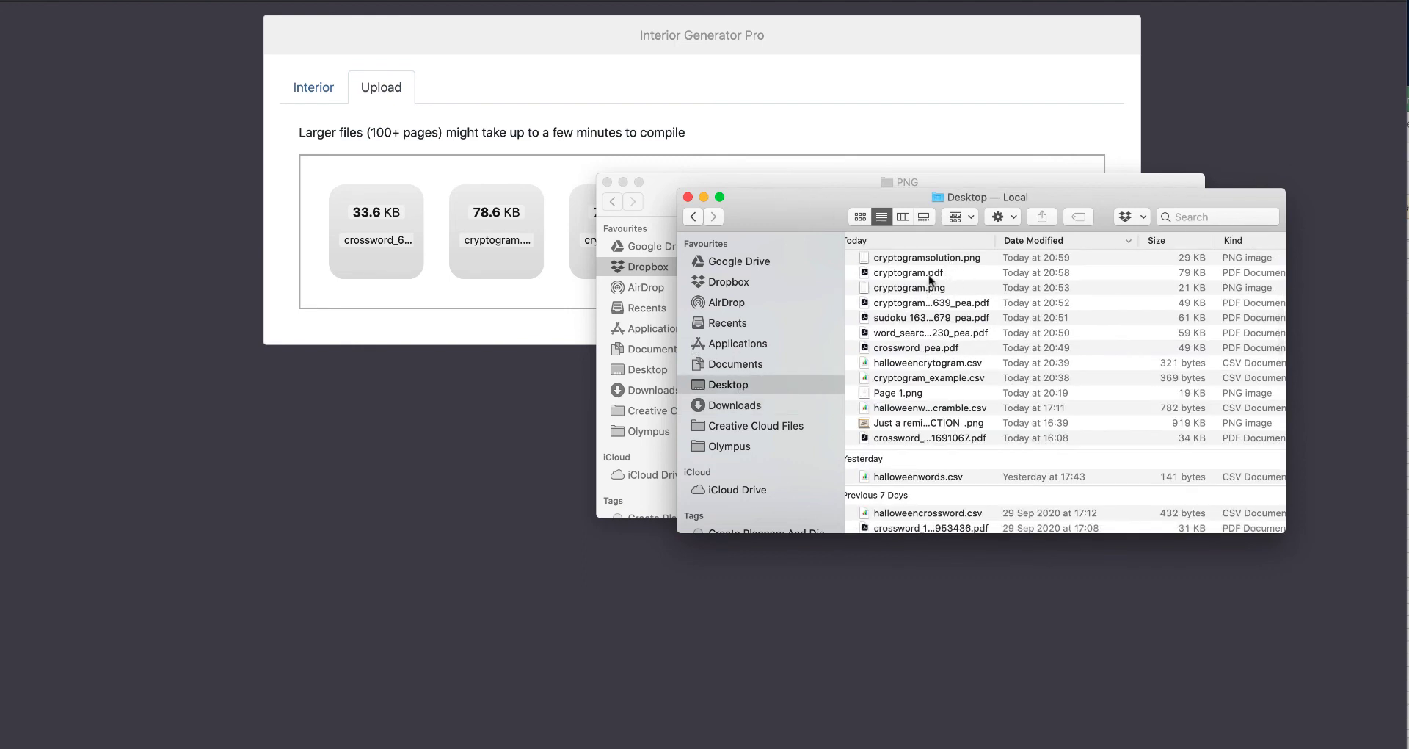
{"action": "left_click", "coordinate": [946, 319]}
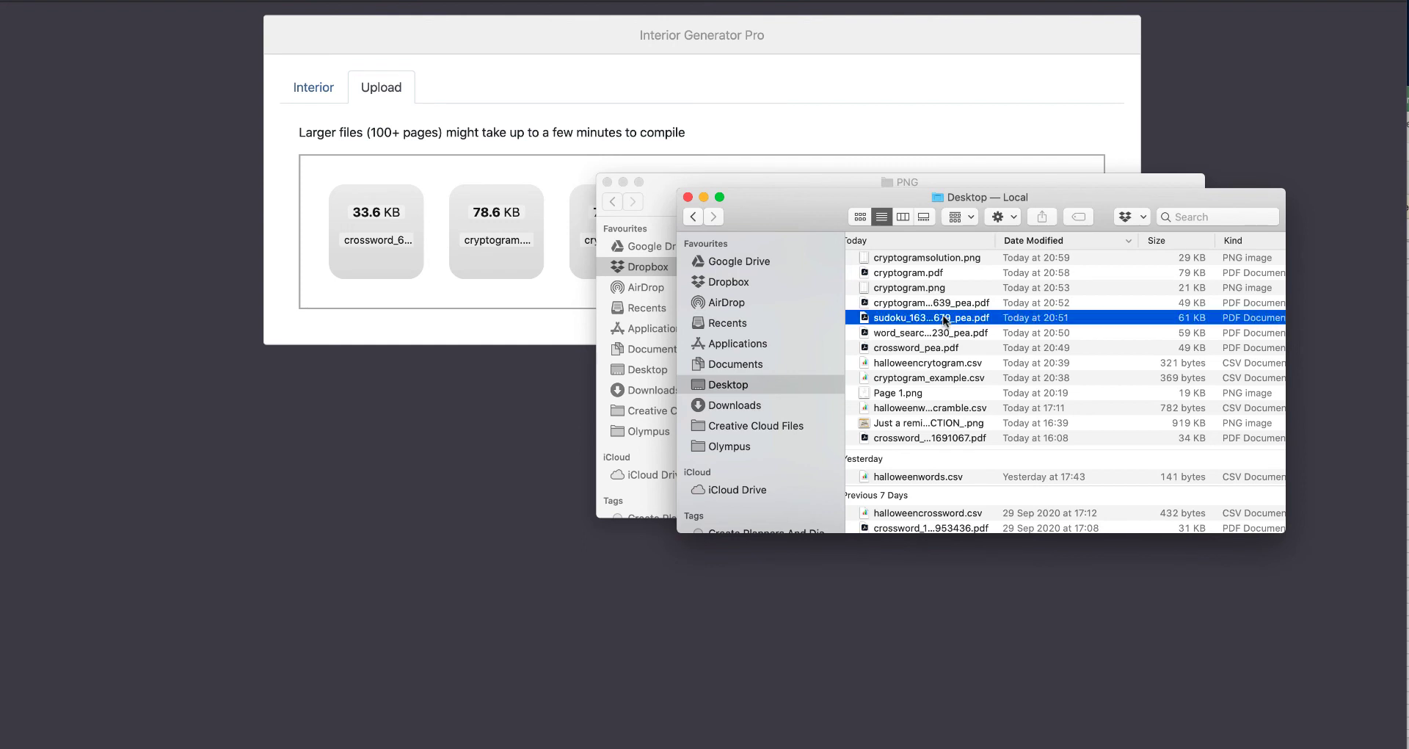
{"action": "left_click", "coordinate": [951, 336]}
{"action": "left_click", "coordinate": [944, 320]}
{"action": "left_click_drag", "start_coordinate": [944, 318], "coordinate": [793, 171]}
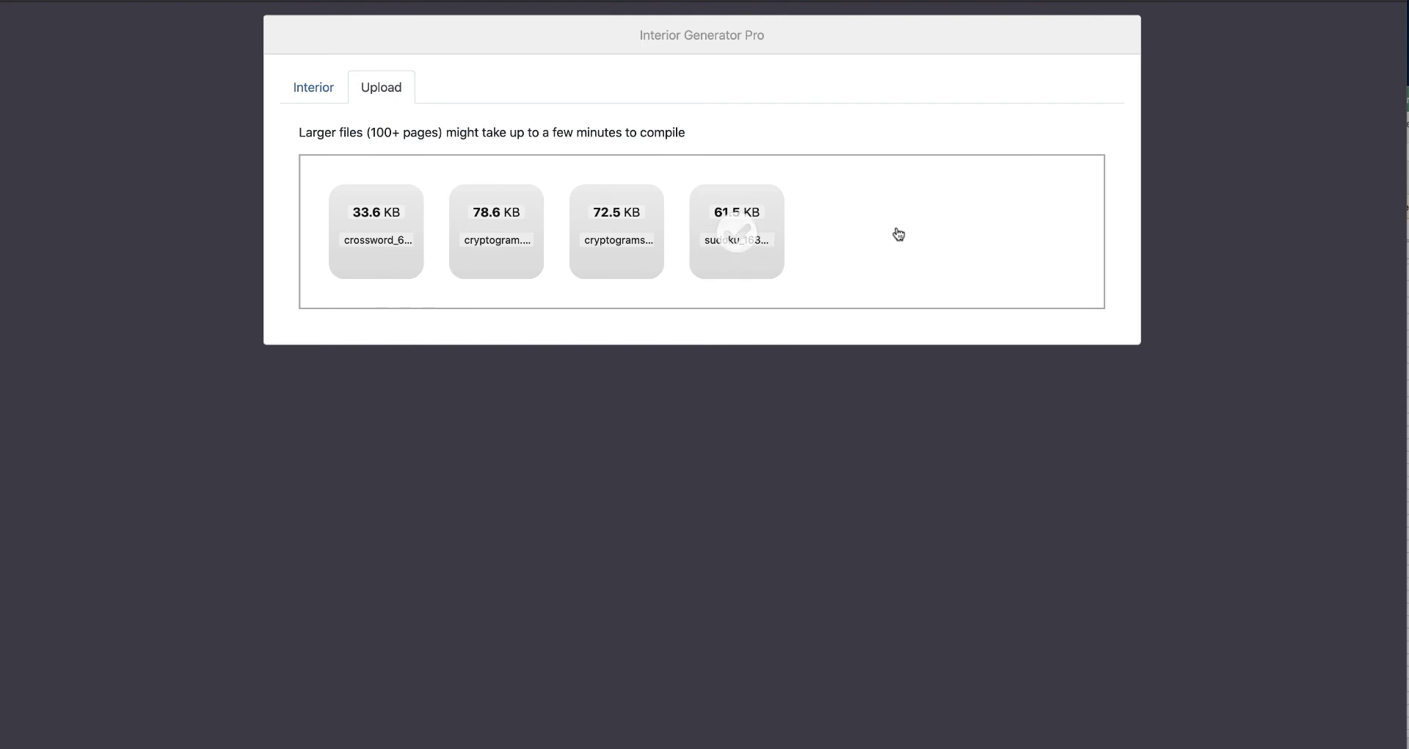
- Assign the crossword page Page_1.png as the first page of the interior
{"action": "left_click", "coordinate": [319, 96]}
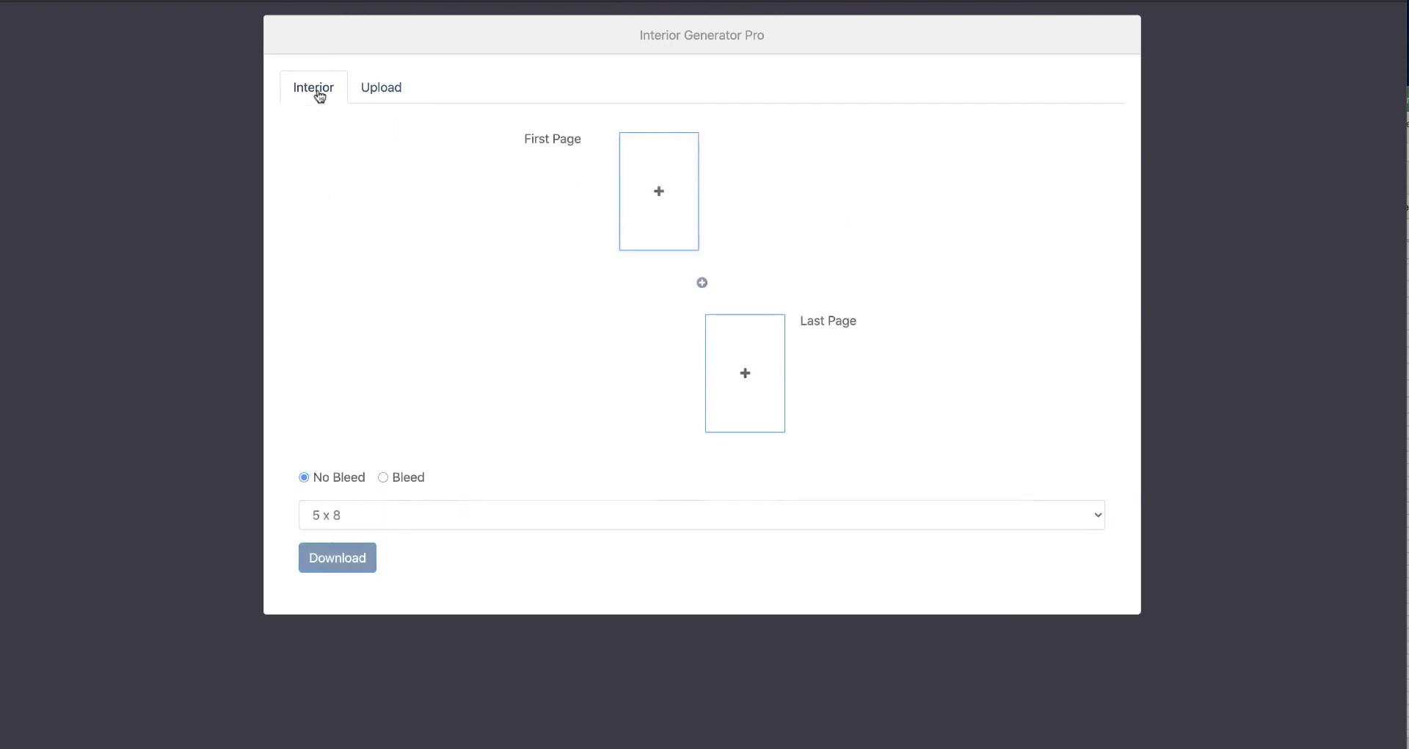
{"action": "left_click", "coordinate": [659, 193]}
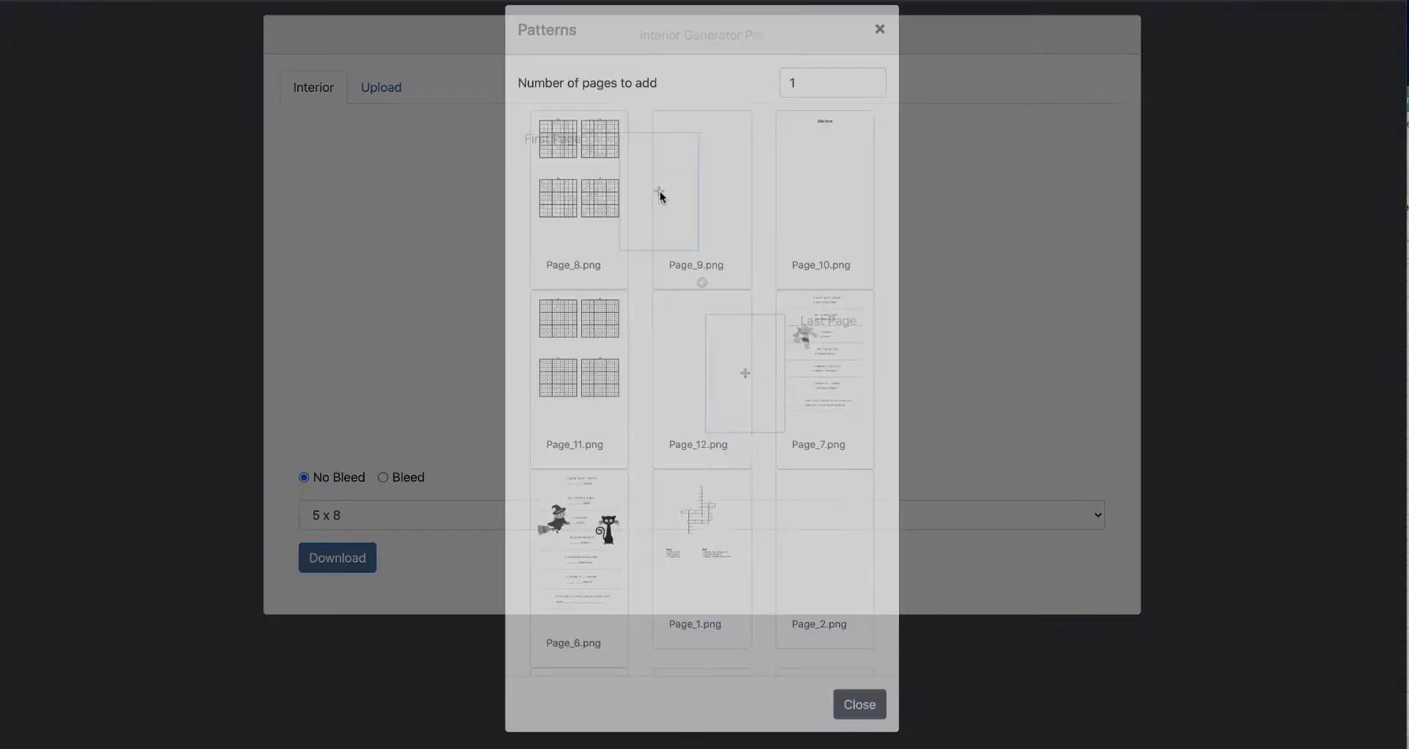
{"action": "scroll", "coordinate": [727, 339], "scroll_direction": "down", "scroll_amount": 3}
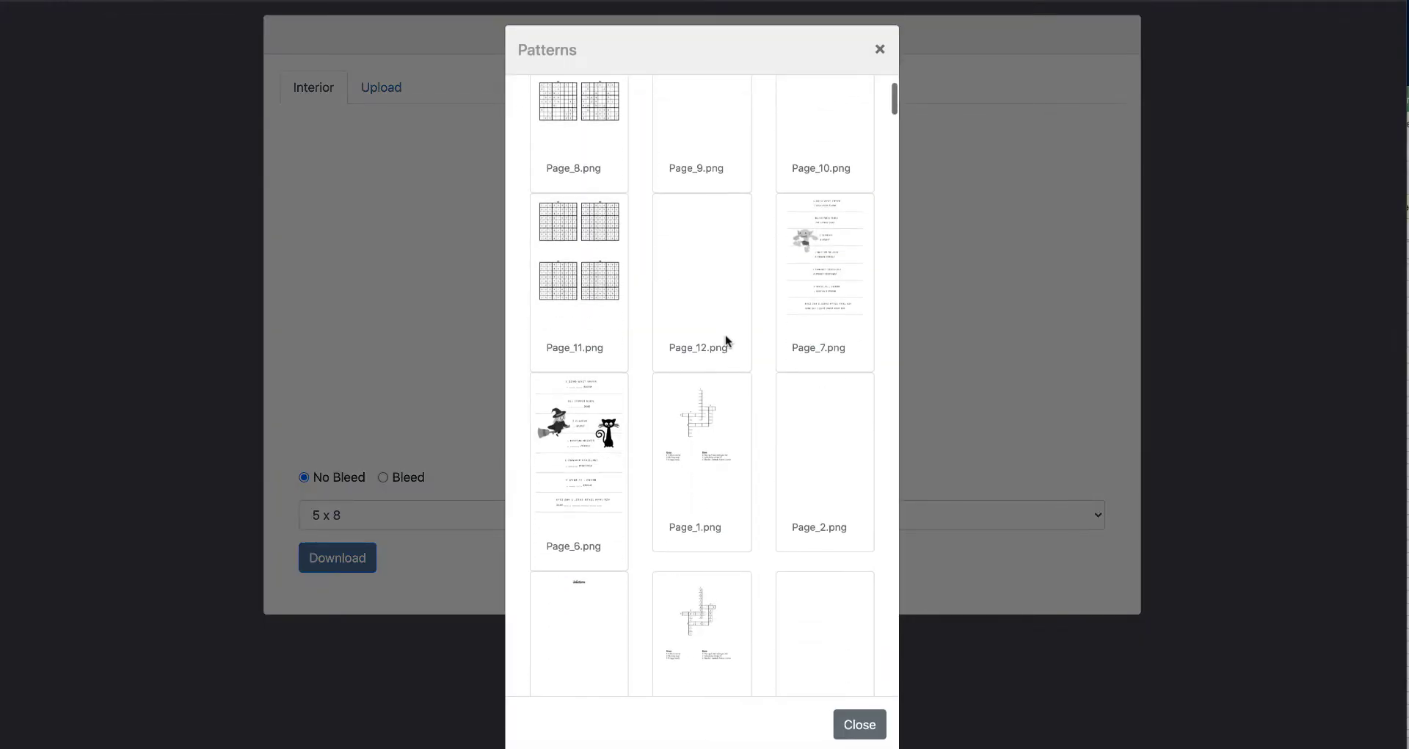
{"action": "scroll", "coordinate": [726, 340], "scroll_direction": "down", "scroll_amount": 5}
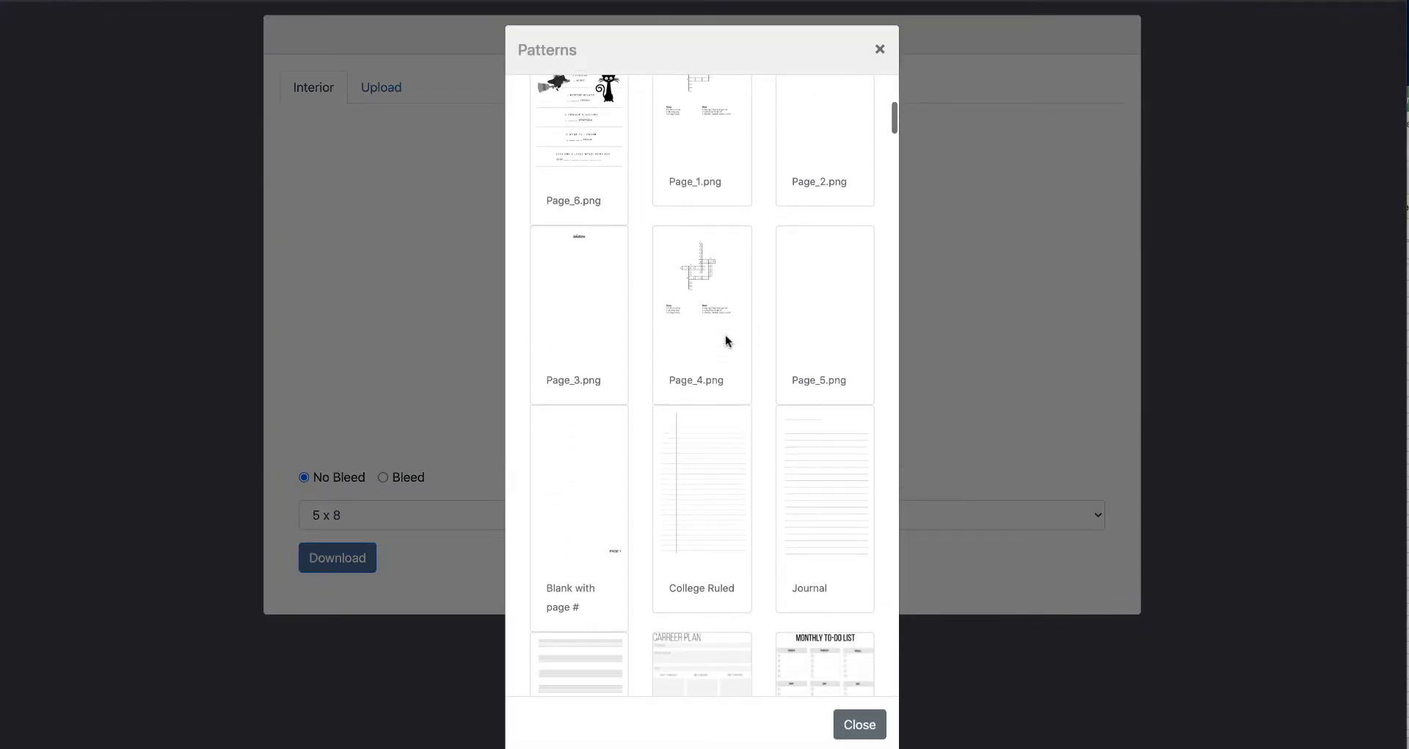
{"action": "scroll", "coordinate": [727, 340], "scroll_direction": "up", "scroll_amount": 3}
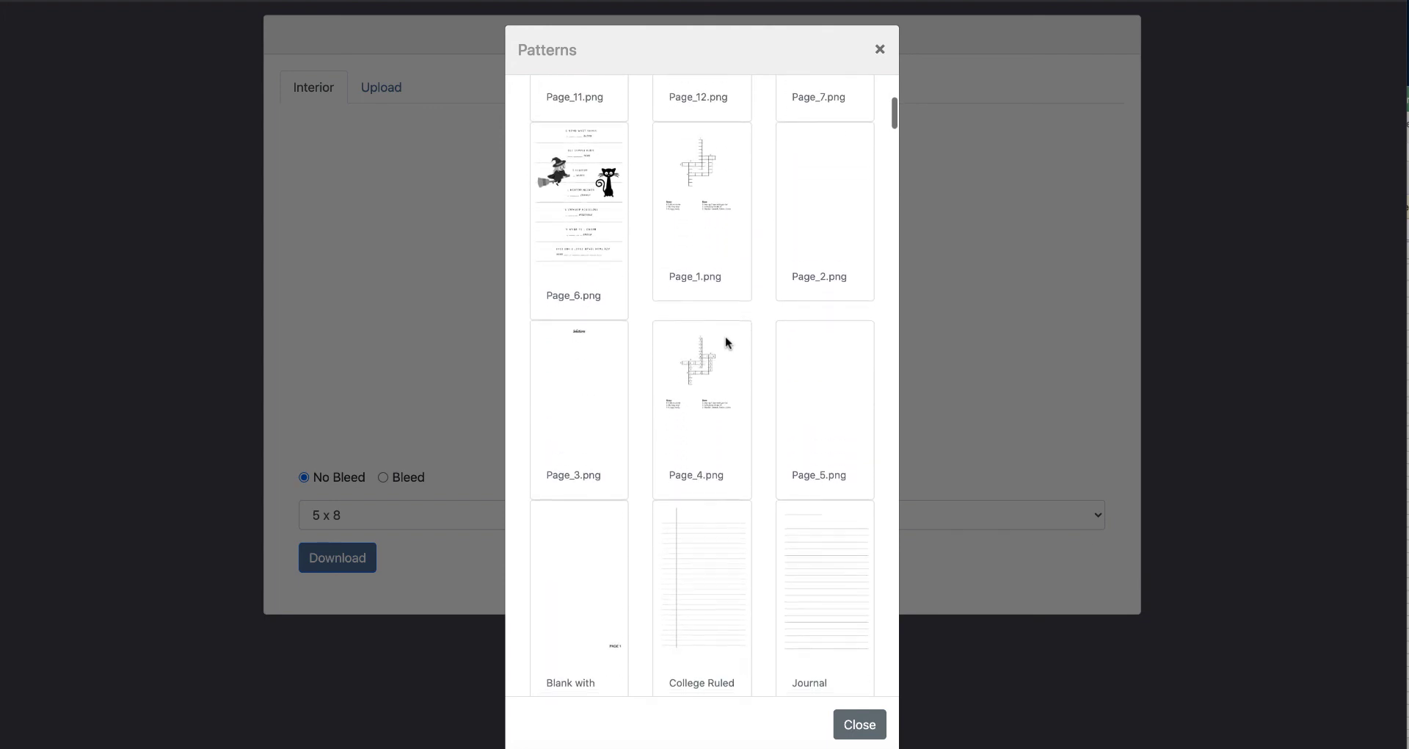
{"action": "left_click", "coordinate": [699, 225]}
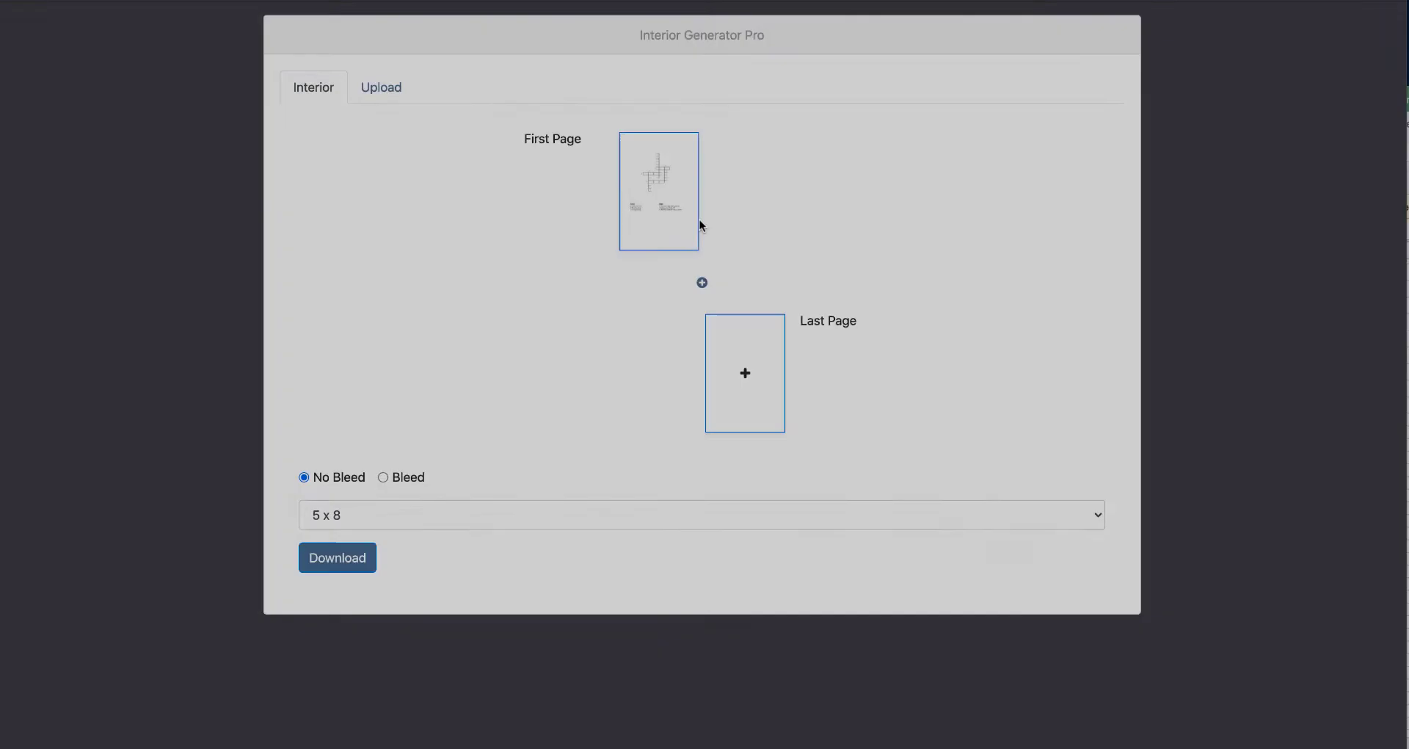
- Assign the cryptogram puzzle page Page_6.png as the last page of the interior
{"action": "left_click", "coordinate": [746, 373]}
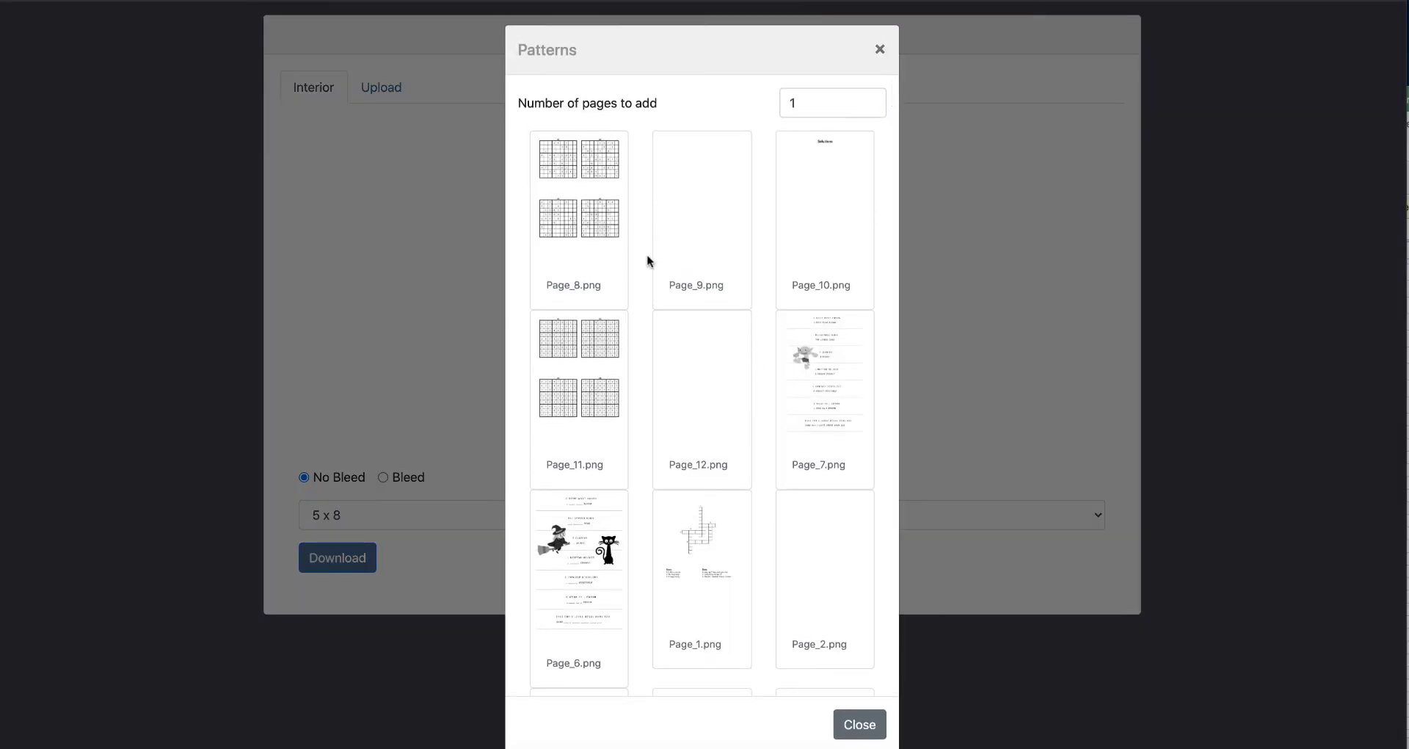
{"action": "scroll", "coordinate": [646, 259], "scroll_direction": "down", "scroll_amount": 2}
{"action": "left_click", "coordinate": [585, 481]}
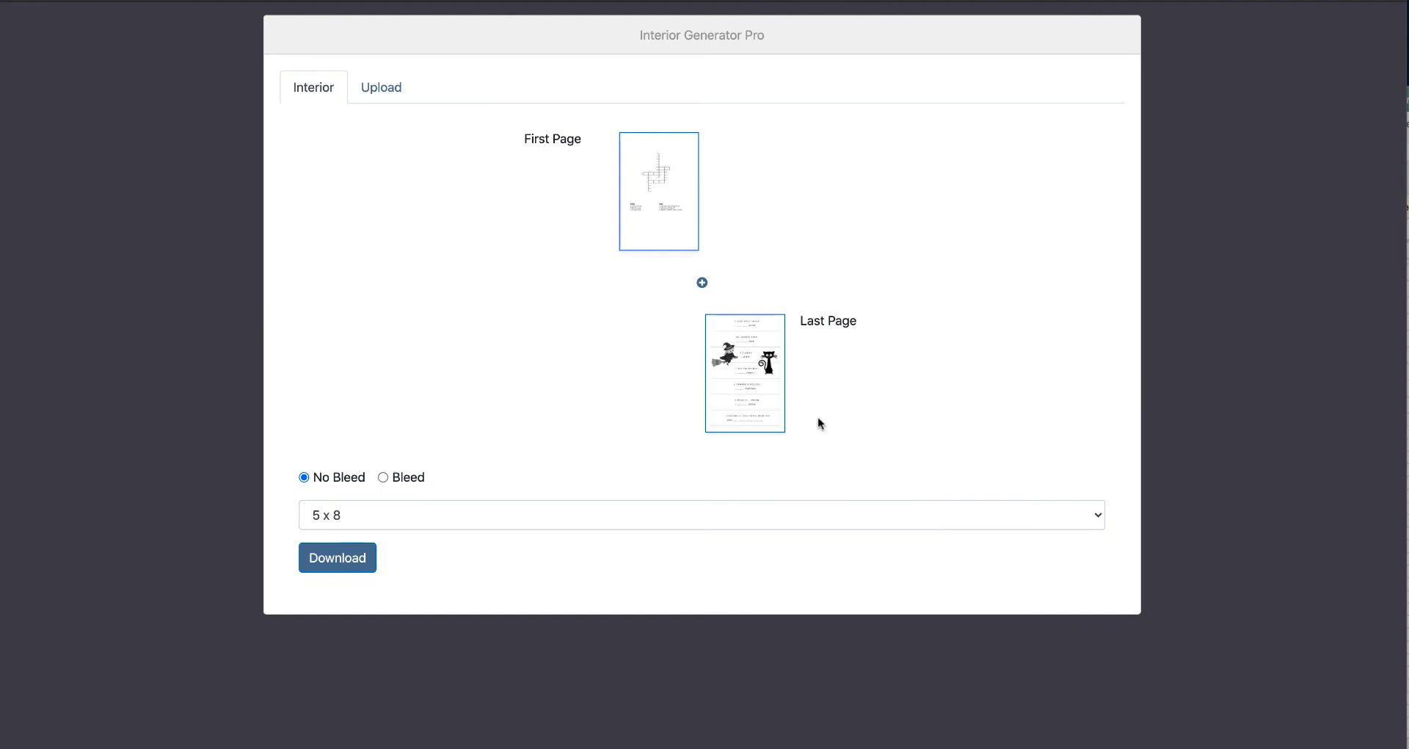
- Add a two-page spread after the first page and assign the cryptogram solution Page_7.png as the last page
{"action": "left_click", "coordinate": [701, 283]}
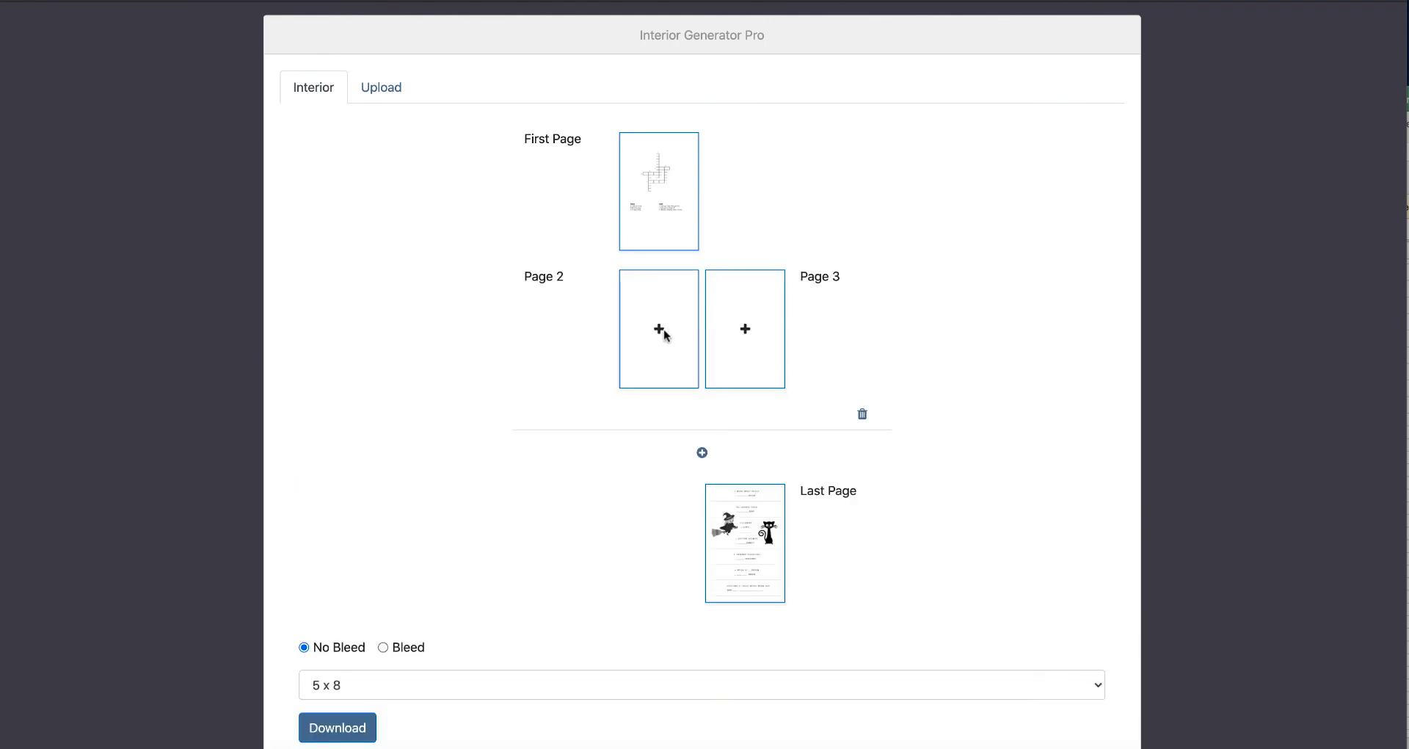
{"action": "left_click", "coordinate": [862, 413]}
{"action": "left_click", "coordinate": [701, 283]}
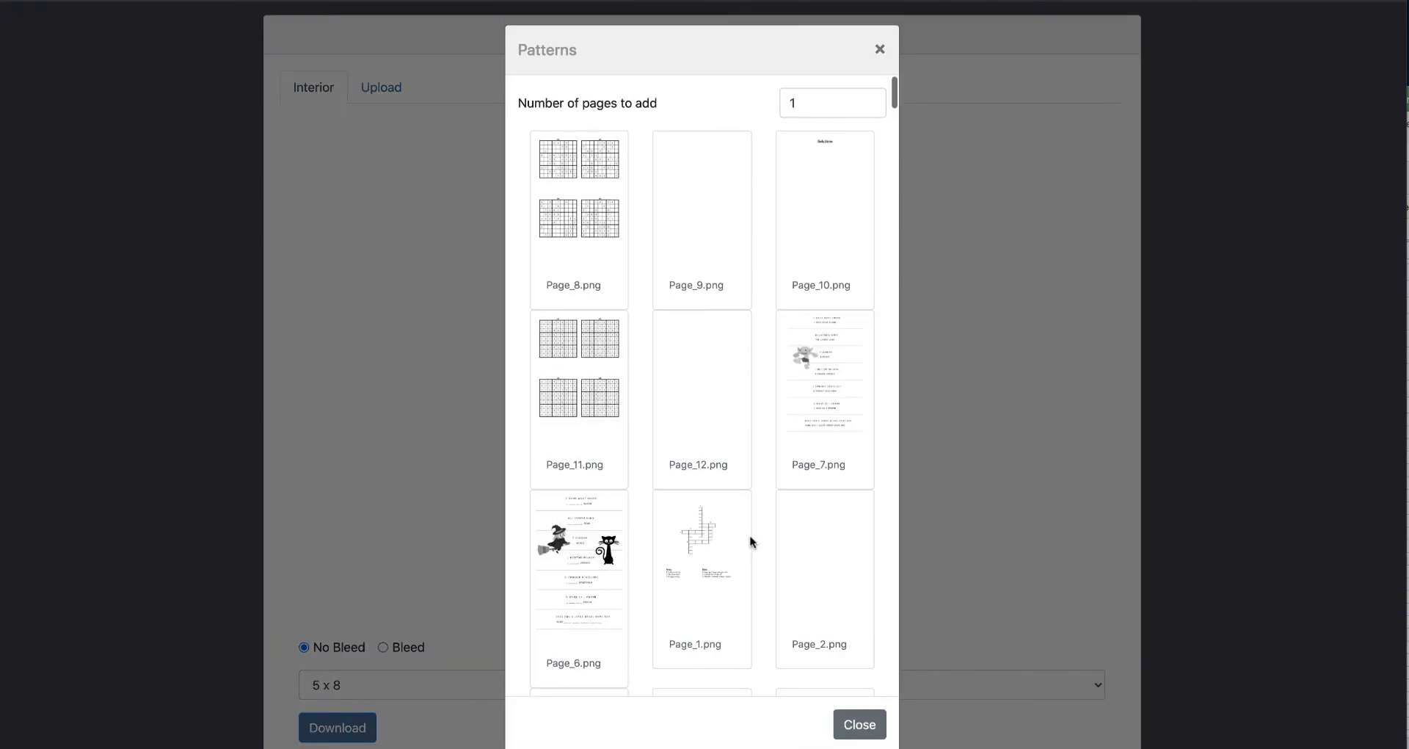
{"action": "scroll", "coordinate": [671, 425], "scroll_direction": "down", "scroll_amount": 3}
{"action": "scroll", "coordinate": [671, 425], "scroll_direction": "down", "scroll_amount": 2}
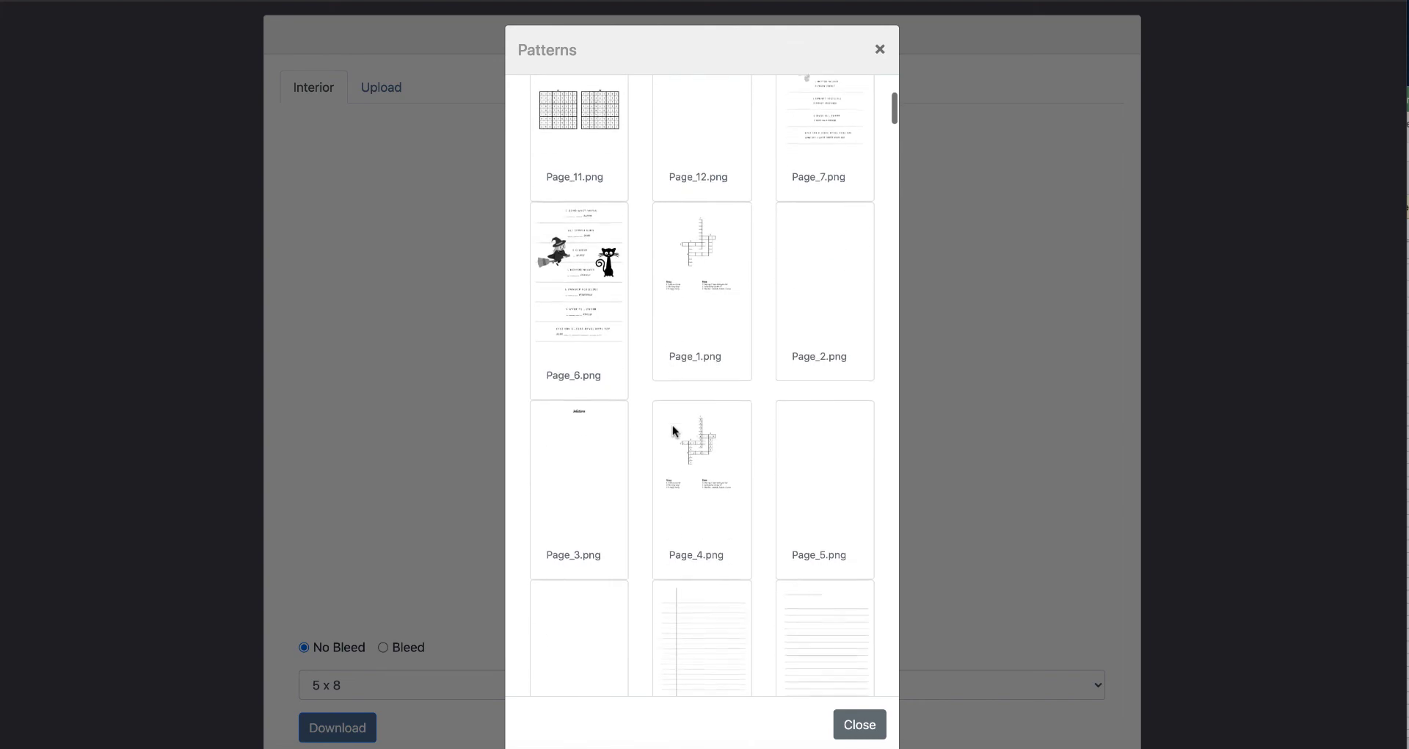
{"action": "scroll", "coordinate": [671, 425], "scroll_direction": "up", "scroll_amount": 2}
{"action": "left_click", "coordinate": [820, 215]}
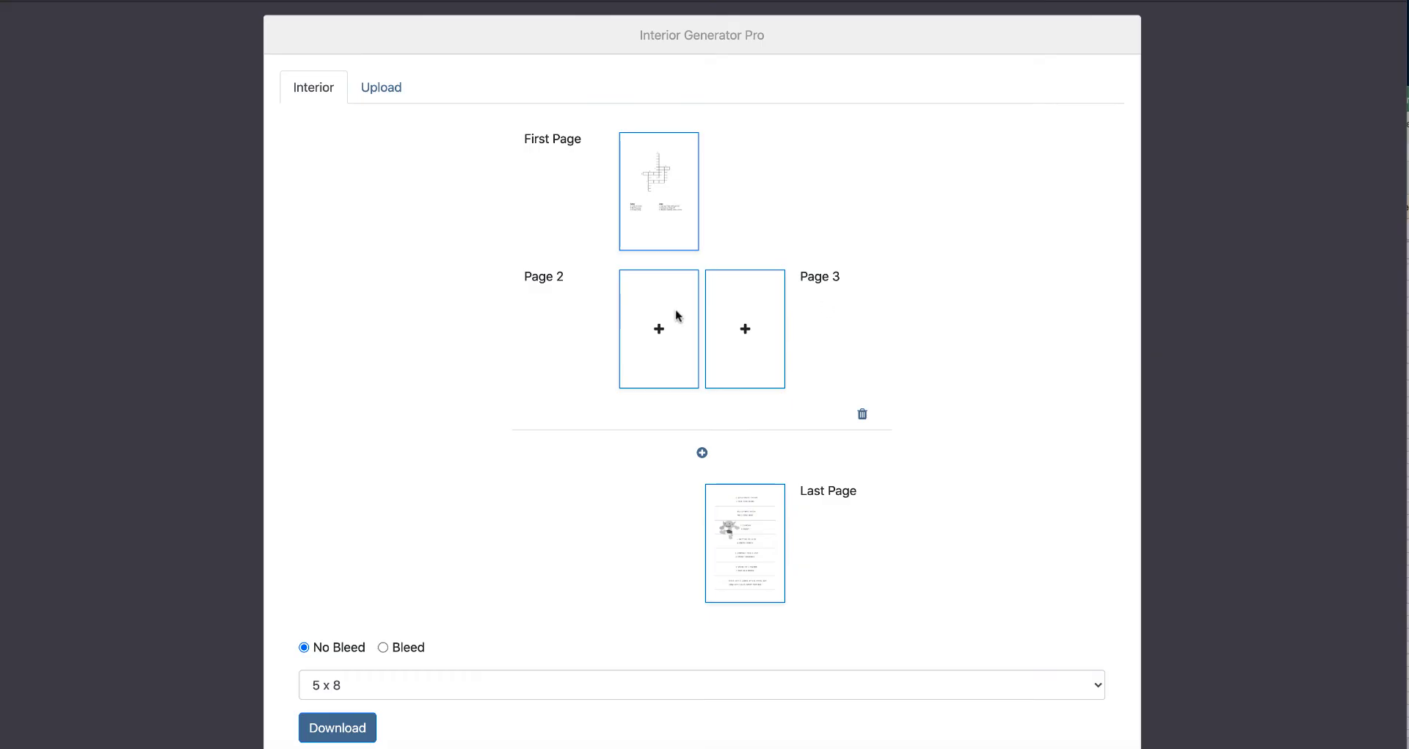
- Assign the sudoku puzzle page Page_8.png to Page 2
{"action": "left_click", "coordinate": [673, 325]}
{"action": "scroll", "coordinate": [734, 319], "scroll_direction": "down", "scroll_amount": 2}
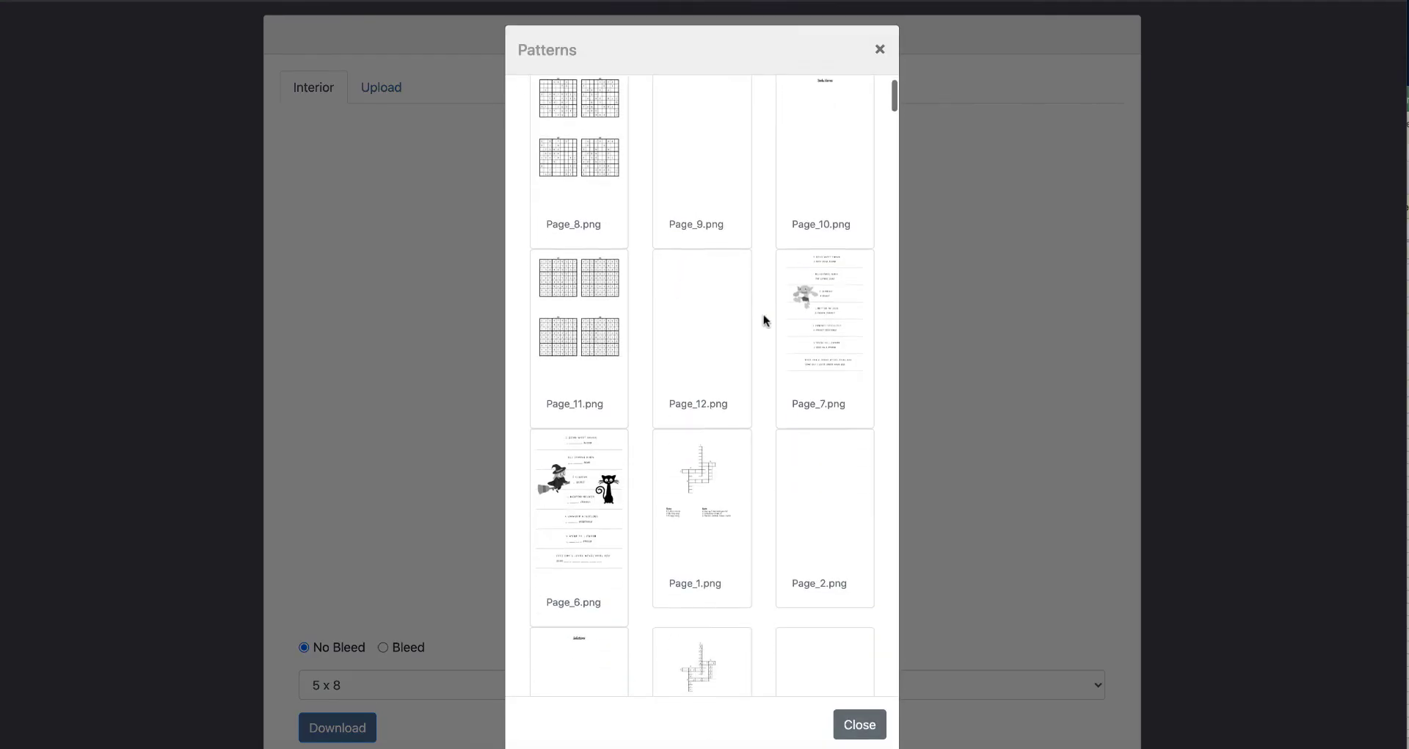
{"action": "scroll", "coordinate": [745, 298], "scroll_direction": "up", "scroll_amount": 1}
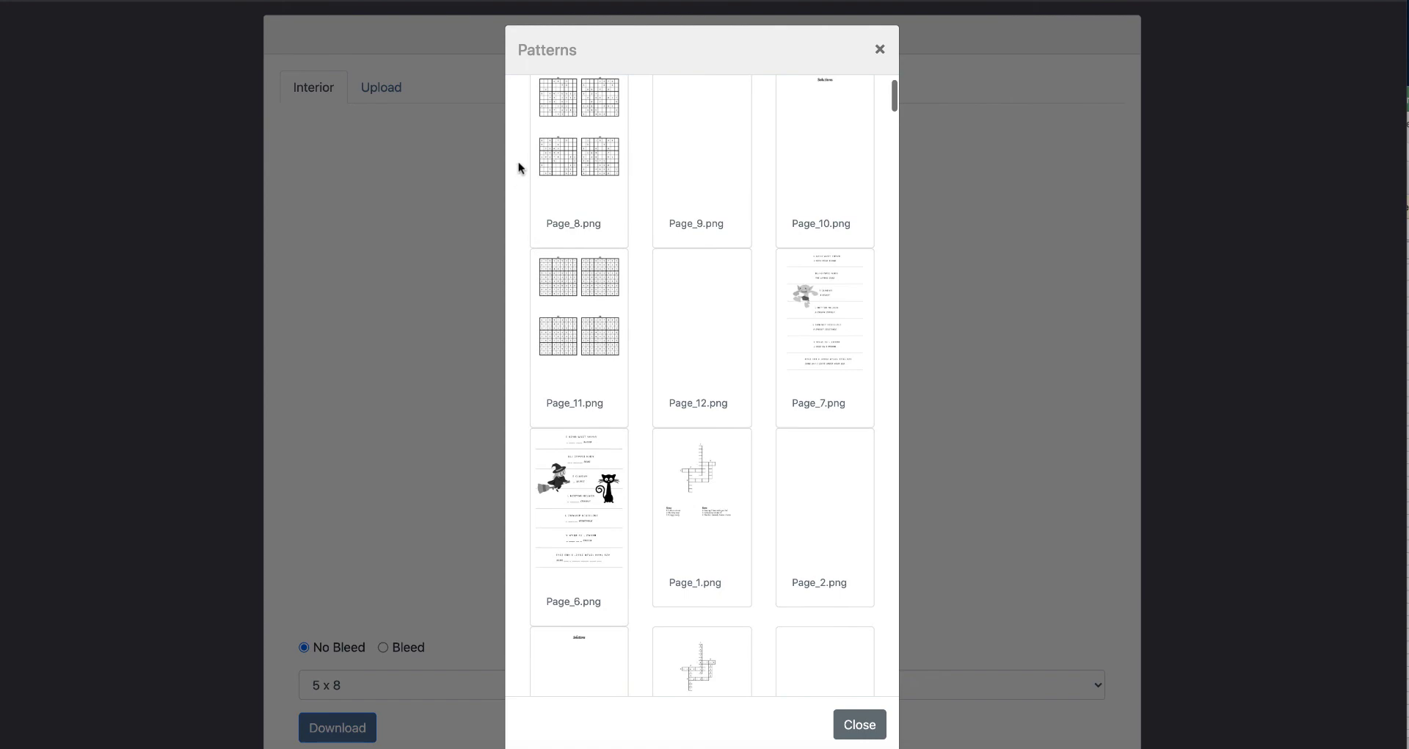
{"action": "left_click", "coordinate": [570, 153]}
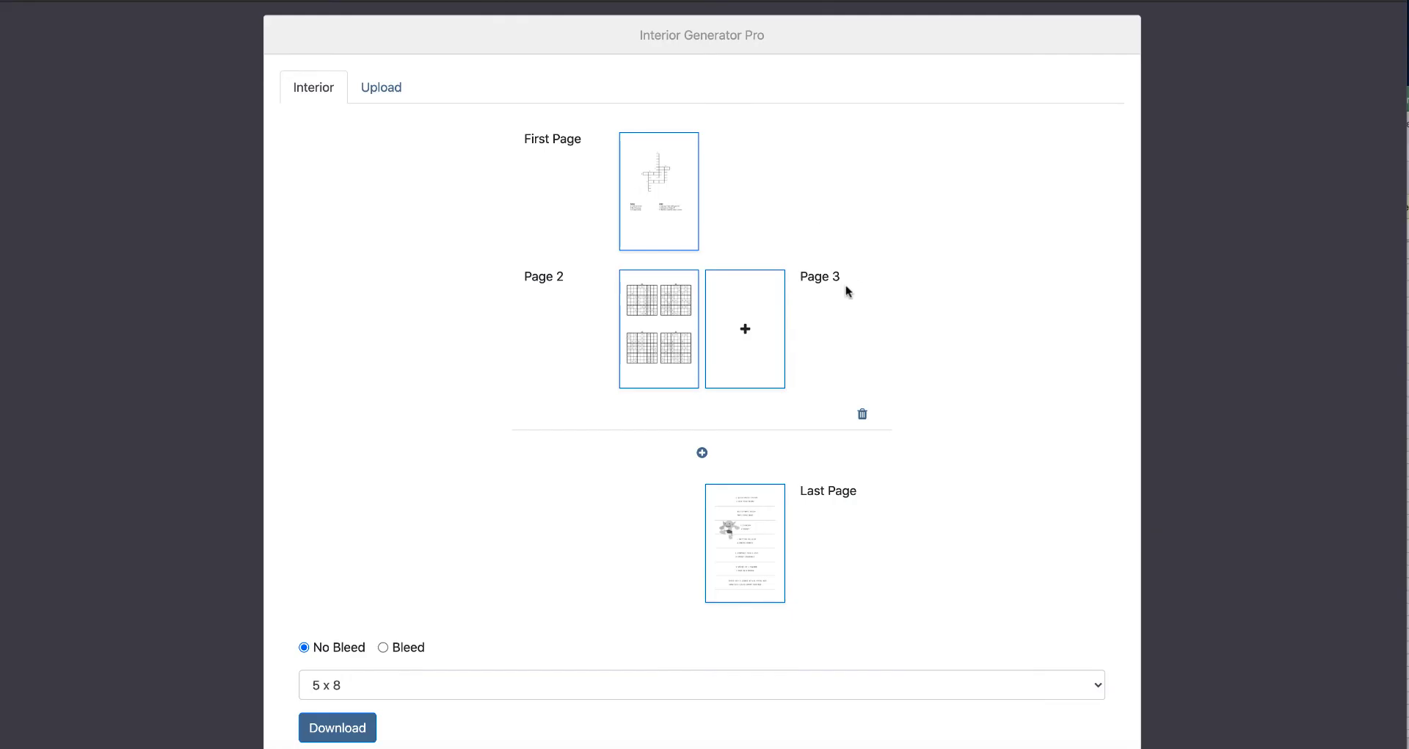
- Look through the available patterns and assign the solutions title page Page_10.png to Page 3
{"action": "left_click", "coordinate": [745, 331]}
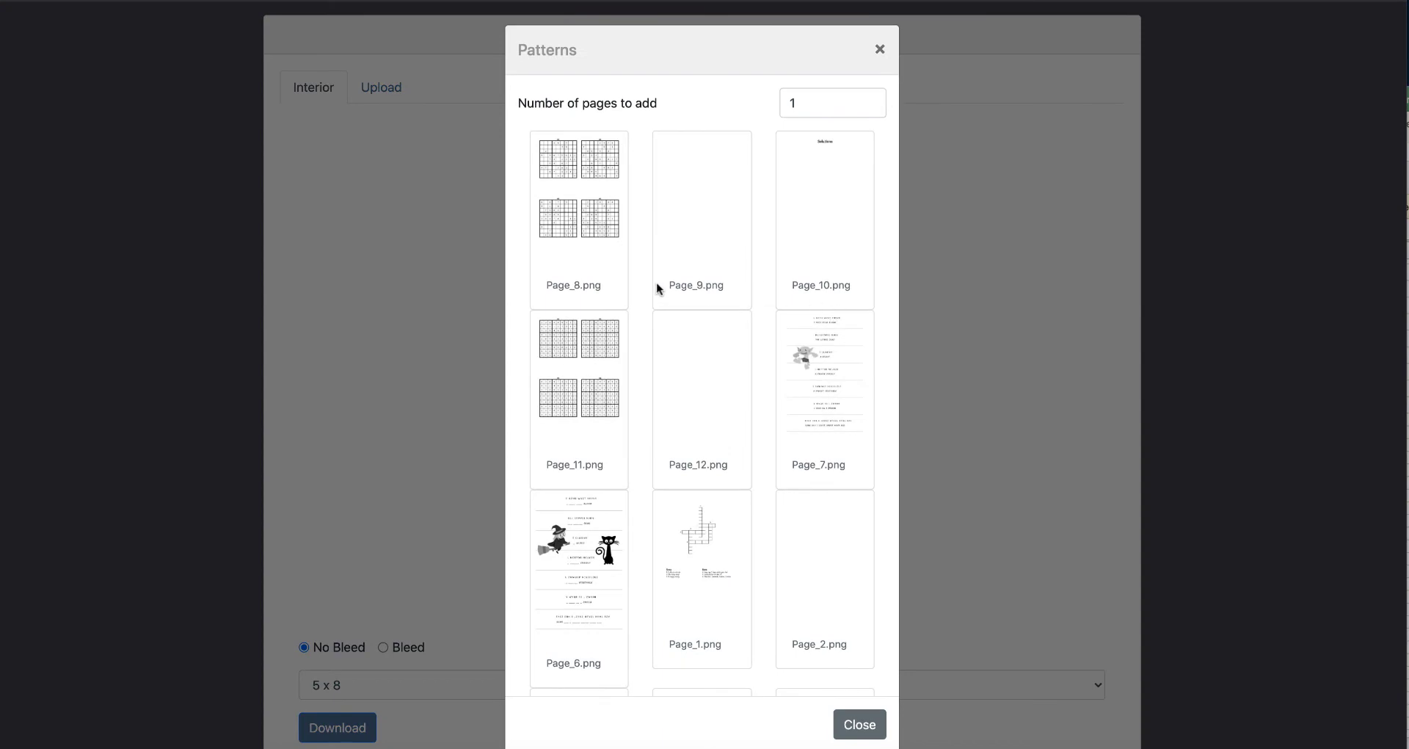
{"action": "scroll", "coordinate": [732, 279], "scroll_direction": "down", "scroll_amount": 8}
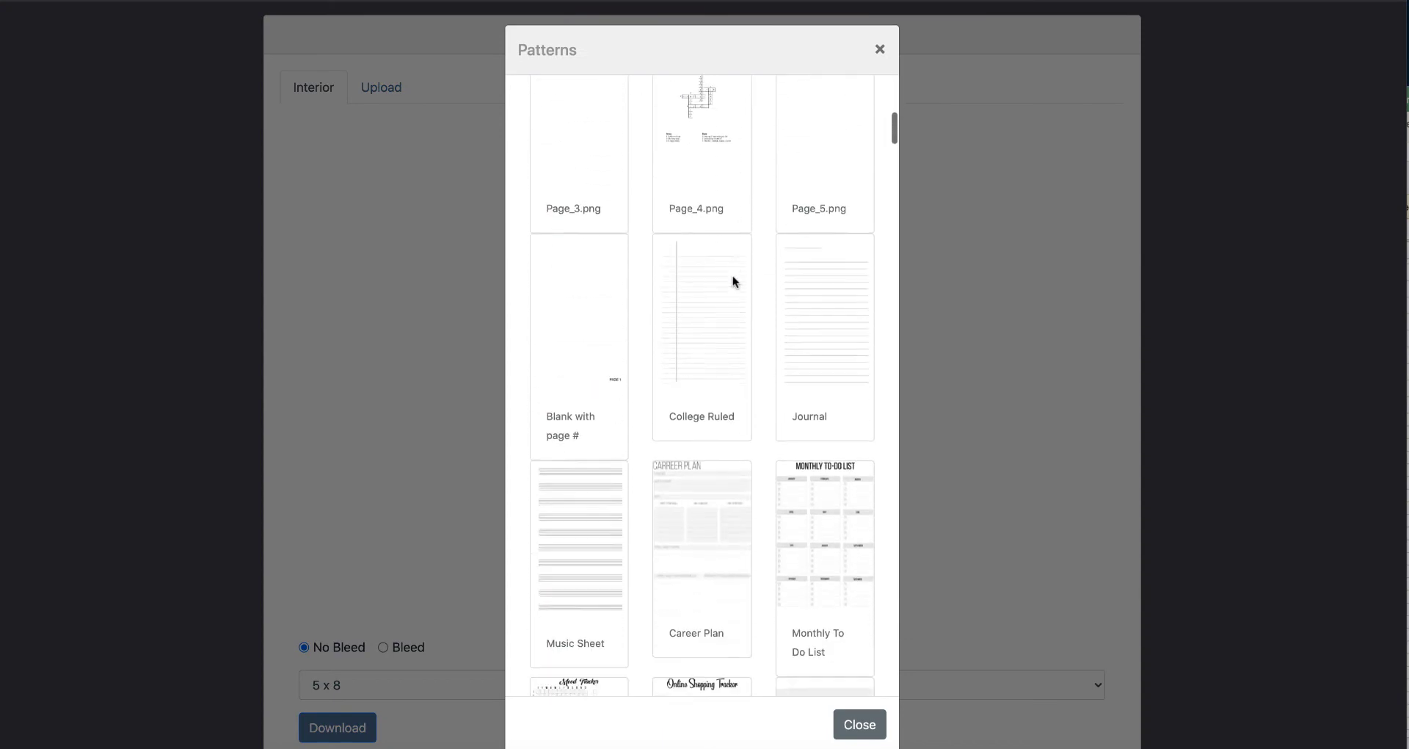
{"action": "scroll", "coordinate": [733, 279], "scroll_direction": "up", "scroll_amount": 8}
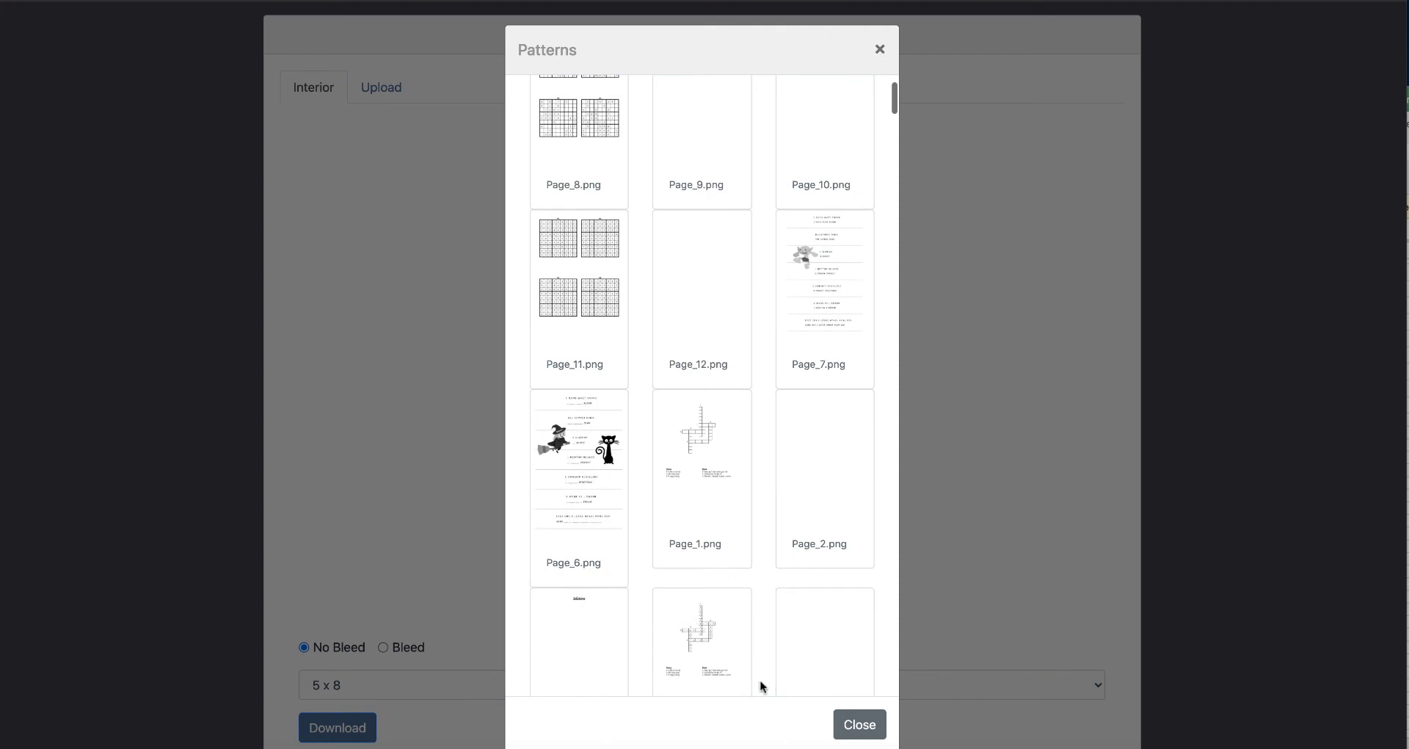
{"action": "scroll", "coordinate": [812, 269], "scroll_direction": "up", "scroll_amount": 2}
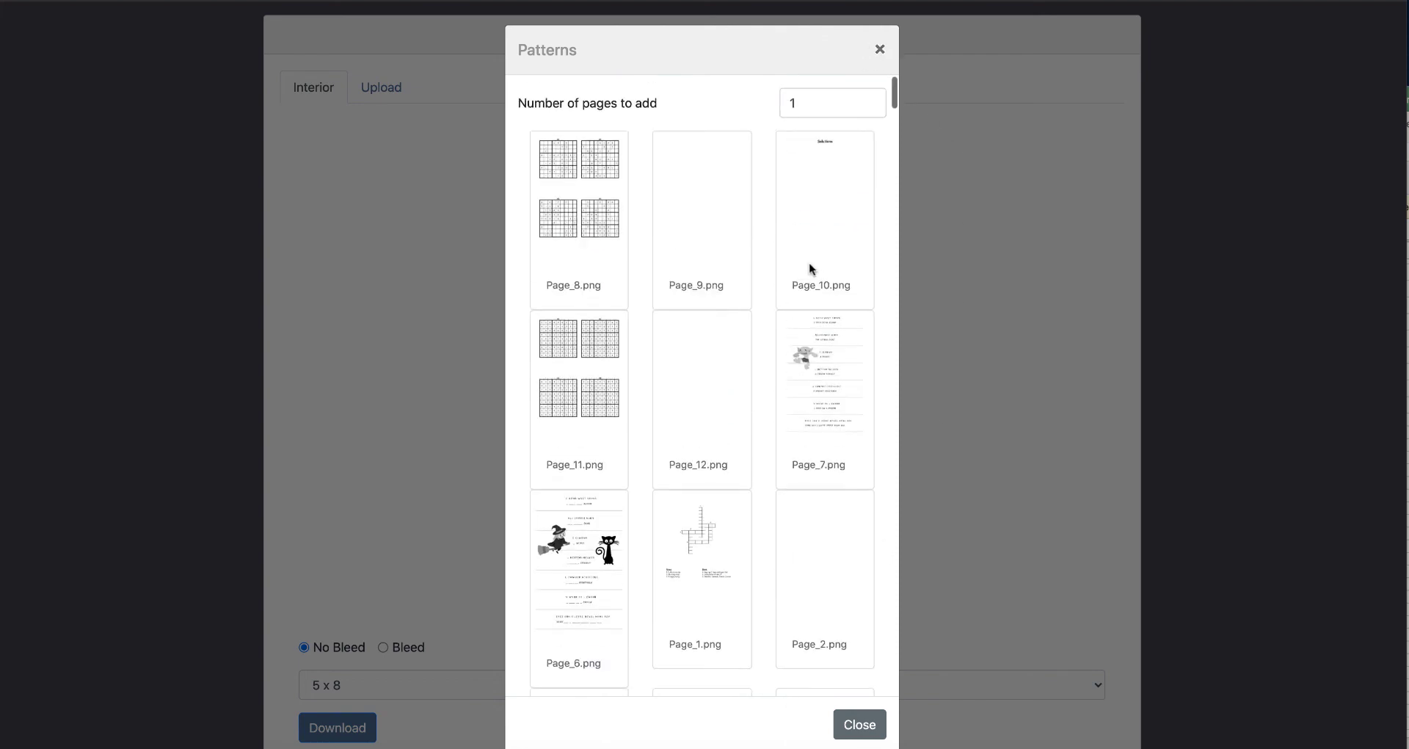
{"action": "scroll", "coordinate": [811, 269], "scroll_direction": "down", "scroll_amount": 2}
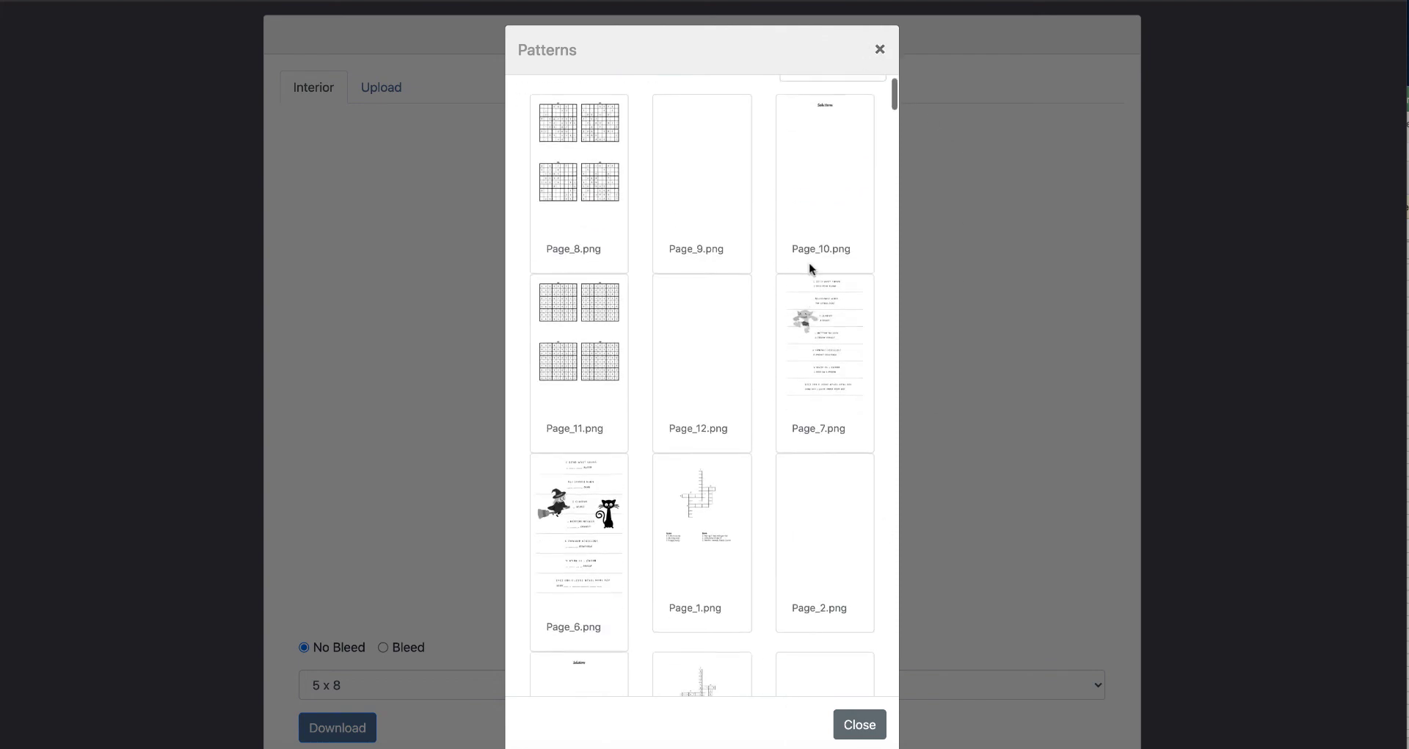
{"action": "scroll", "coordinate": [810, 268], "scroll_direction": "up", "scroll_amount": 2}
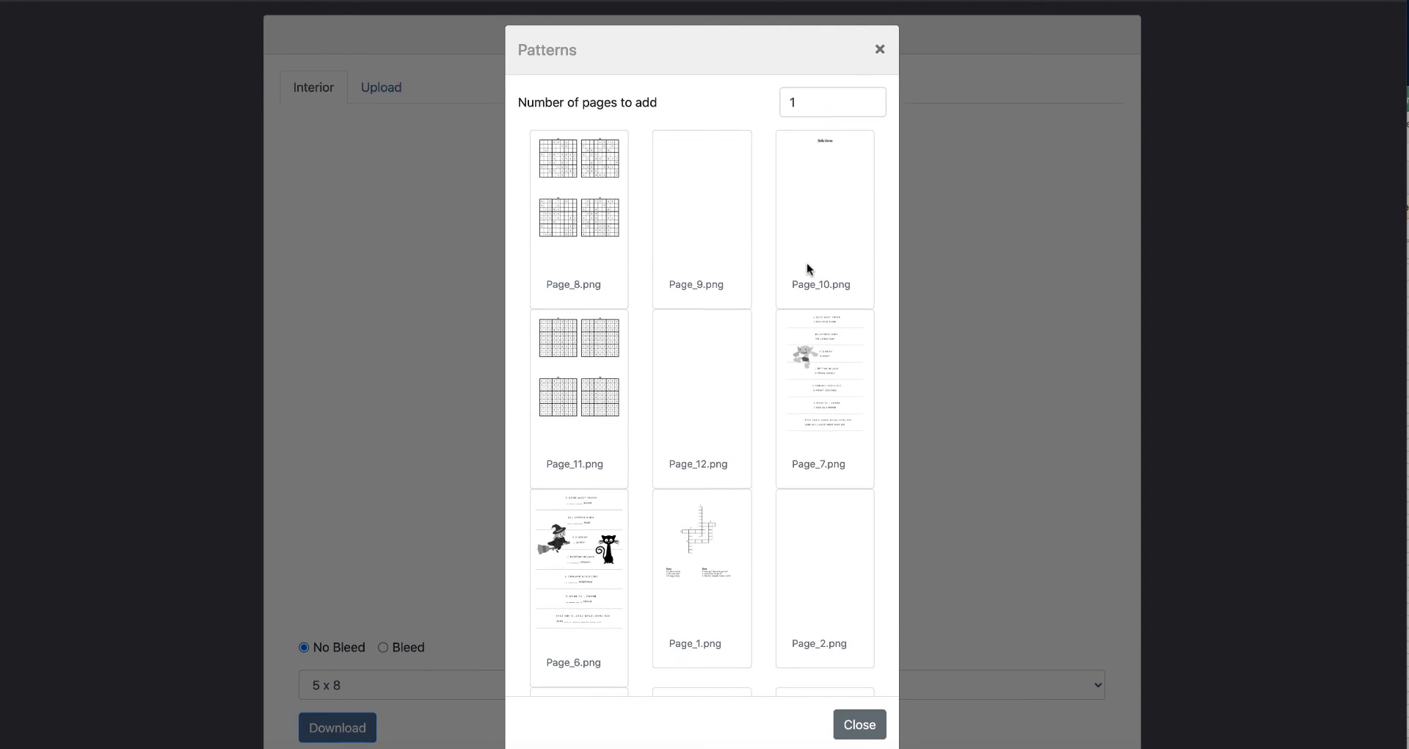
{"action": "scroll", "coordinate": [808, 266], "scroll_direction": "down", "scroll_amount": 1}
{"action": "scroll", "coordinate": [807, 263], "scroll_direction": "up", "scroll_amount": 1}
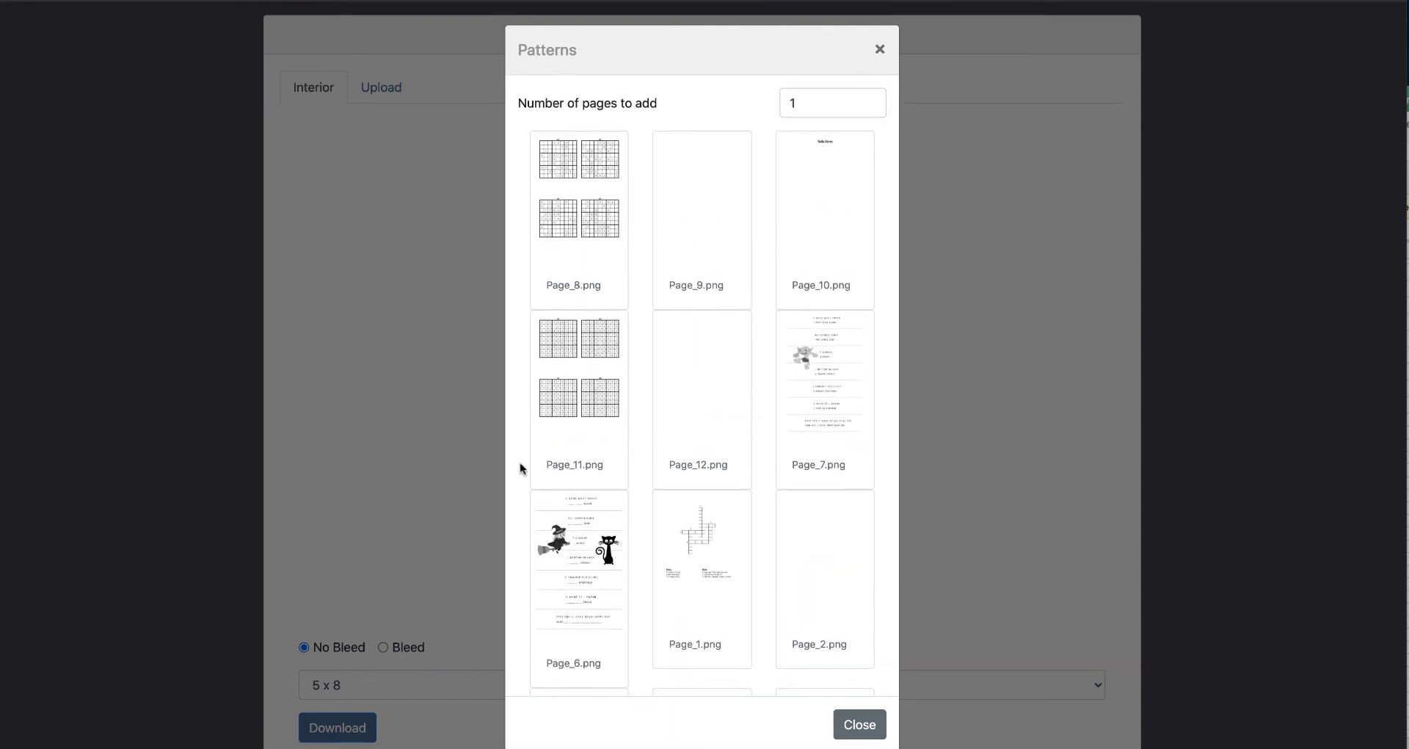
{"action": "scroll", "coordinate": [617, 435], "scroll_direction": "down", "scroll_amount": 3}
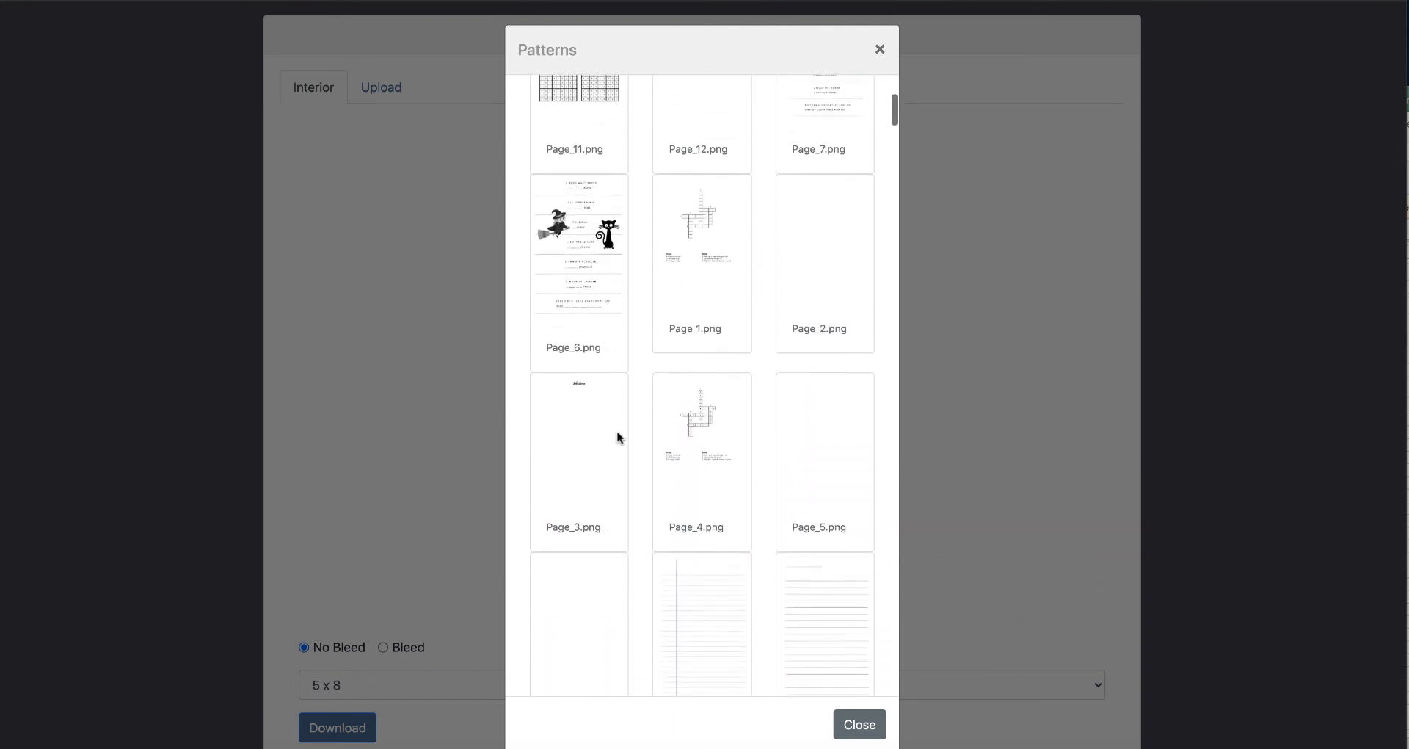
{"action": "scroll", "coordinate": [616, 437], "scroll_direction": "up", "scroll_amount": 3}
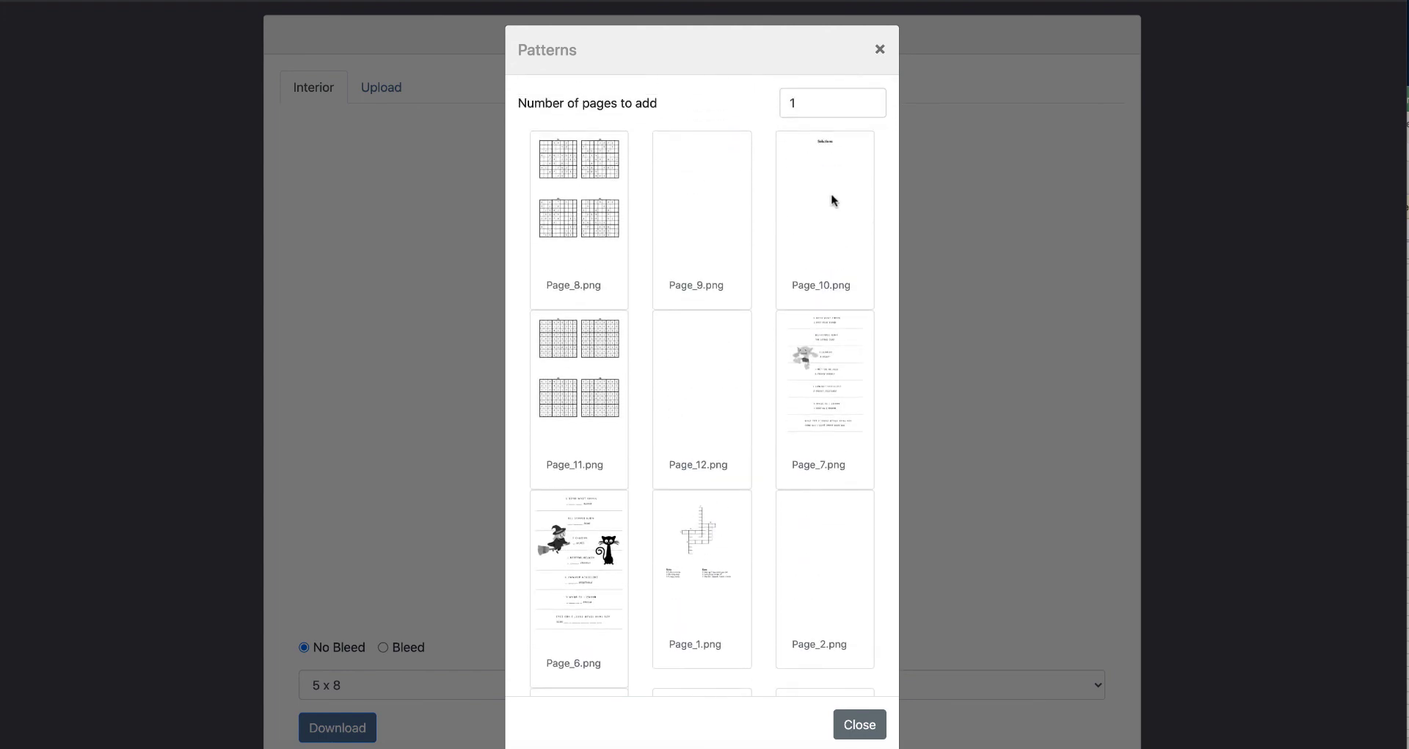
{"action": "left_click_drag", "start_coordinate": [832, 200], "coordinate": [830, 251]}
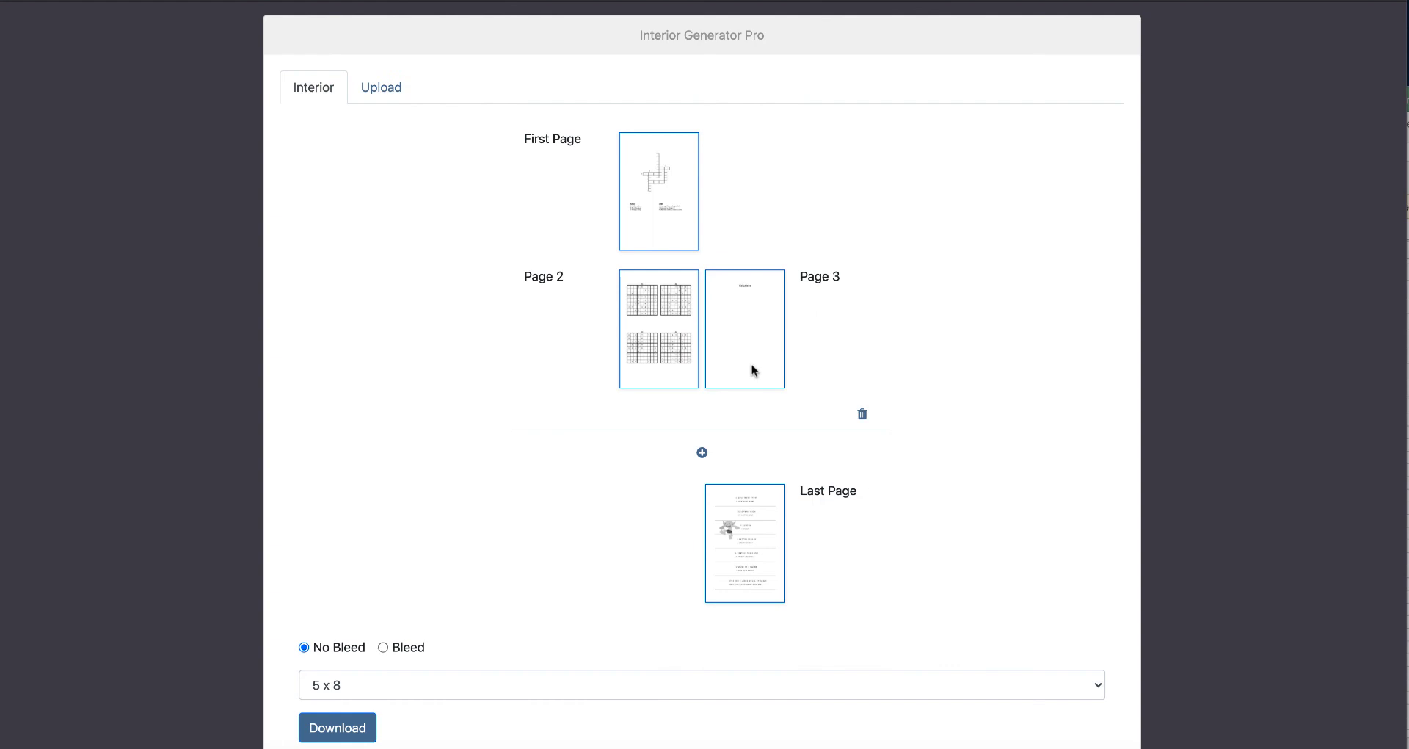
- Add another two-page spread and assign the sudoku solution page Page_11.png to Page 4
{"action": "left_click", "coordinate": [702, 453]}
{"action": "left_click", "coordinate": [646, 488]}
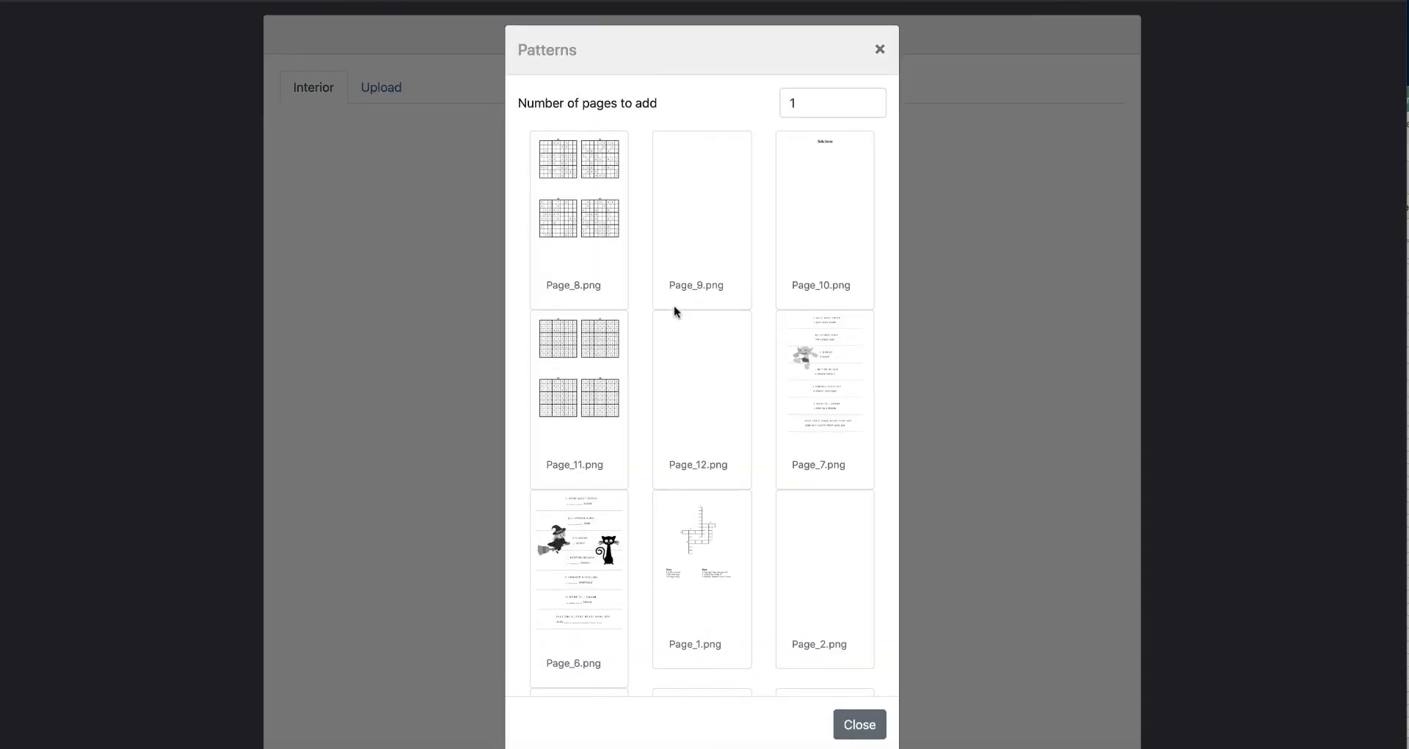
{"action": "left_click", "coordinate": [578, 356]}
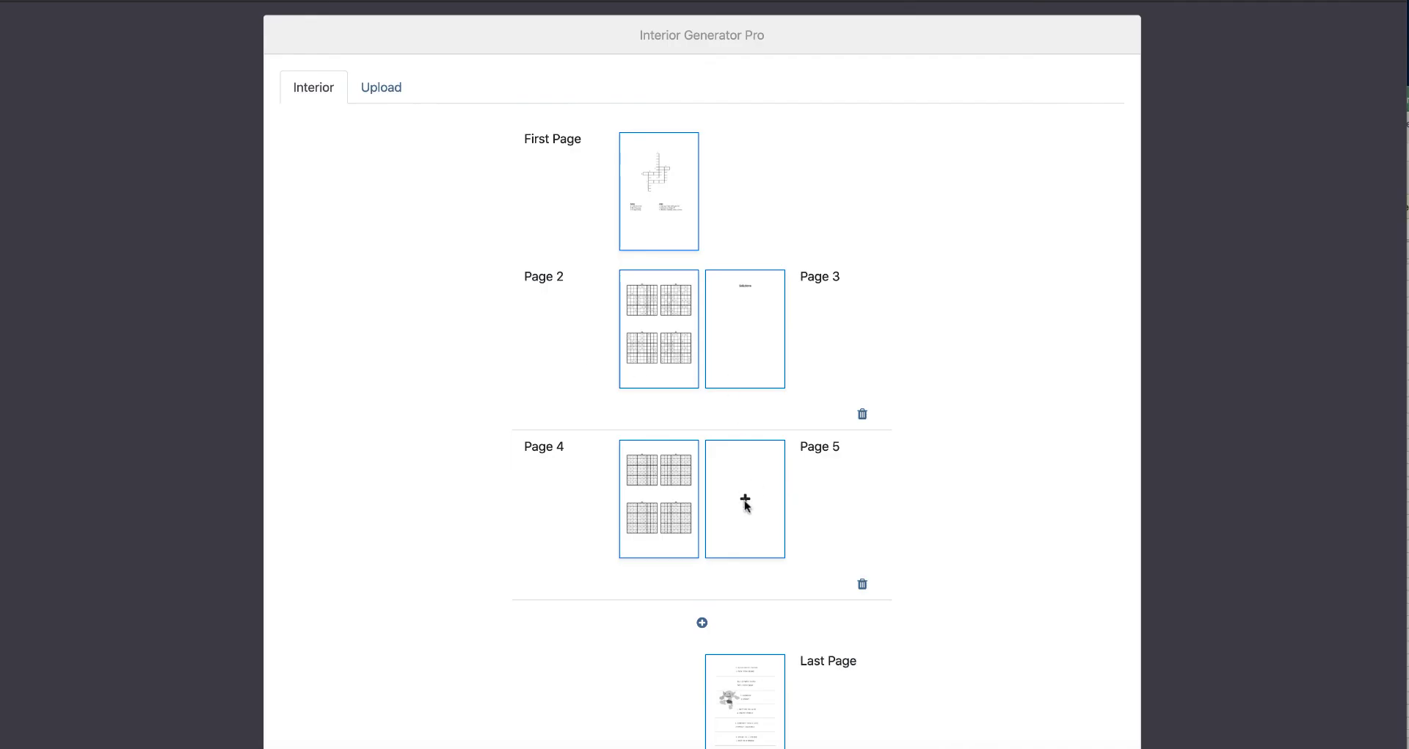
- Assign the crossword solution page Page_4.png to Page 5
{"action": "left_click", "coordinate": [744, 500]}
{"action": "scroll", "coordinate": [723, 494], "scroll_direction": "down", "scroll_amount": 3}
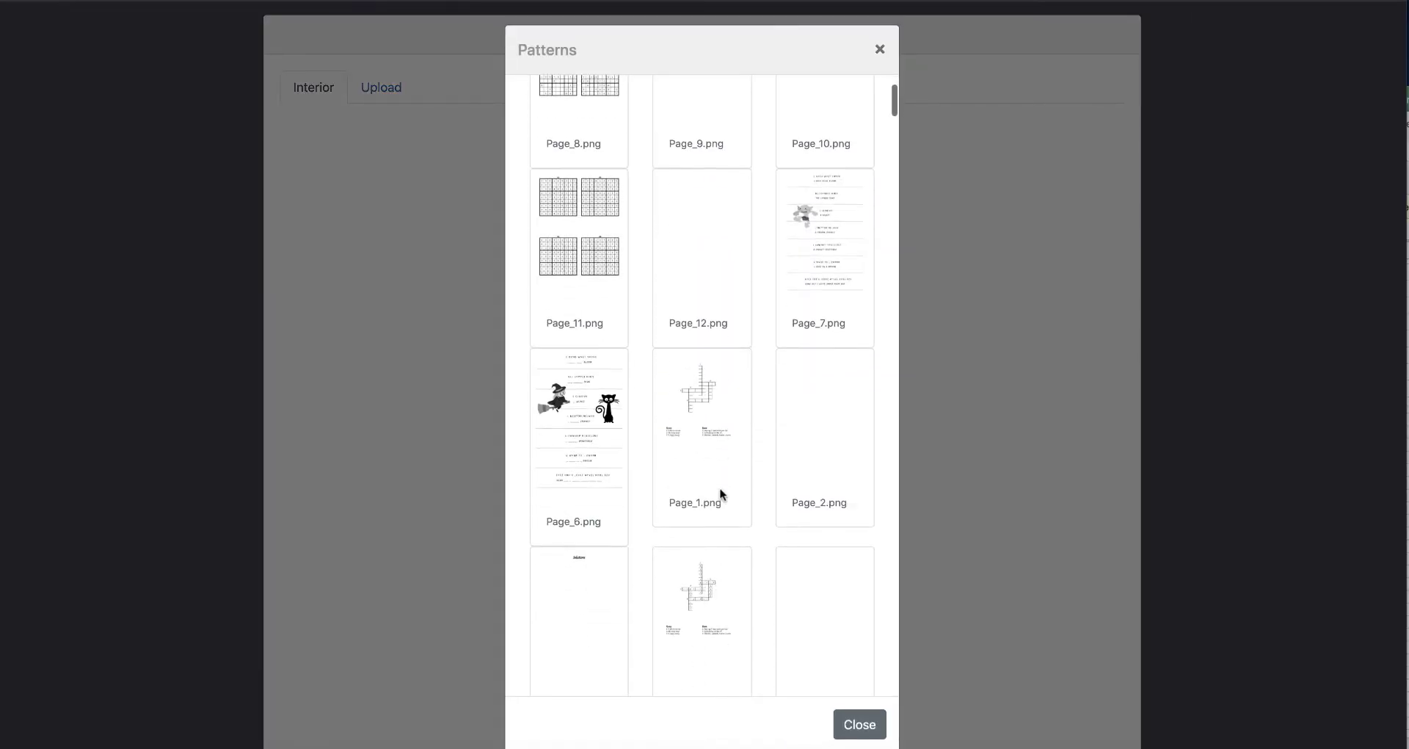
{"action": "scroll", "coordinate": [720, 491], "scroll_direction": "down", "scroll_amount": 3}
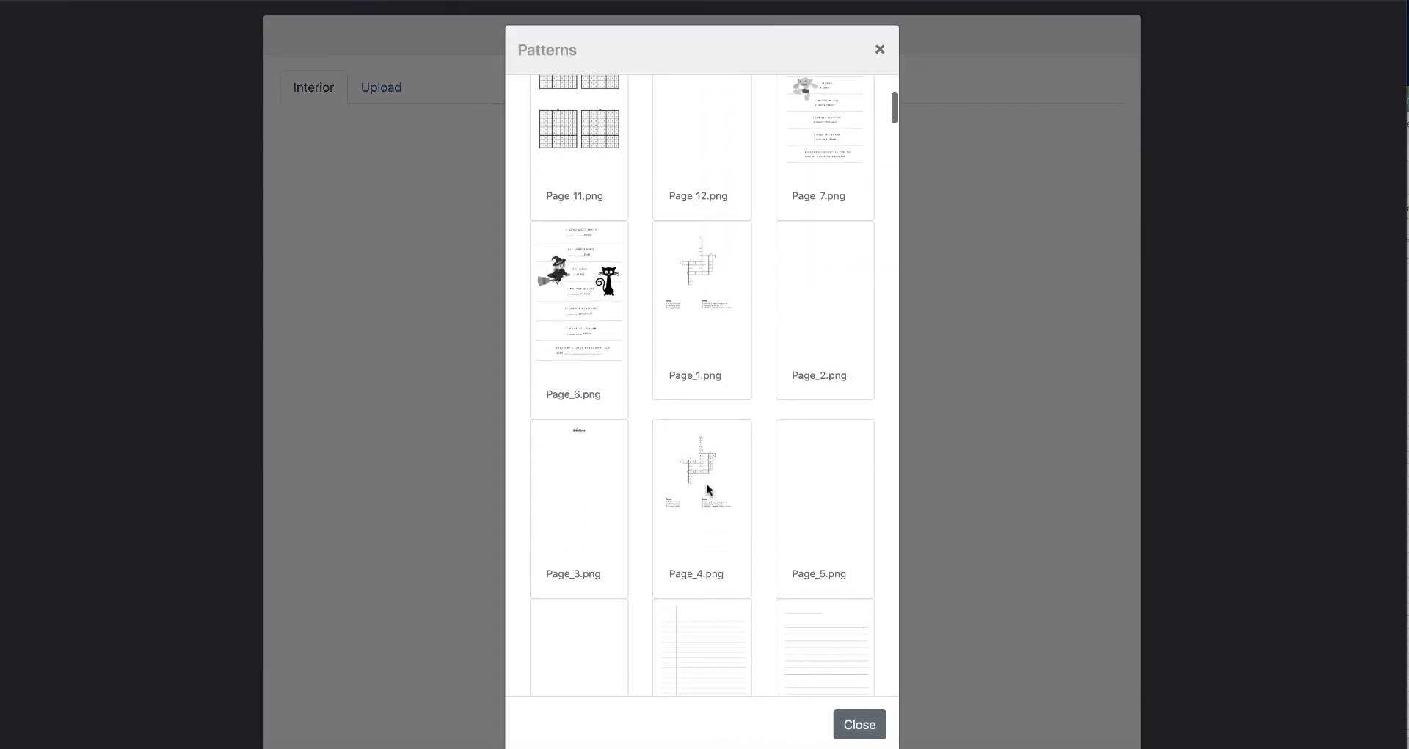
{"action": "left_click", "coordinate": [706, 487]}
- Set the interior's trim size to 8.5 x 11 with Bleed and download it as a PDF
{"action": "scroll", "coordinate": [923, 513], "scroll_direction": "down", "scroll_amount": 5}
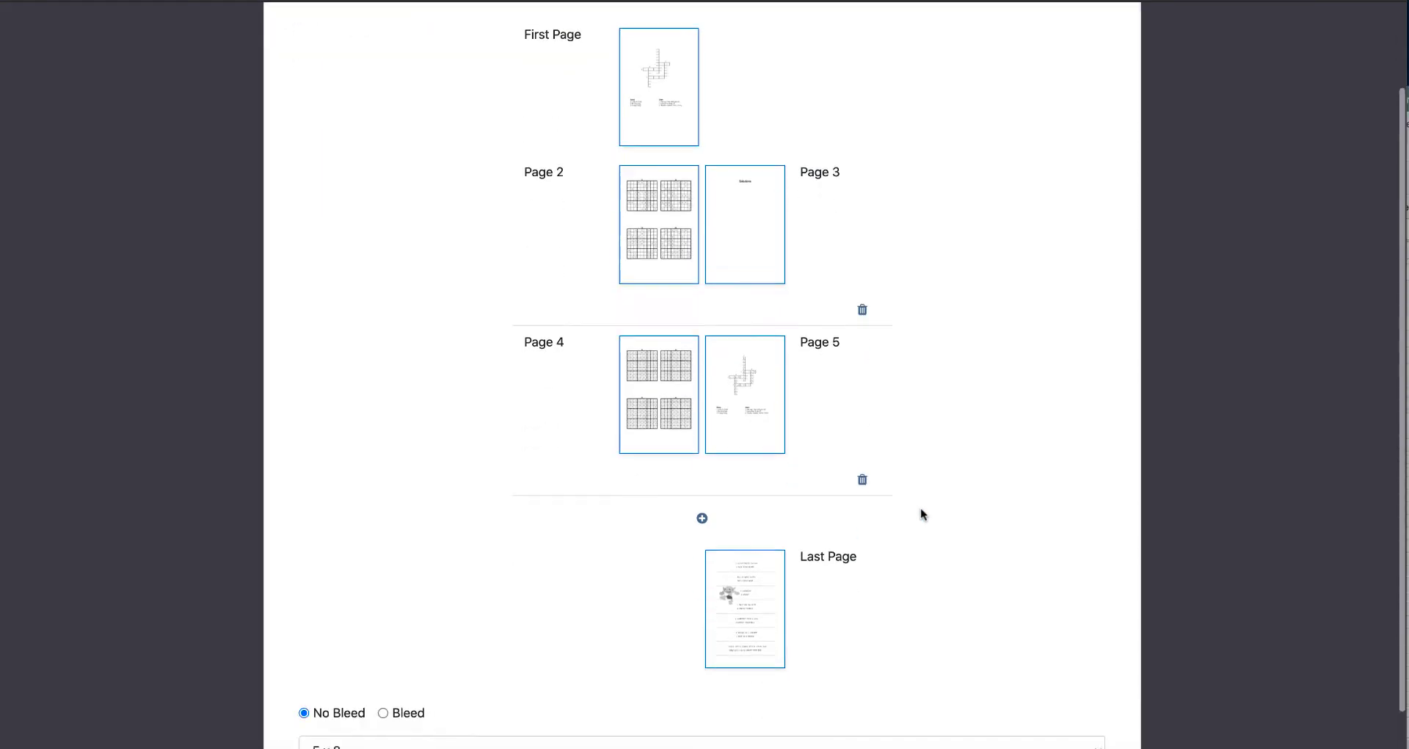
{"action": "left_click", "coordinate": [401, 676]}
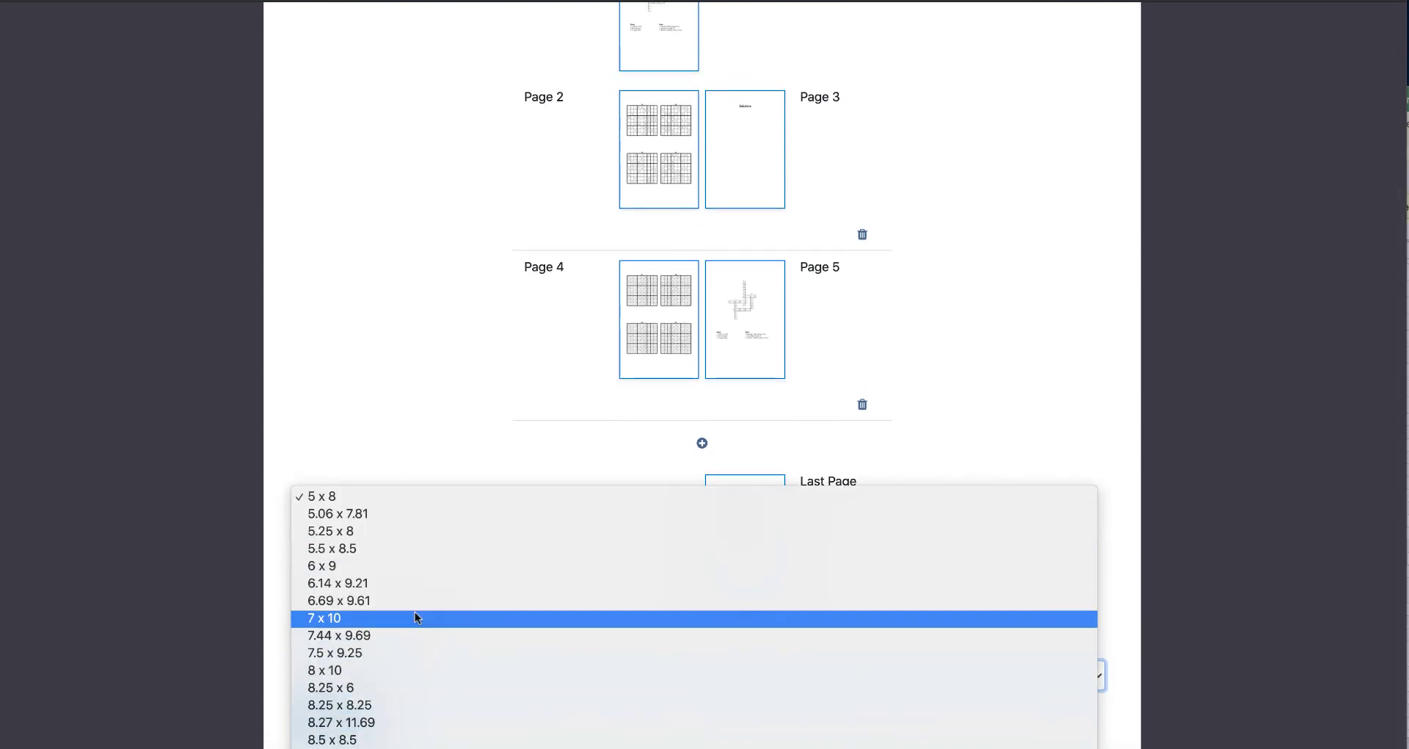
{"action": "left_click", "coordinate": [411, 748]}
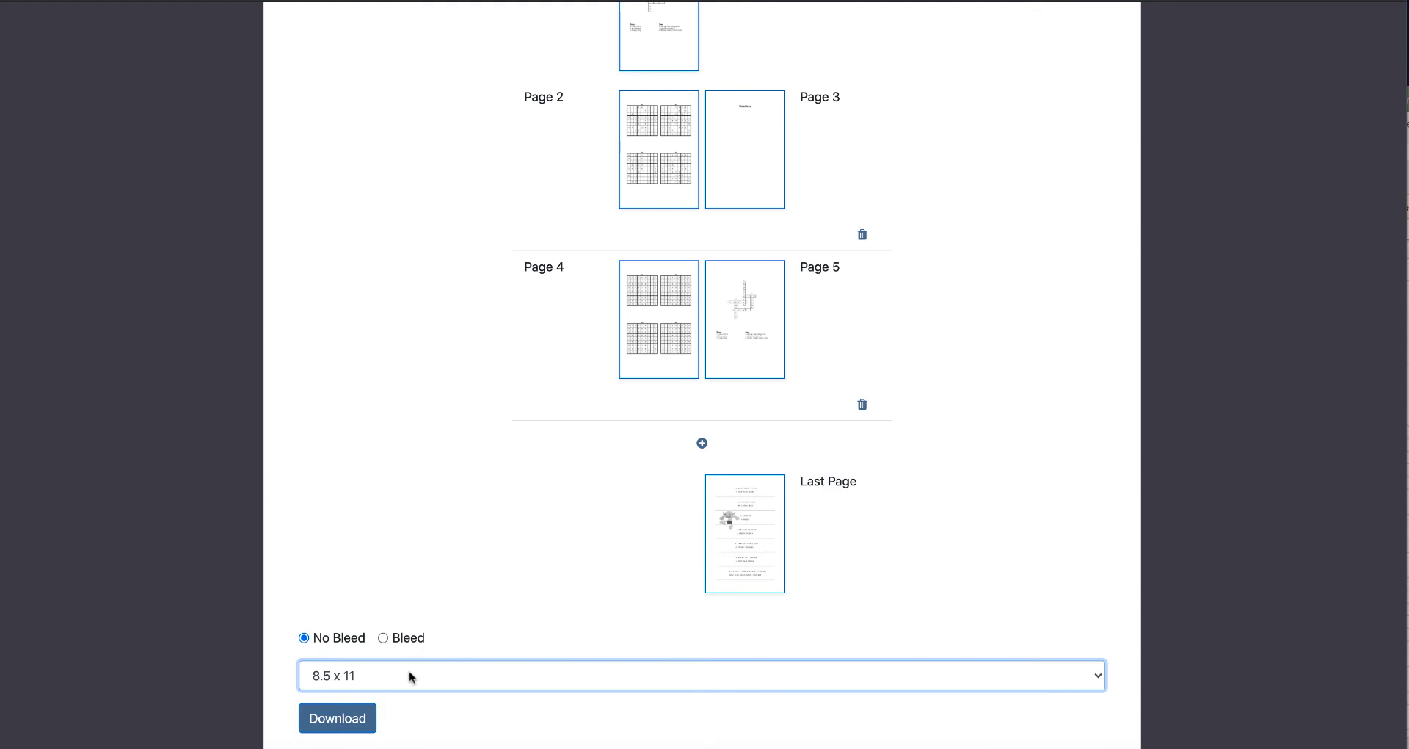
{"action": "left_click", "coordinate": [383, 638]}
{"action": "left_click", "coordinate": [361, 721]}
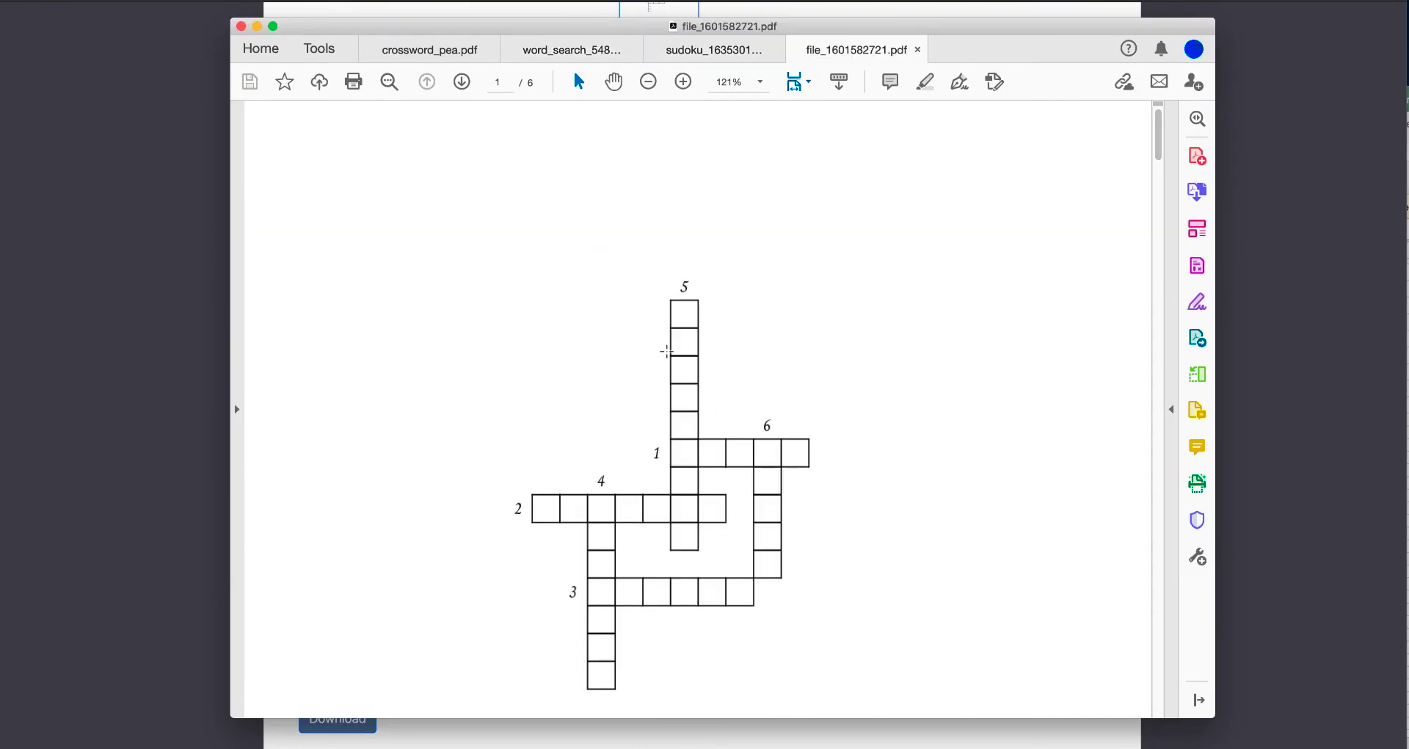
- Review the page order of the downloaded interior PDF from the first page to the last, and return to Interior Generator Pro
{"action": "scroll", "coordinate": [798, 478], "scroll_direction": "down", "scroll_amount": 10}
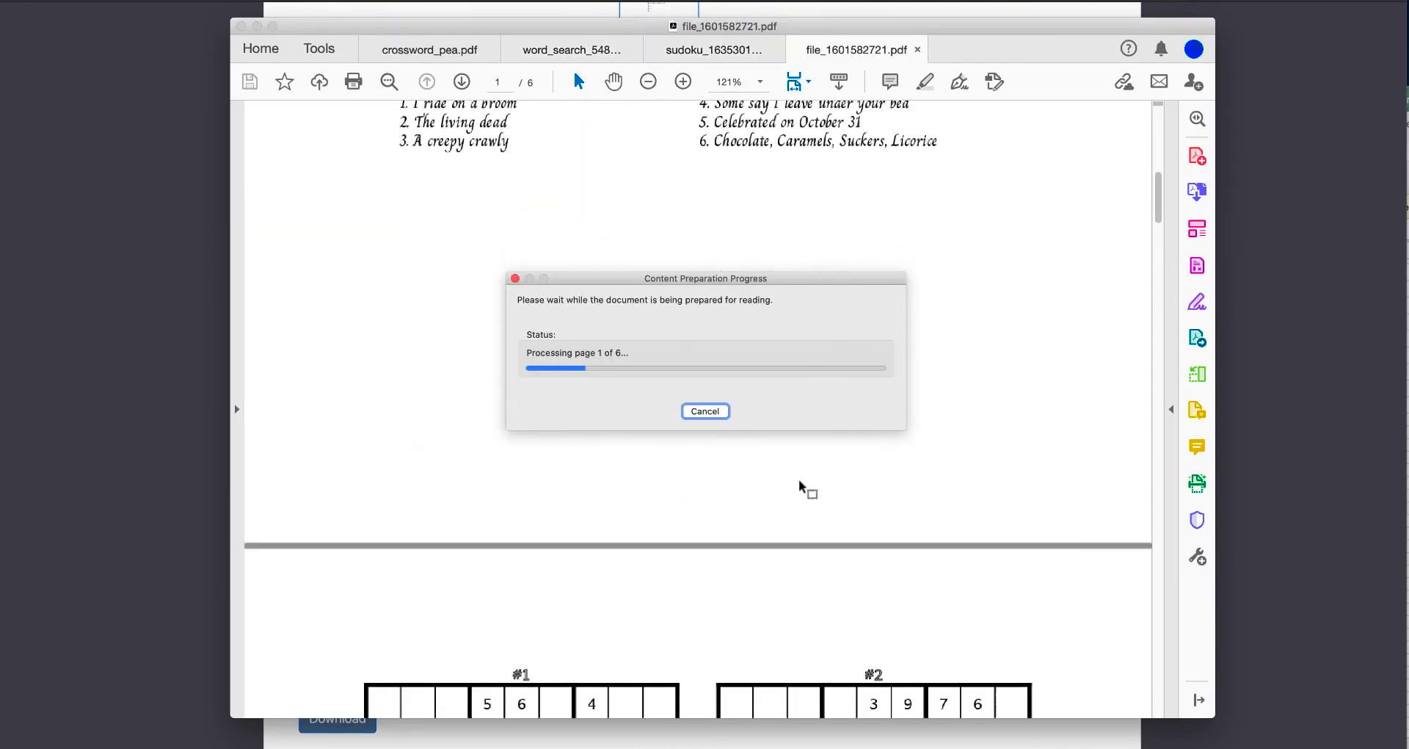
{"action": "scroll", "coordinate": [800, 481], "scroll_direction": "down", "scroll_amount": 1}
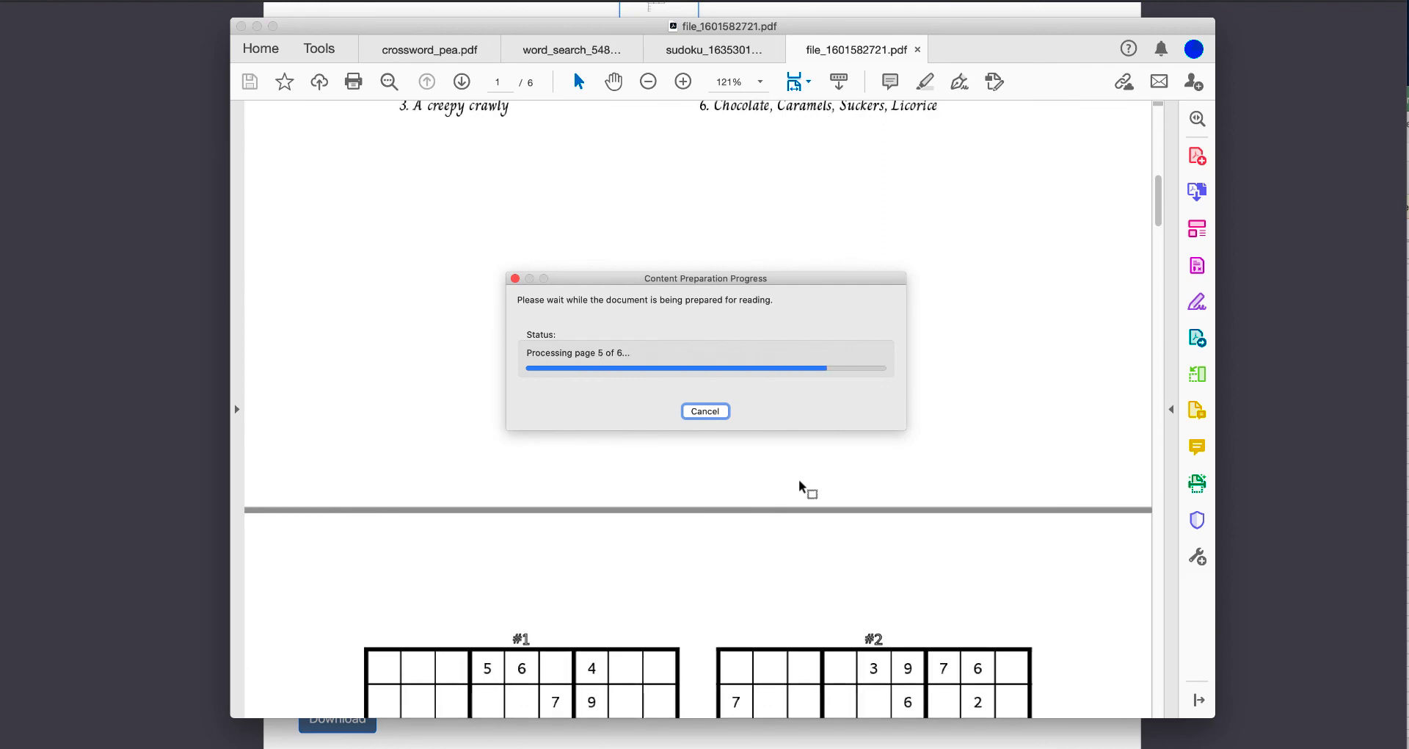
{"action": "scroll", "coordinate": [800, 481], "scroll_direction": "down", "scroll_amount": 15}
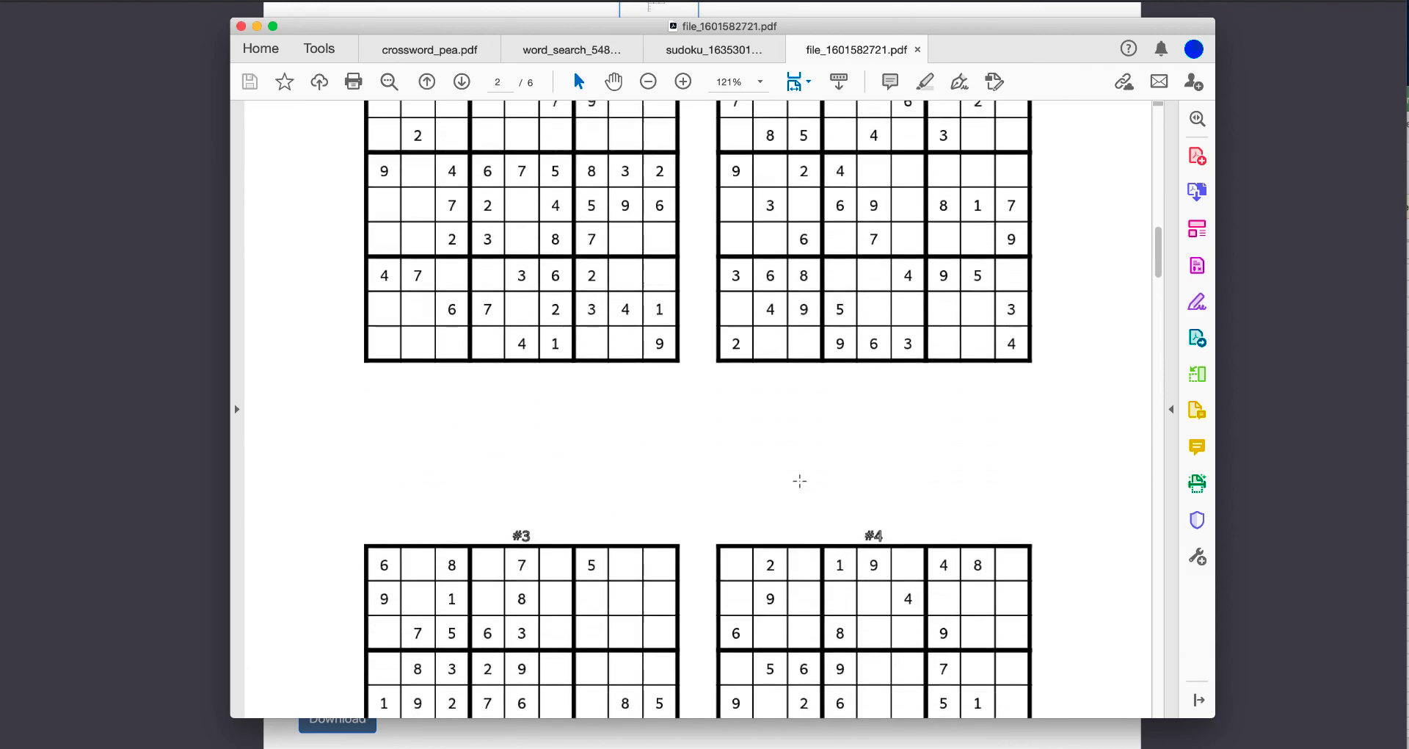
{"action": "scroll", "coordinate": [800, 481], "scroll_direction": "down", "scroll_amount": 20}
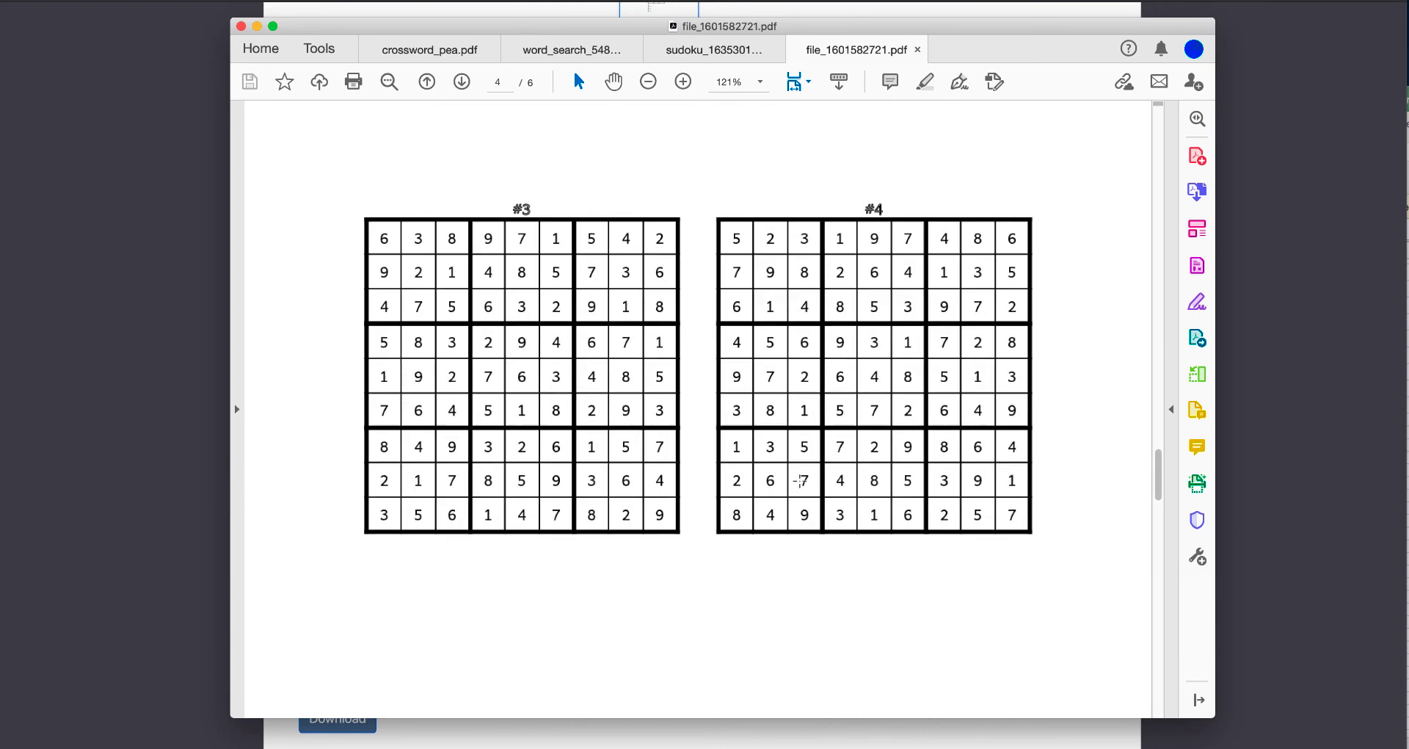
{"action": "scroll", "coordinate": [799, 480], "scroll_direction": "down", "scroll_amount": 20}
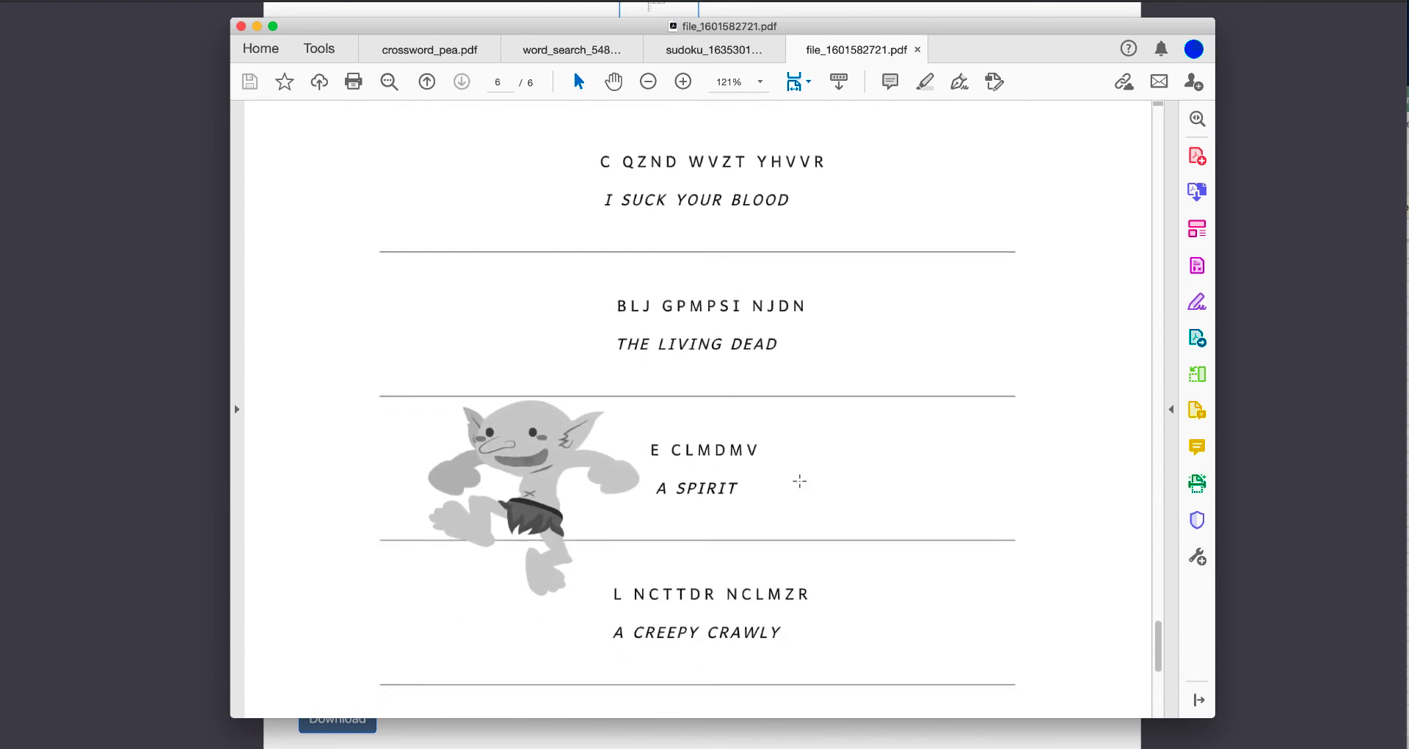
{"action": "scroll", "coordinate": [800, 481], "scroll_direction": "down", "scroll_amount": 8}
{"action": "scroll", "coordinate": [800, 480], "scroll_direction": "up", "scroll_amount": 20}
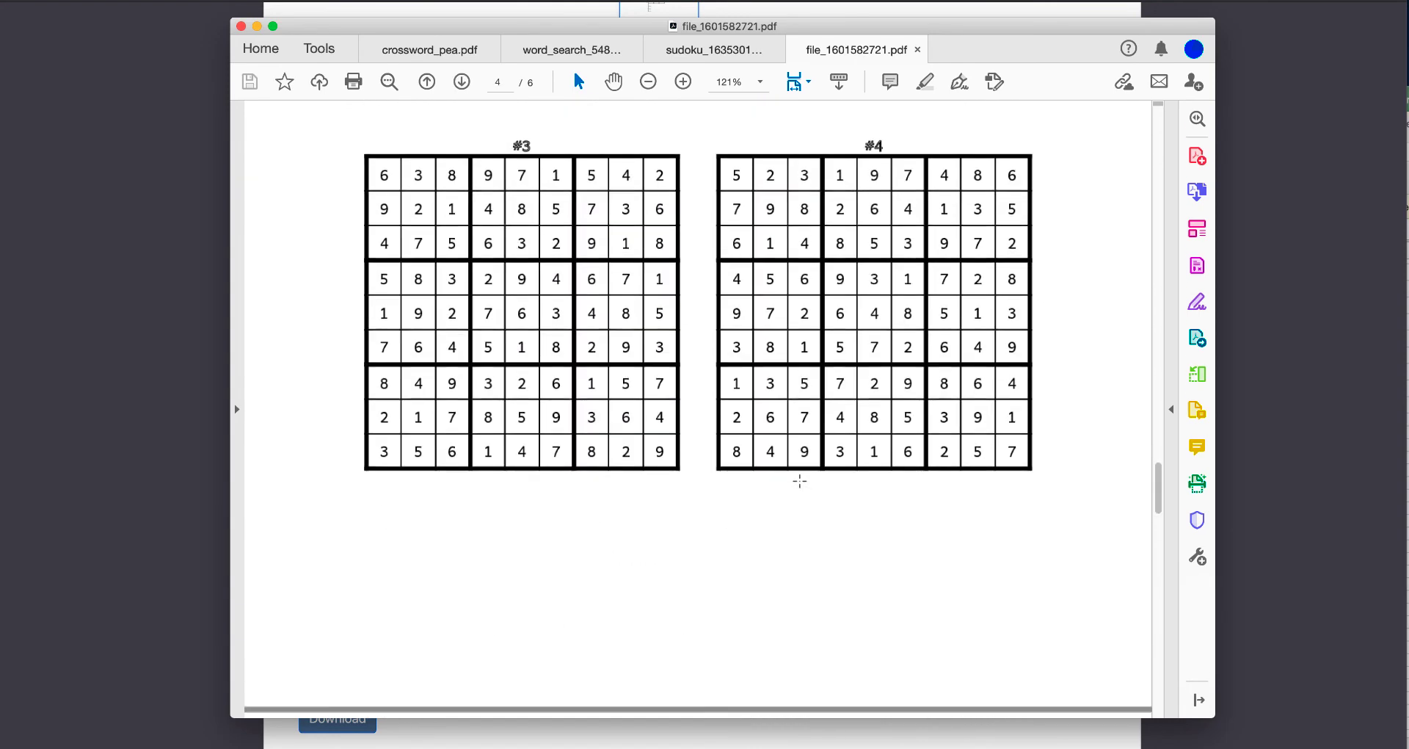
{"action": "scroll", "coordinate": [800, 481], "scroll_direction": "up", "scroll_amount": 20}
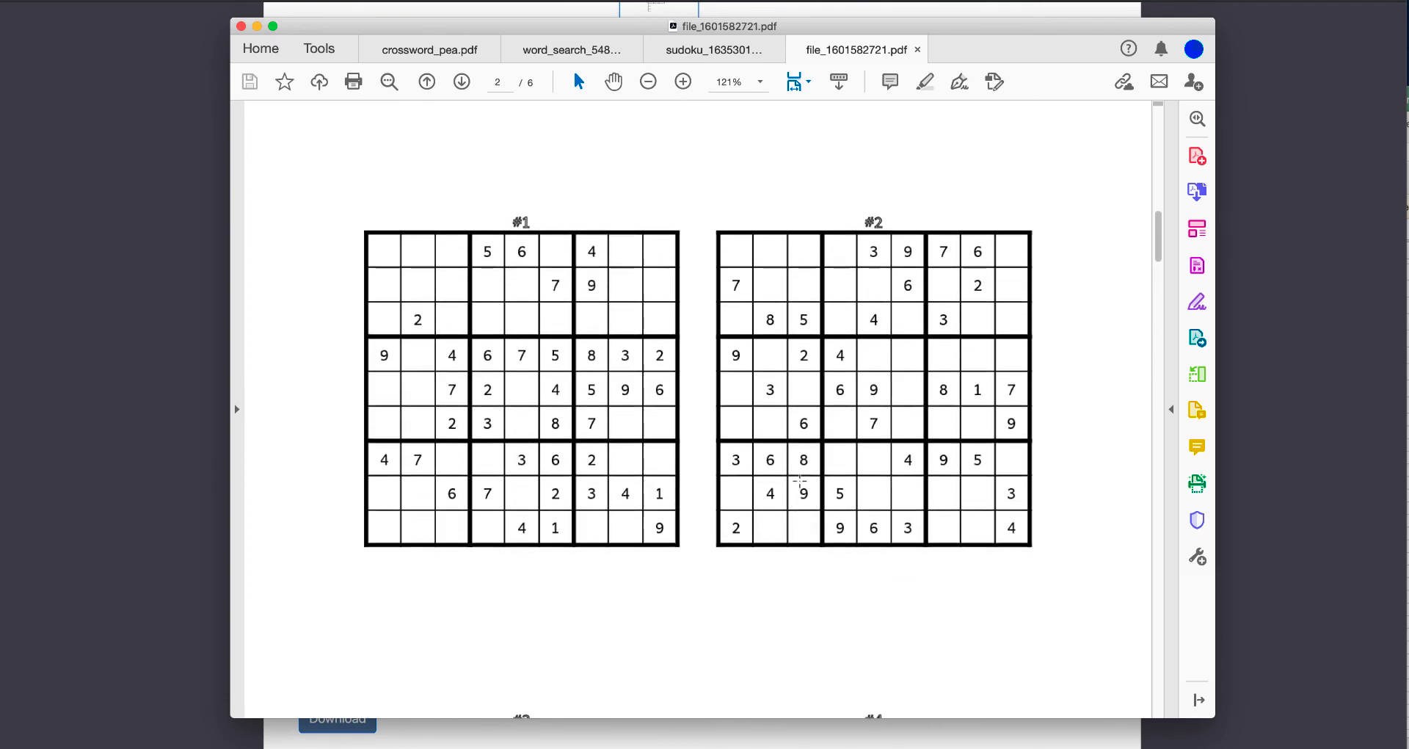
{"action": "scroll", "coordinate": [800, 481], "scroll_direction": "up", "scroll_amount": 15}
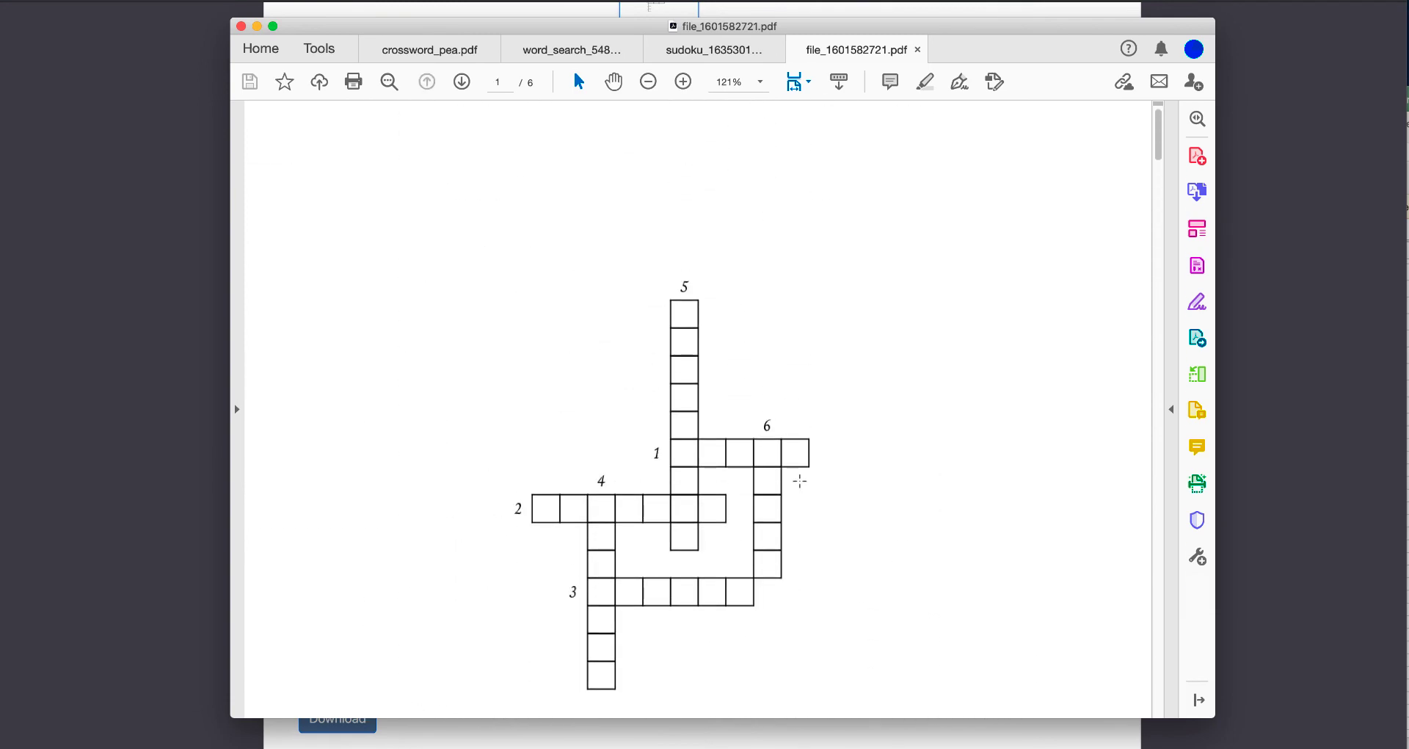
{"action": "scroll", "coordinate": [800, 481], "scroll_direction": "down", "scroll_amount": 20}
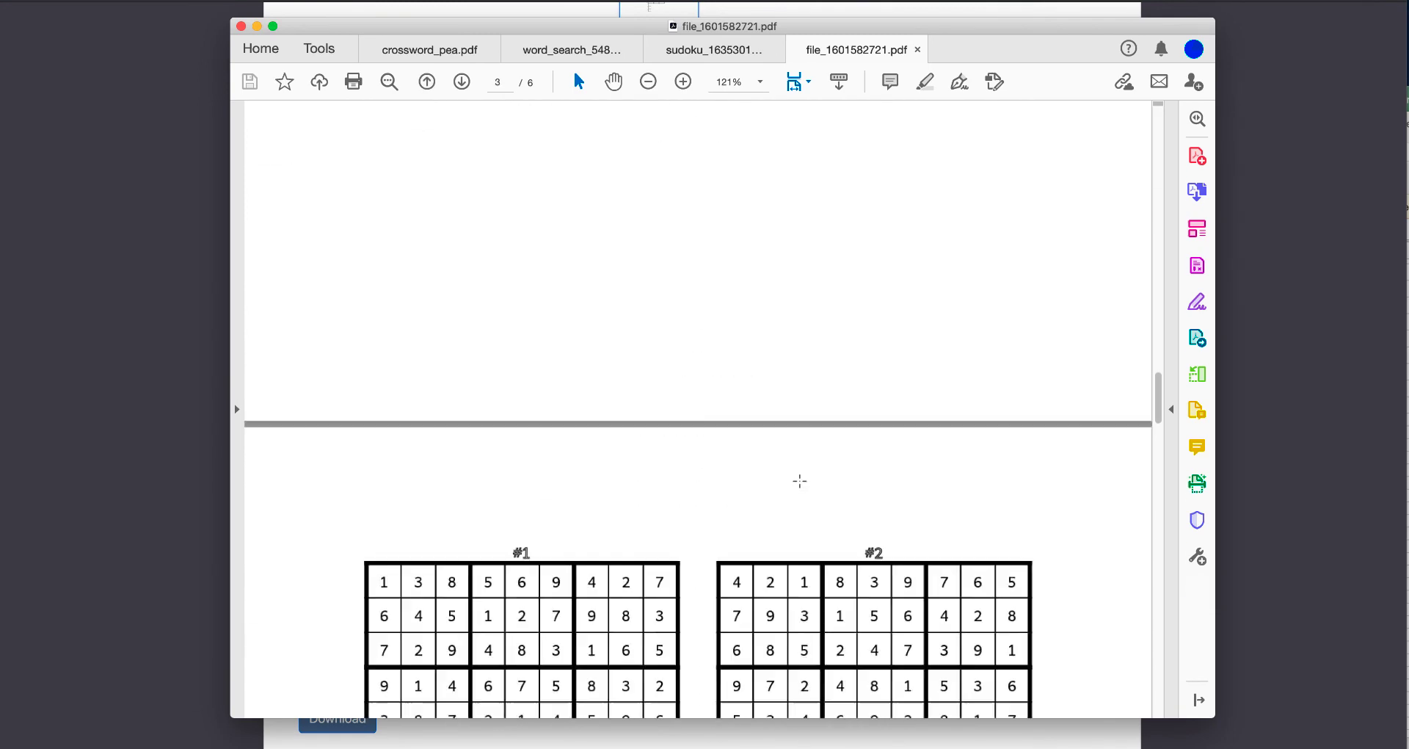
{"action": "scroll", "coordinate": [800, 481], "scroll_direction": "down", "scroll_amount": 15}
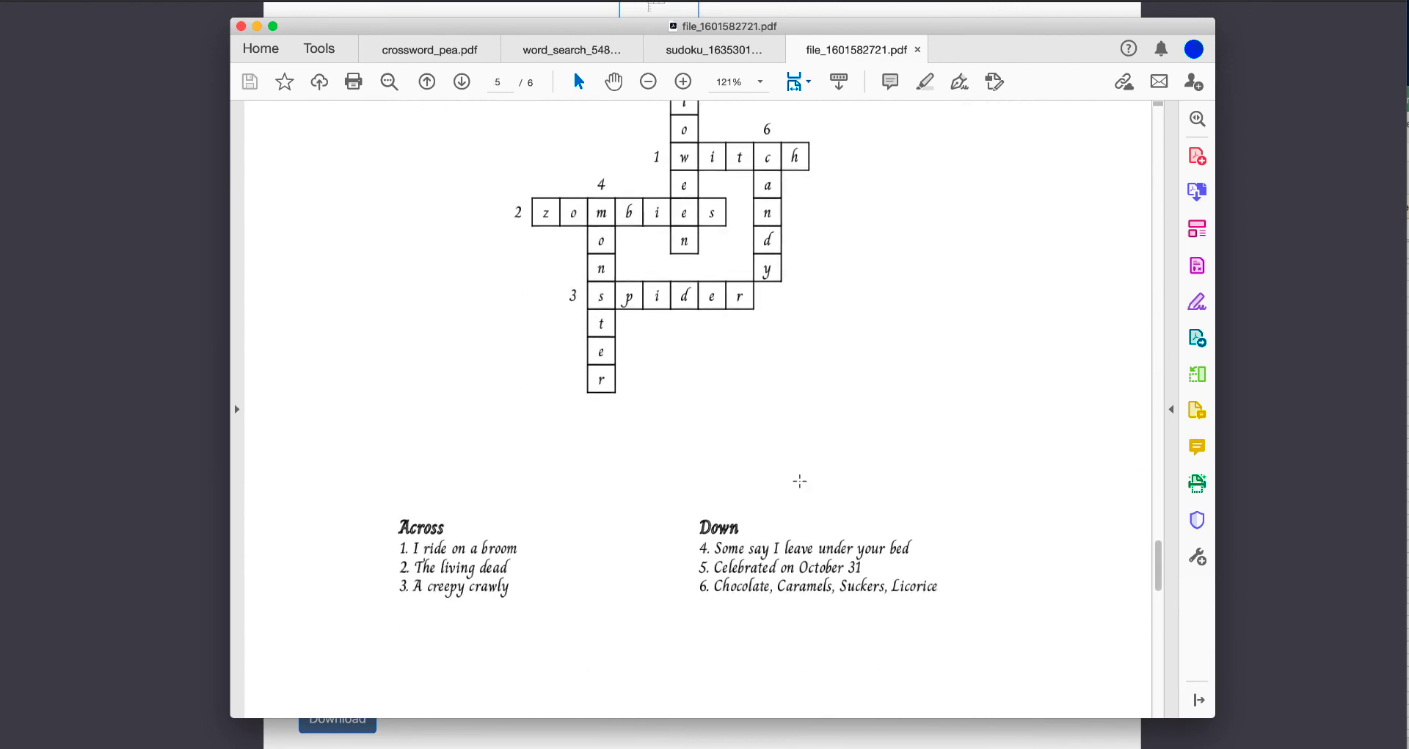
{"action": "scroll", "coordinate": [799, 481], "scroll_direction": "down", "scroll_amount": 12}
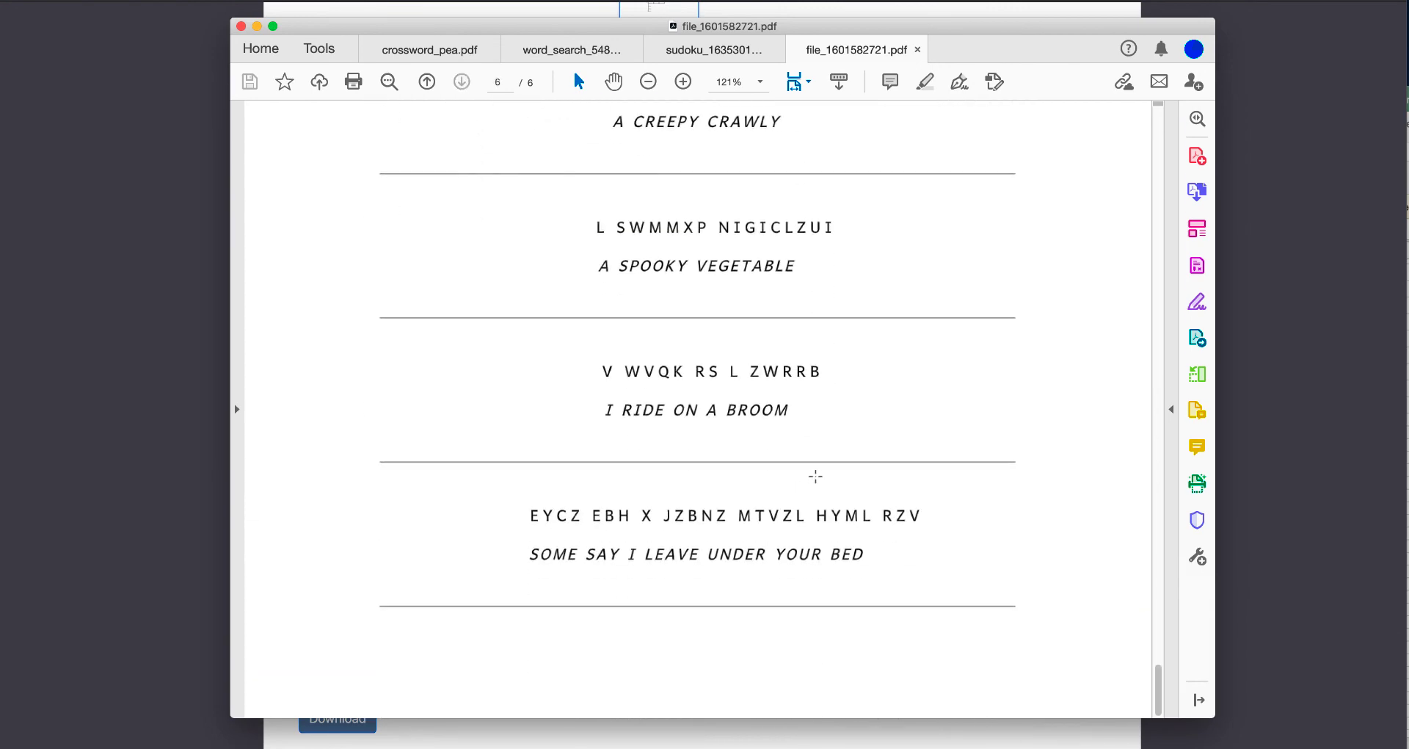
{"action": "left_click", "coordinate": [173, 63]}
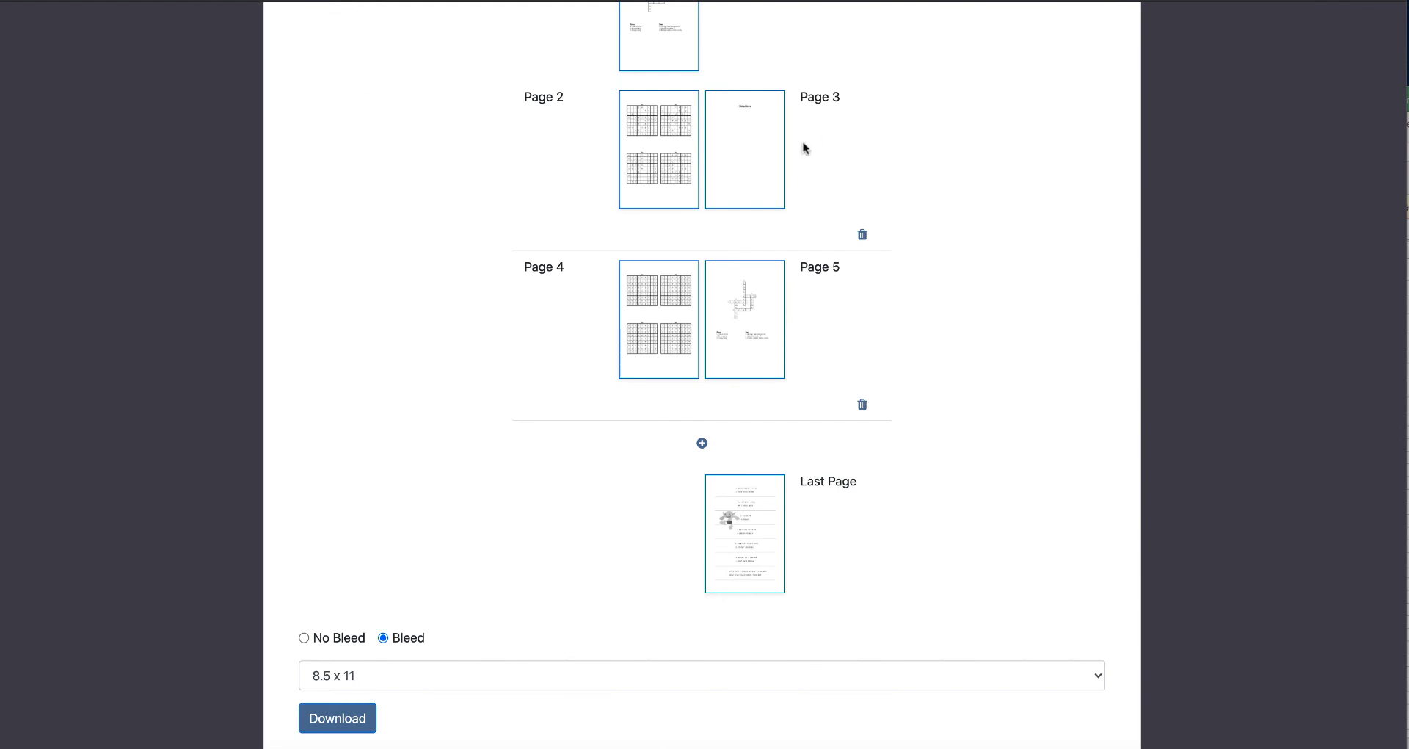
- Replace the pattern on Page 3 with the cryptogram puzzle page Page_6.png
{"action": "scroll", "coordinate": [803, 145], "scroll_direction": "up", "scroll_amount": 3}
{"action": "left_click", "coordinate": [739, 242]}
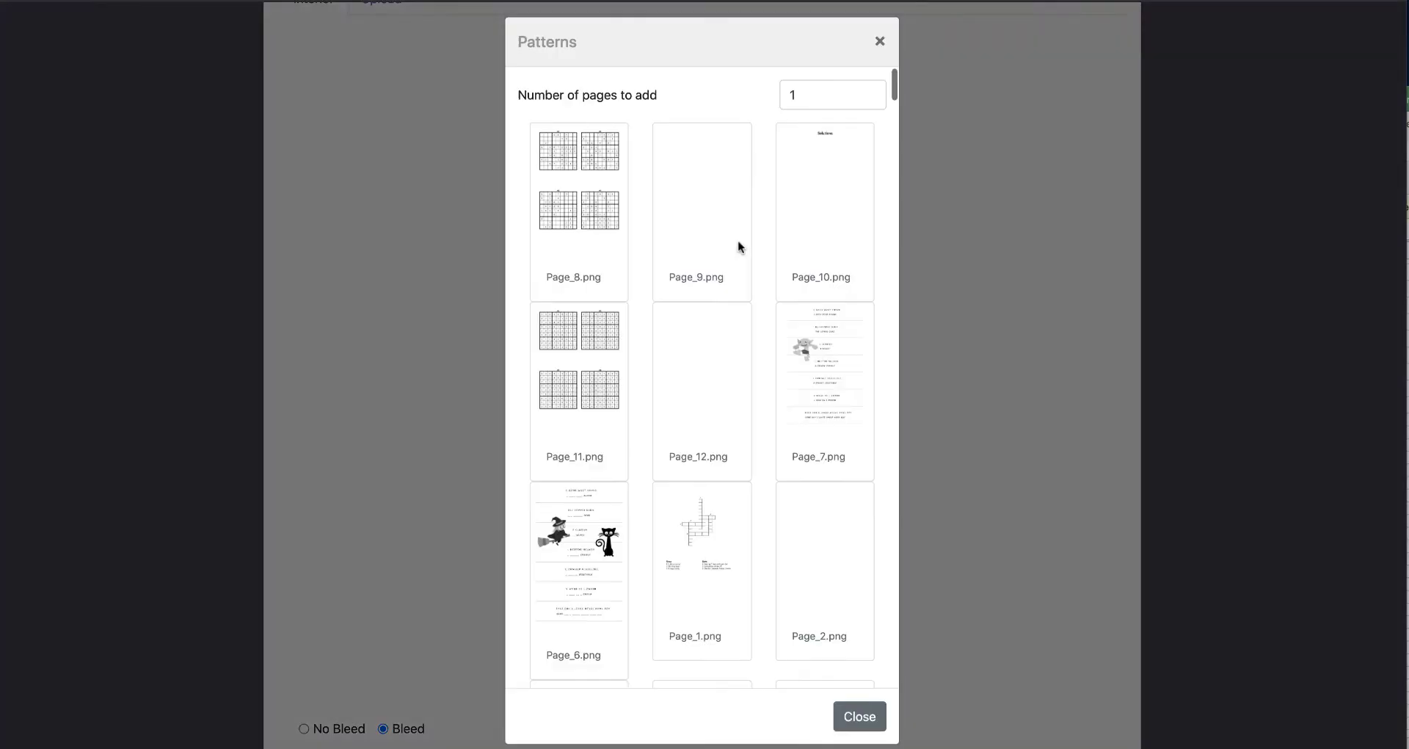
{"action": "scroll", "coordinate": [721, 262], "scroll_direction": "down", "scroll_amount": 2}
{"action": "scroll", "coordinate": [720, 262], "scroll_direction": "down", "scroll_amount": 2}
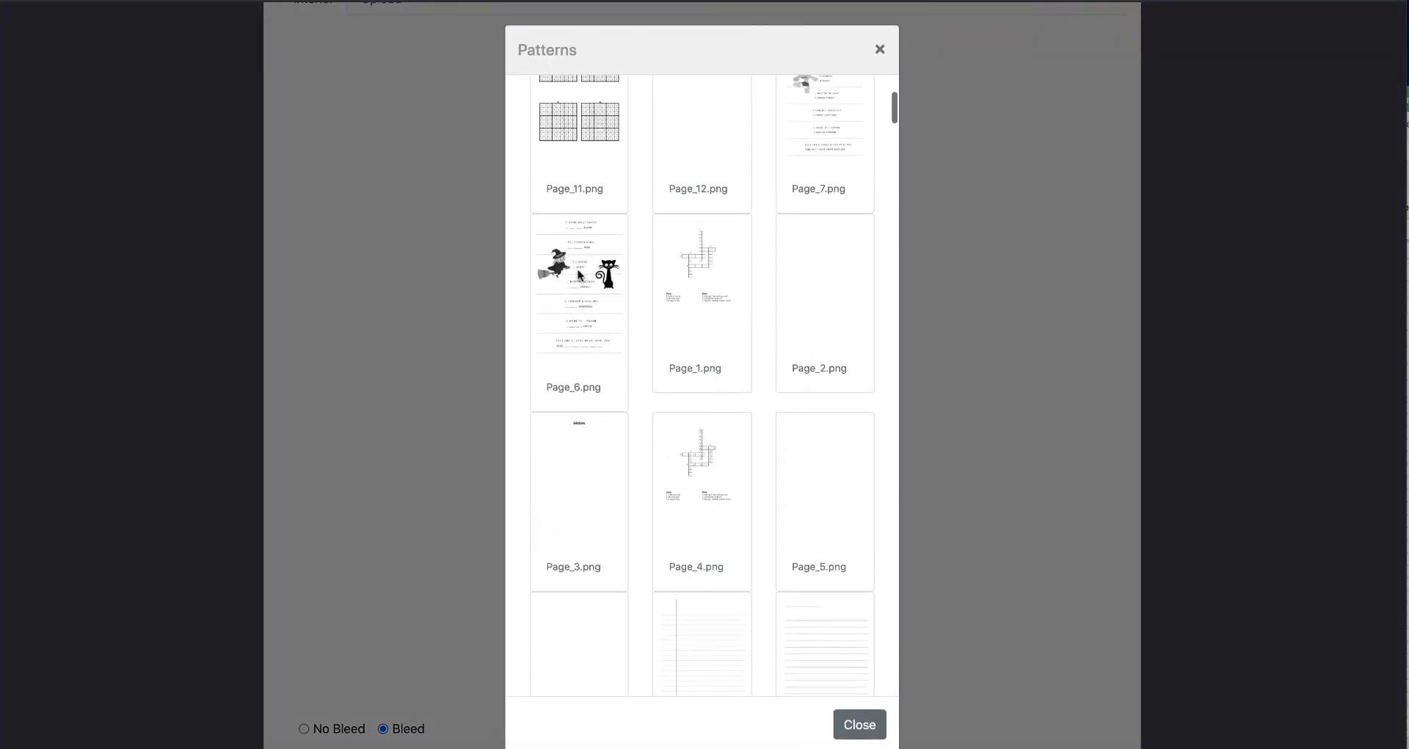
{"action": "left_click", "coordinate": [580, 276]}
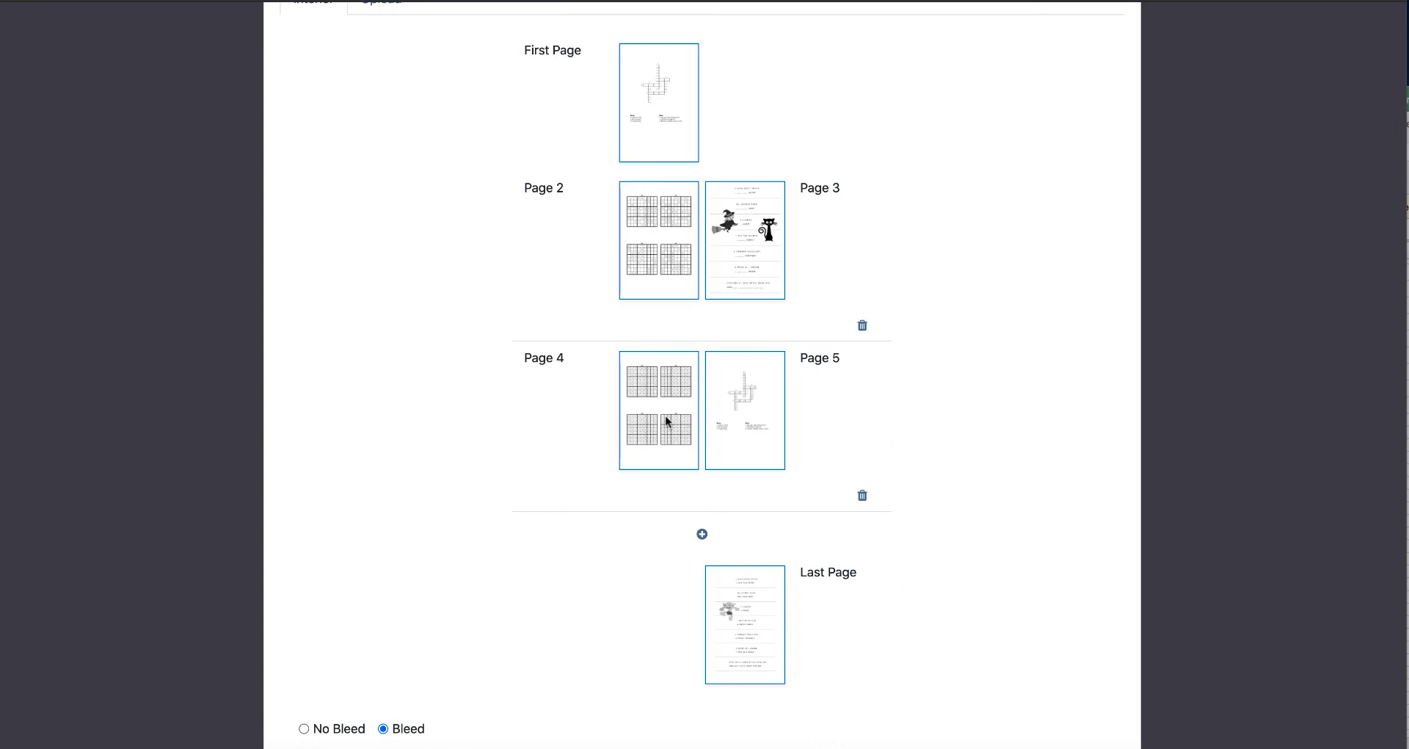
- Assign the solutions title page Page_10.png to Page 4 and the sudoku solution page Page_11.png to Page 5
{"action": "left_click", "coordinate": [659, 407]}
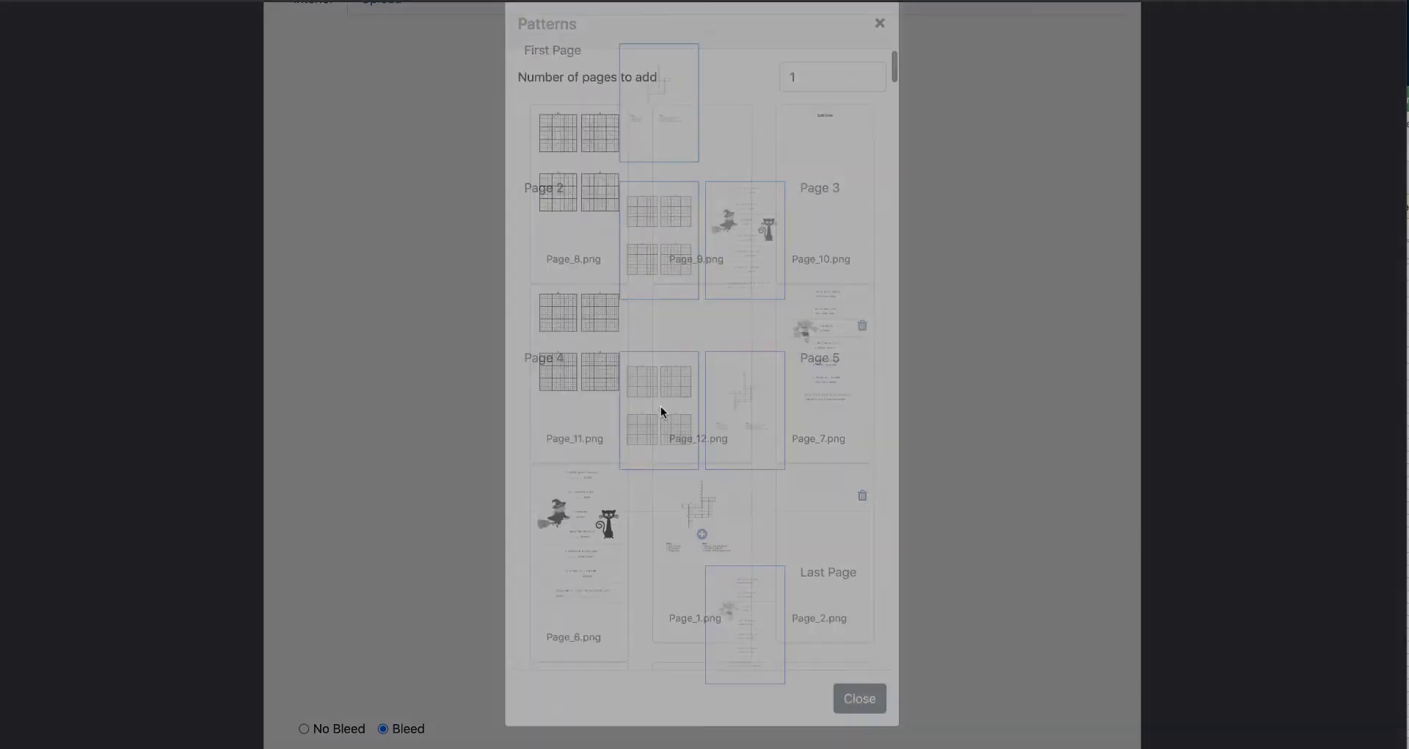
{"action": "left_click", "coordinate": [815, 240]}
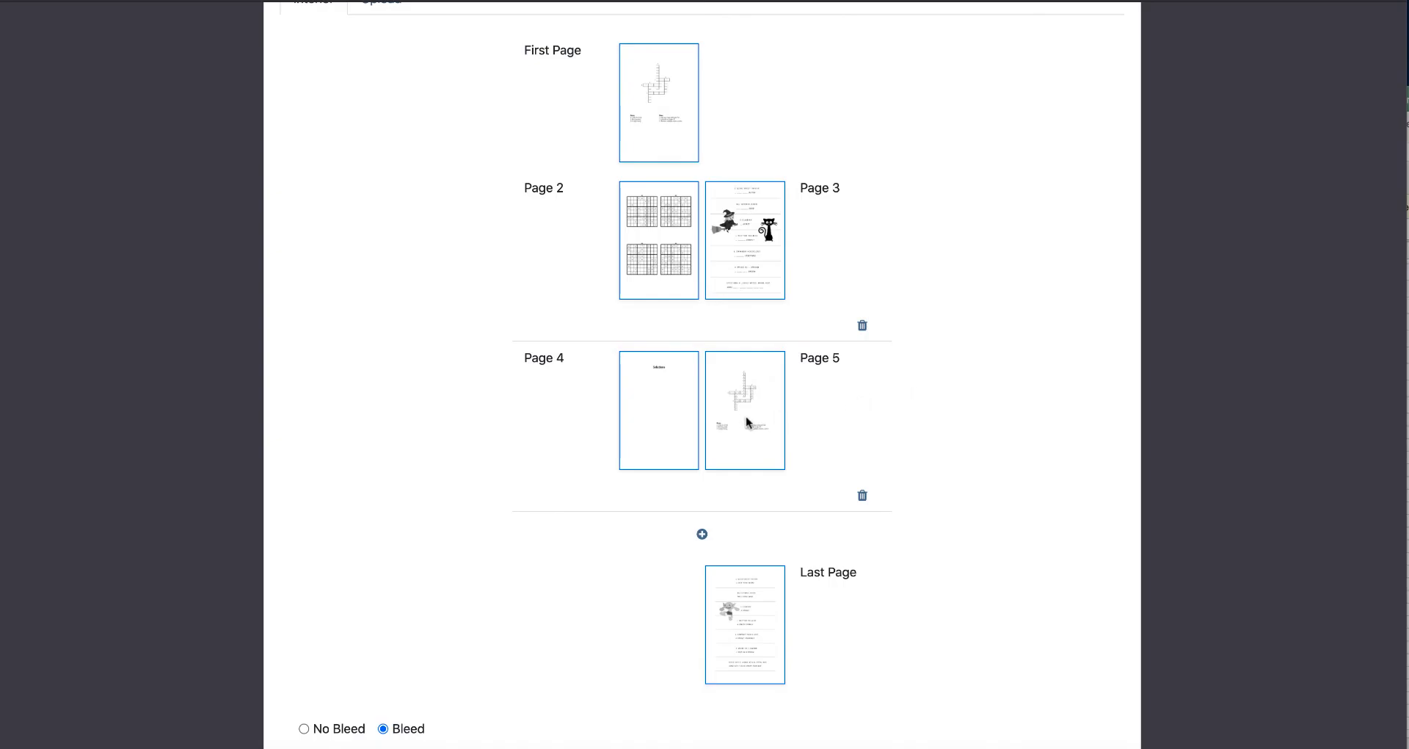
{"action": "left_click", "coordinate": [739, 412]}
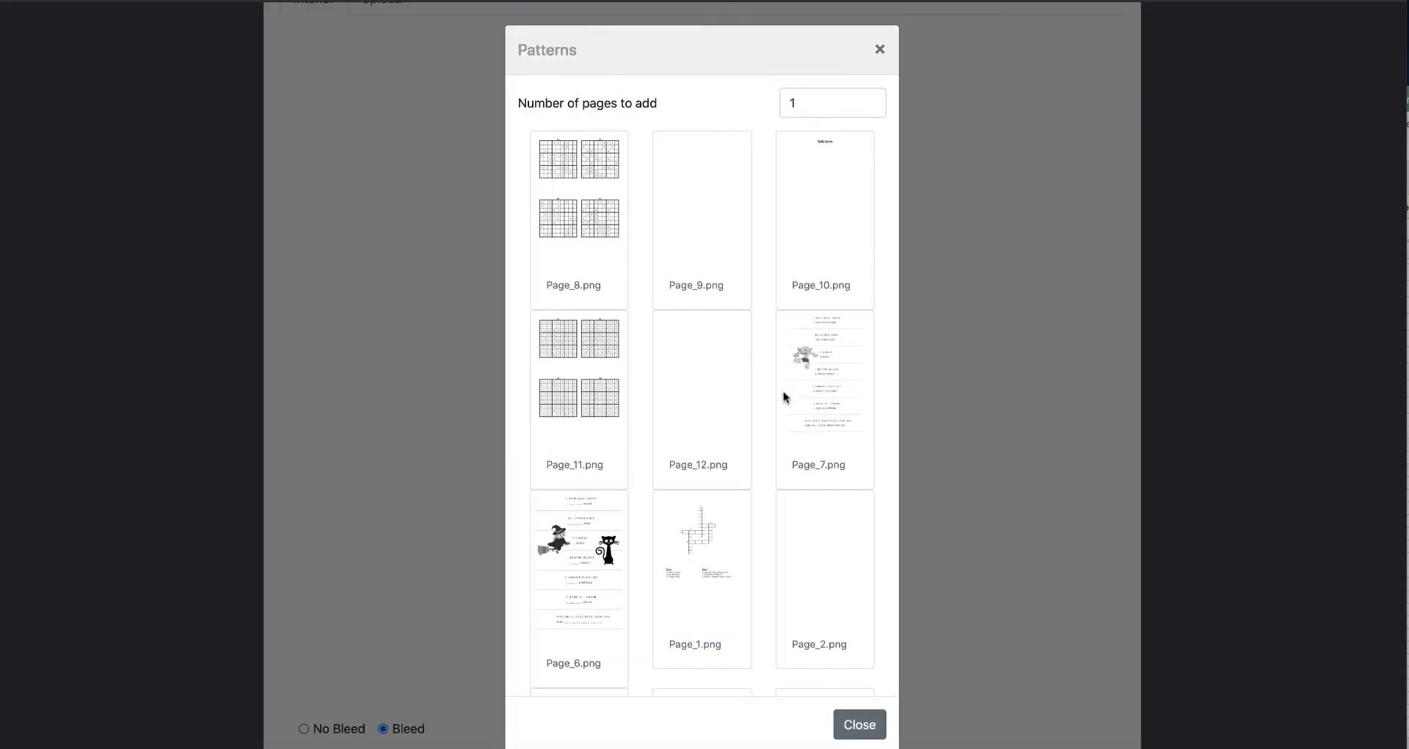
{"action": "left_click", "coordinate": [599, 369]}
- Add a two-page spread after Page 5 and assign the crossword solution page Page_4.png to Page 6
{"action": "scroll", "coordinate": [954, 389], "scroll_direction": "down", "scroll_amount": 2}
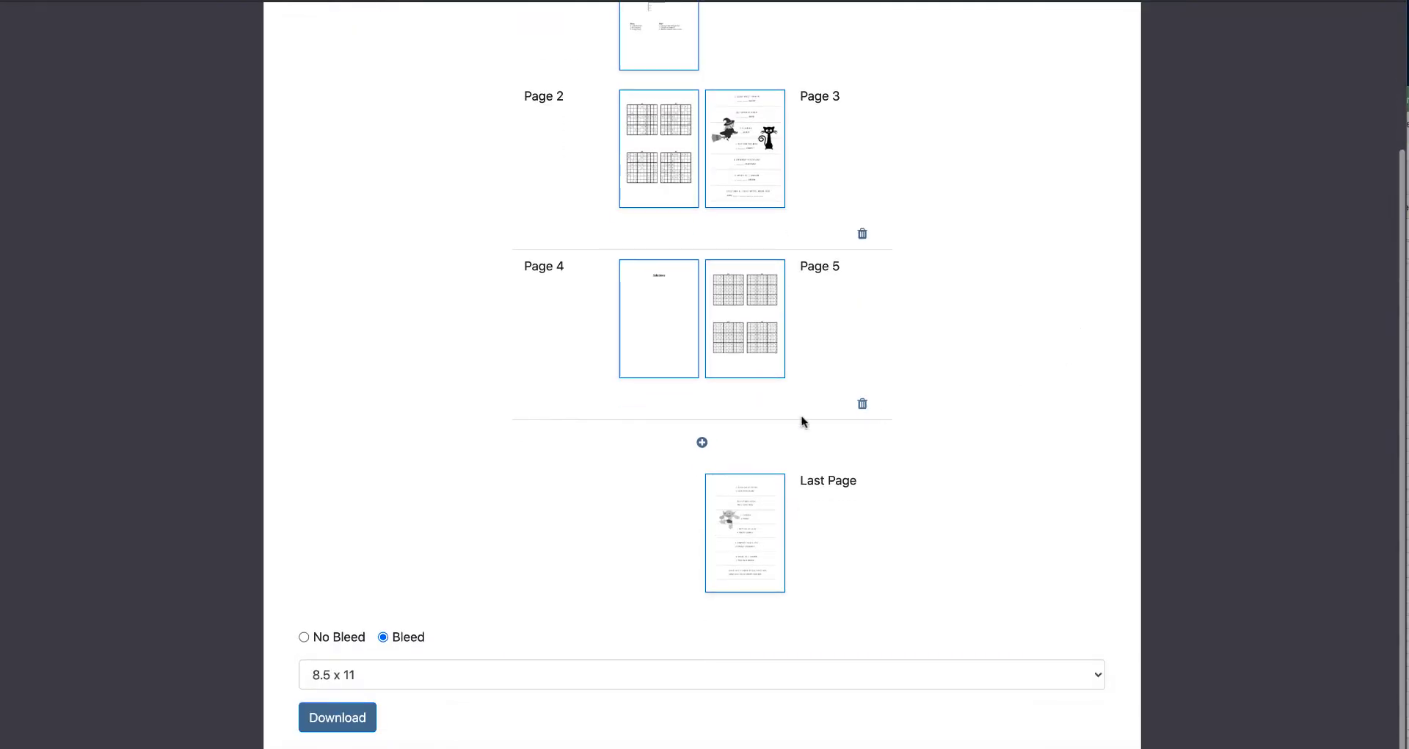
{"action": "left_click", "coordinate": [702, 445]}
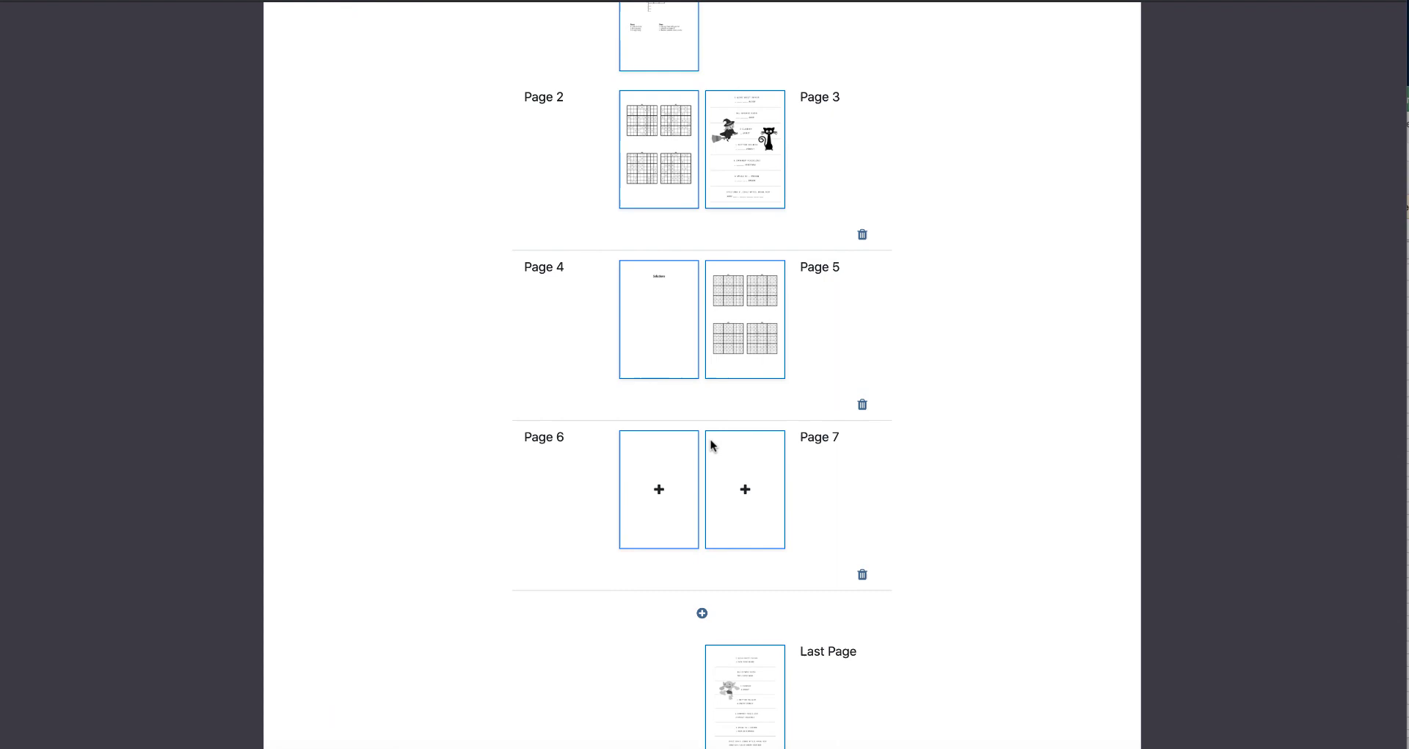
{"action": "left_click", "coordinate": [673, 477]}
{"action": "scroll", "coordinate": [778, 448], "scroll_direction": "down", "scroll_amount": 3}
{"action": "scroll", "coordinate": [778, 448], "scroll_direction": "down", "scroll_amount": 5}
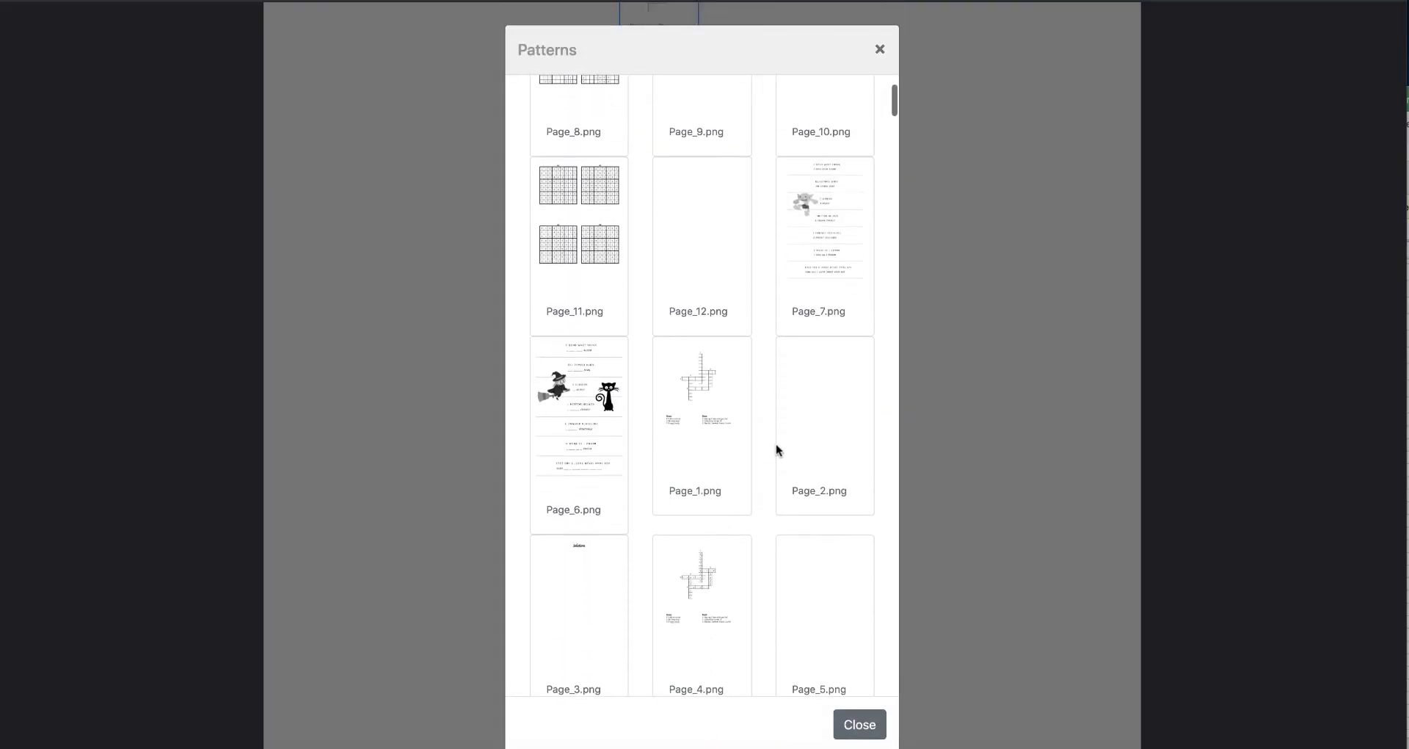
{"action": "left_click", "coordinate": [706, 466]}
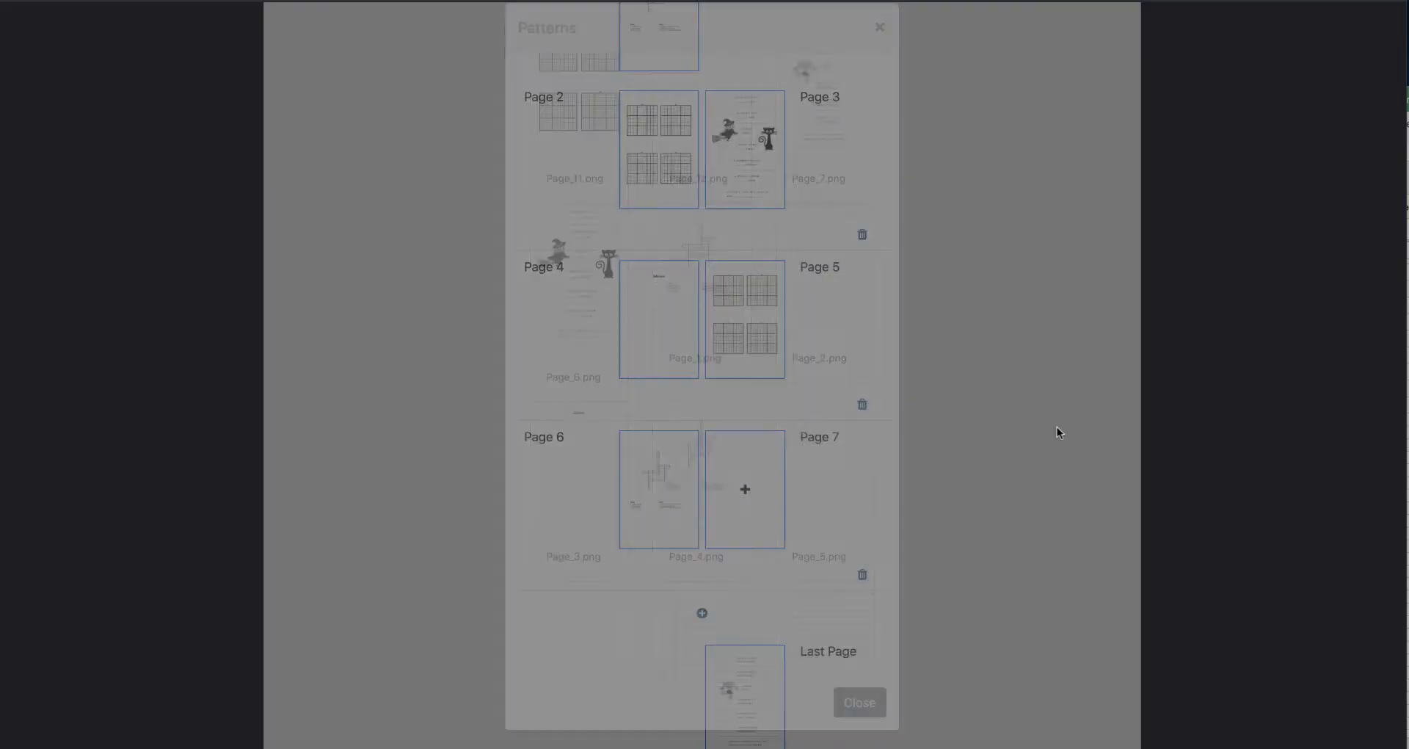
- Browse the built-in patterns and assign the Journal pattern to Page 7
{"action": "left_click", "coordinate": [734, 417]}
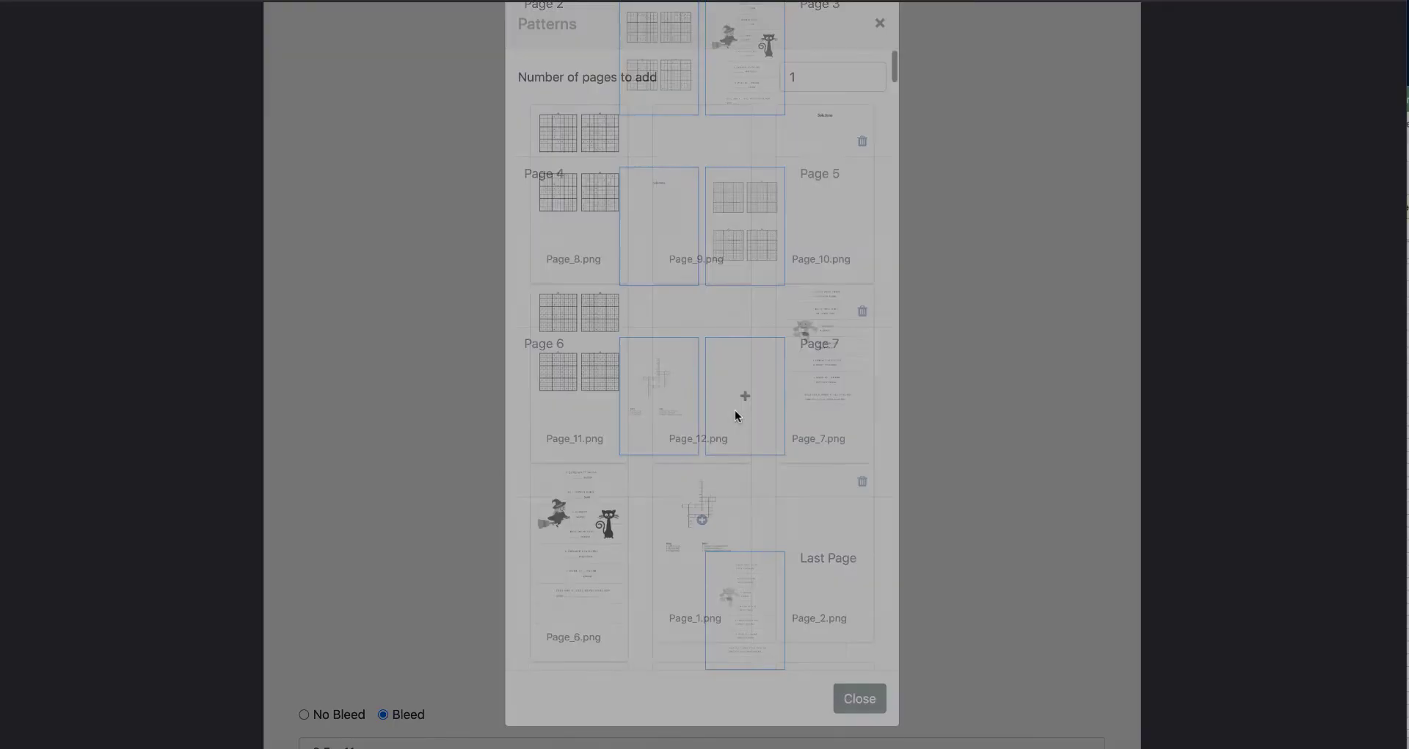
{"action": "scroll", "coordinate": [807, 415], "scroll_direction": "down", "scroll_amount": 12}
{"action": "scroll", "coordinate": [808, 415], "scroll_direction": "down", "scroll_amount": 3}
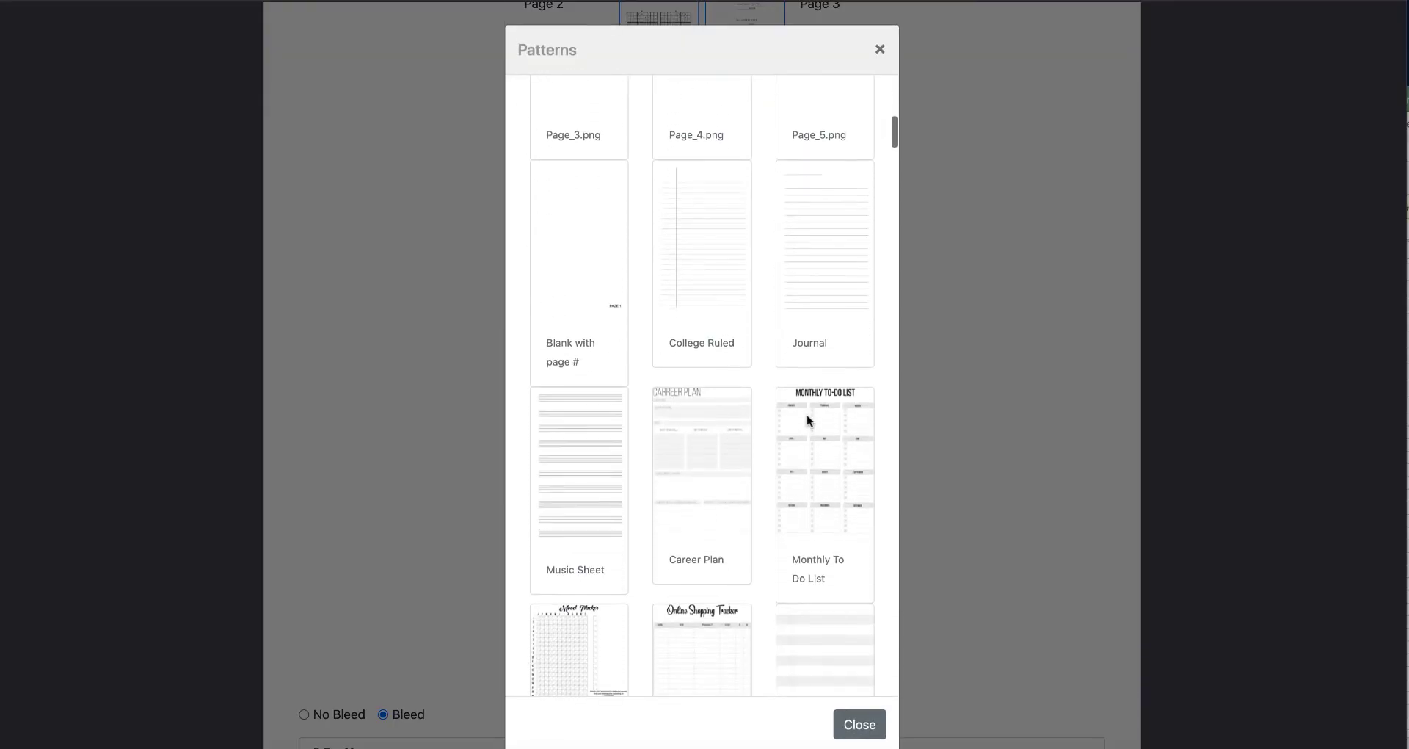
{"action": "scroll", "coordinate": [823, 273], "scroll_direction": "down", "scroll_amount": 12}
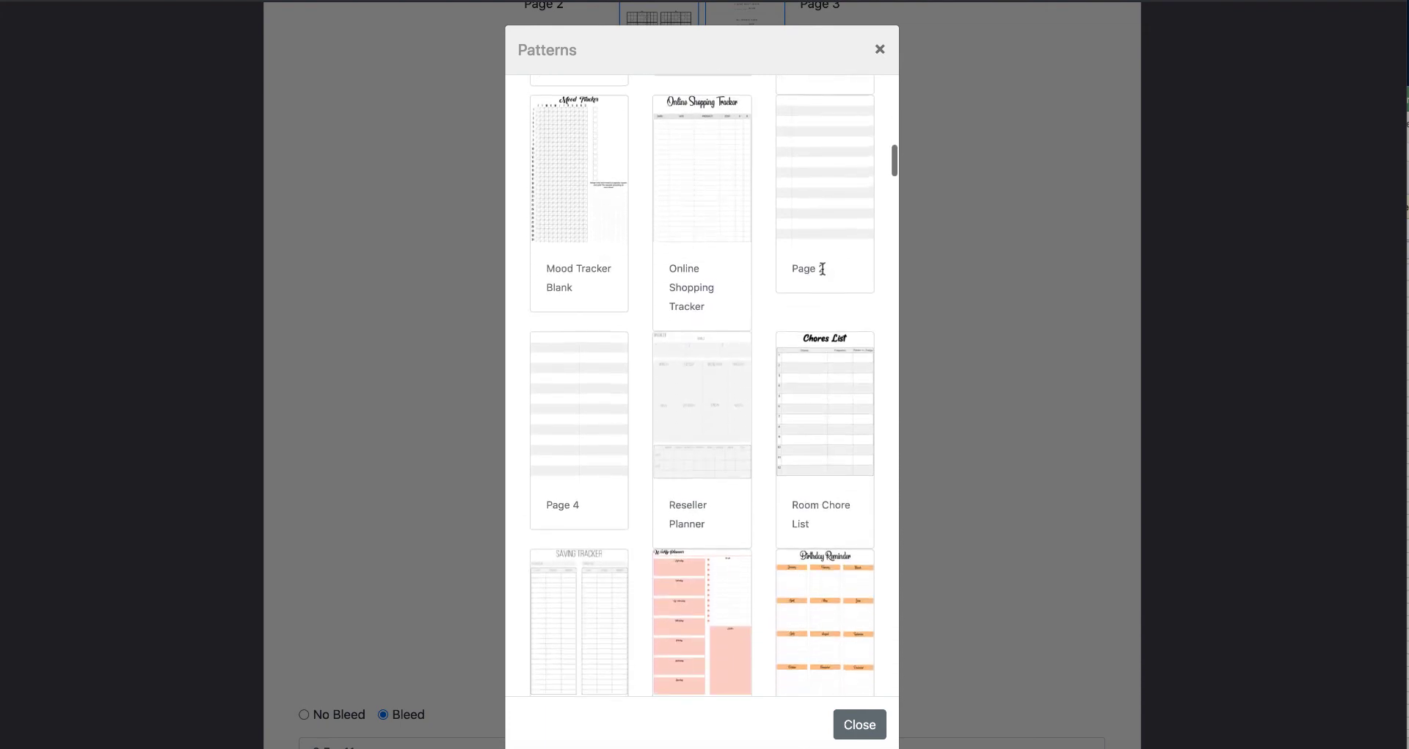
{"action": "scroll", "coordinate": [823, 269], "scroll_direction": "up", "scroll_amount": 12}
{"action": "left_click", "coordinate": [818, 262]}
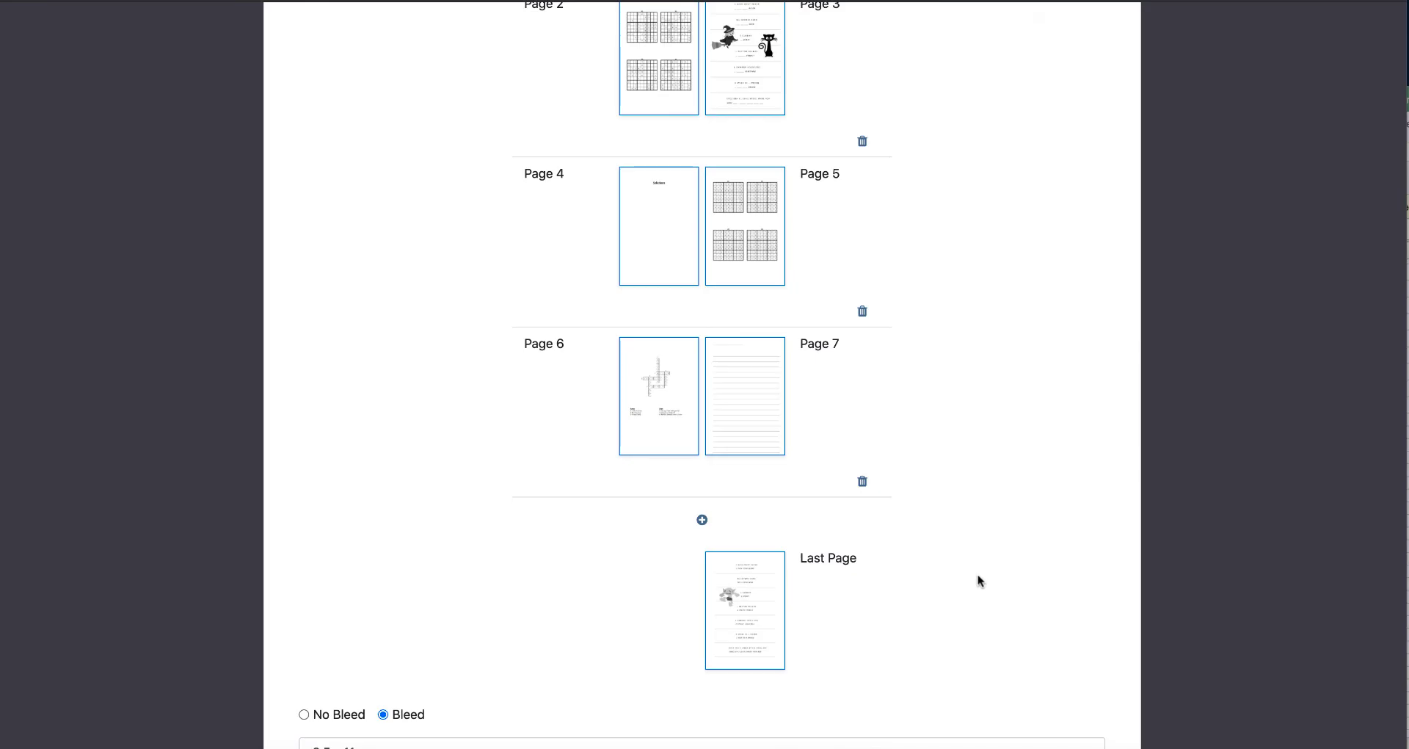
- Download the assembled activity book interior as a PDF
{"action": "scroll", "coordinate": [979, 577], "scroll_direction": "down", "scroll_amount": 2}
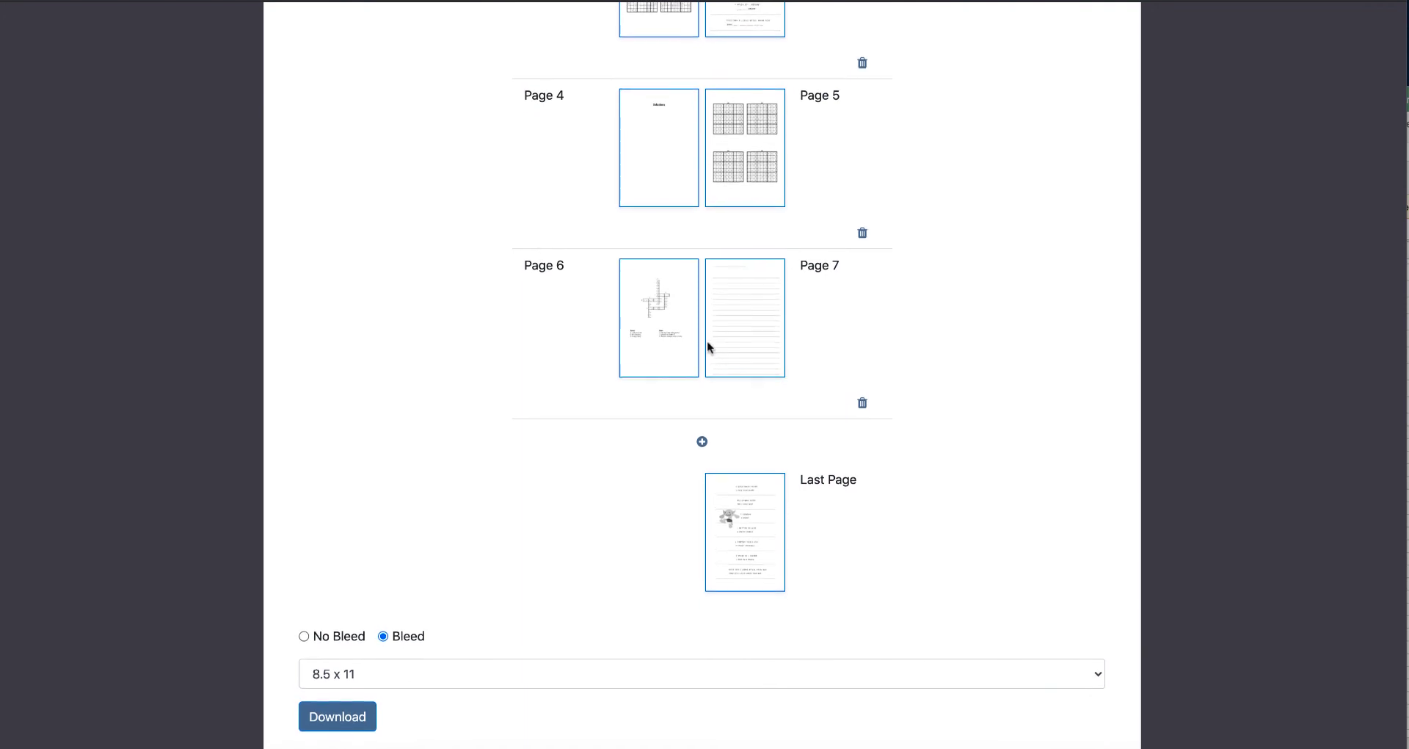
{"action": "left_click", "coordinate": [361, 721]}
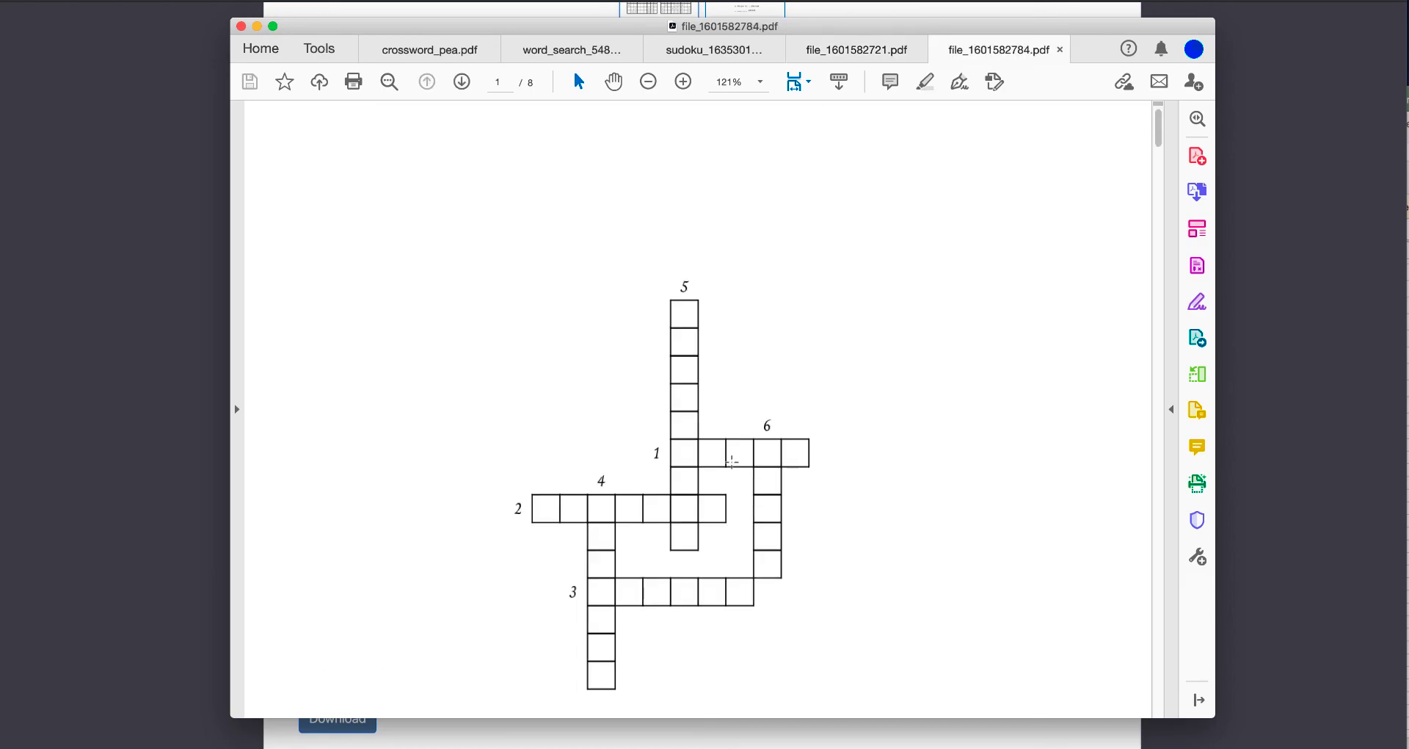
- Review all pages of the downloaded interior PDF, checking the puzzles, solutions title, puzzle solutions and lined journal page
{"action": "scroll", "coordinate": [732, 462], "scroll_direction": "down", "scroll_amount": 15}
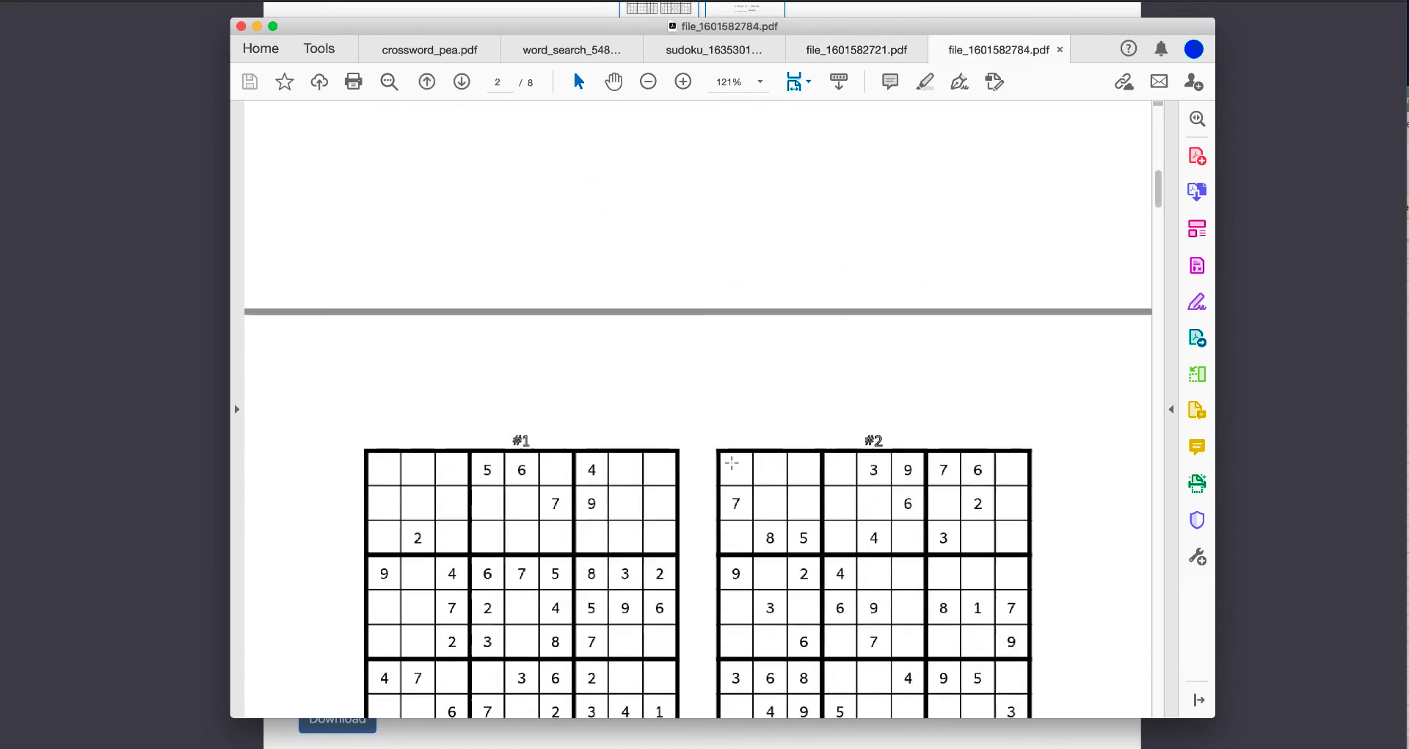
{"action": "scroll", "coordinate": [732, 462], "scroll_direction": "down", "scroll_amount": 8}
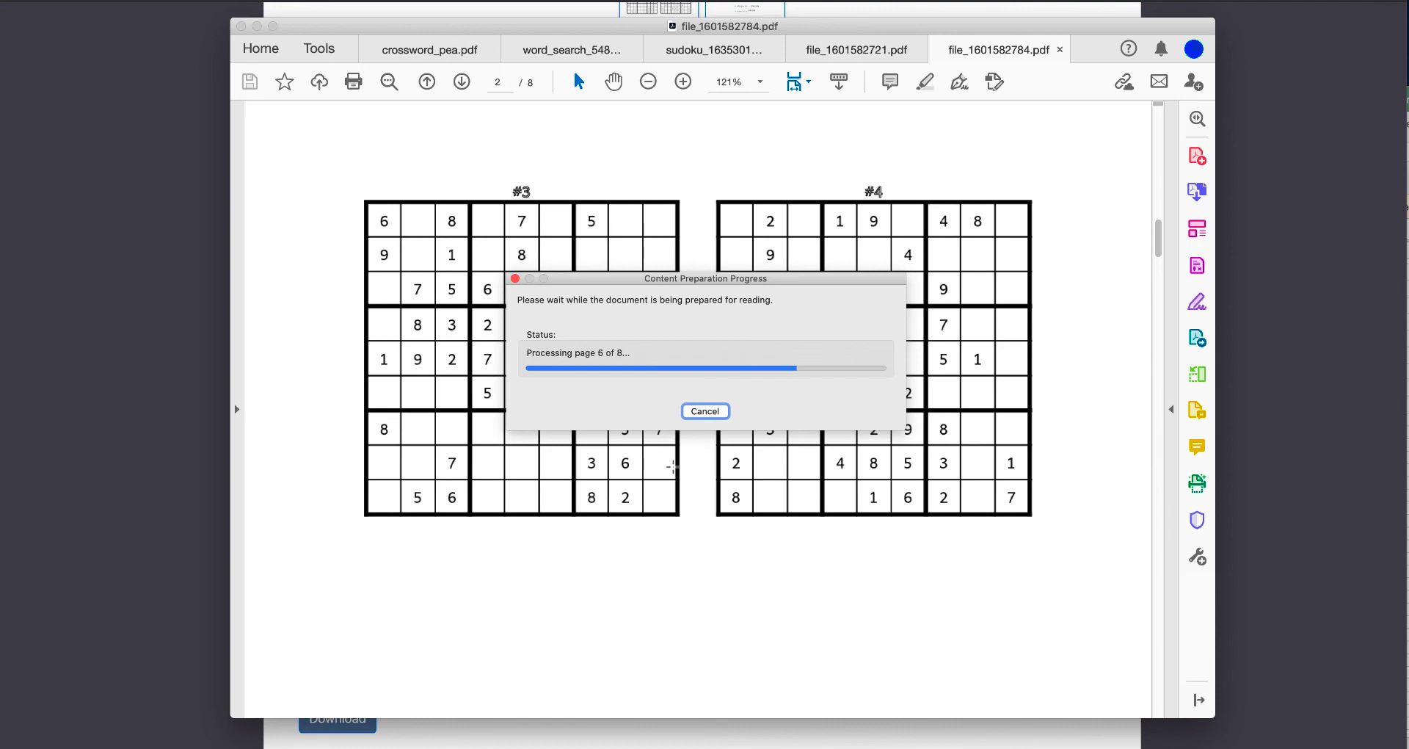
{"action": "scroll", "coordinate": [675, 467], "scroll_direction": "down", "scroll_amount": 5}
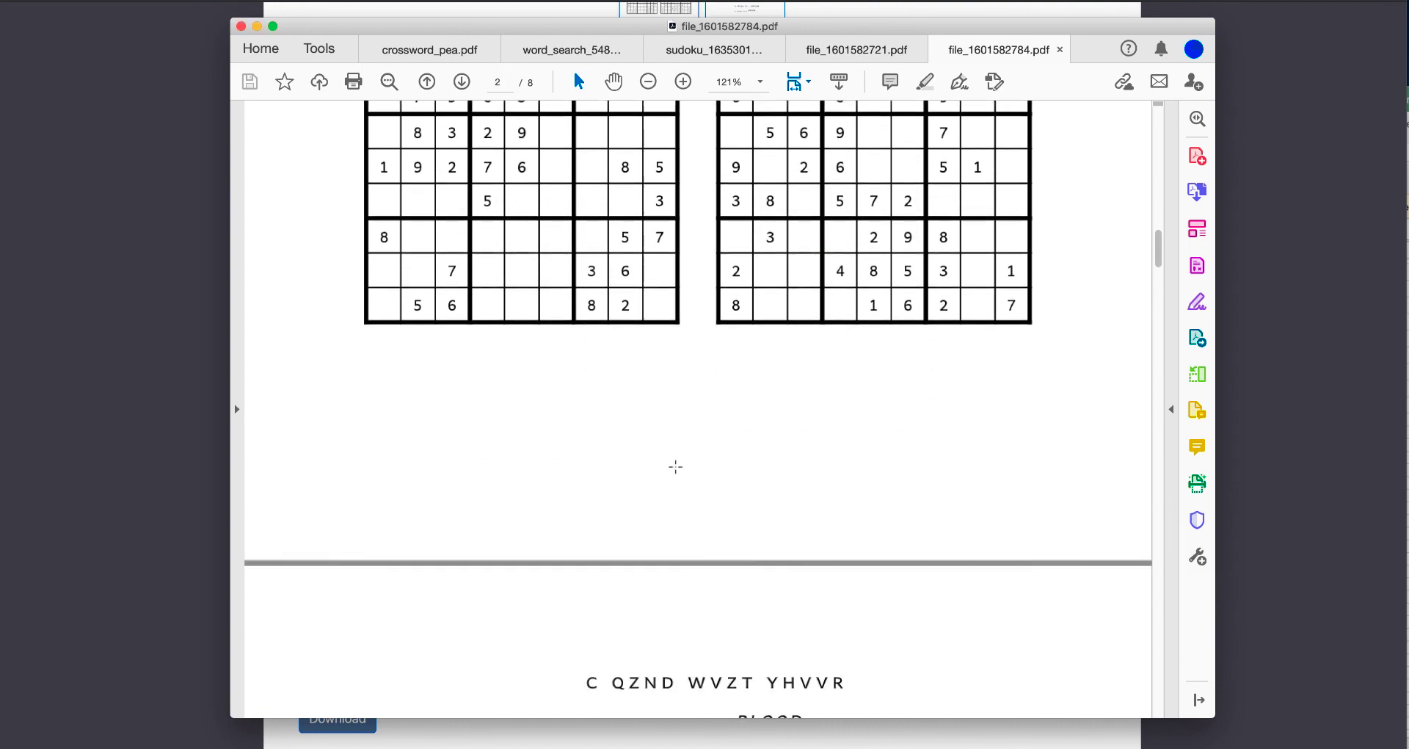
{"action": "scroll", "coordinate": [675, 466], "scroll_direction": "down", "scroll_amount": 14}
{"action": "scroll", "coordinate": [676, 467], "scroll_direction": "up", "scroll_amount": 1}
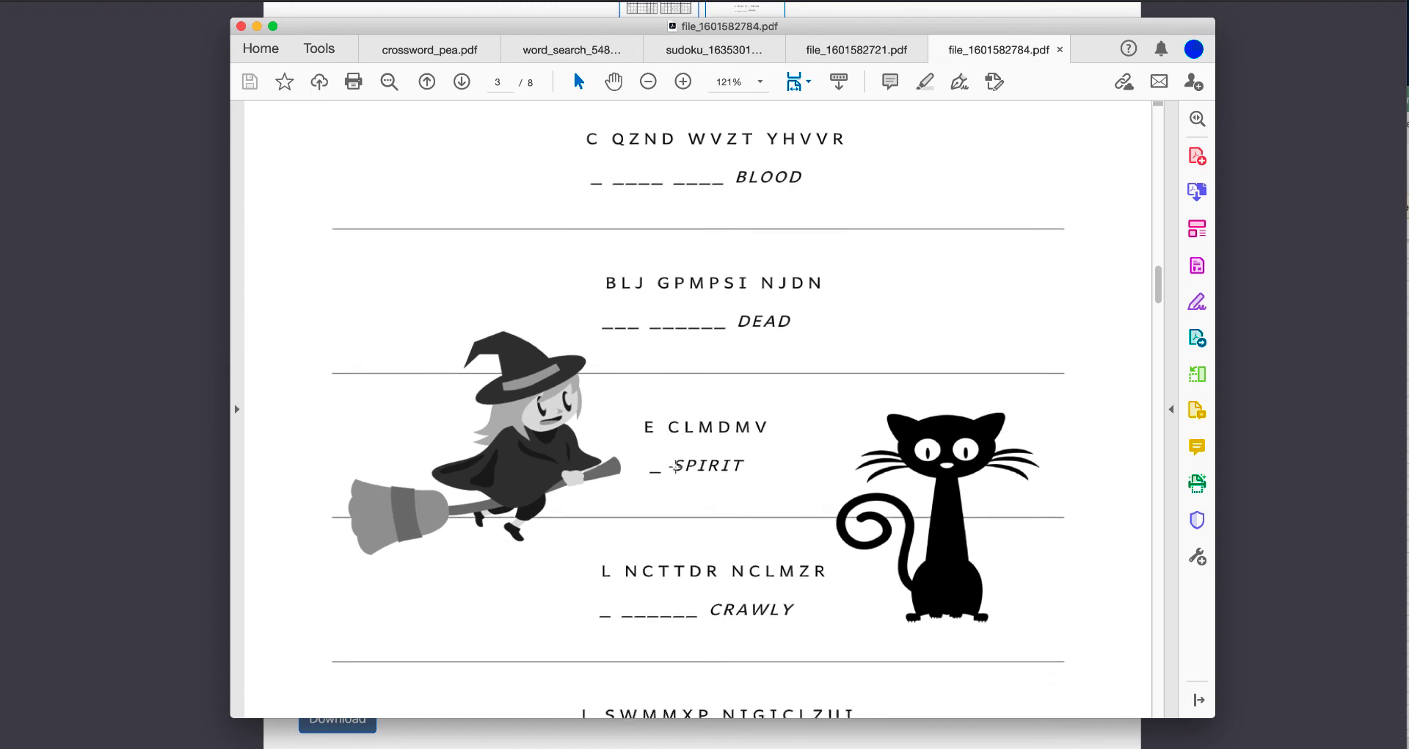
{"action": "scroll", "coordinate": [675, 467], "scroll_direction": "down", "scroll_amount": 15}
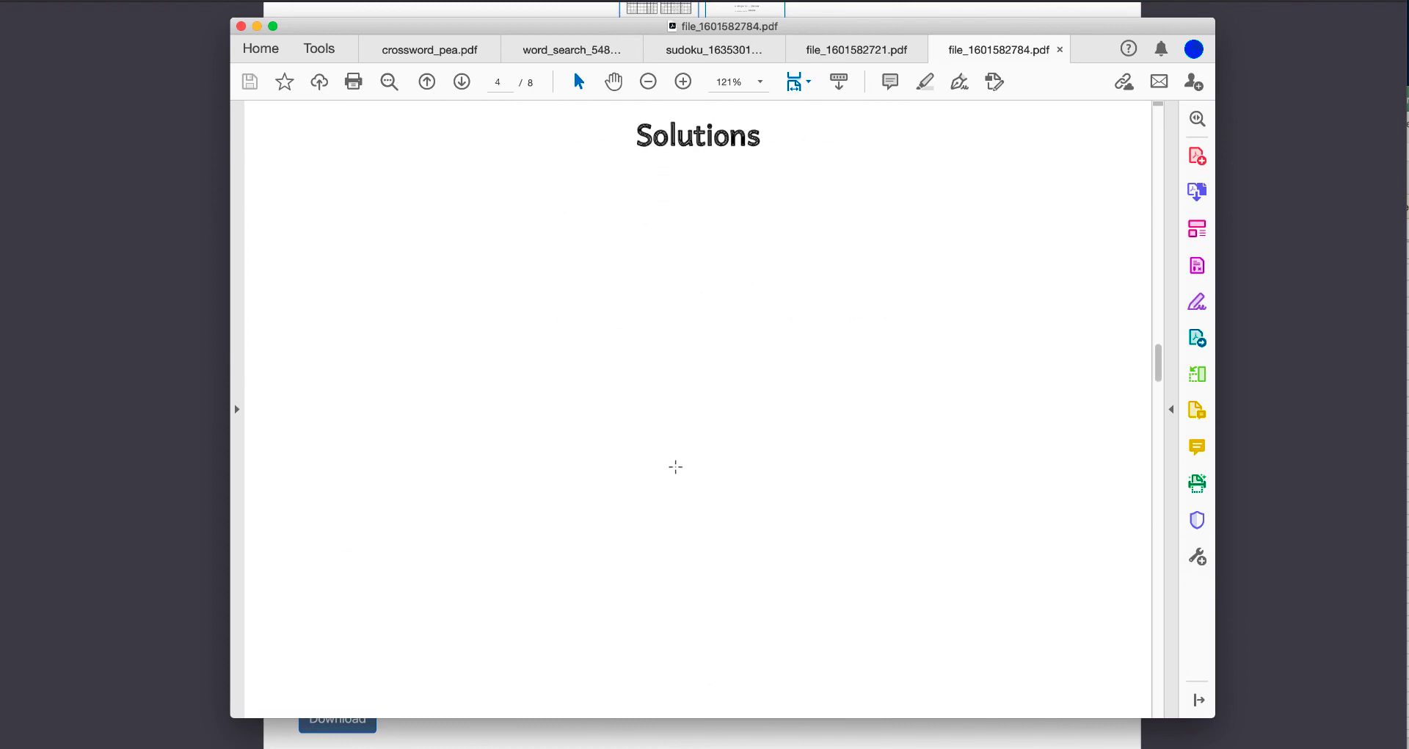
{"action": "scroll", "coordinate": [675, 466], "scroll_direction": "down", "scroll_amount": 15}
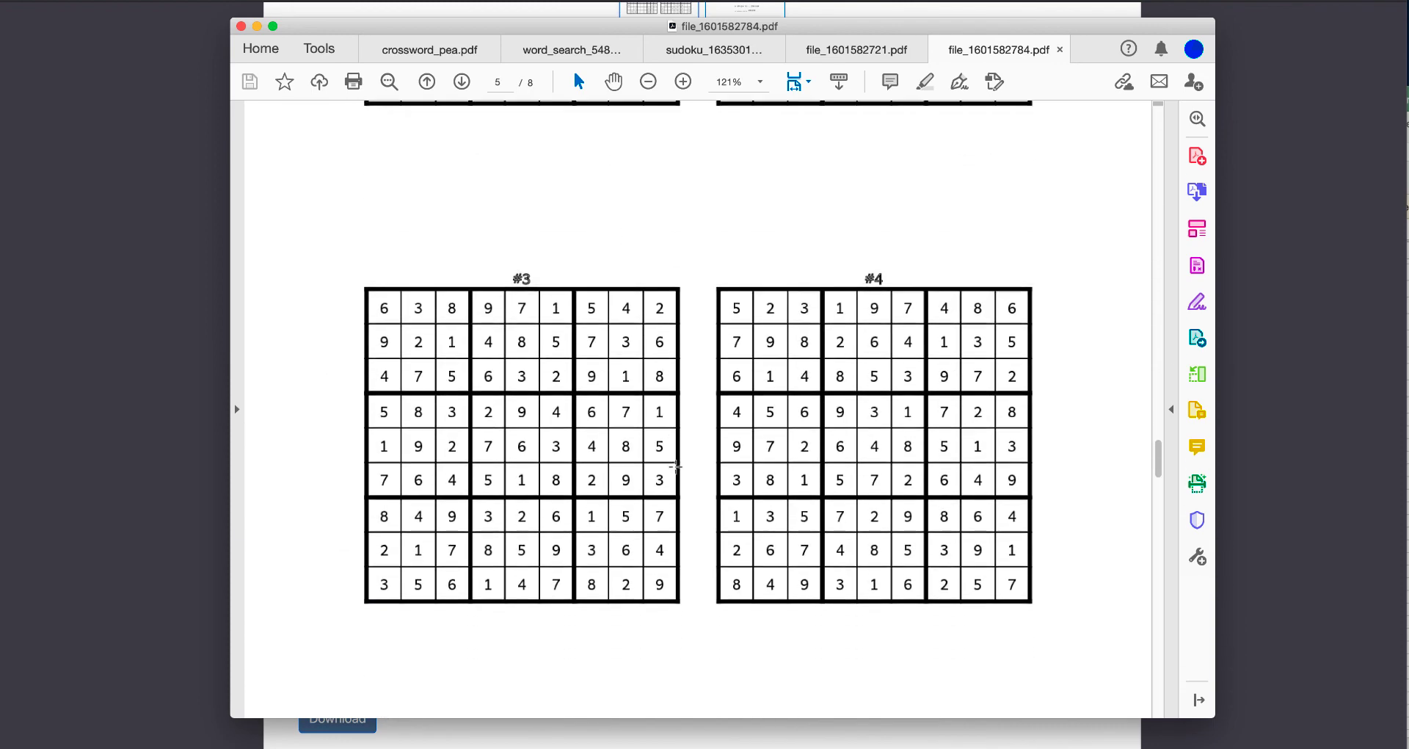
{"action": "scroll", "coordinate": [675, 467], "scroll_direction": "down", "scroll_amount": 20}
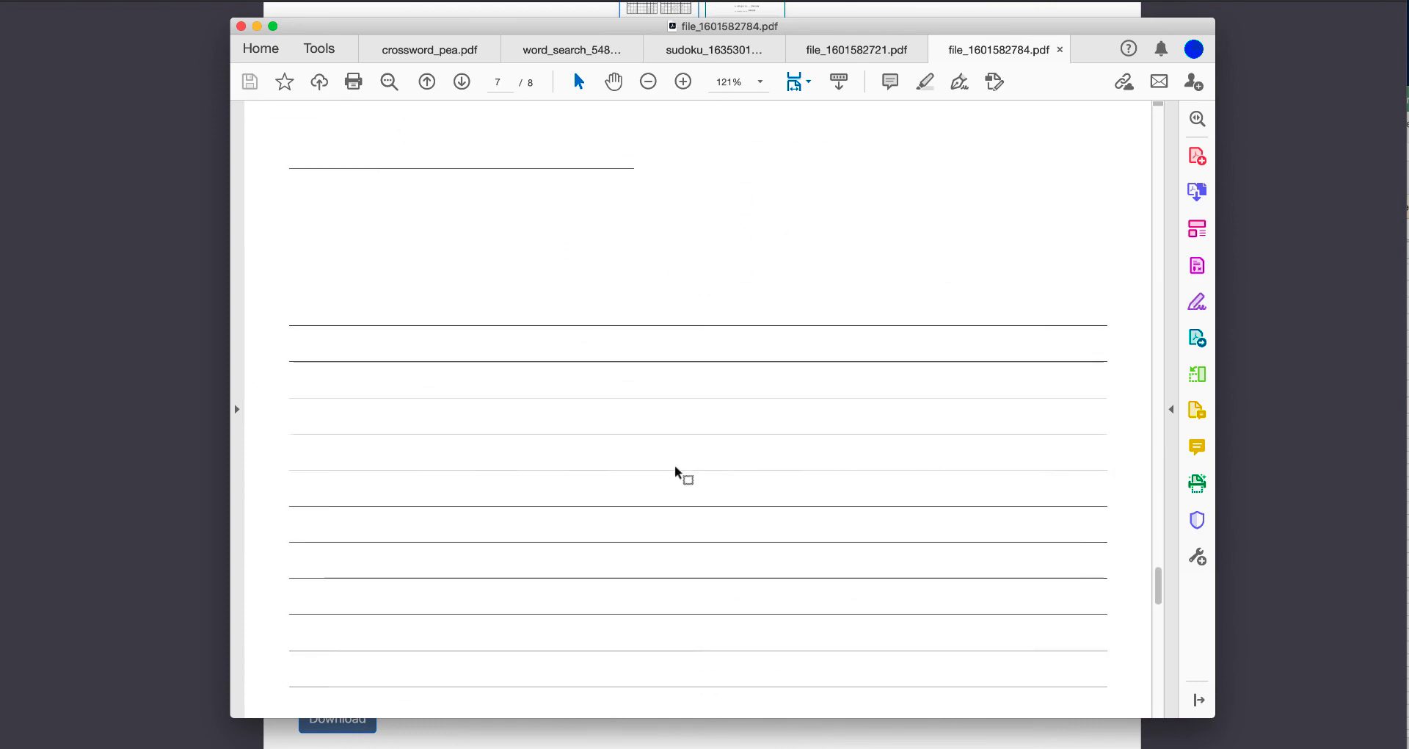
{"action": "scroll", "coordinate": [675, 470], "scroll_direction": "down", "scroll_amount": 15}
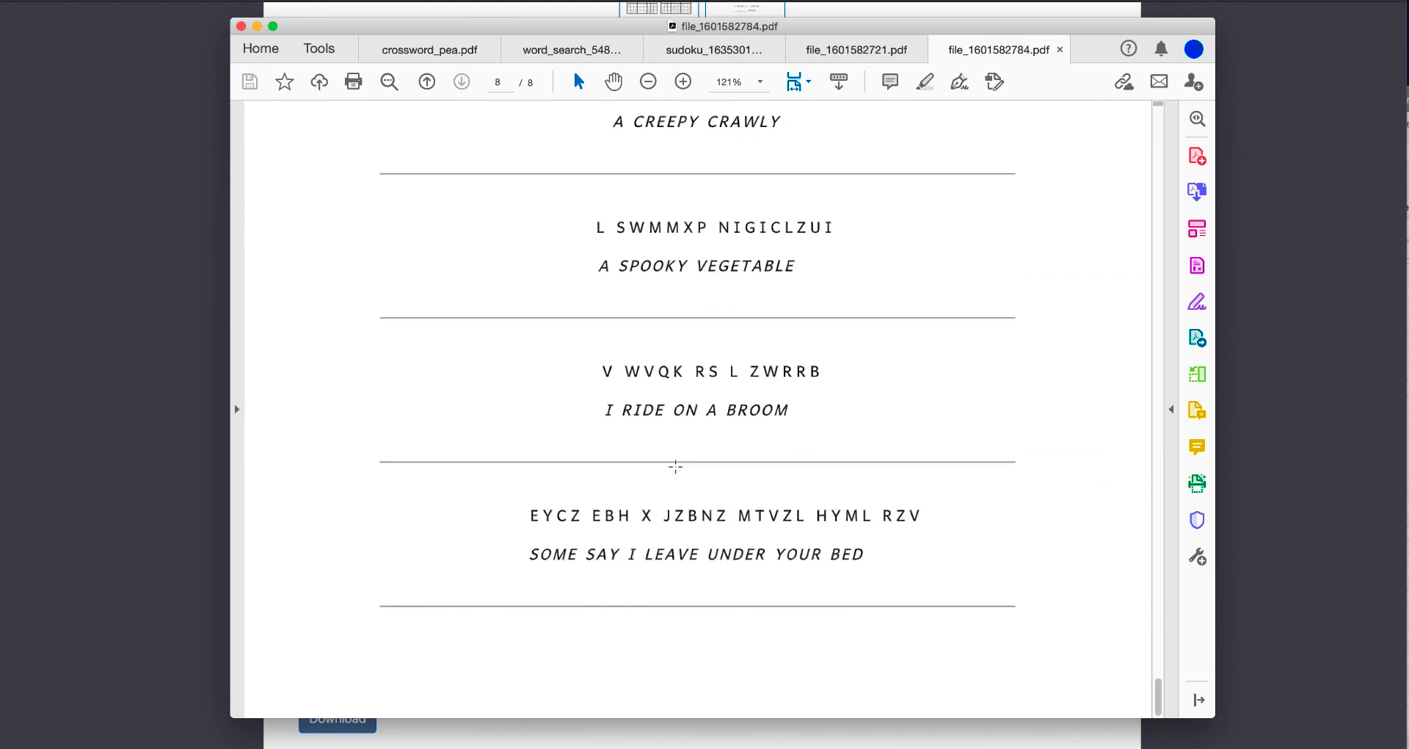
{"action": "scroll", "coordinate": [675, 467], "scroll_direction": "up", "scroll_amount": 20}
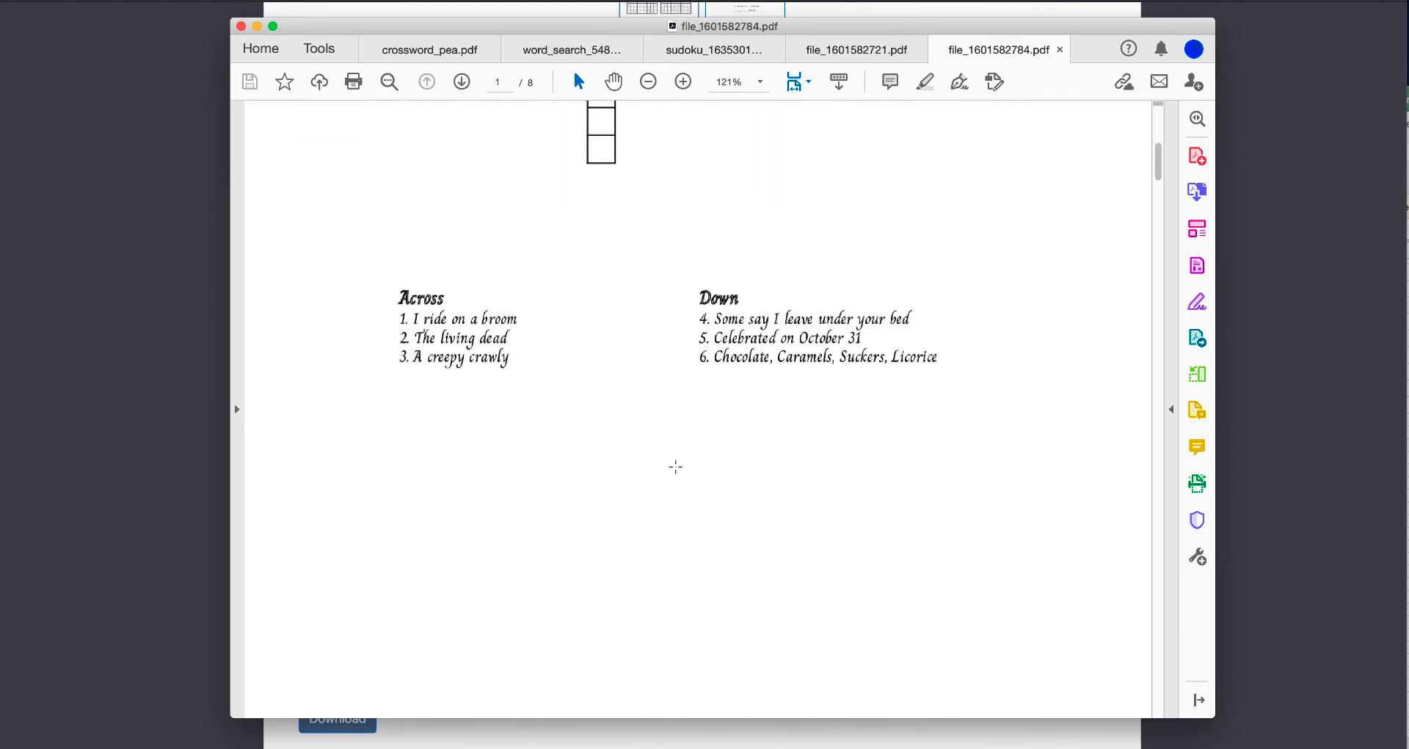
{"action": "scroll", "coordinate": [676, 467], "scroll_direction": "up", "scroll_amount": 8}
- Leave the PDF, return to the Book Bolt product research page and switch the tool list from Create to Research
{"action": "left_click", "coordinate": [152, 246]}
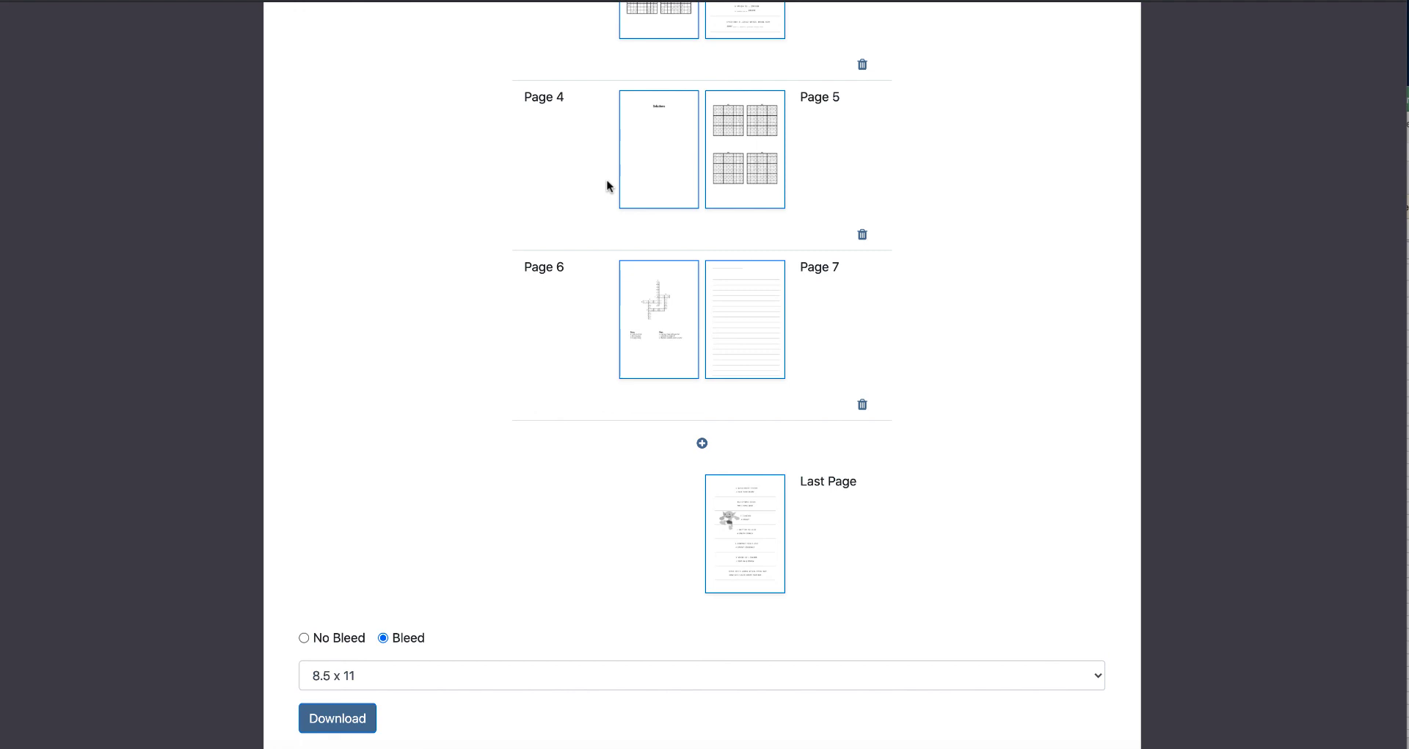
{"action": "left_click", "coordinate": [420, 0]}
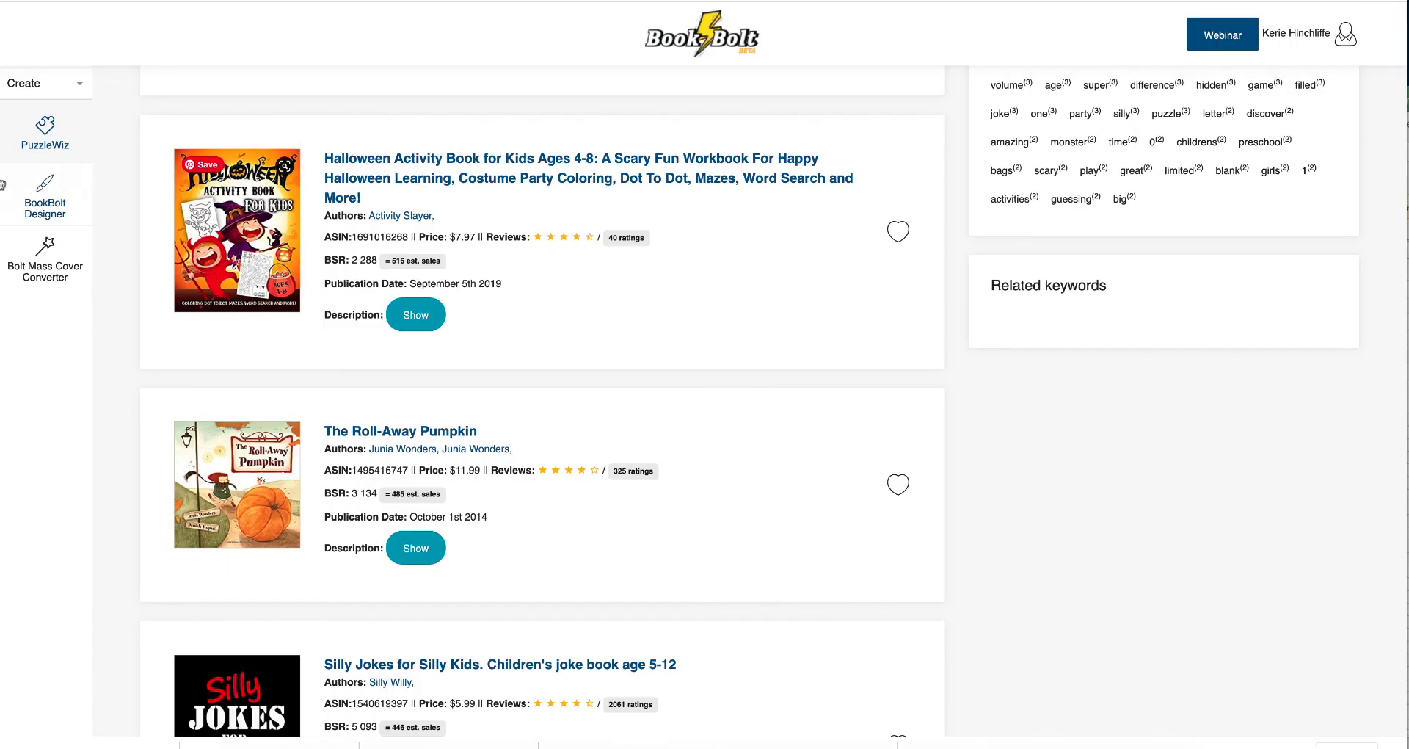
{"action": "left_click", "coordinate": [44, 83]}
{"action": "left_click", "coordinate": [29, 142]}
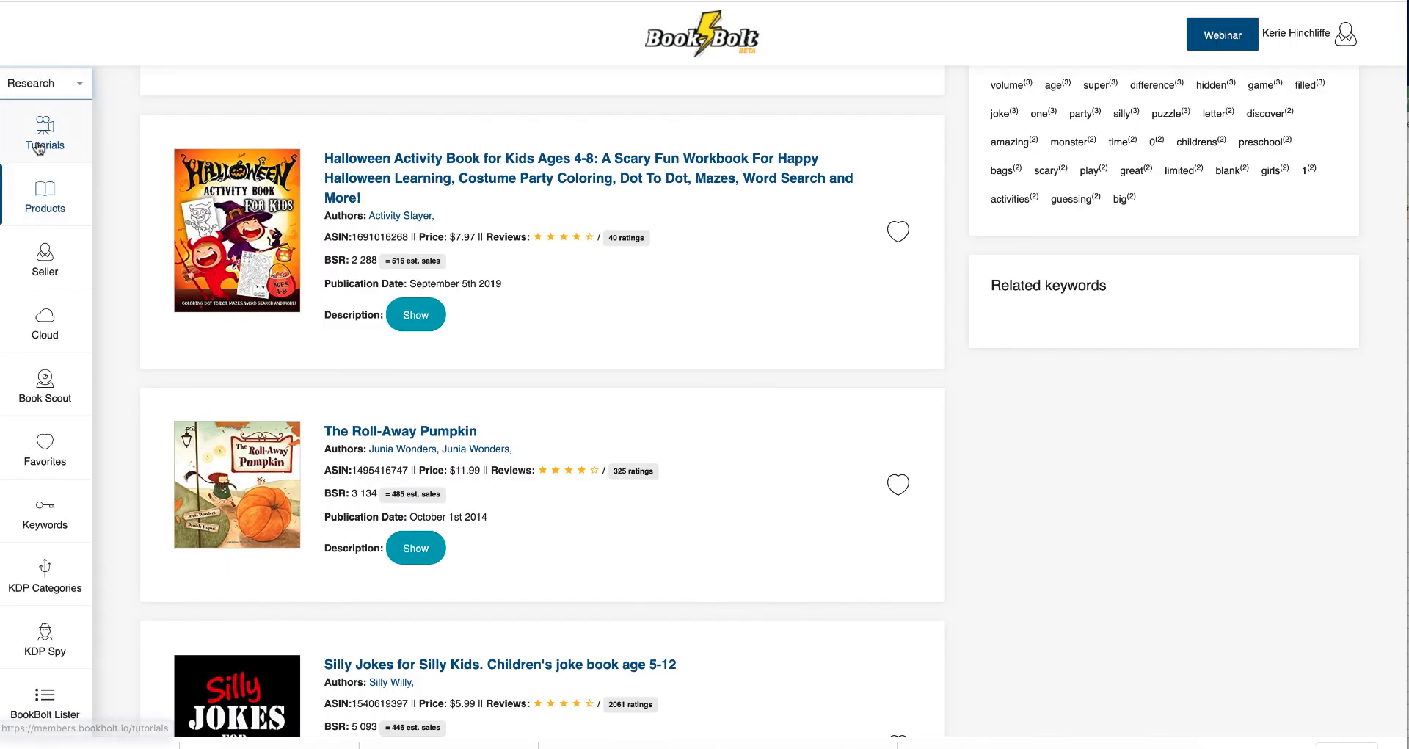